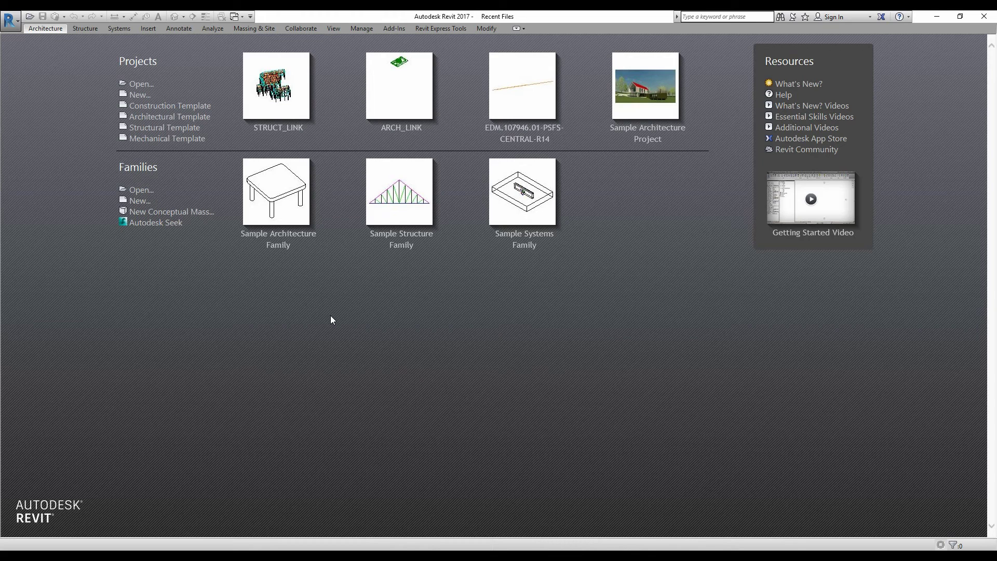
Step: Create a new project based on the Mechanical Template
click(140, 95)
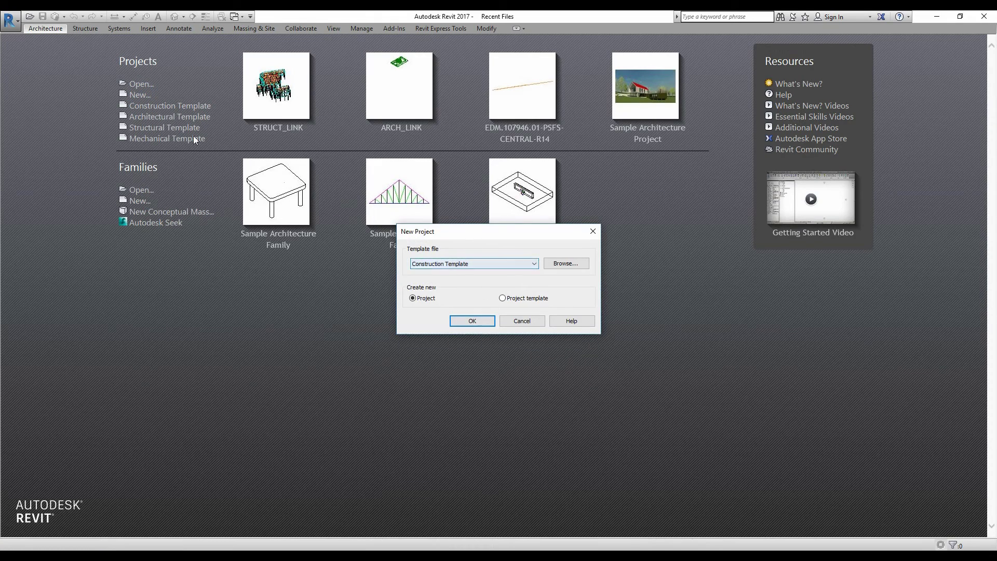
click(466, 263)
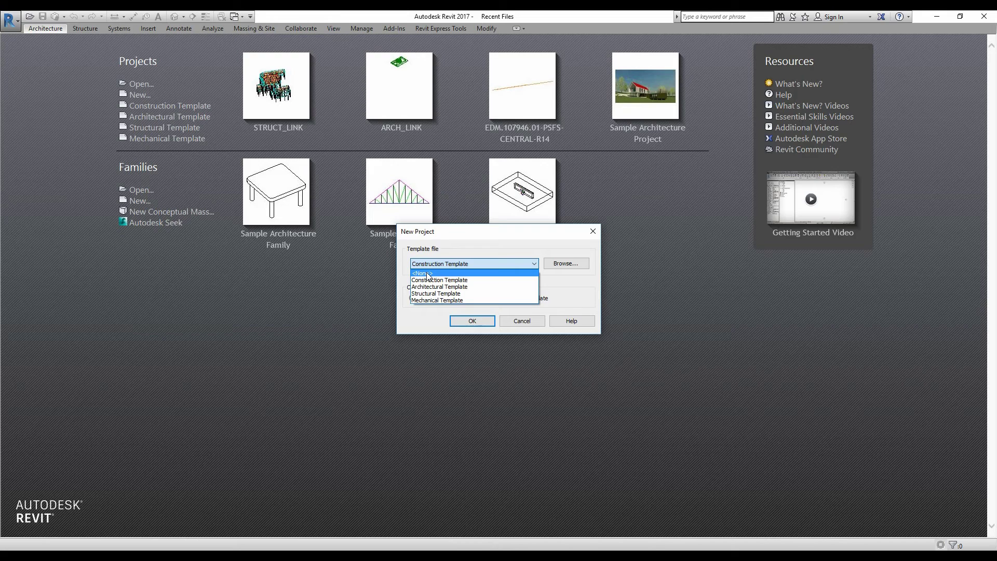
click(444, 262)
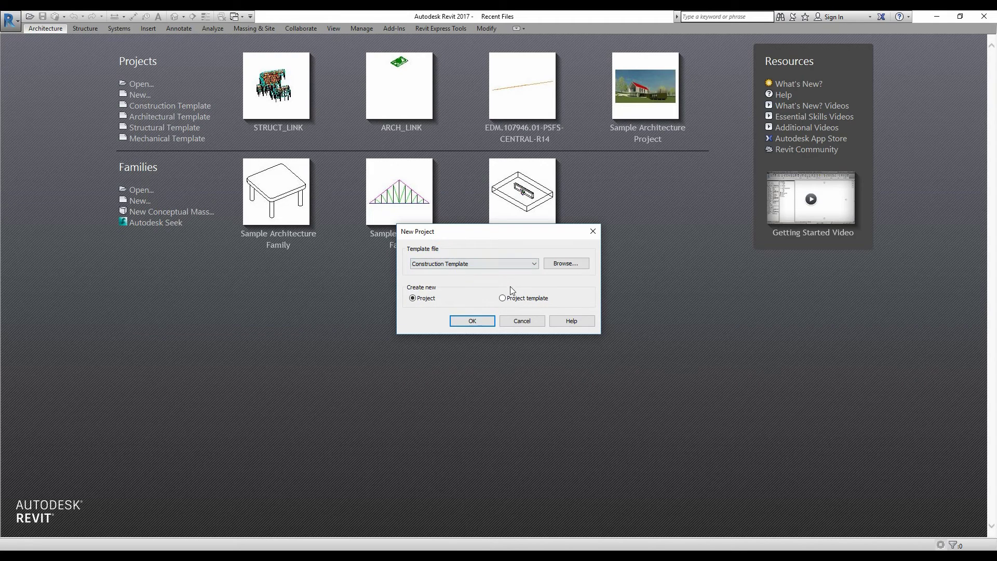
click(490, 265)
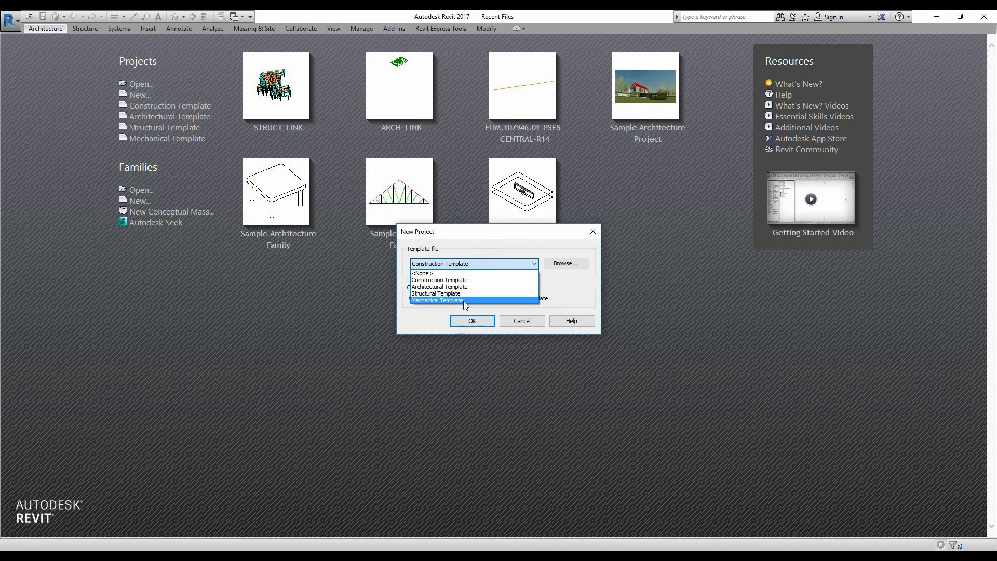
click(465, 300)
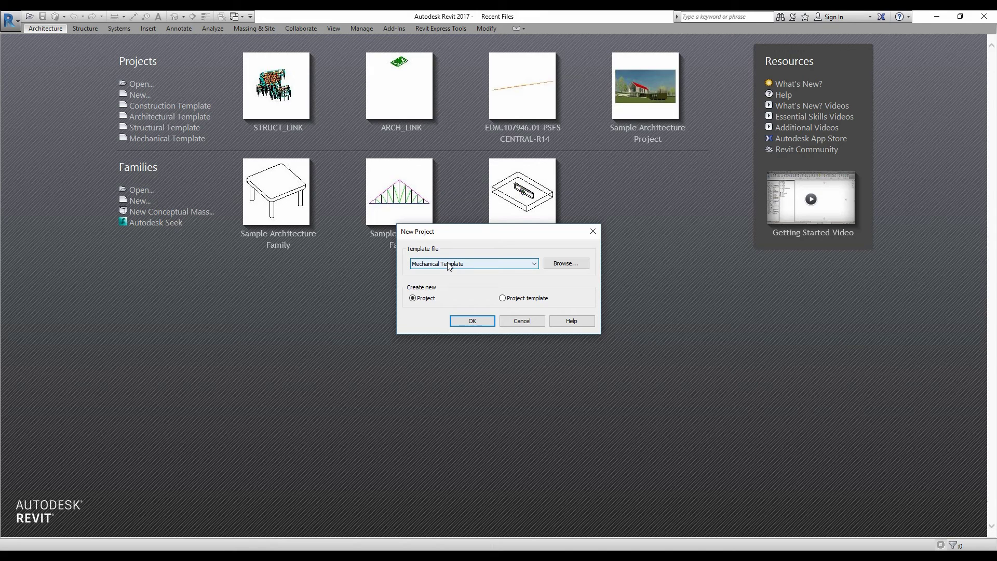
click(481, 323)
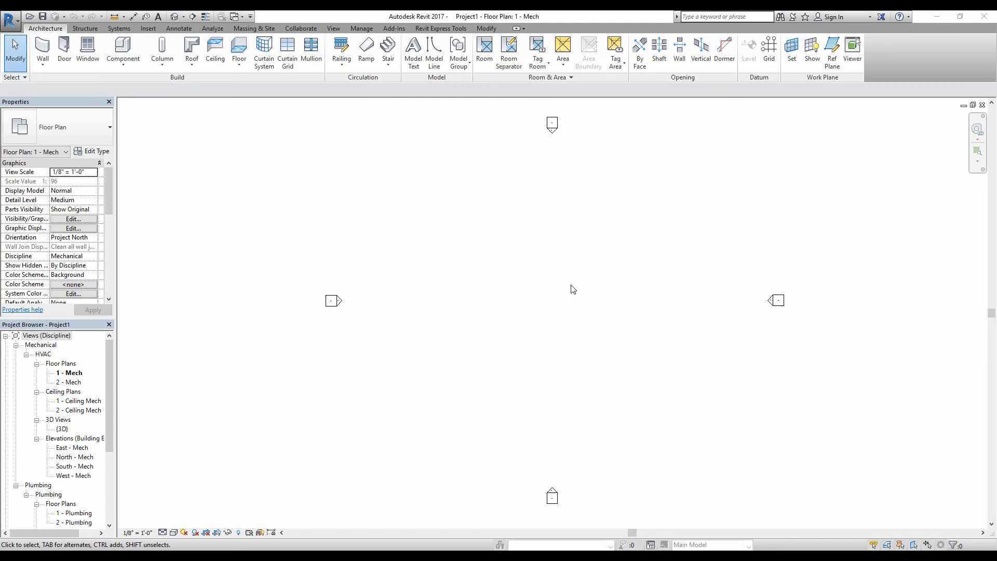
Step: Open ARCH_LINK.rvt detached from its central model and dismiss the missing central model notice
key(ctrl+o)
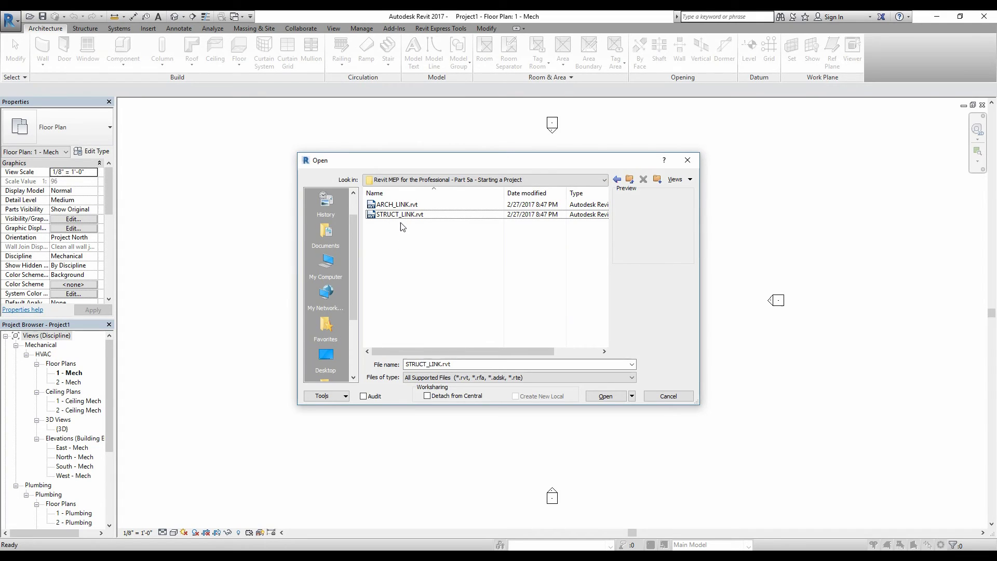
click(397, 205)
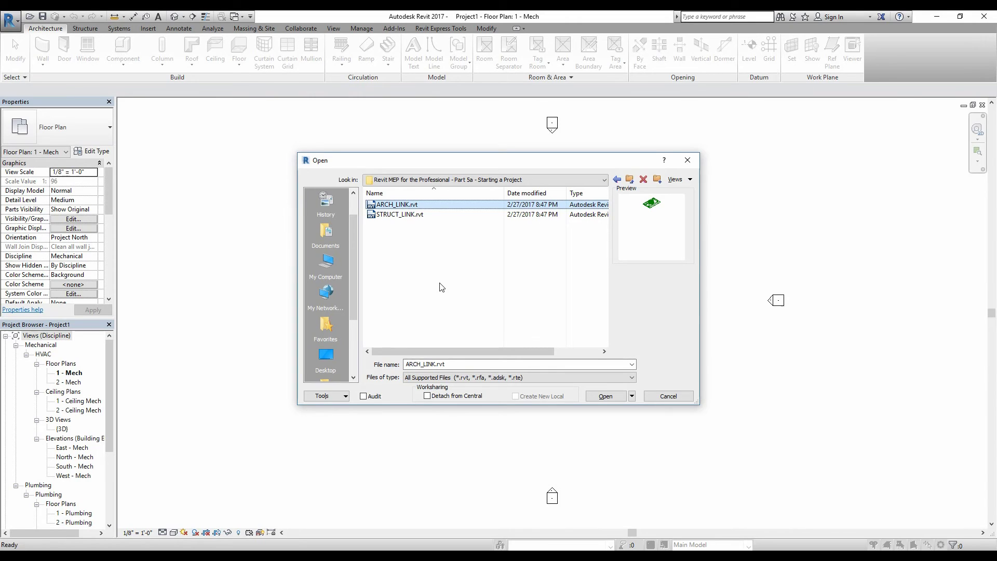
click(428, 395)
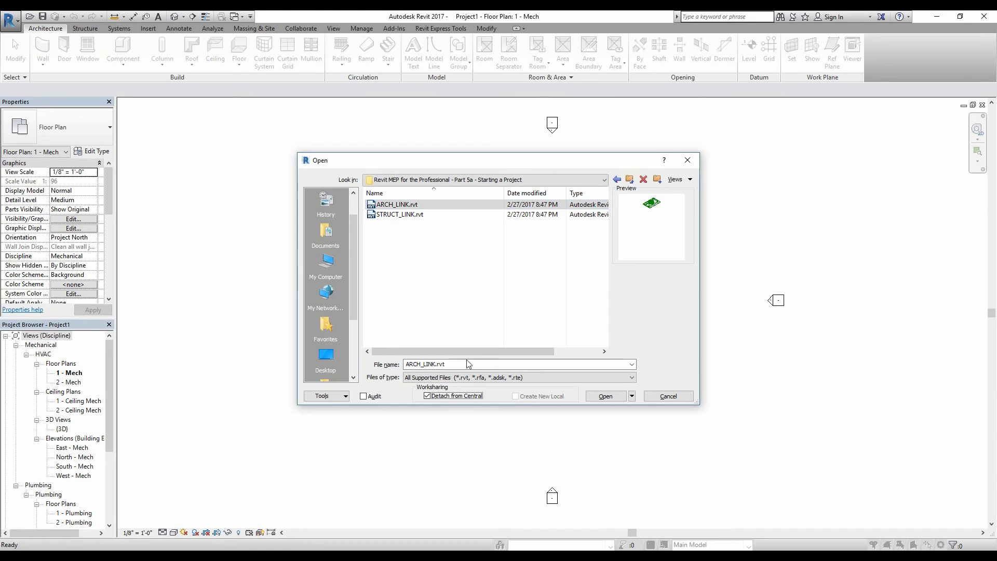
click(604, 396)
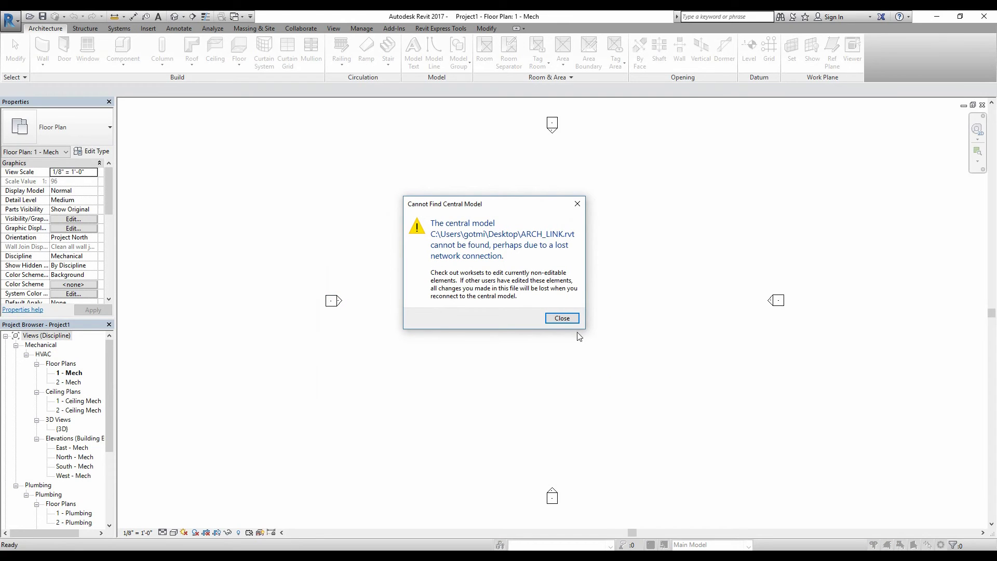
click(563, 322)
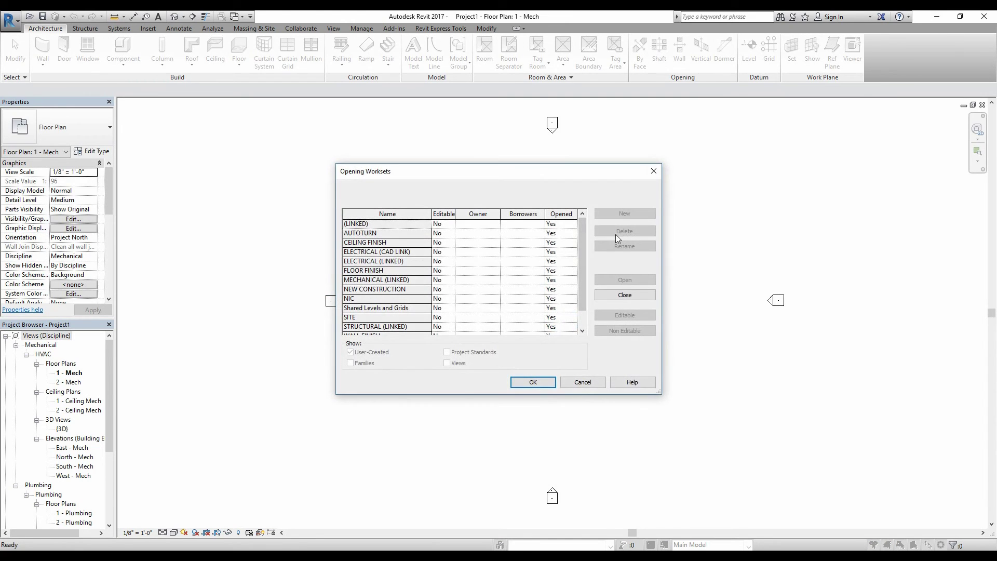
Step: Mark the ELECTRICAL (CAD LINK) workset as closed for opening, and set it back to opened
drag(579, 273, 579, 252)
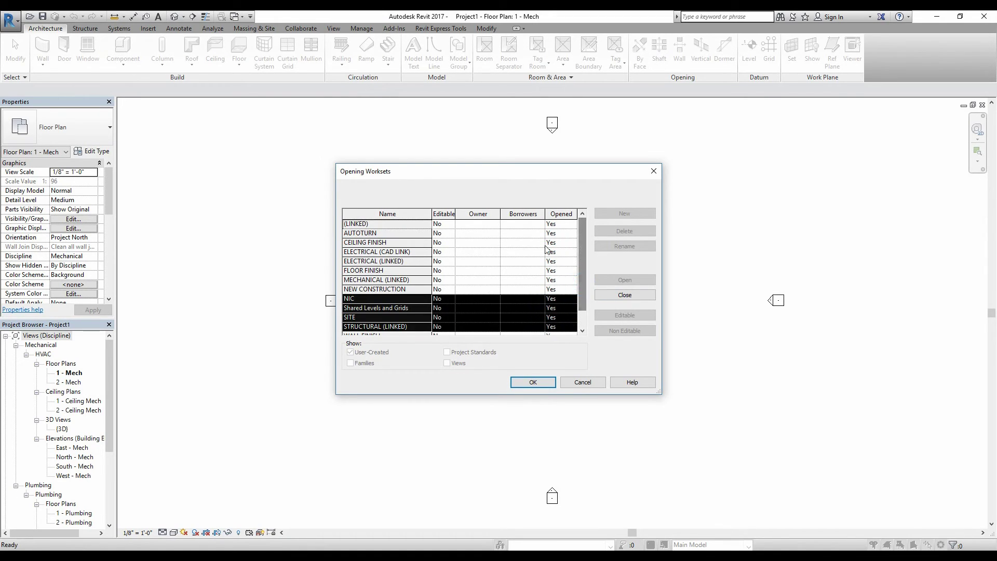
mouse_move(581, 242)
mouse_down()
mouse_move(580, 297)
mouse_move(578, 229)
mouse_up()
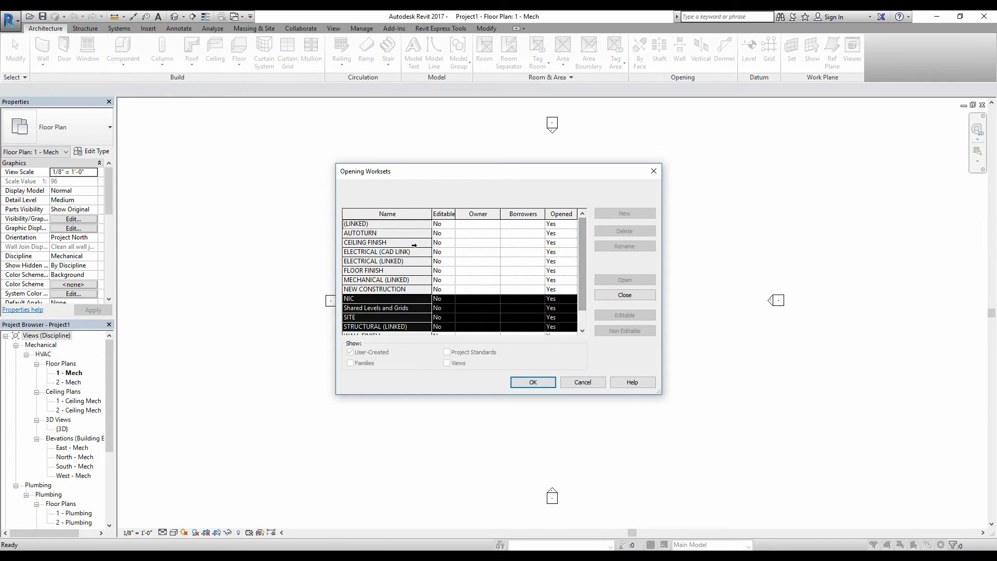
click(560, 253)
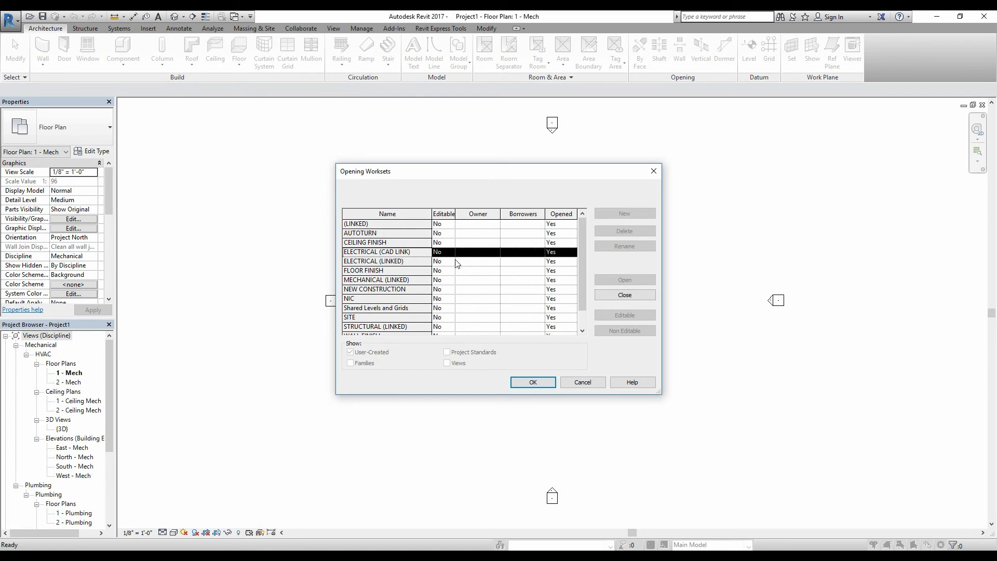
click(618, 295)
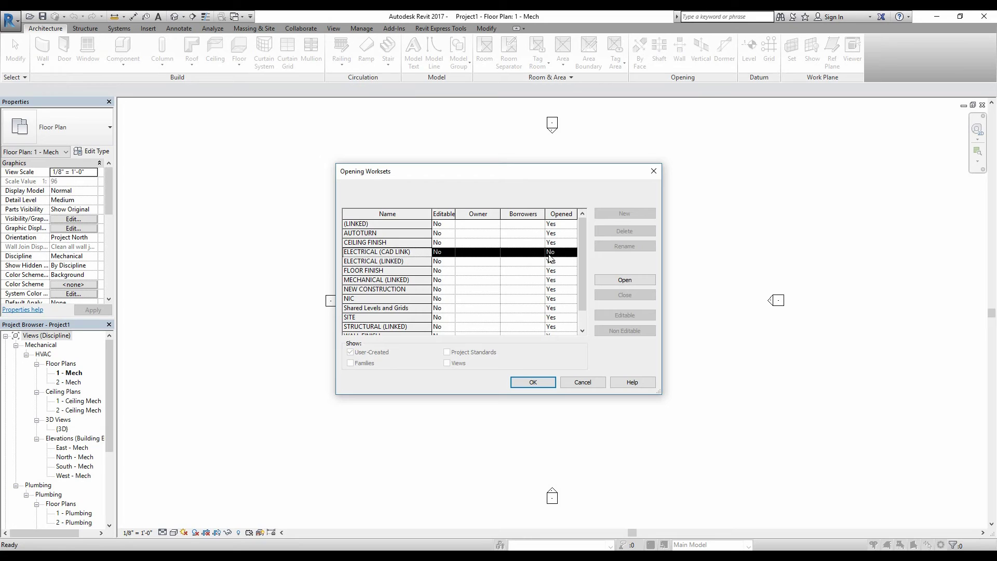
click(624, 279)
Step: Load ARCH_LINK with all worksets opened and detach it from central while preserving worksets
scroll(583, 250, down, 1)
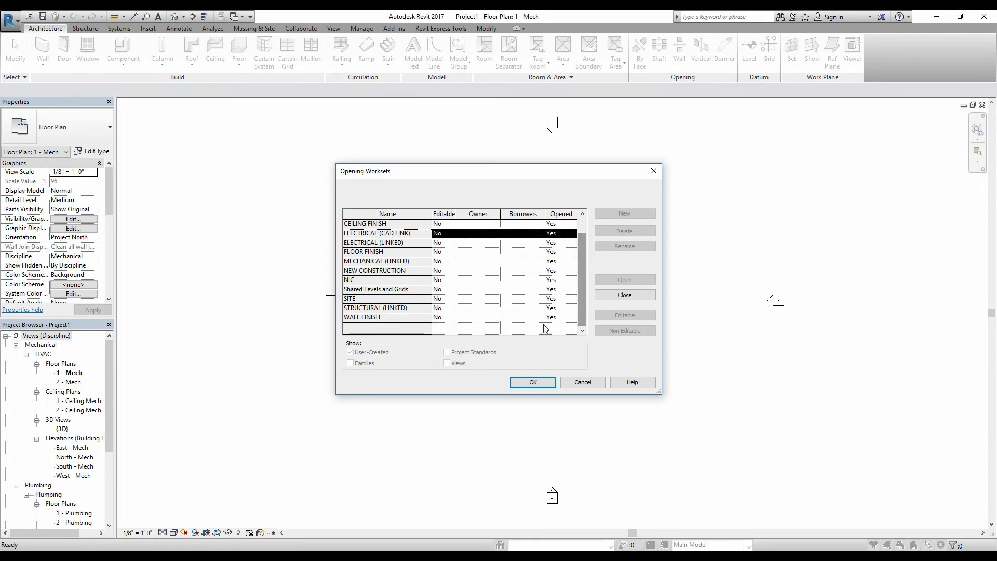
drag(397, 317, 365, 172)
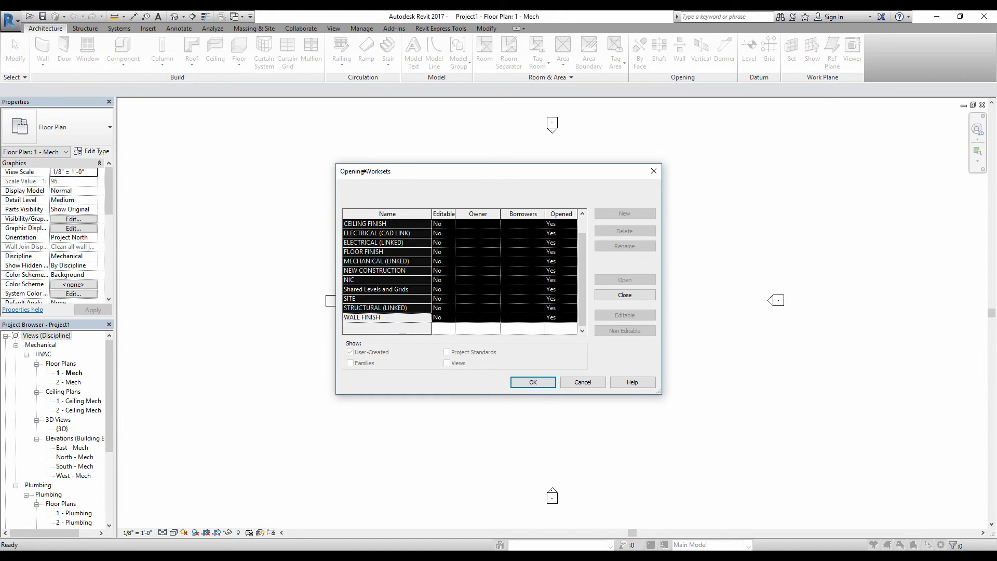
scroll(585, 263, up, 1)
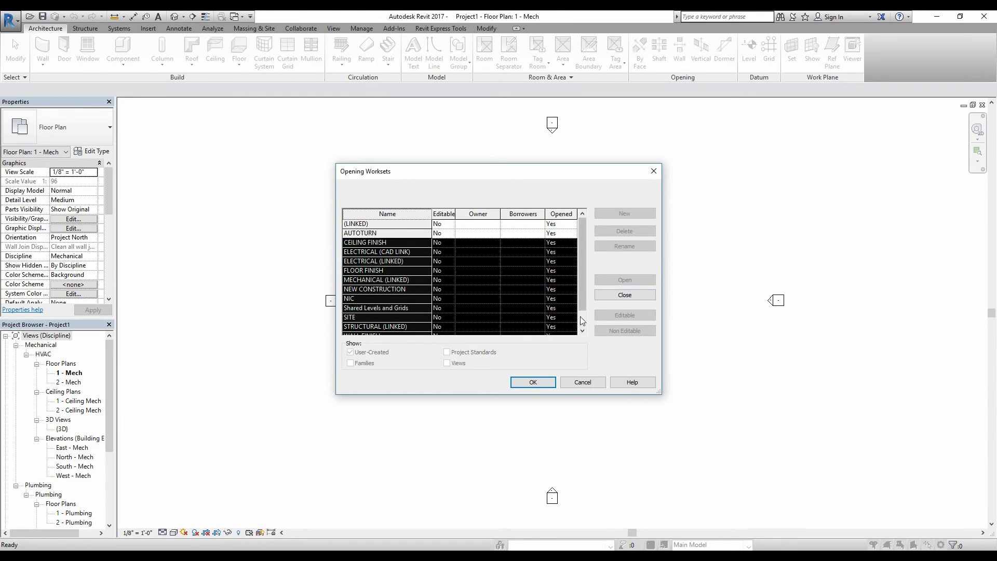
drag(582, 303, 582, 319)
click(533, 382)
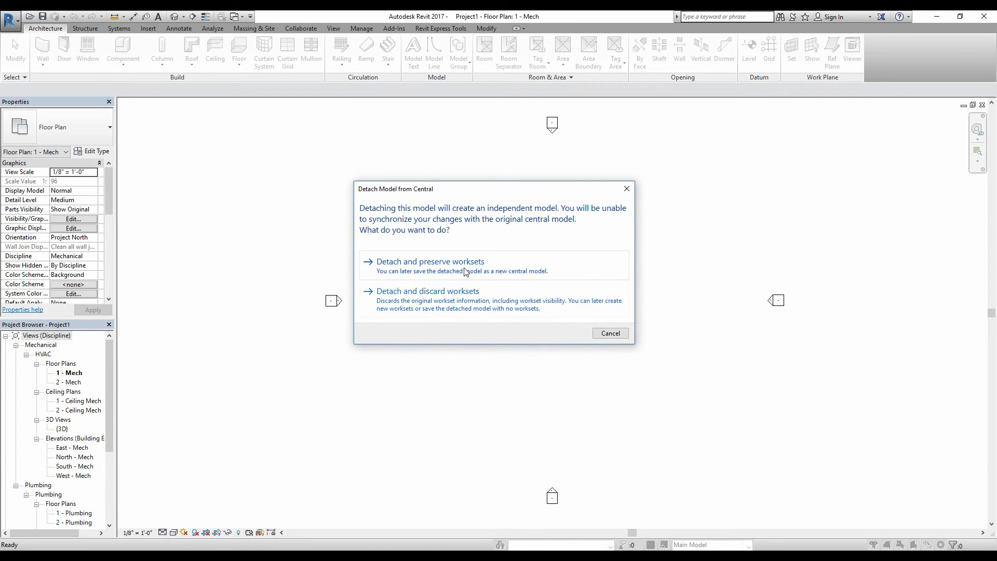
click(456, 267)
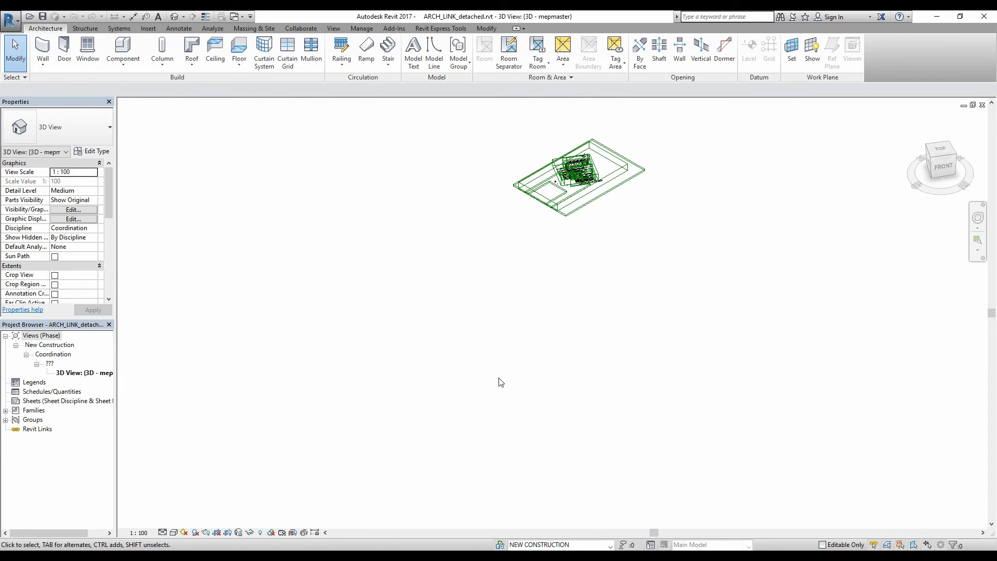
Step: Examine the architectural building and its surrounding site in the 3D view, from the overall layout to the front stacked wall
middle_drag(550, 280, 575, 416)
scroll(597, 367, up, 3)
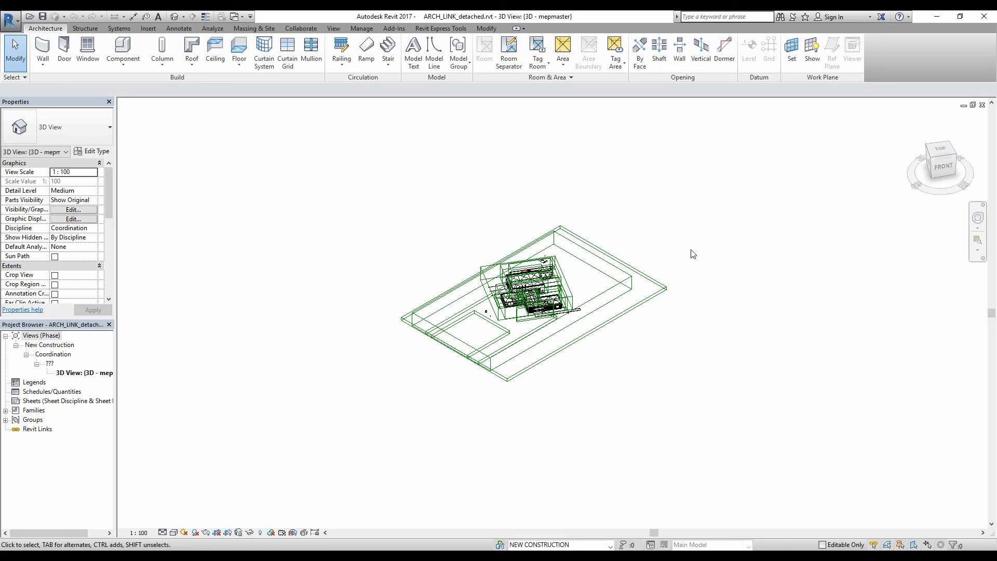
scroll(689, 292, up, 1)
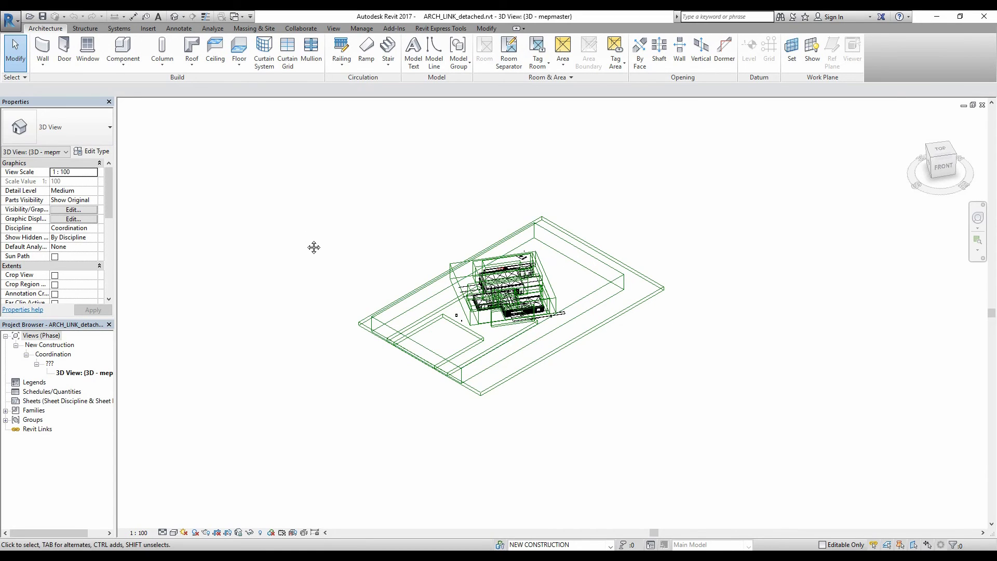
scroll(391, 291, up, 3)
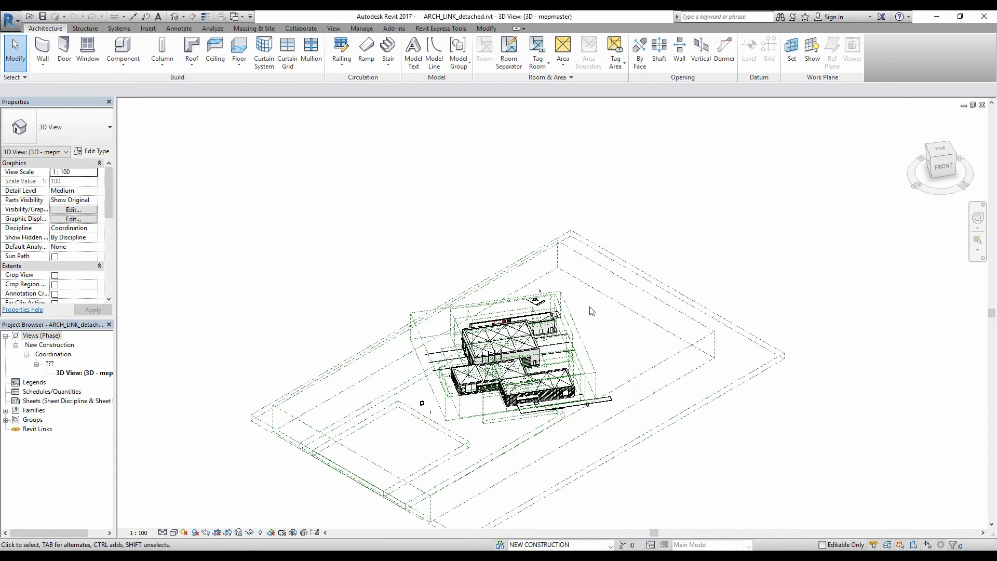
scroll(605, 321, down, 2)
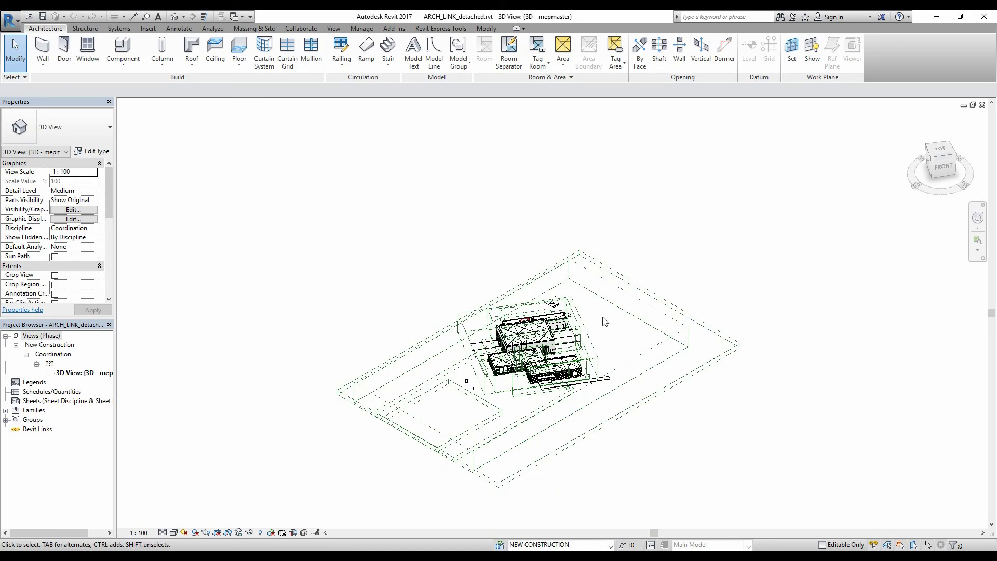
scroll(333, 307, down, 1)
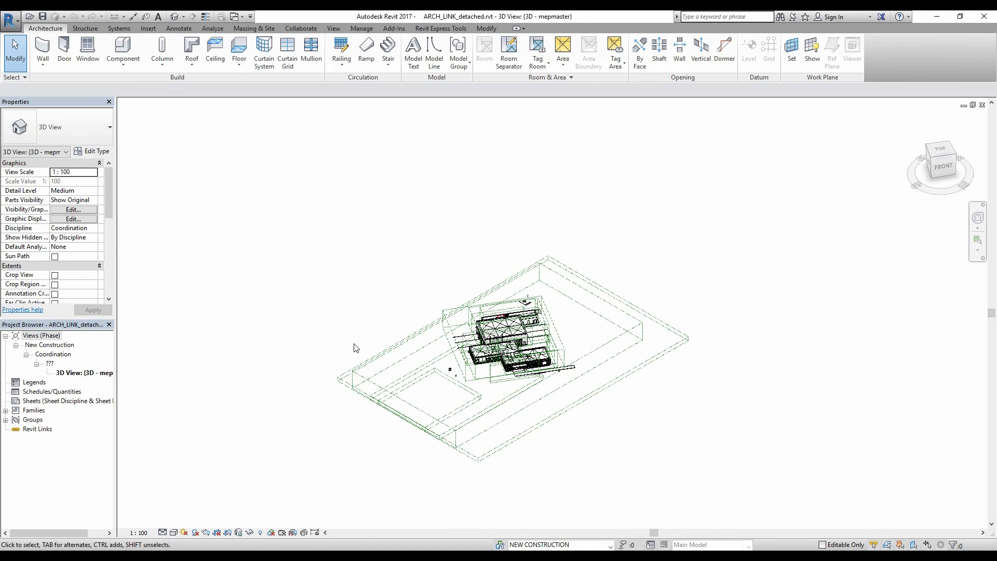
middle_drag(342, 460, 462, 413)
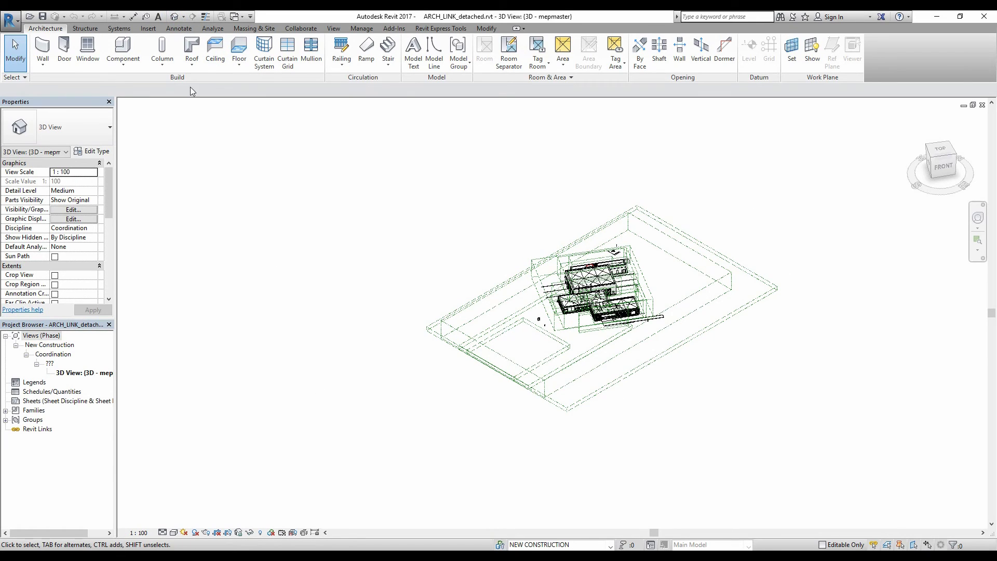
click(218, 16)
middle_drag(461, 203, 357, 201)
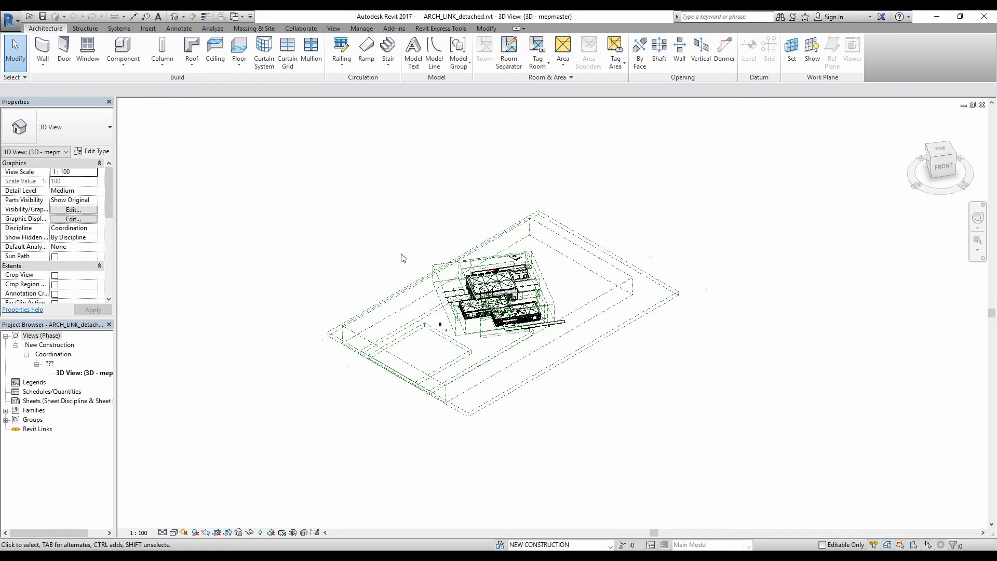
scroll(402, 258, up, 2)
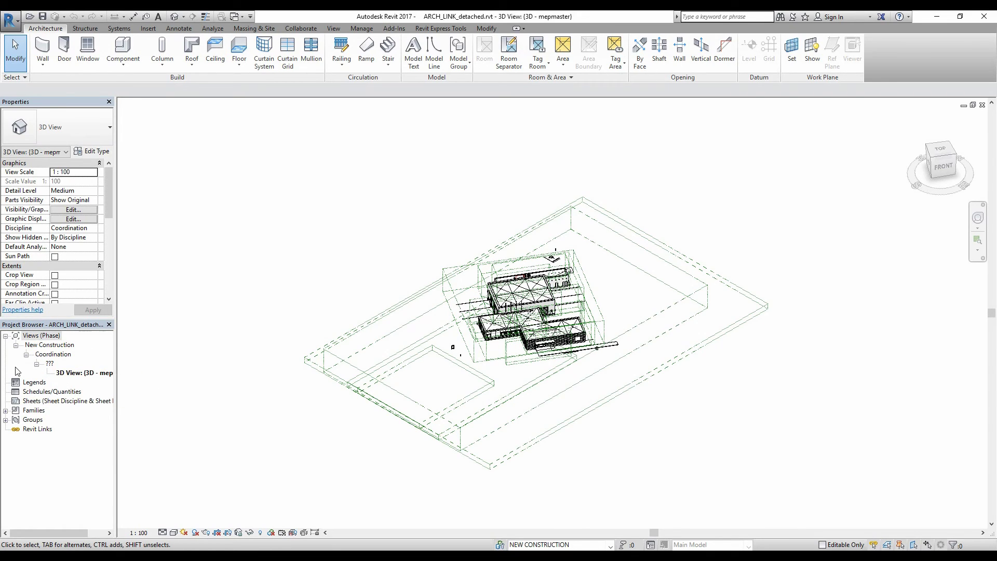
scroll(587, 374, up, 5)
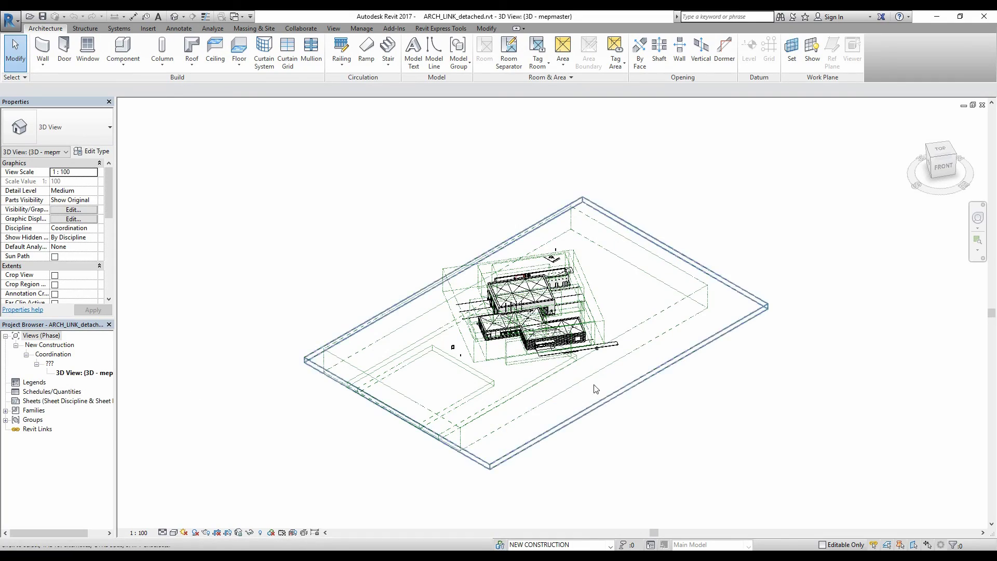
scroll(540, 282, up, 4)
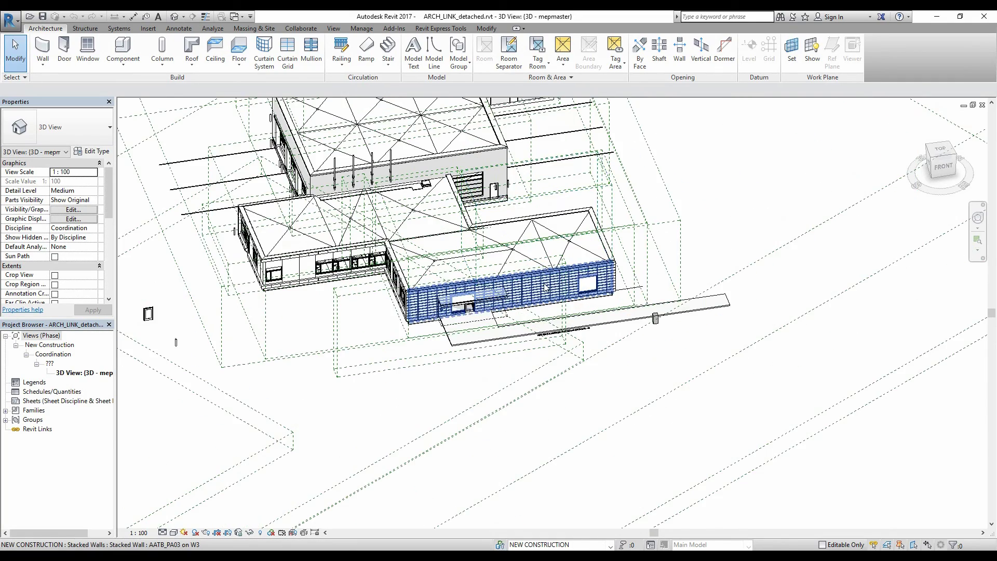
scroll(551, 283, down, 3)
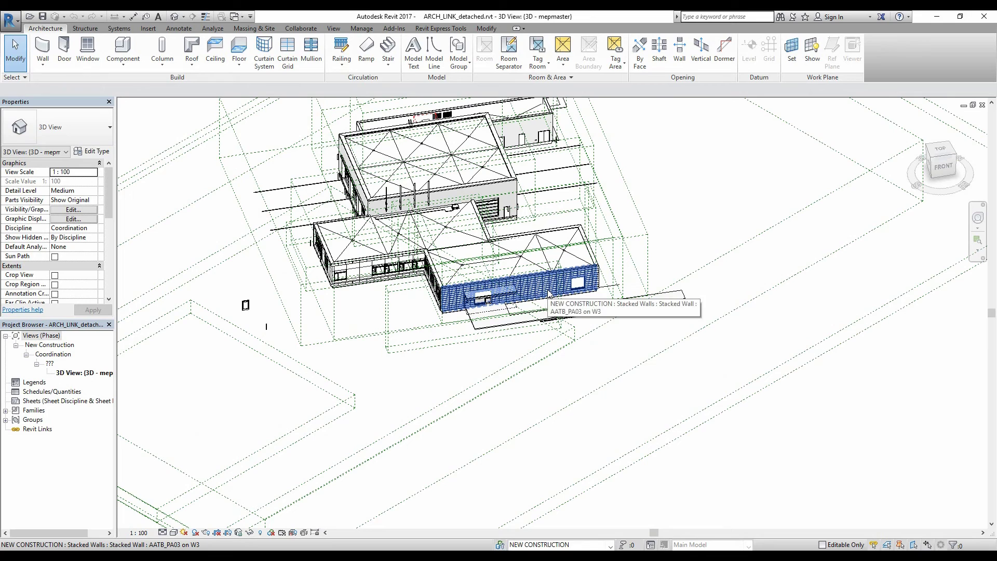
scroll(579, 273, down, 2)
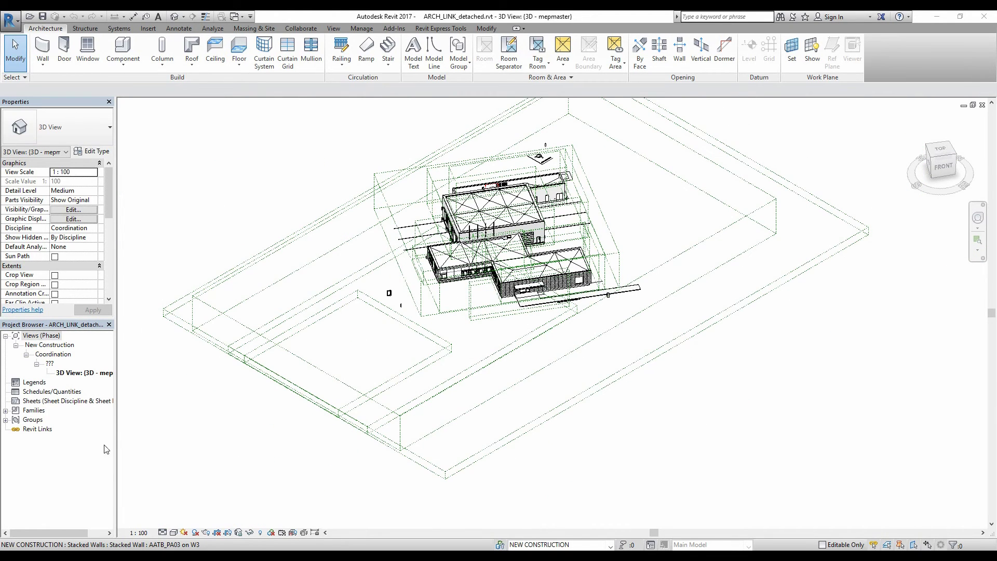
middle_drag(806, 334, 802, 380)
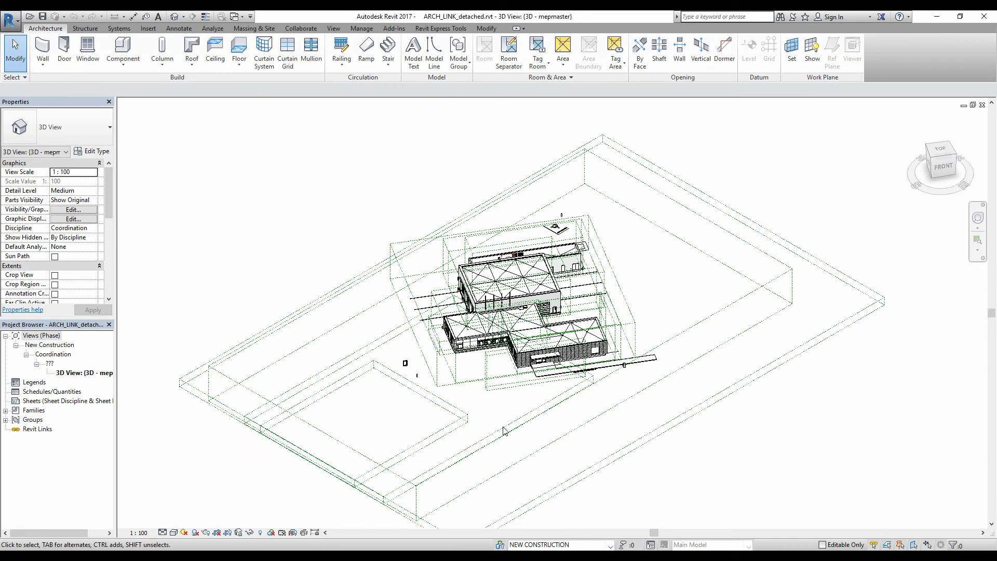
middle_drag(326, 208, 300, 187)
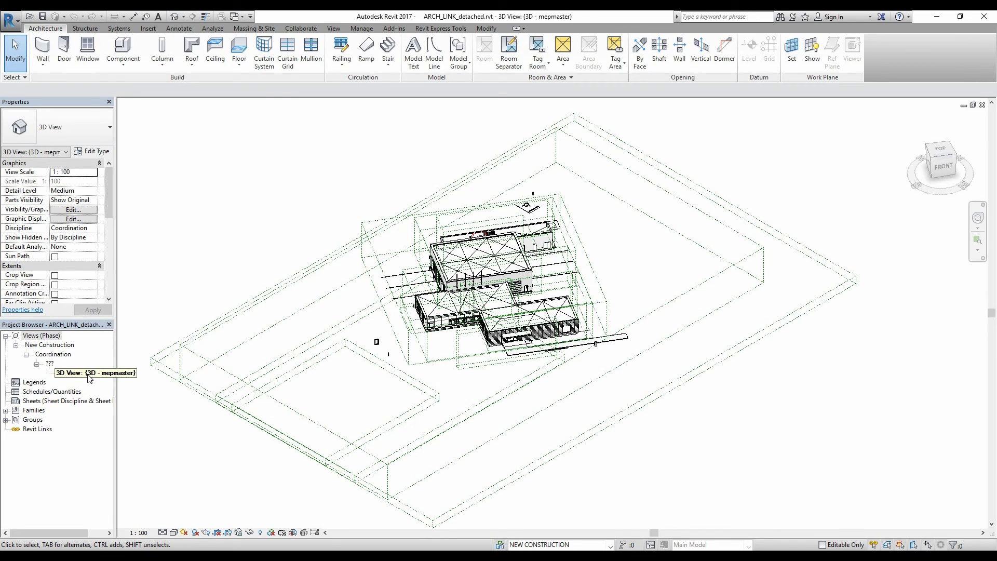
Step: Open the Project Cleaner from the free tools of the CTC BIM Manager Suite
click(446, 30)
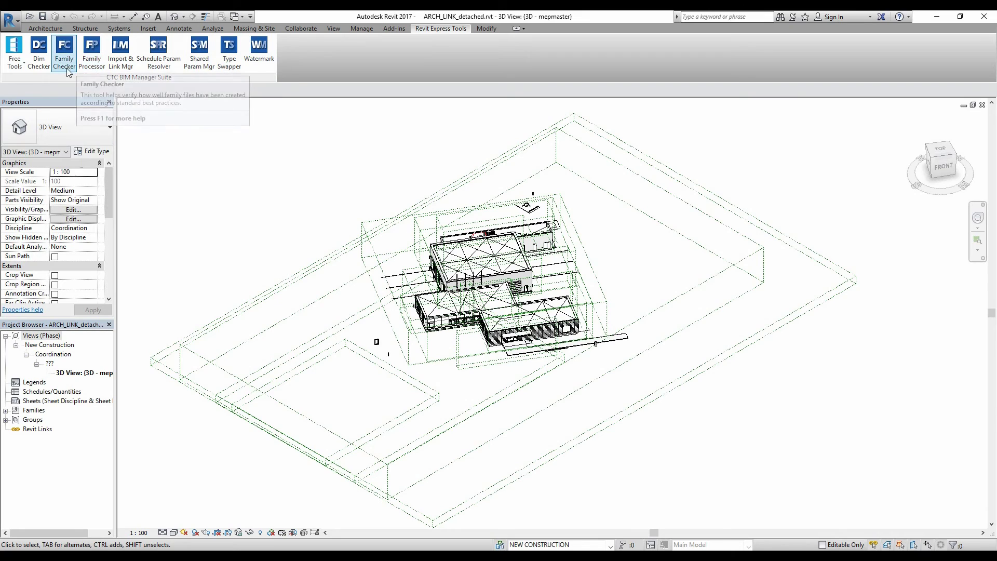
click(24, 70)
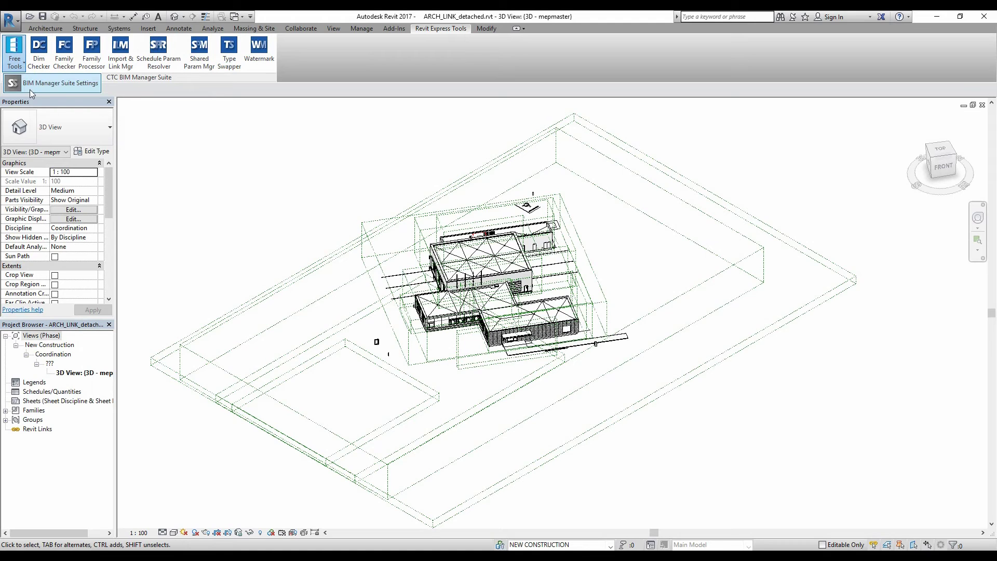
click(11, 63)
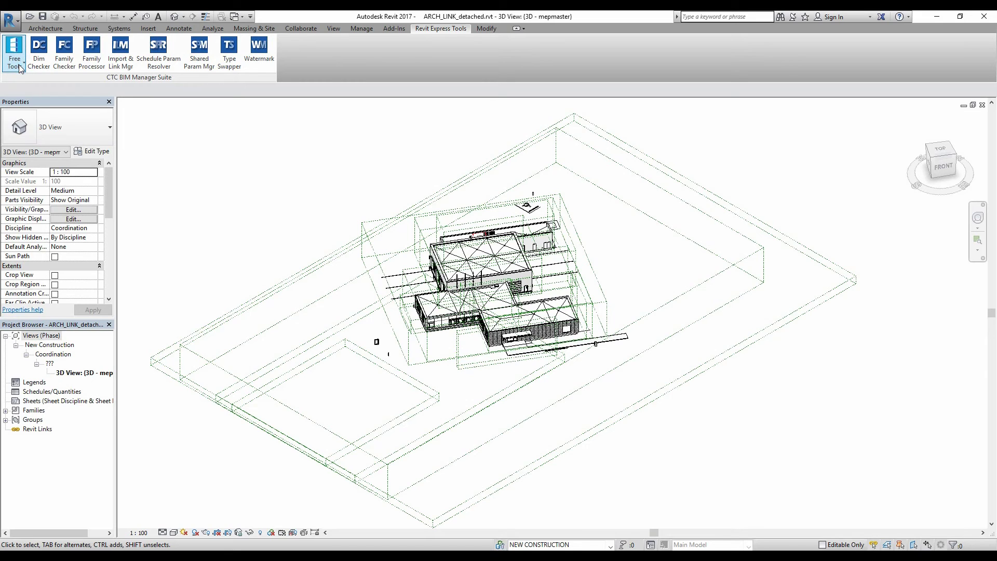
click(15, 66)
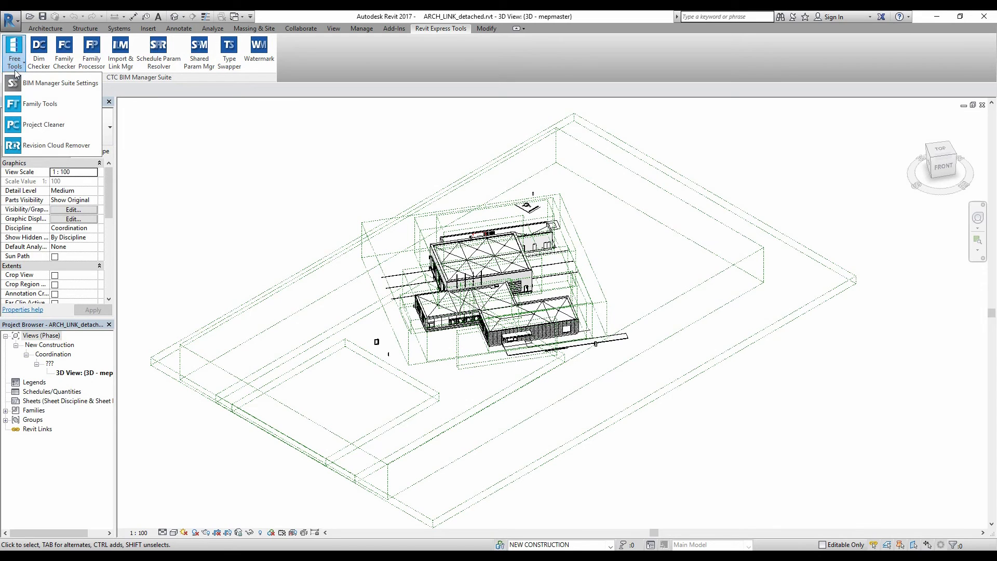
click(58, 126)
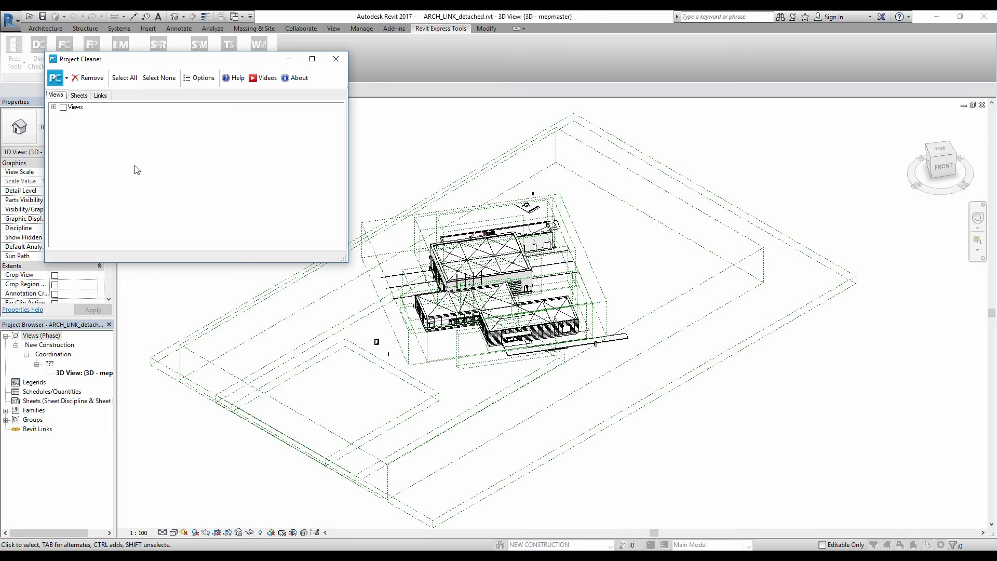
Step: Try to remove all views from the detached architectural model with Project Cleaner
click(124, 78)
click(88, 78)
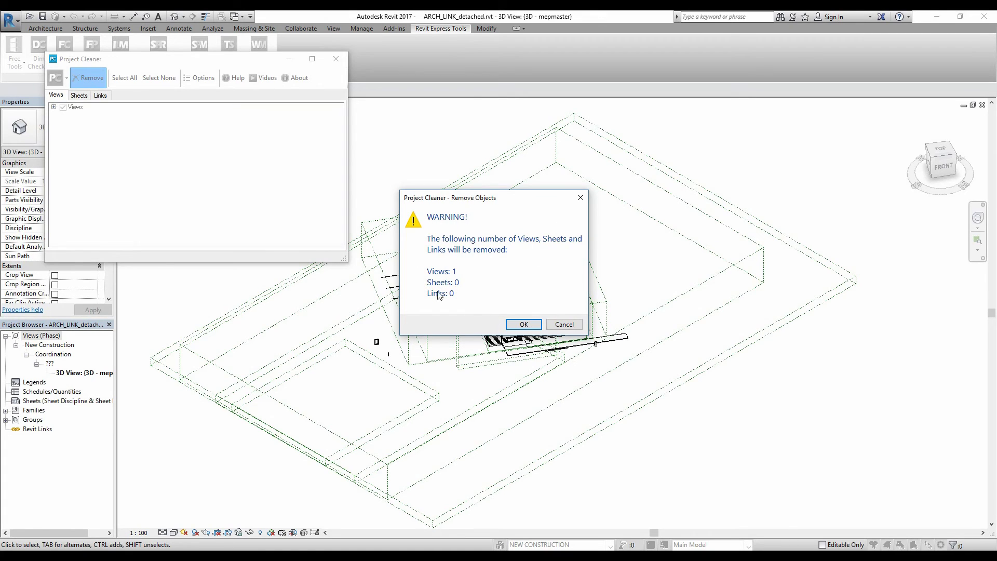
click(520, 324)
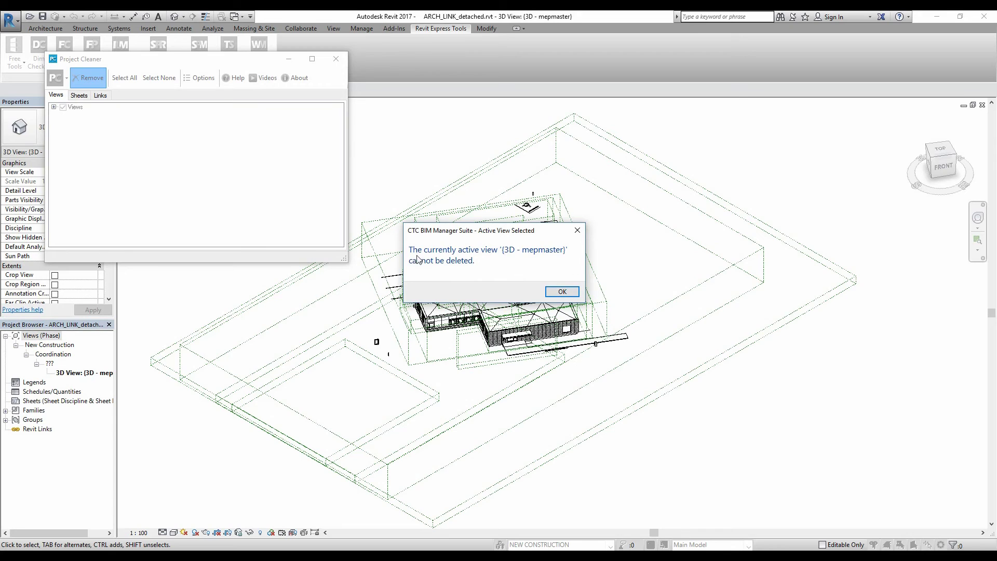
click(560, 292)
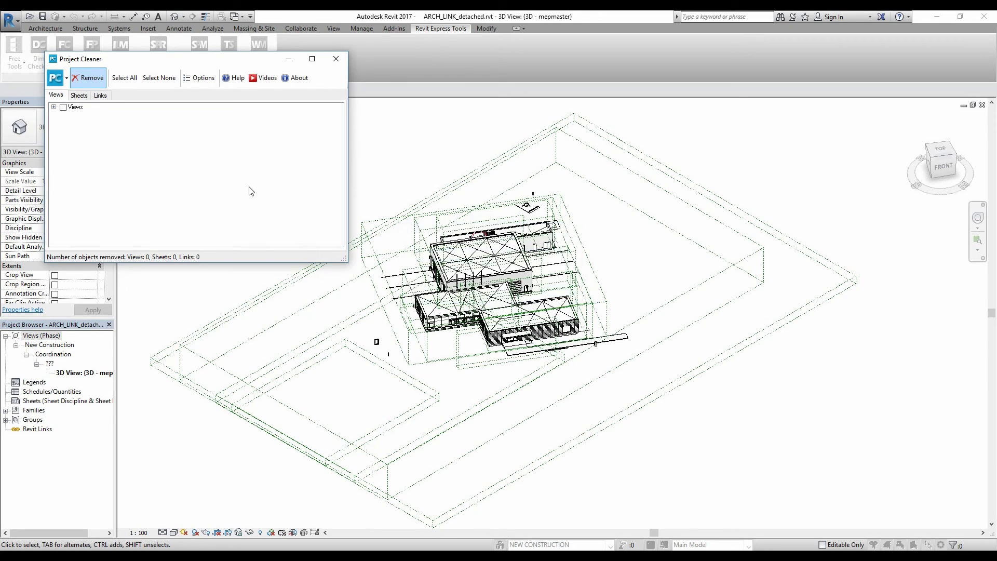
Step: Try to remove the model's sheets and links with Project Cleaner, and close the tool
click(79, 96)
click(84, 78)
click(100, 95)
click(90, 79)
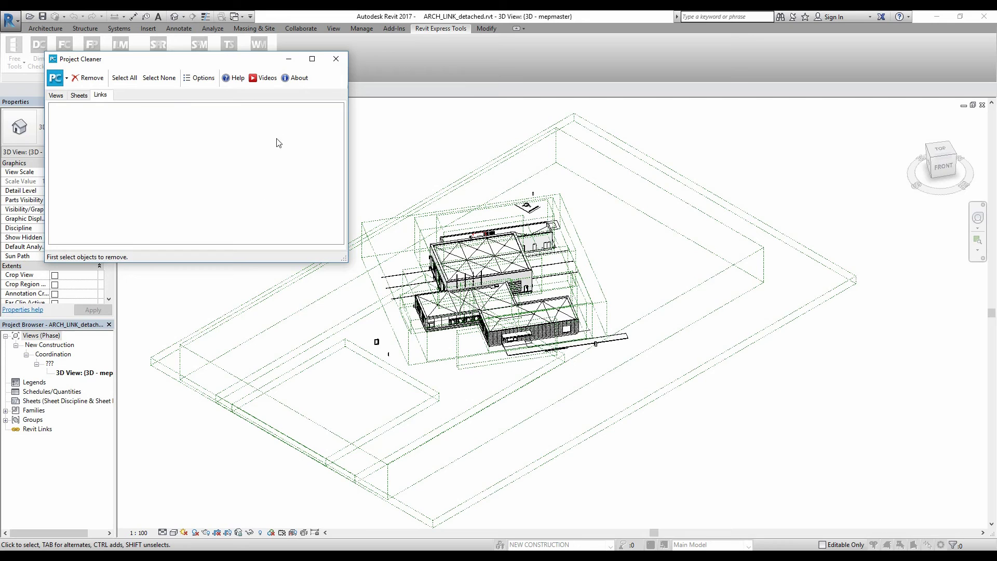
click(336, 61)
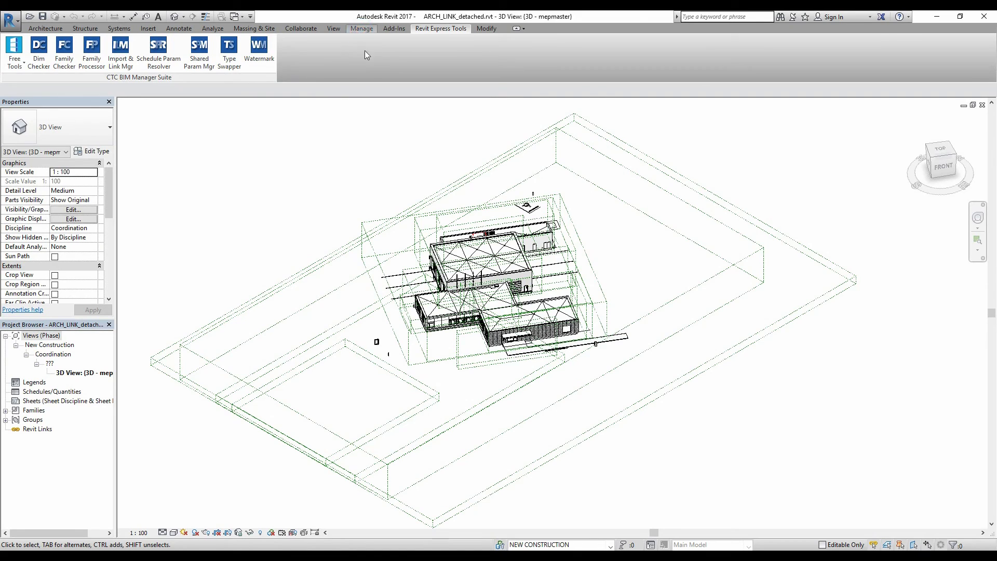
Step: Purge all unused items from the detached architectural model
click(362, 29)
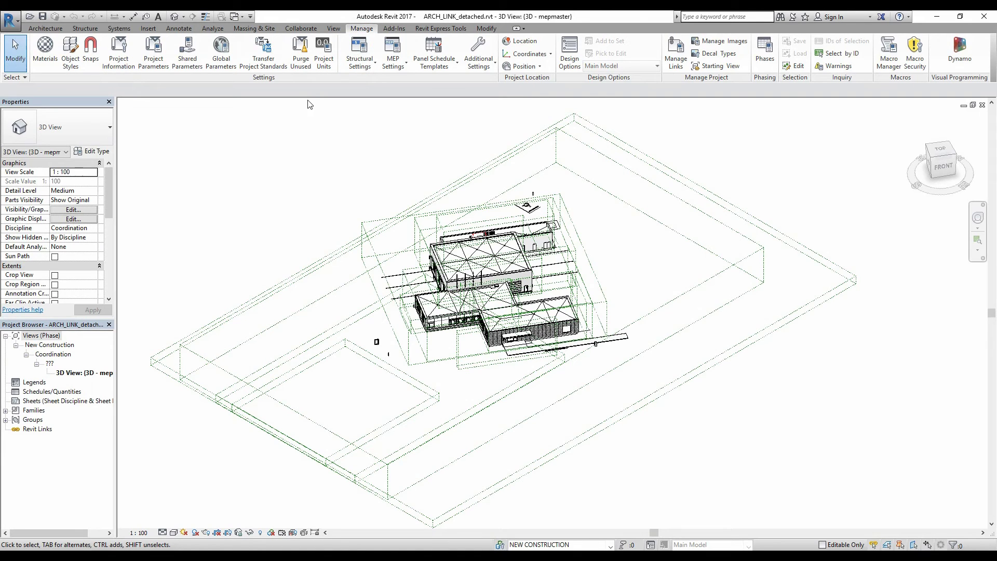
click(302, 62)
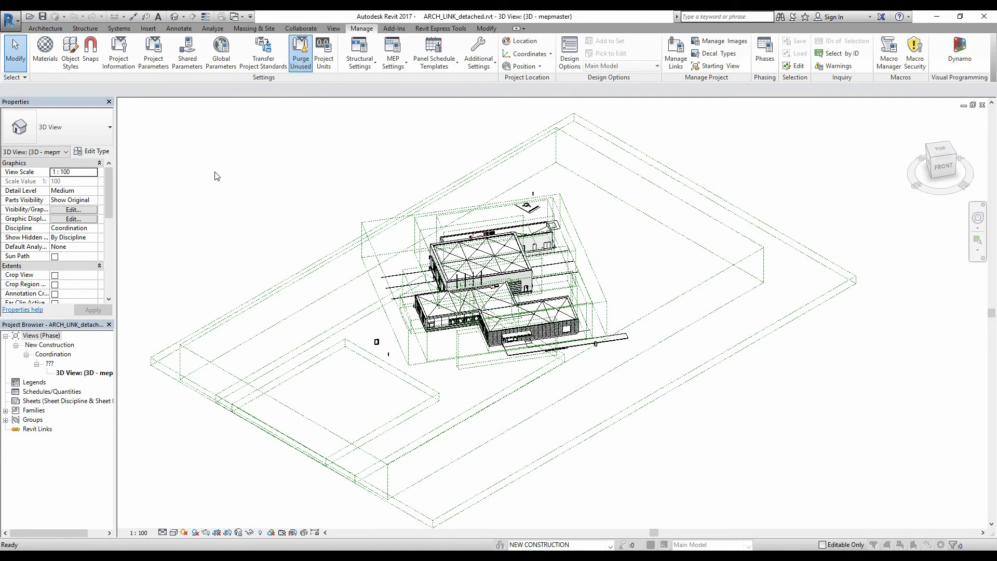
click(575, 144)
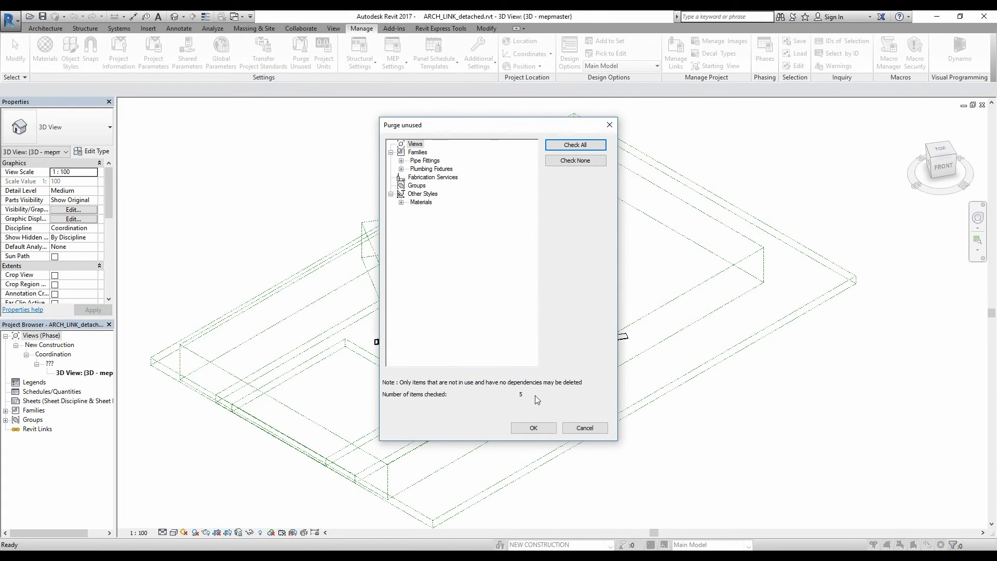
click(558, 146)
click(532, 425)
Step: Repeat Purge Unused twice more to clear any items that are left over
key(p)
key(u)
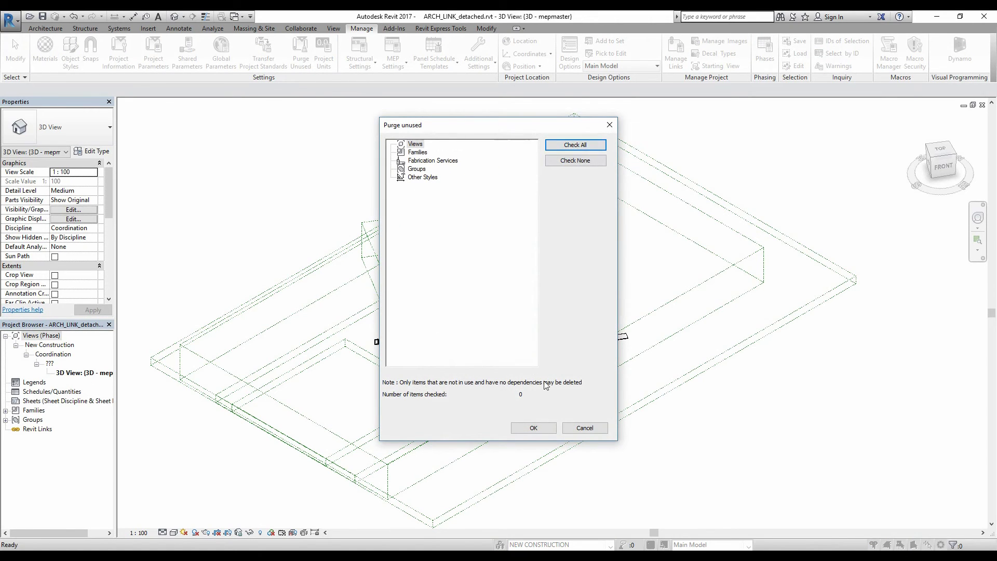
click(532, 425)
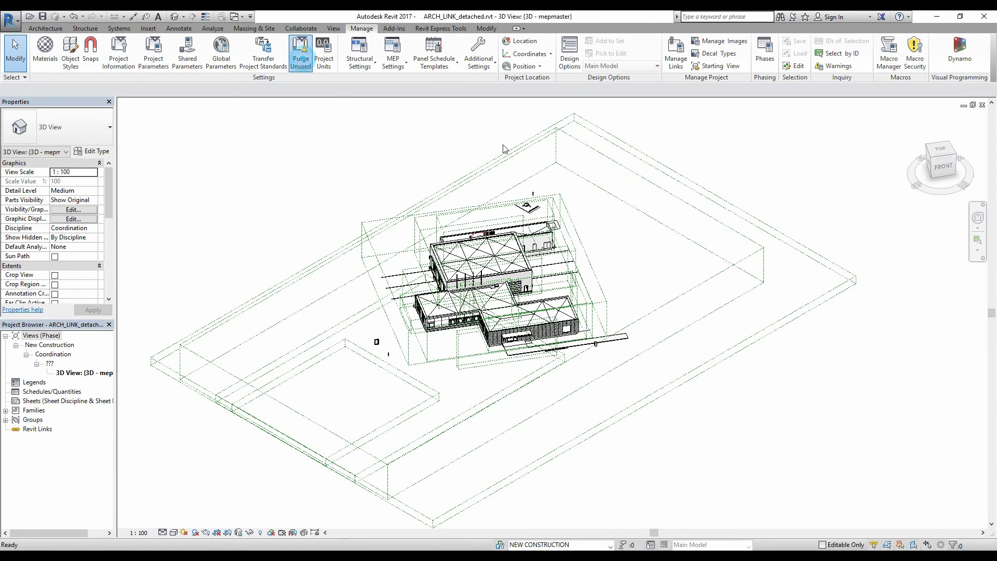
key(p)
key(u)
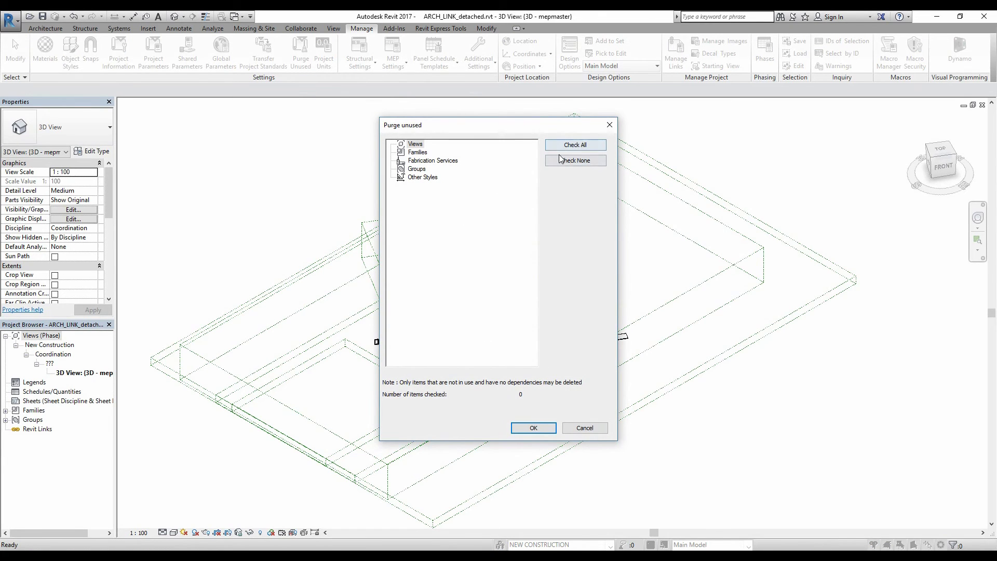
click(545, 428)
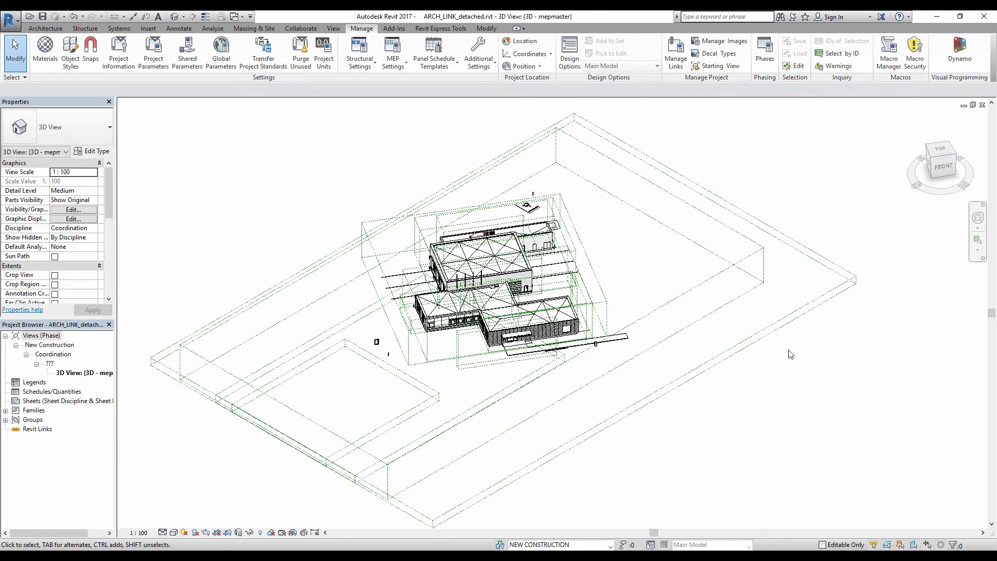
Step: Save the model as a central project over the existing ARCH_LINK.rvt, confirm the replacement, and close it
click(13, 22)
mouse_move(63, 144)
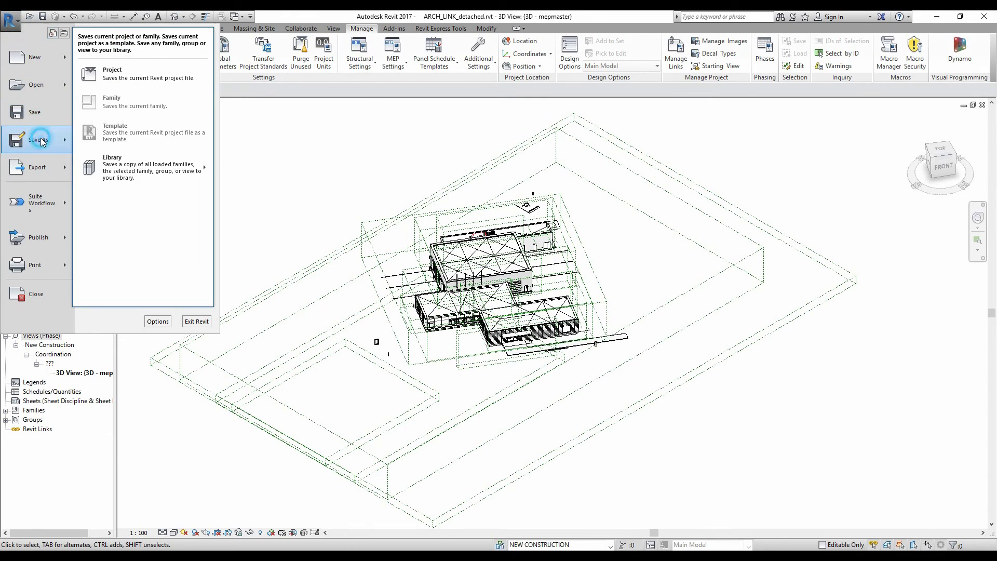
click(139, 83)
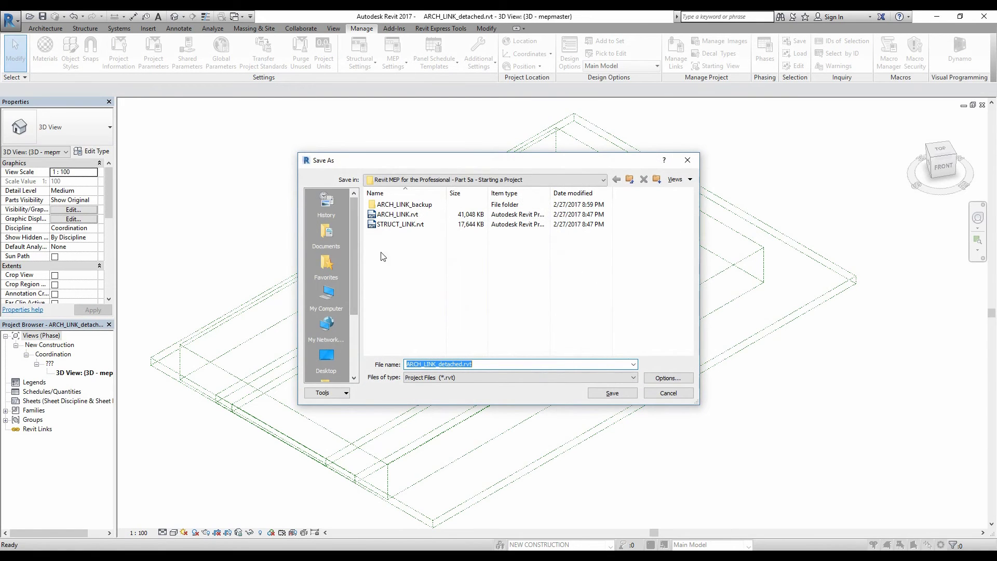
click(405, 215)
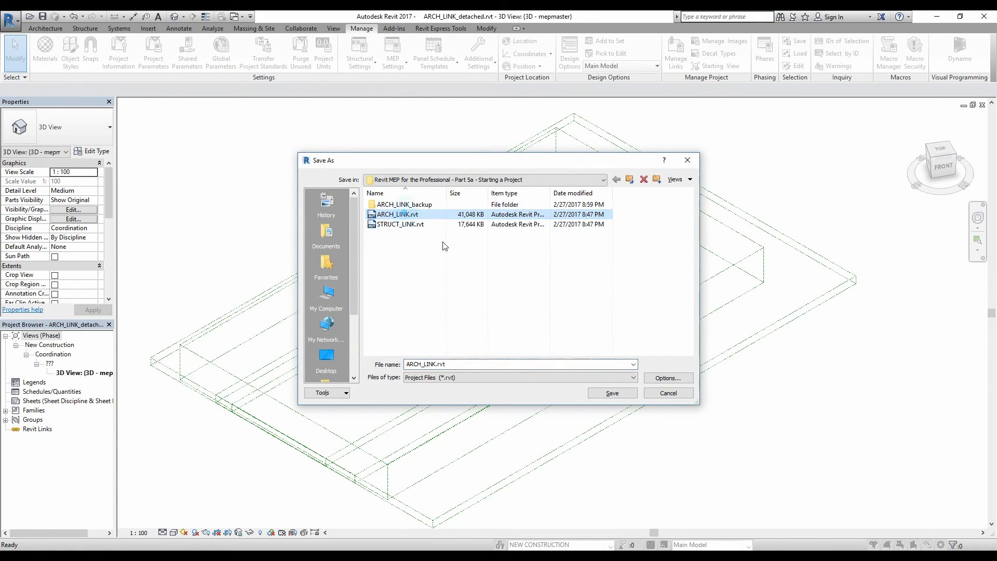
click(670, 378)
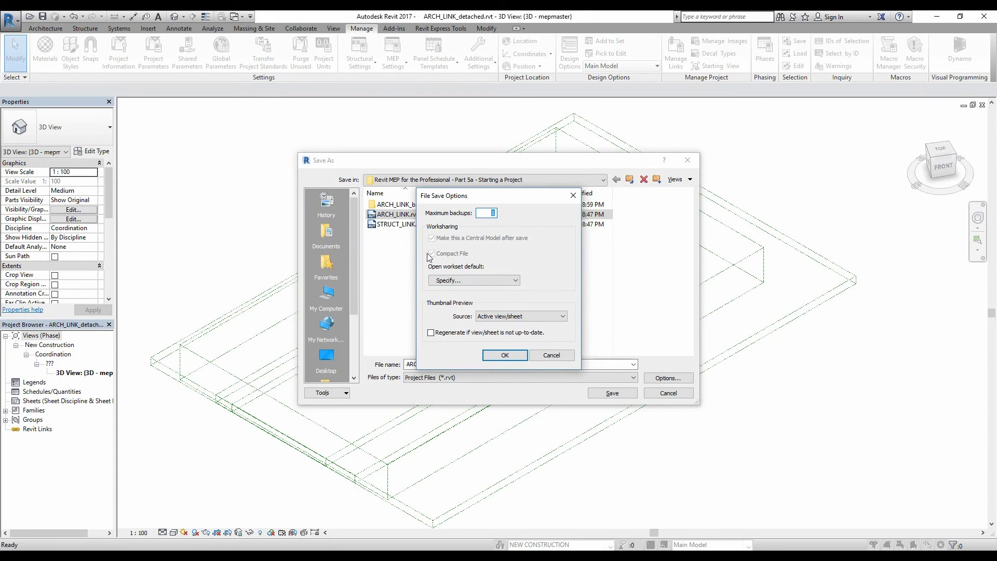
click(504, 355)
click(613, 392)
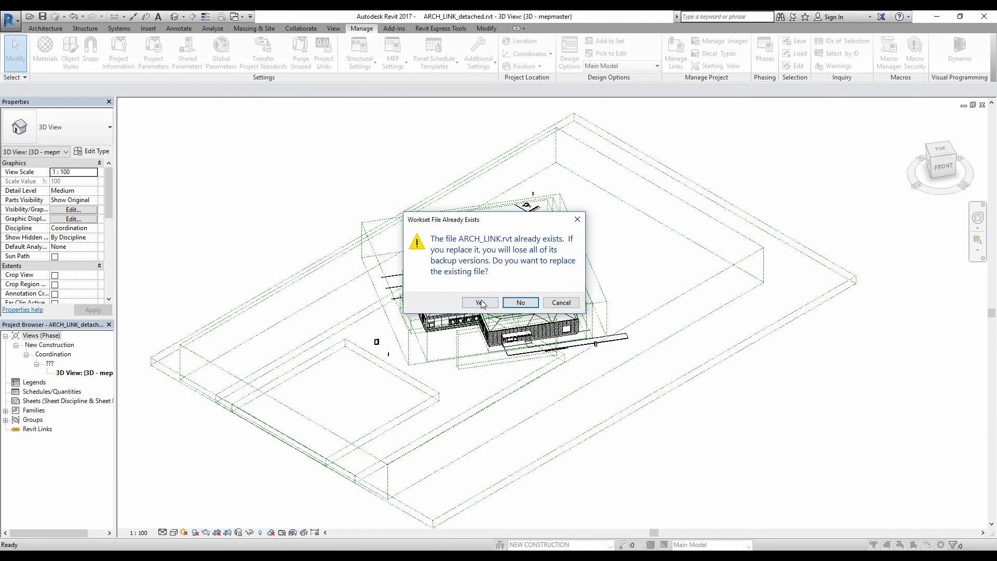
click(480, 303)
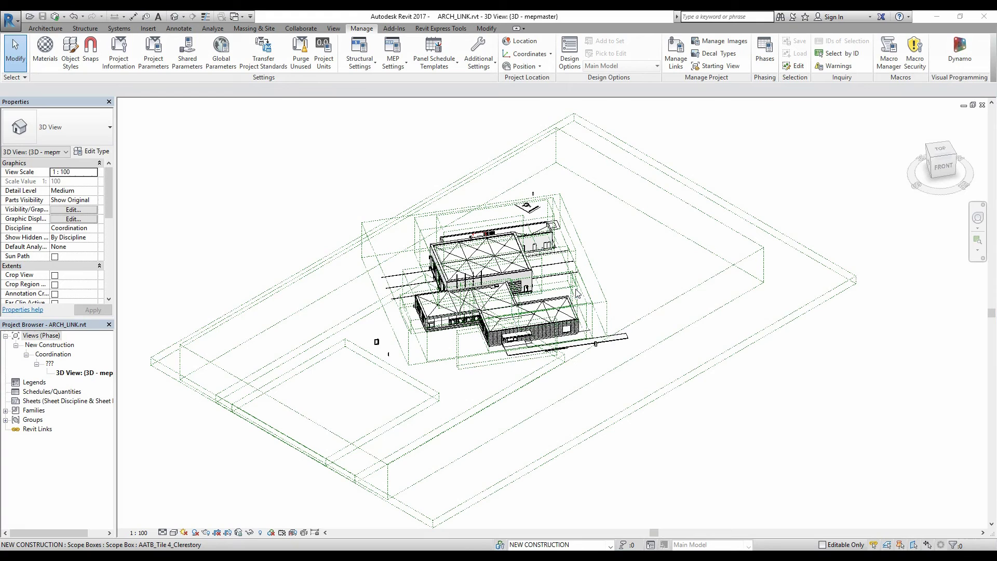
click(982, 104)
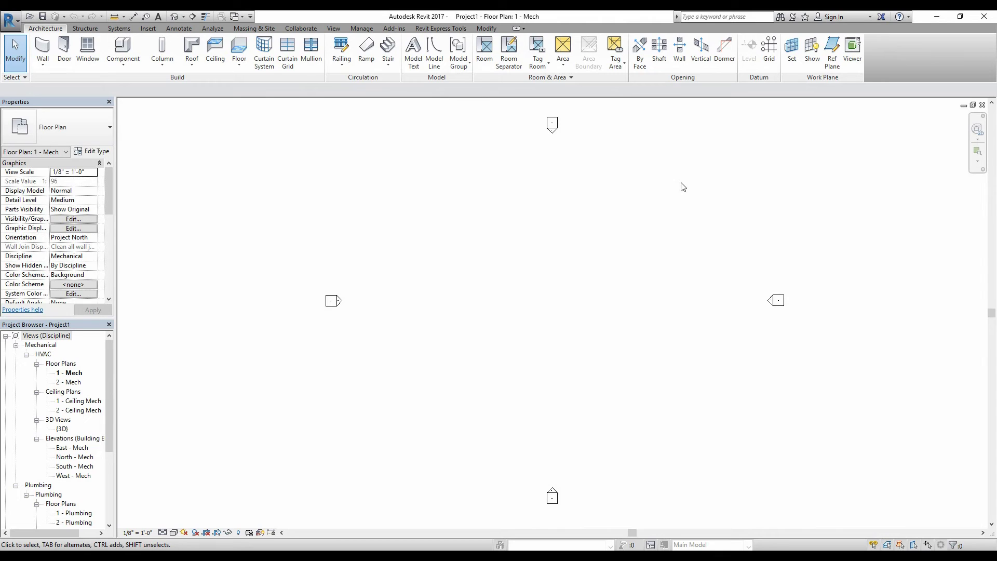
Step: Link ARCH_LINK.rvt into the mechanical project with Auto - Origin to Origin positioning and all worksets opened
click(148, 29)
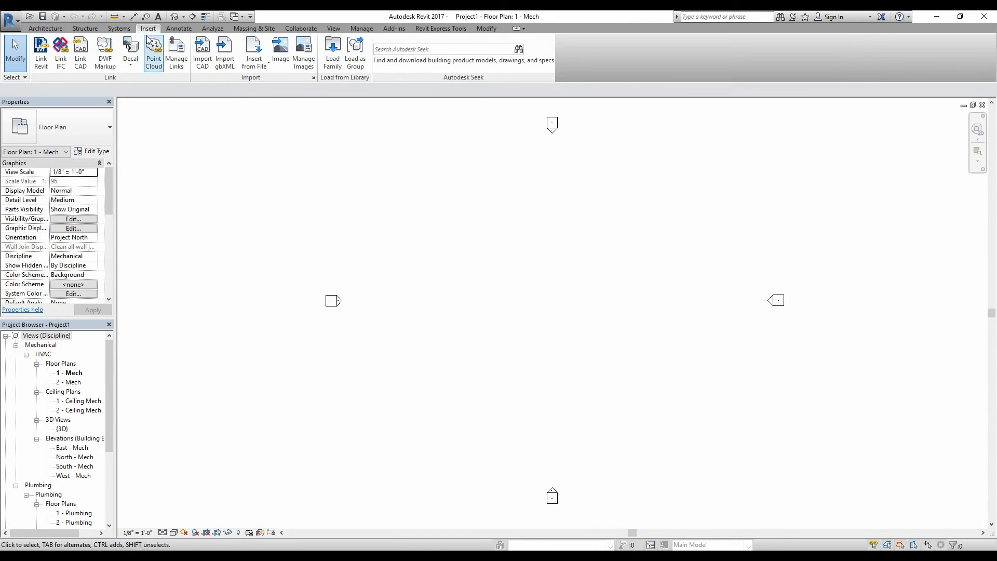
click(41, 51)
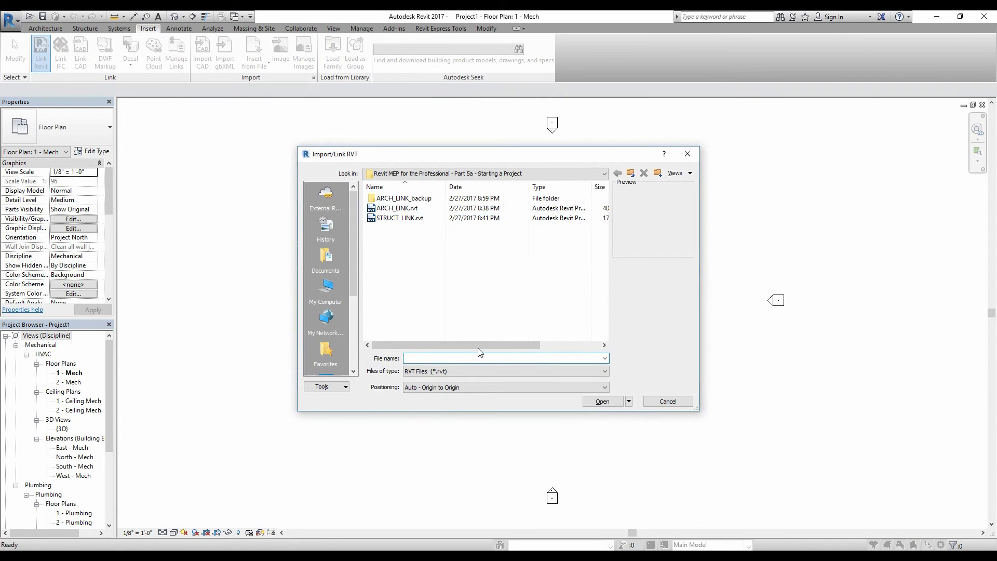
click(391, 208)
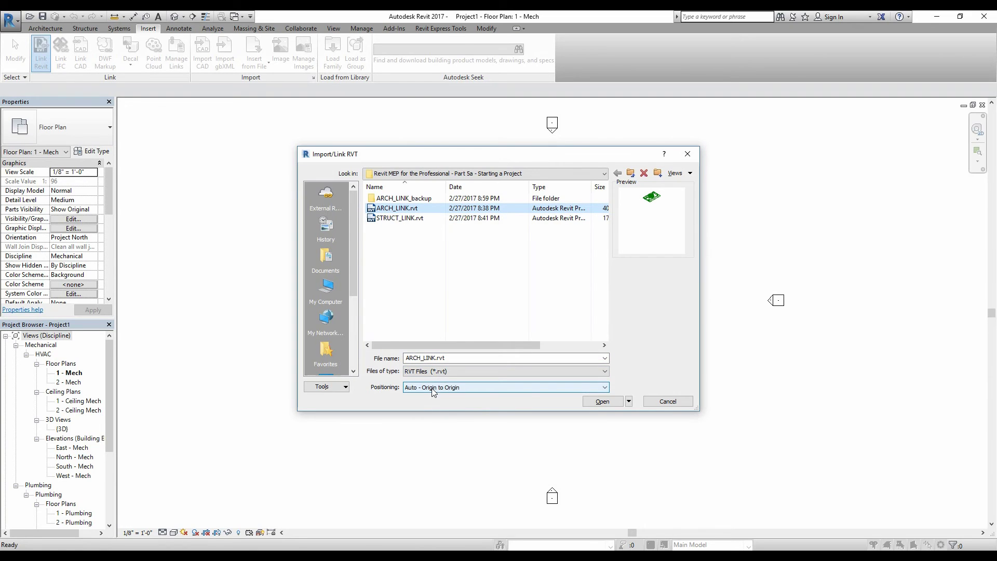
click(629, 402)
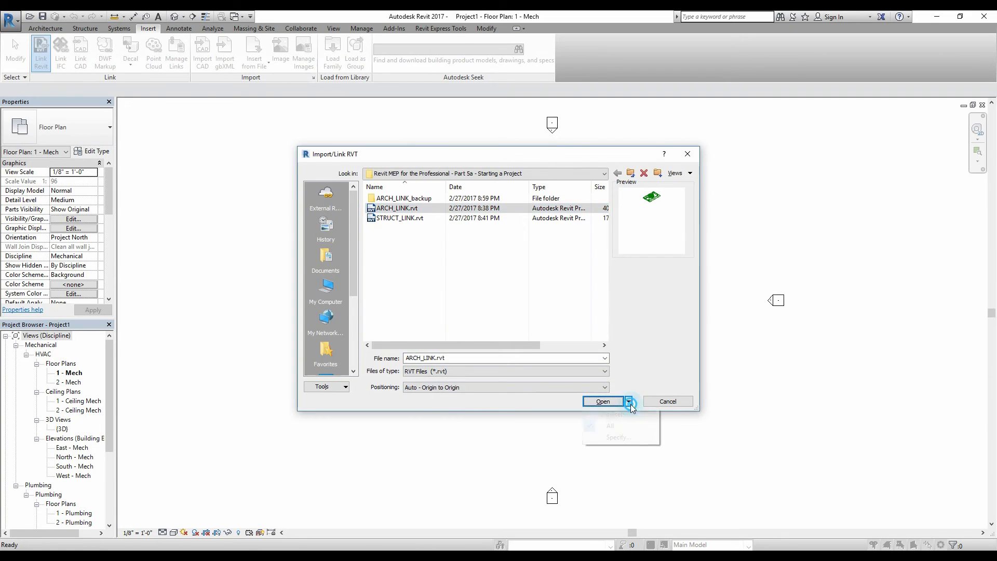
click(617, 425)
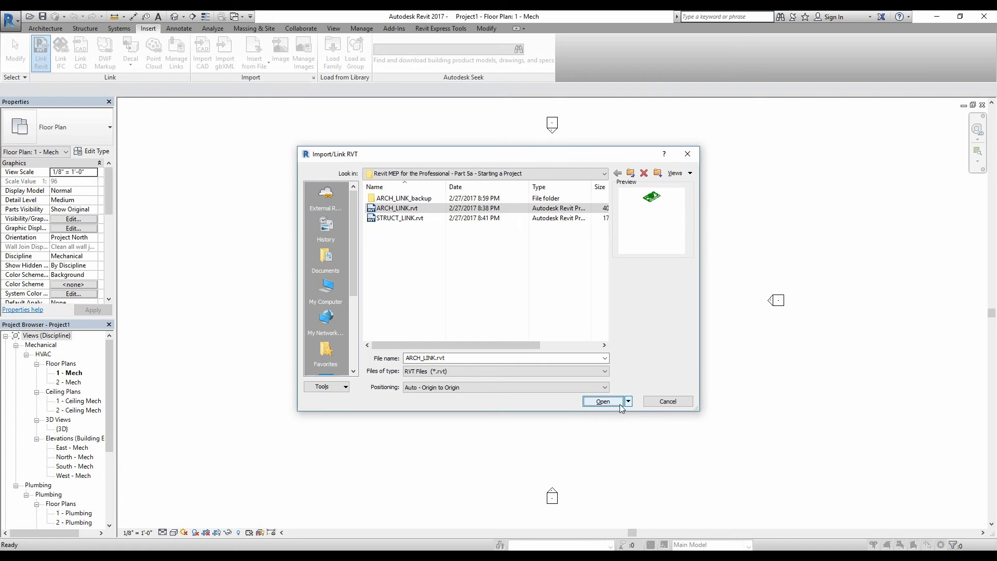
click(603, 402)
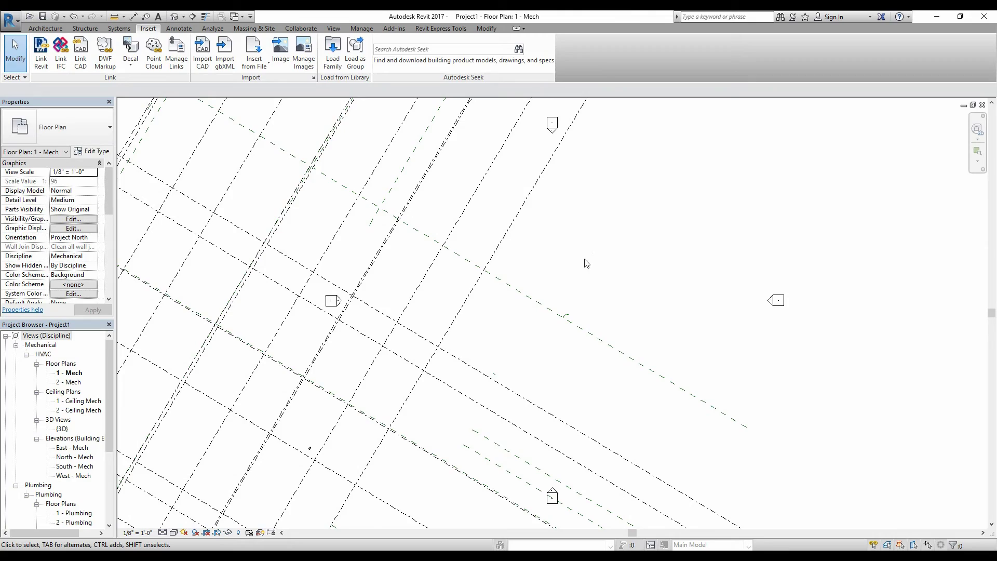
Step: Examine the linked architectural model in the 1 - Mech floor plan, from its overall extents to the upper ends of the grid lines
scroll(586, 263, down, 6)
scroll(431, 366, down, 3)
middle_drag(425, 332, 429, 339)
scroll(429, 343, down, 5)
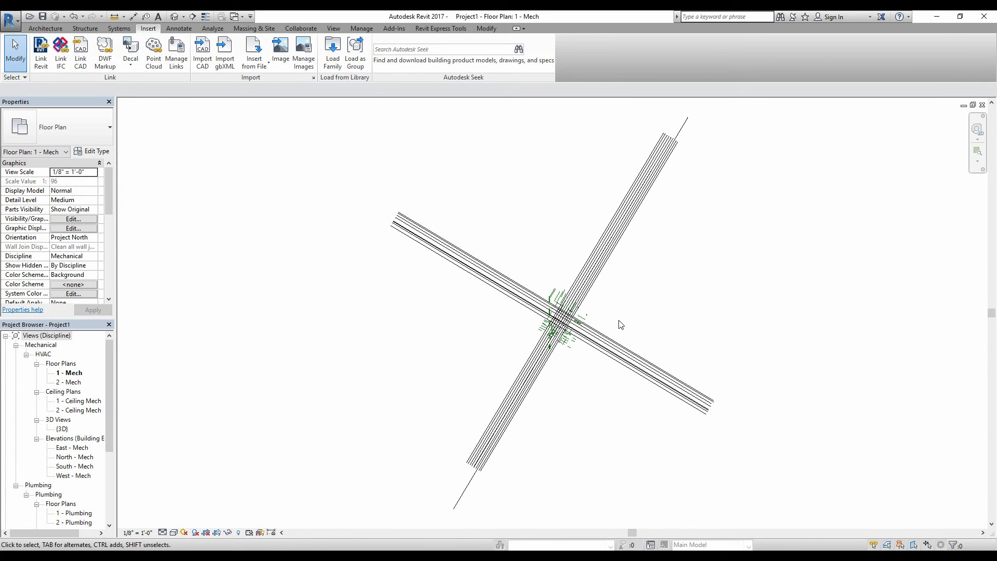
scroll(661, 216, up, 3)
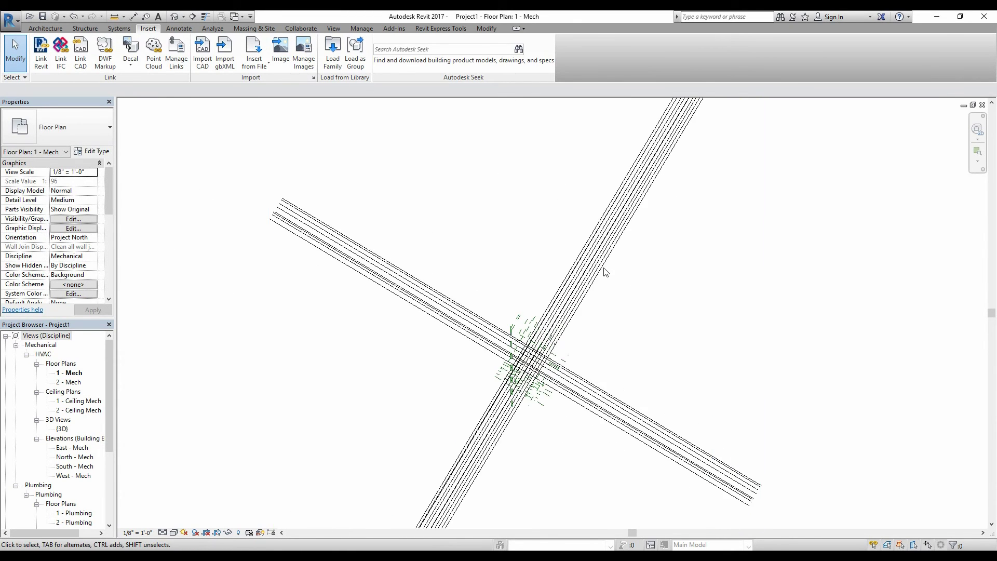
scroll(605, 272, down, 2)
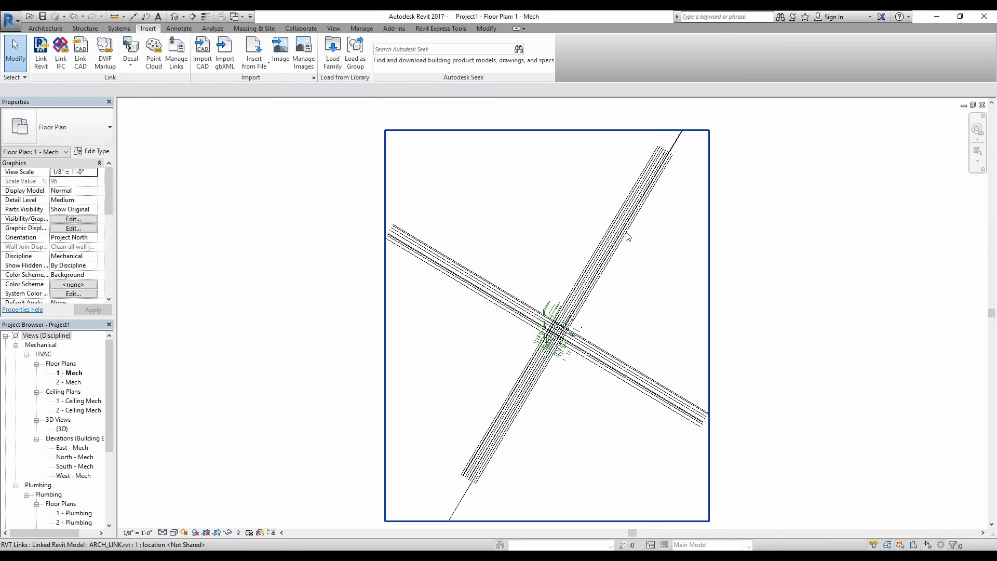
scroll(618, 275, up, 1)
scroll(601, 321, up, 2)
middle_drag(603, 319, 587, 421)
scroll(637, 203, up, 8)
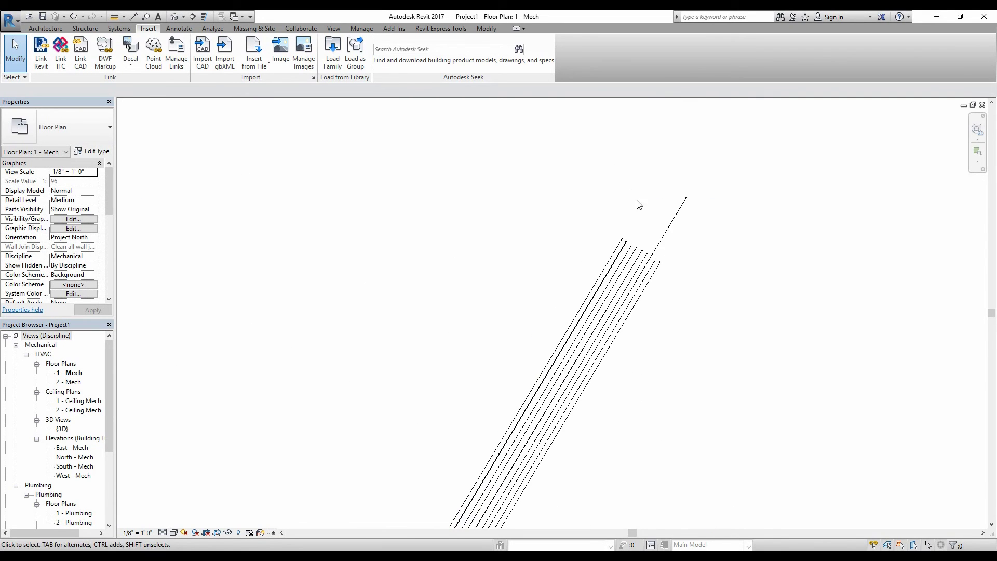
scroll(639, 228, down, 4)
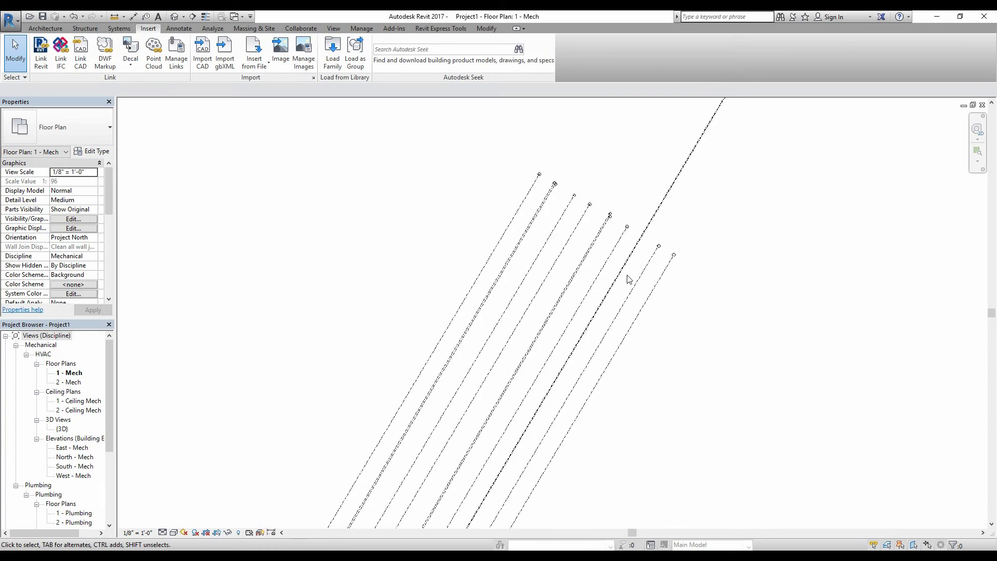
Step: Examine the area of the 1 - Mech plan where the linked grid lines cross, including the nearby elevation markers
middle_drag(616, 313, 605, 150)
scroll(413, 308, up, 5)
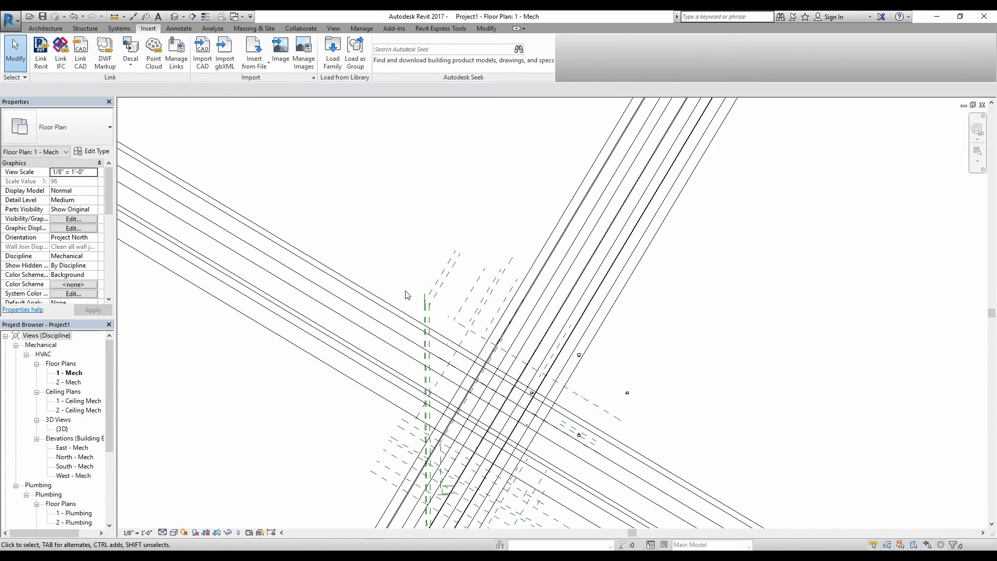
middle_drag(405, 292, 457, 237)
middle_drag(556, 329, 463, 340)
scroll(464, 342, up, 2)
scroll(463, 357, up, 5)
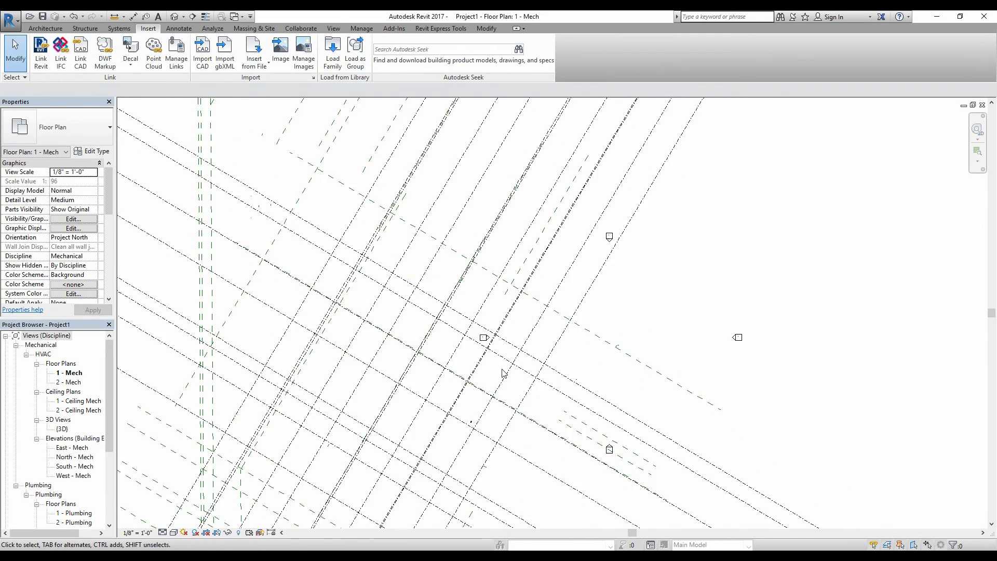
scroll(471, 455, up, 1)
scroll(462, 416, down, 3)
scroll(457, 404, up, 5)
scroll(452, 397, down, 4)
scroll(462, 408, up, 3)
scroll(464, 408, down, 5)
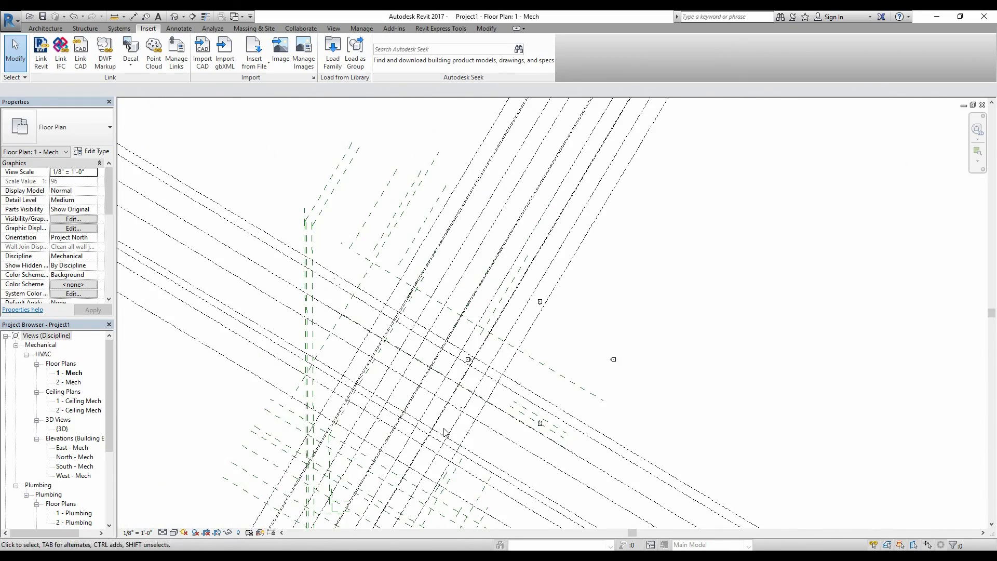
middle_drag(474, 414, 515, 347)
scroll(415, 343, down, 3)
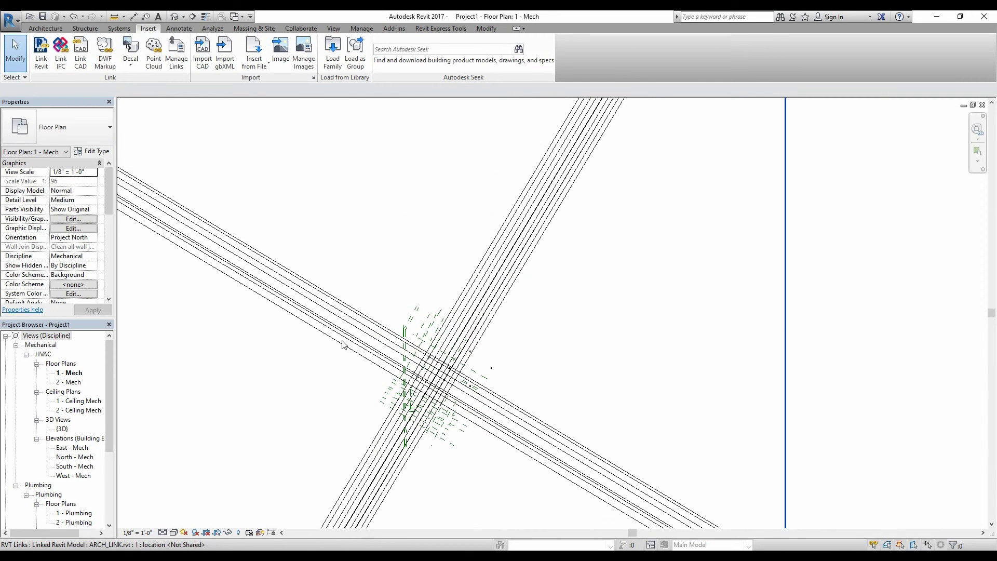
Step: Check the floor plan's Orientation property against the overall direction of the linked model's grid lines
click(93, 240)
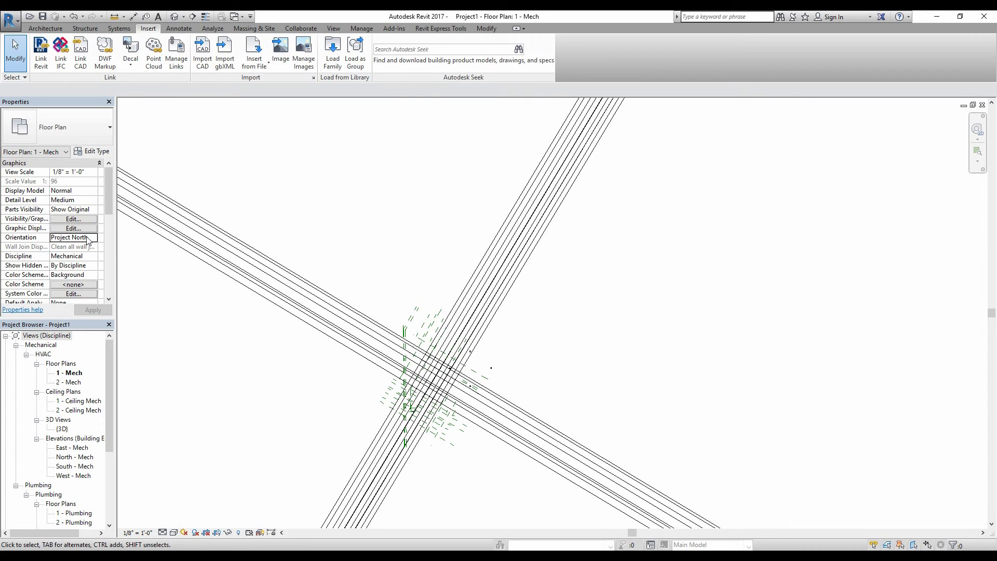
scroll(308, 327, down, 3)
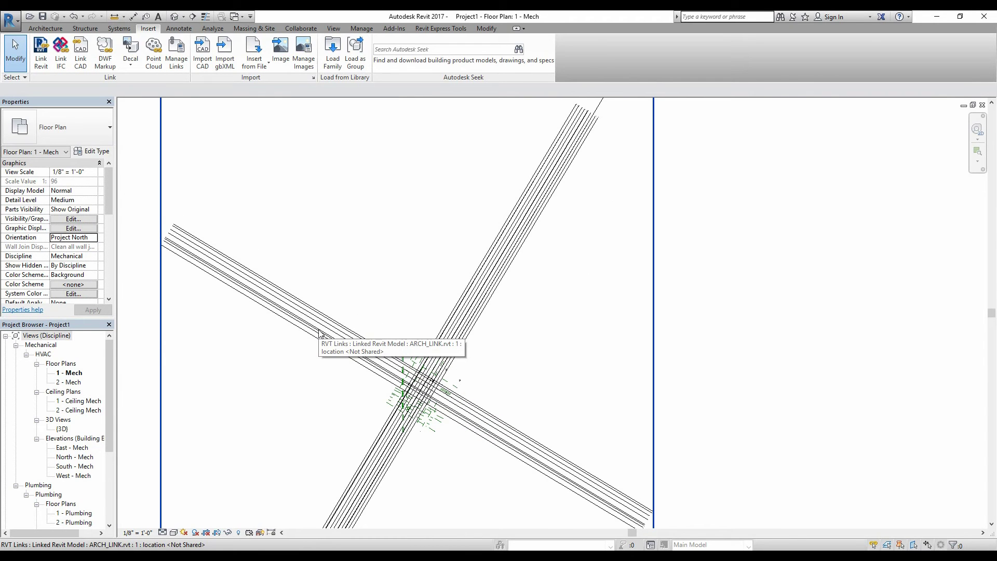
scroll(320, 335, up, 2)
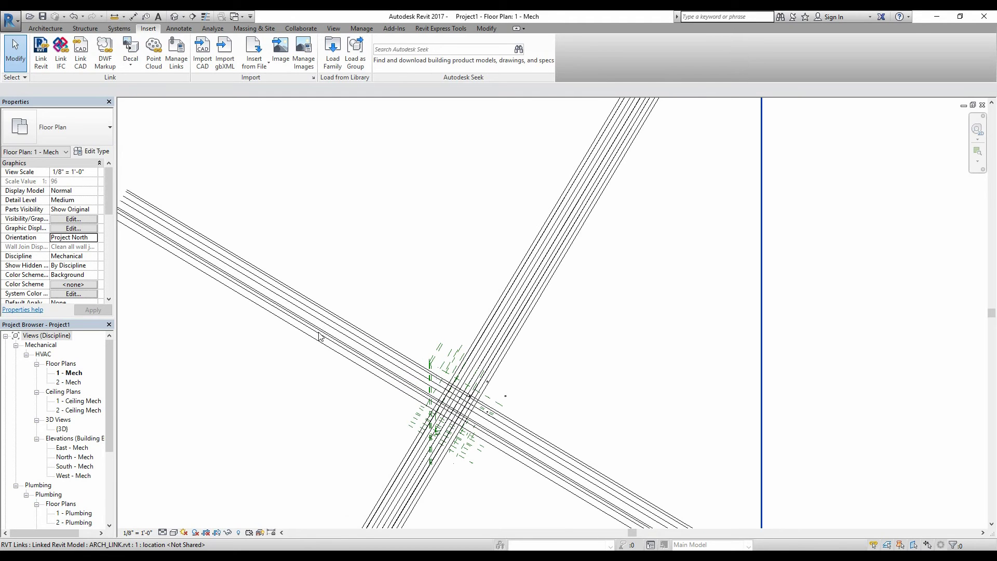
scroll(353, 364, down, 2)
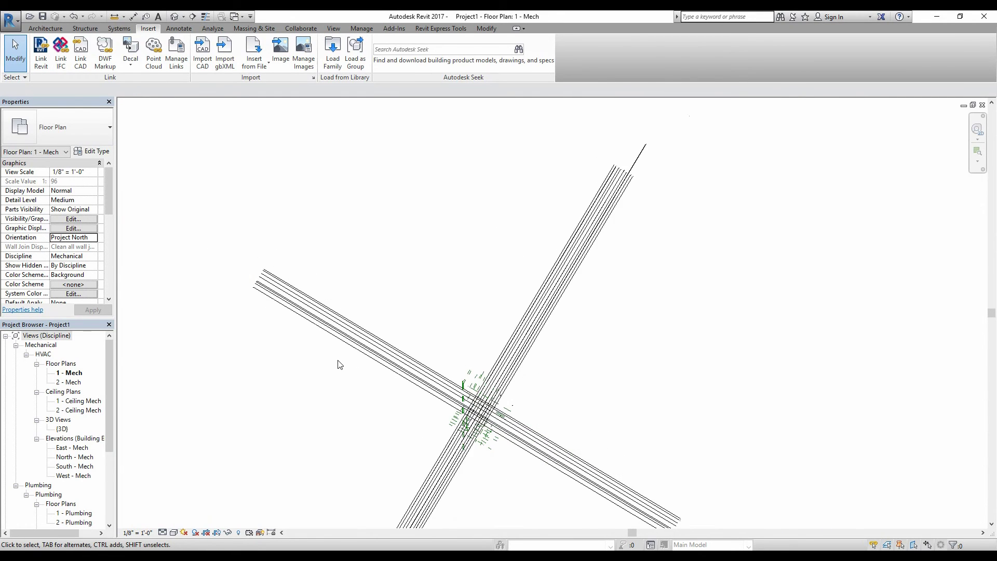
scroll(338, 364, up, 1)
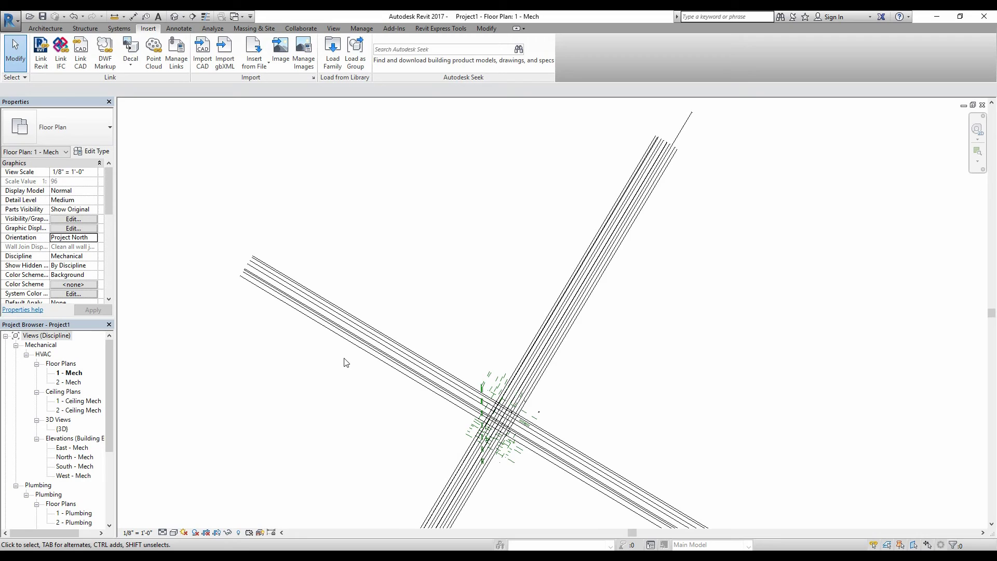
middle_drag(430, 370, 411, 446)
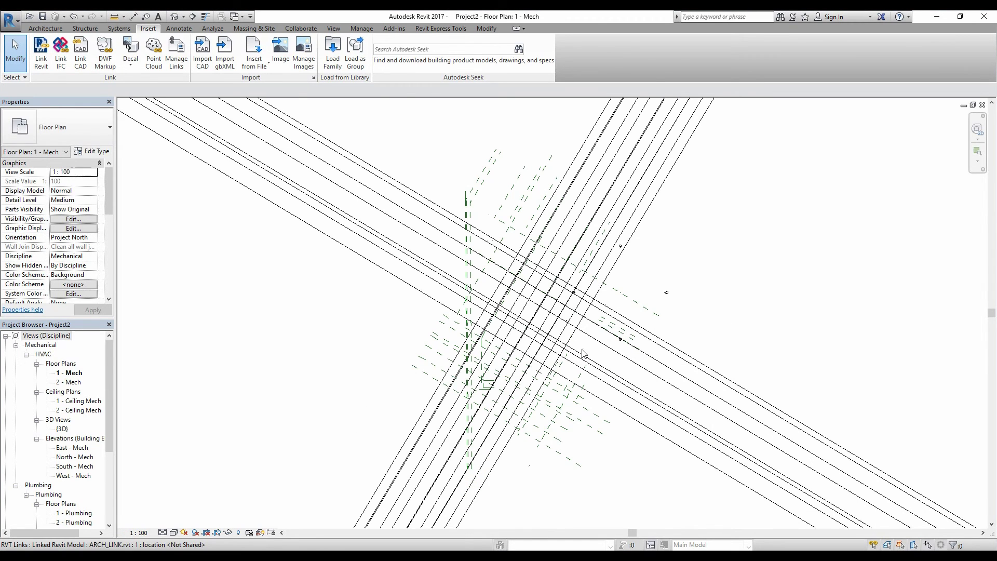
Step: In Project2, examine the linked architectural model's overall extents, grid line ends and crossing area in the 1 - Mech plan
scroll(583, 354, down, 4)
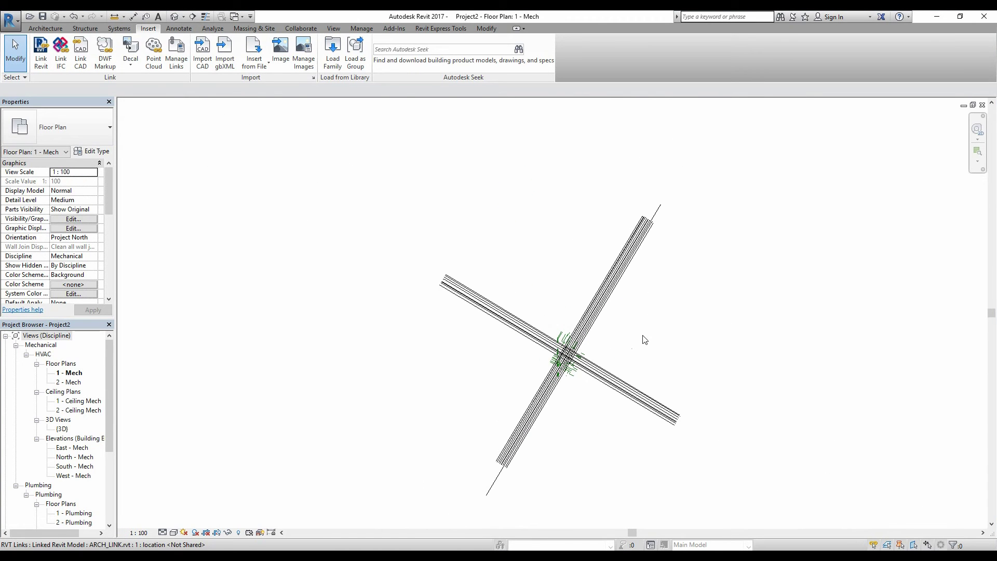
scroll(655, 240, up, 5)
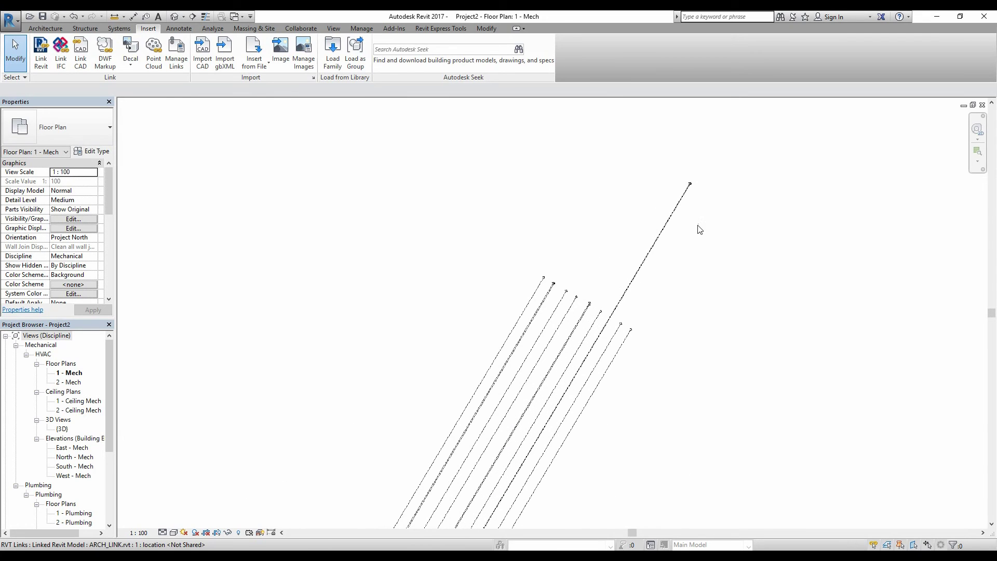
middle_drag(638, 256, 604, 320)
scroll(619, 313, up, 2)
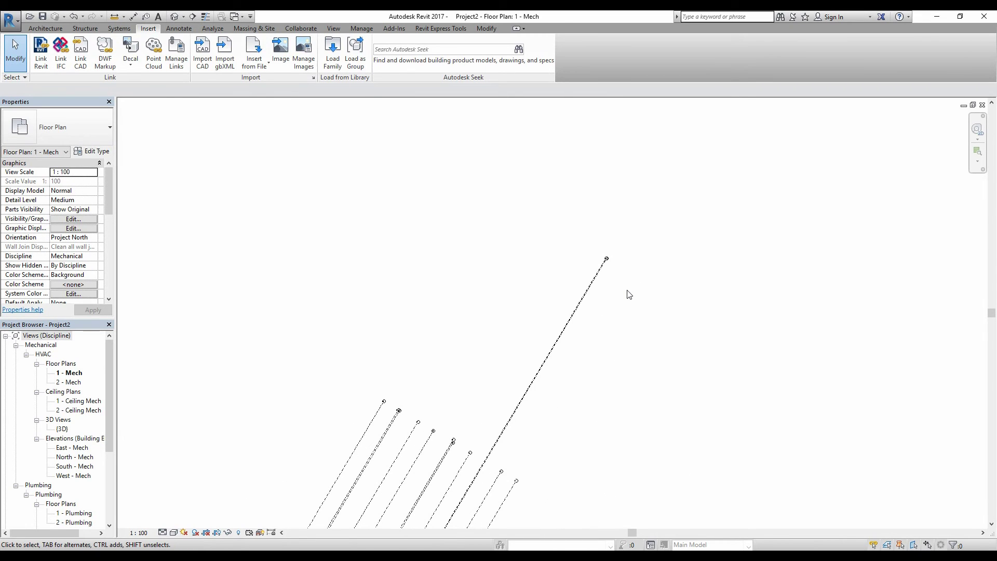
scroll(629, 294, up, 2)
scroll(360, 342, down, 3)
scroll(483, 229, up, 4)
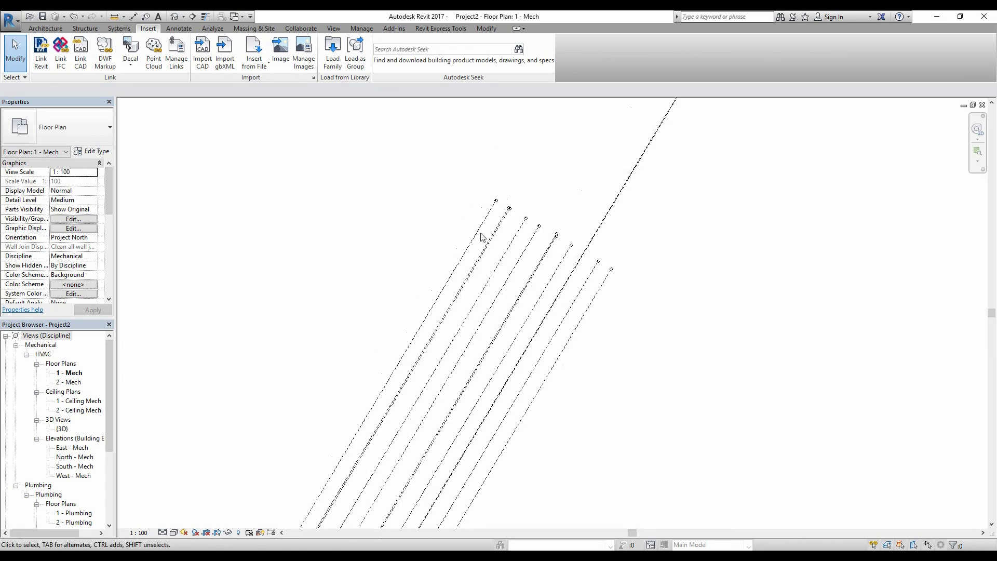
scroll(380, 410, down, 4)
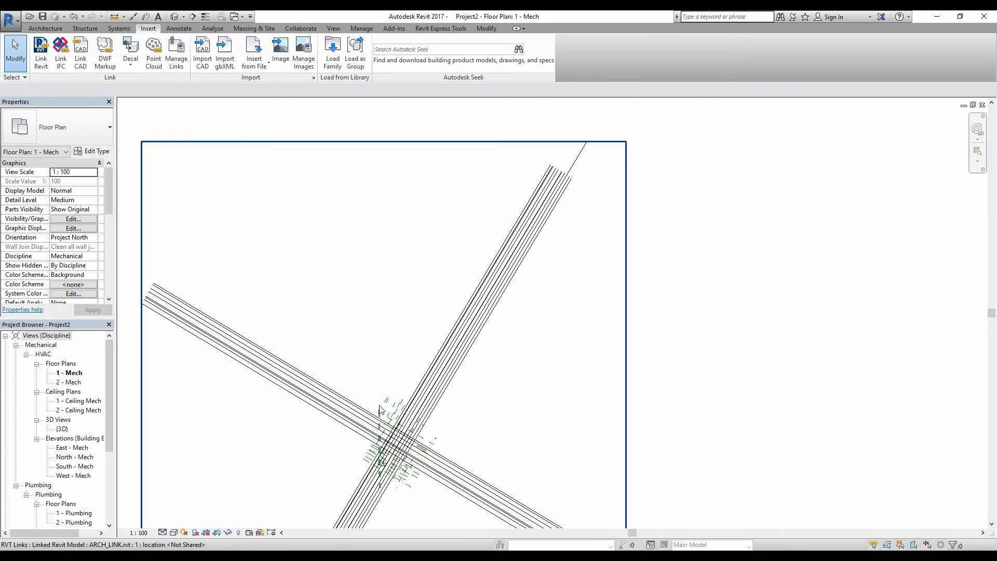
scroll(380, 410, up, 3)
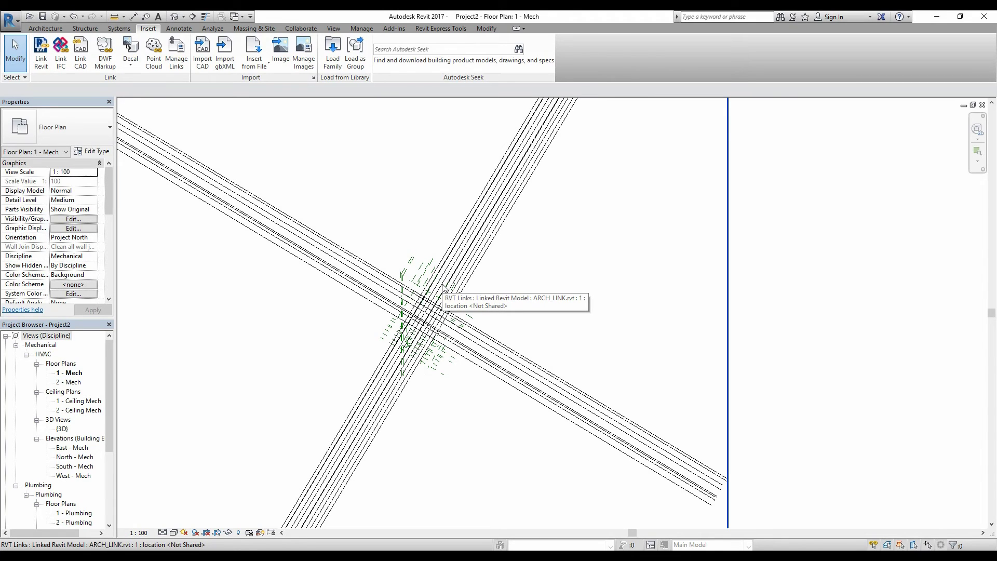
scroll(441, 283, down, 2)
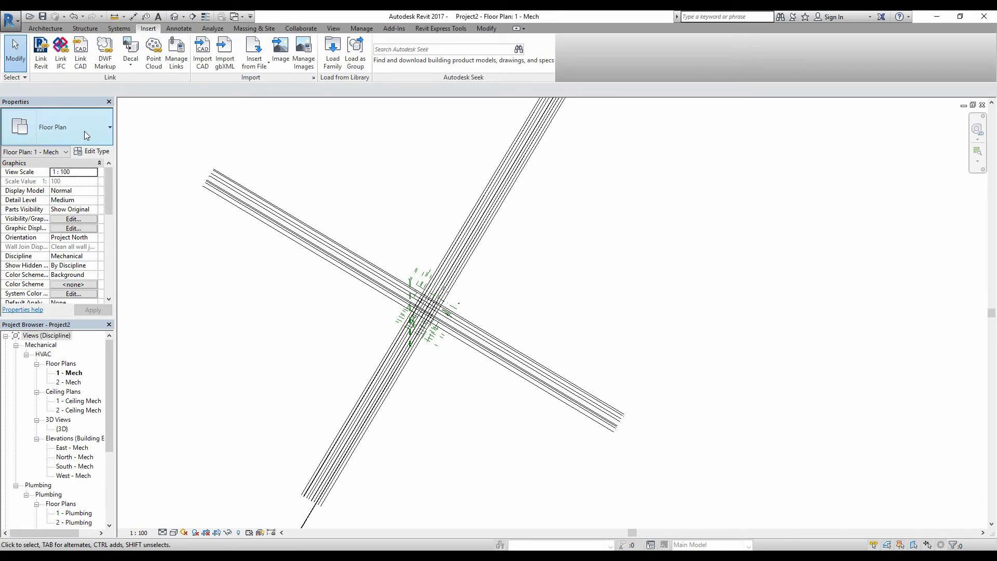
Step: Link the structural model STRUCT_LINK.rvt into the project with Auto - Origin to Origin positioning
click(39, 68)
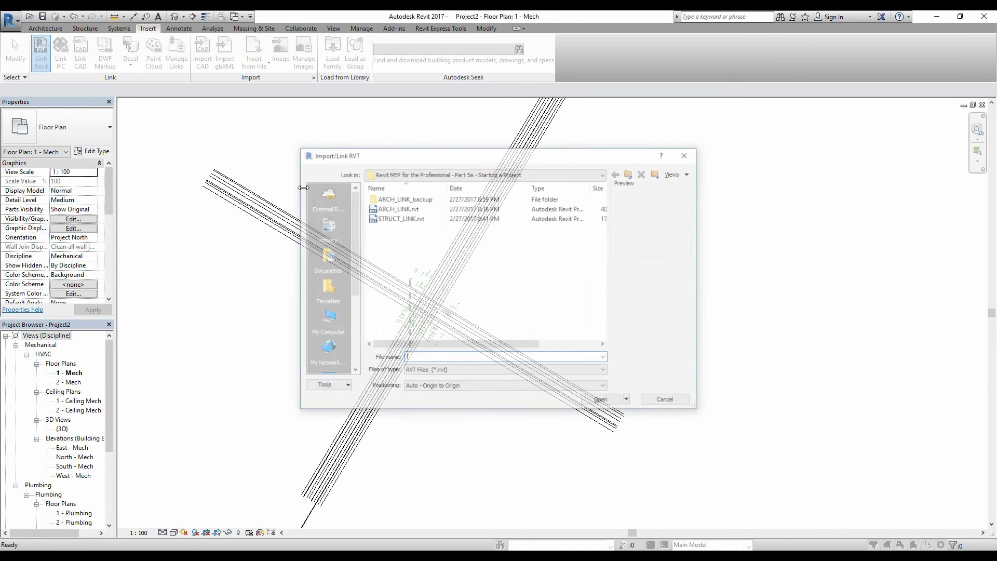
click(410, 217)
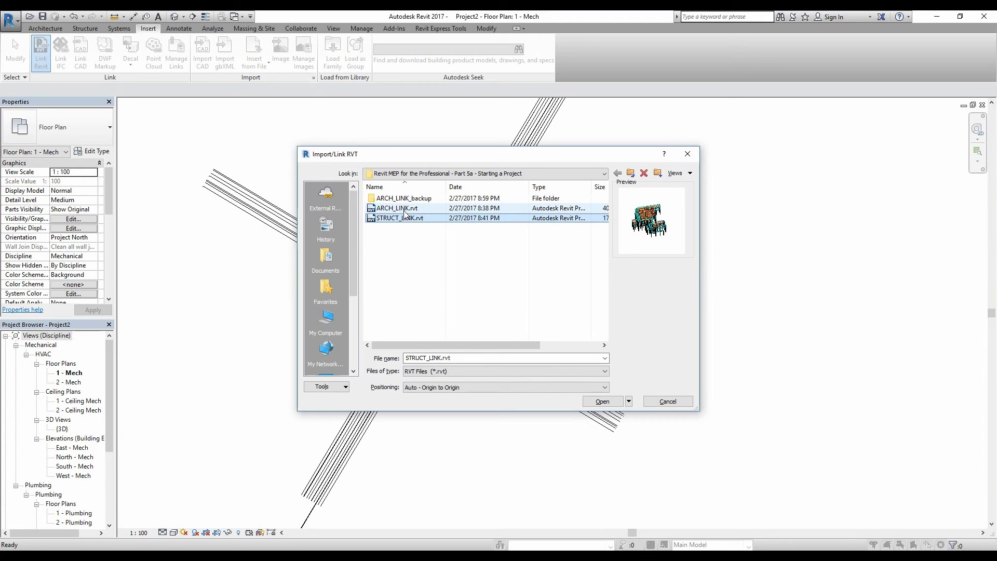
click(603, 400)
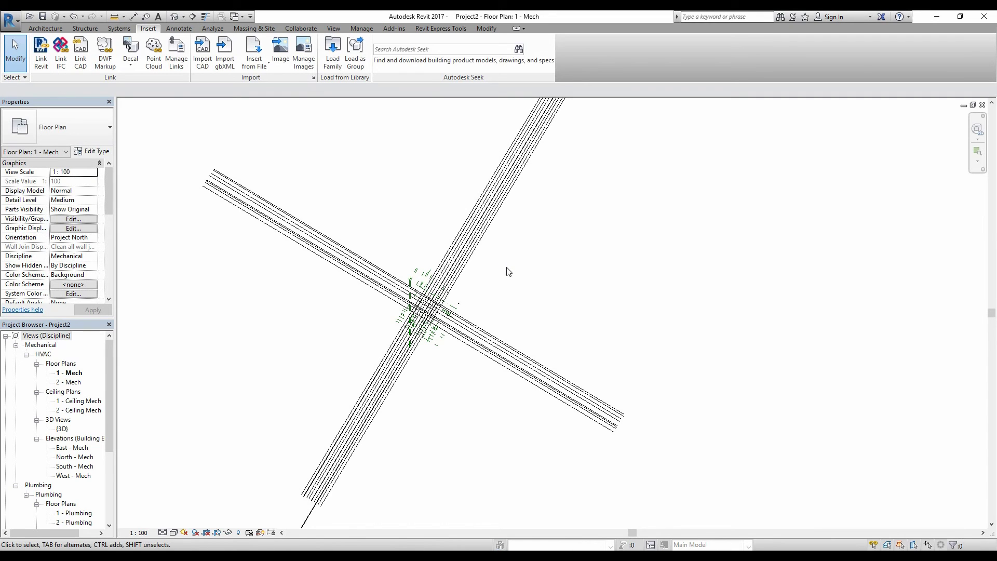
Step: Examine the 1 - Mech plan around the grid line crossing to compare the linked models' positions
scroll(487, 294, up, 6)
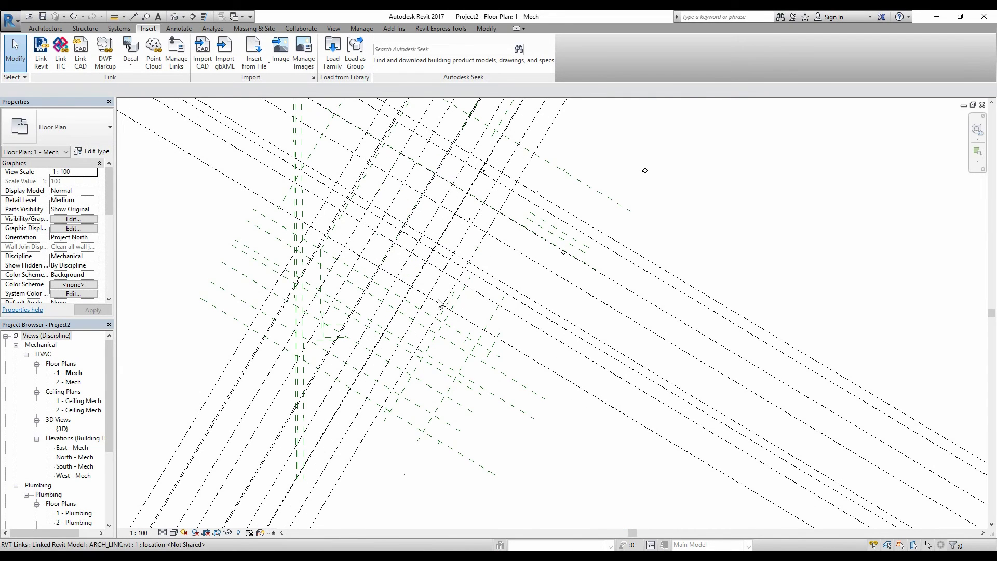
scroll(451, 301, down, 3)
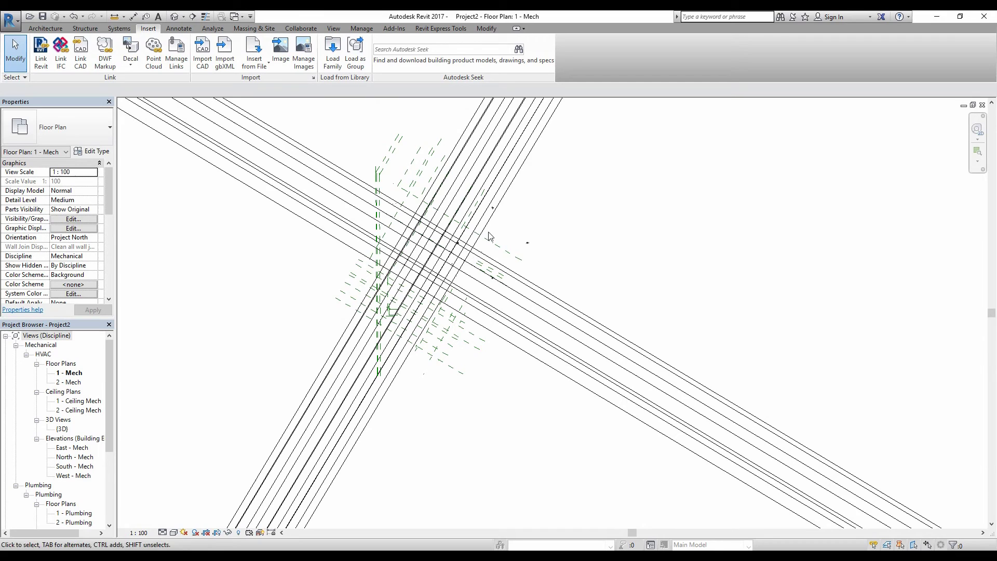
middle_drag(435, 212, 432, 299)
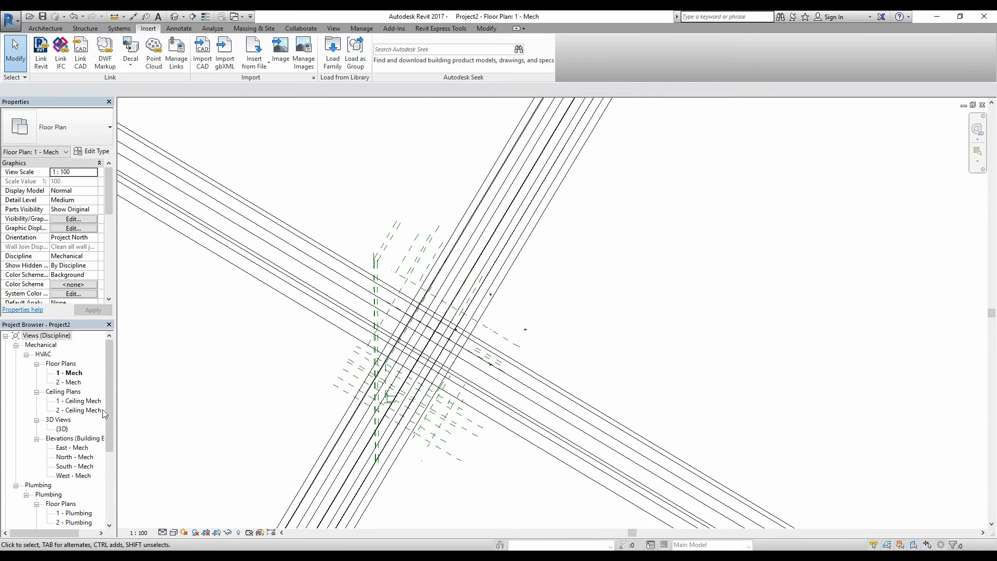
click(63, 429)
click(370, 188)
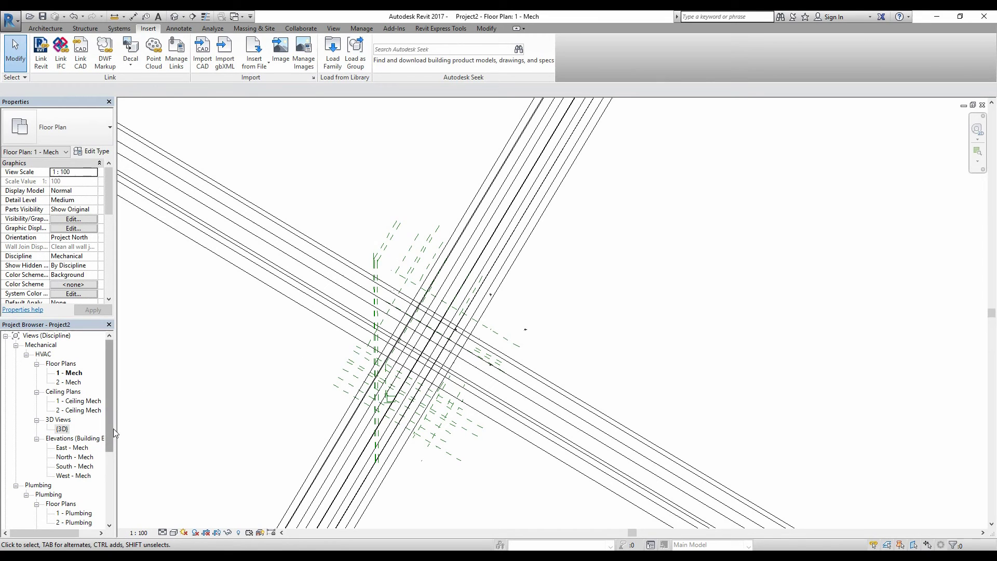
scroll(392, 317, up, 5)
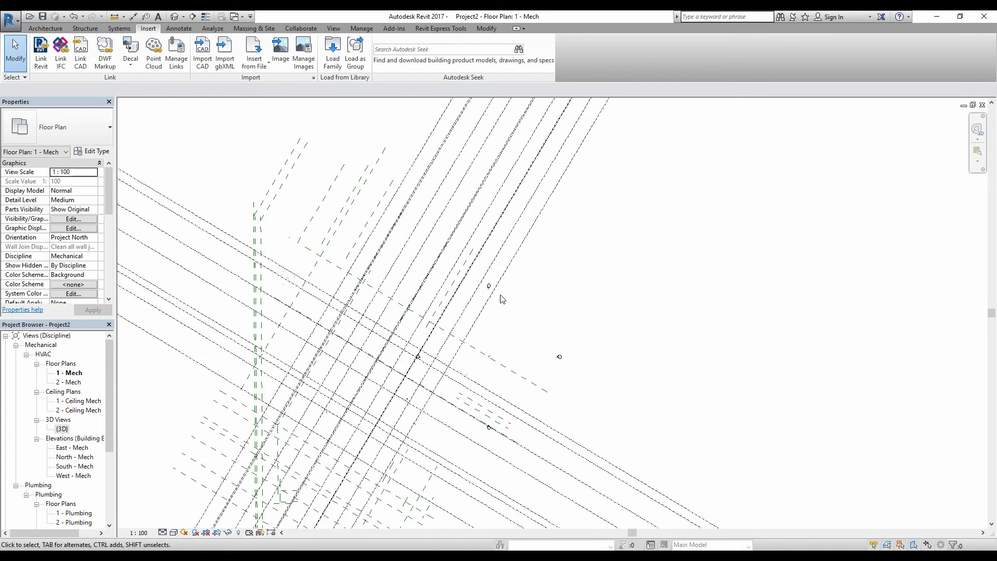
scroll(484, 281, down, 5)
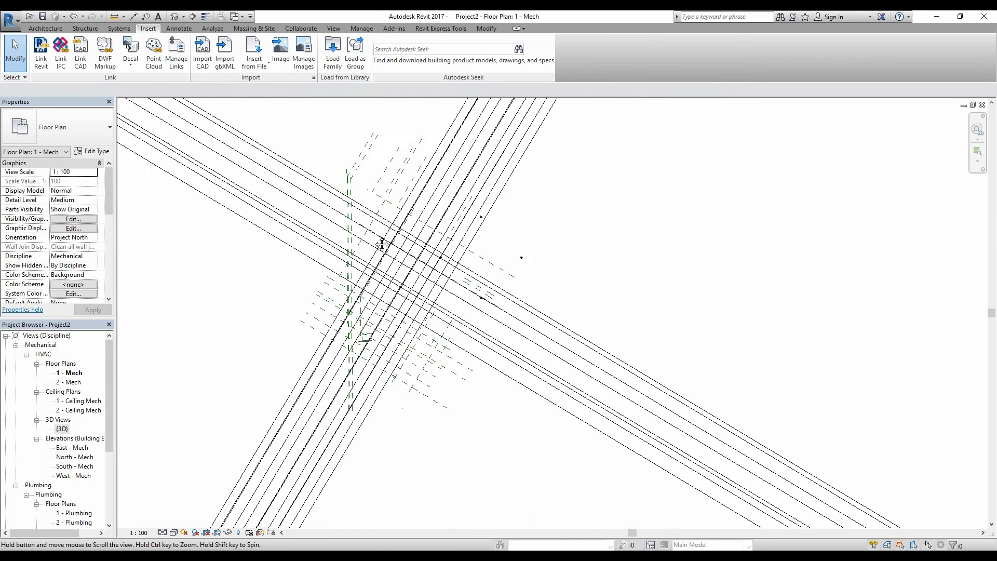
Step: Open the project's default {3D} view showing the linked models
drag(116, 386, 115, 455)
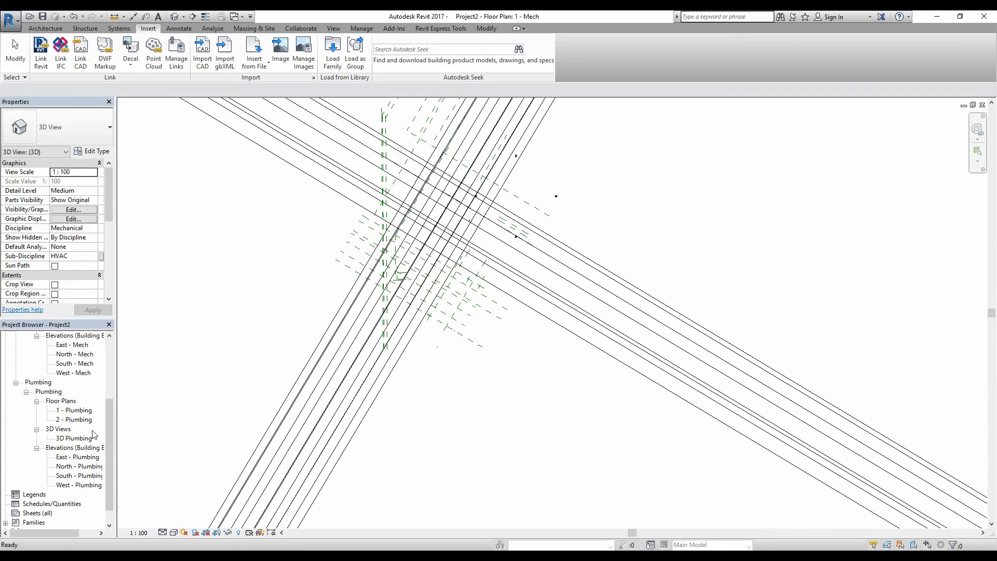
click(176, 17)
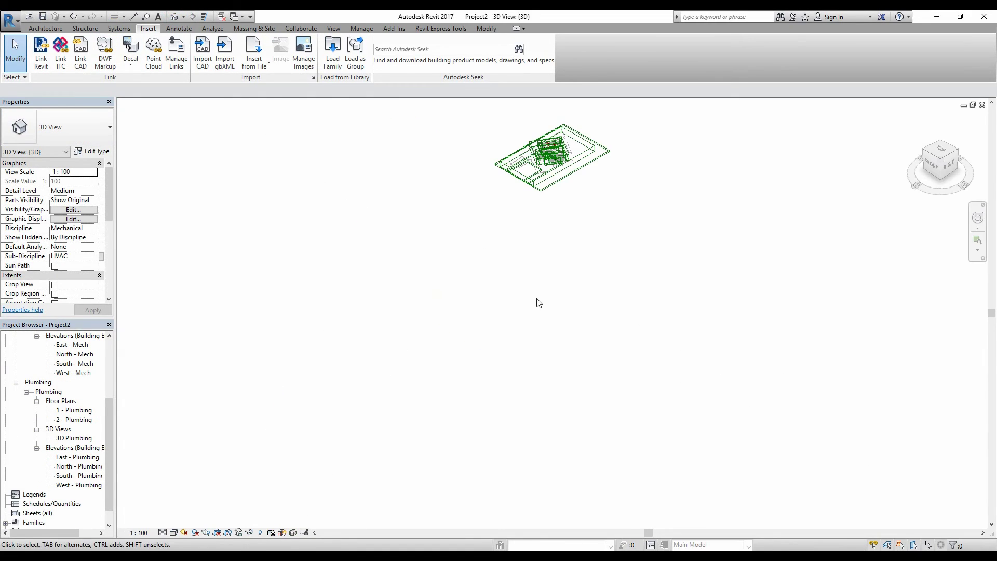
middle_drag(588, 264, 512, 394)
scroll(519, 321, down, 5)
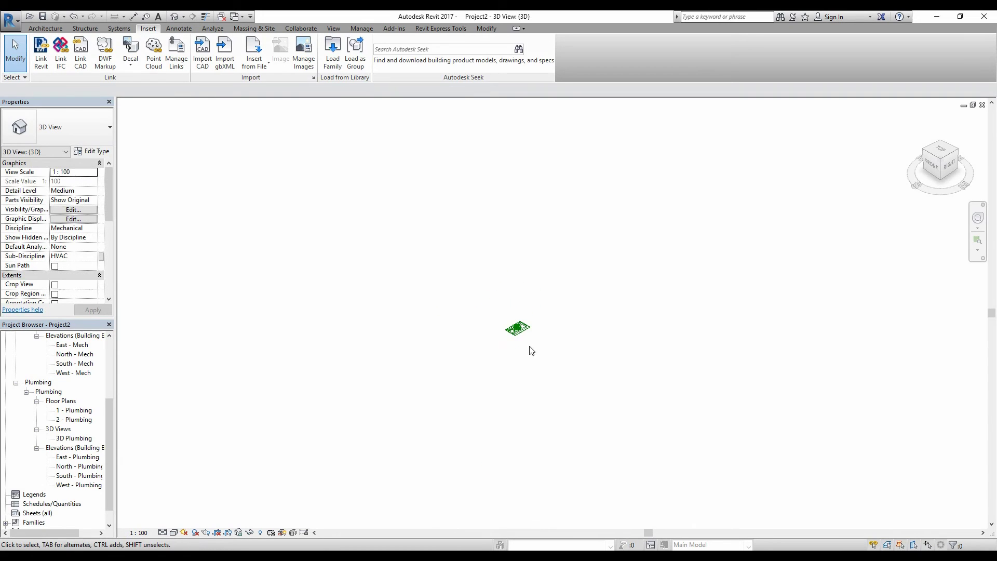
Step: Select the linked ARCH_LINK.rvt model in the 3D view to inspect its extents, and clear the selection
click(522, 322)
shift+middle_drag(521, 322, 525, 287)
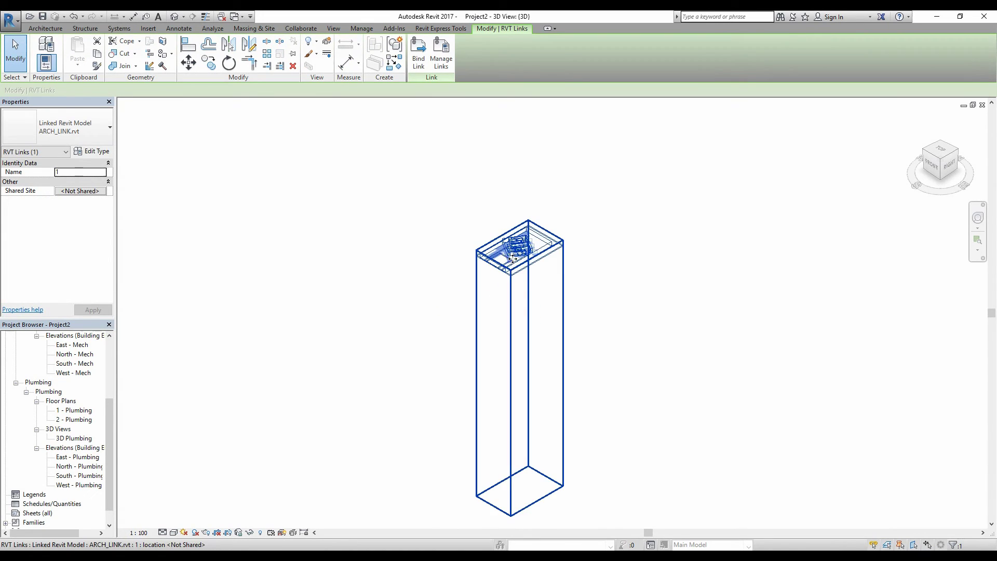
key(Escape)
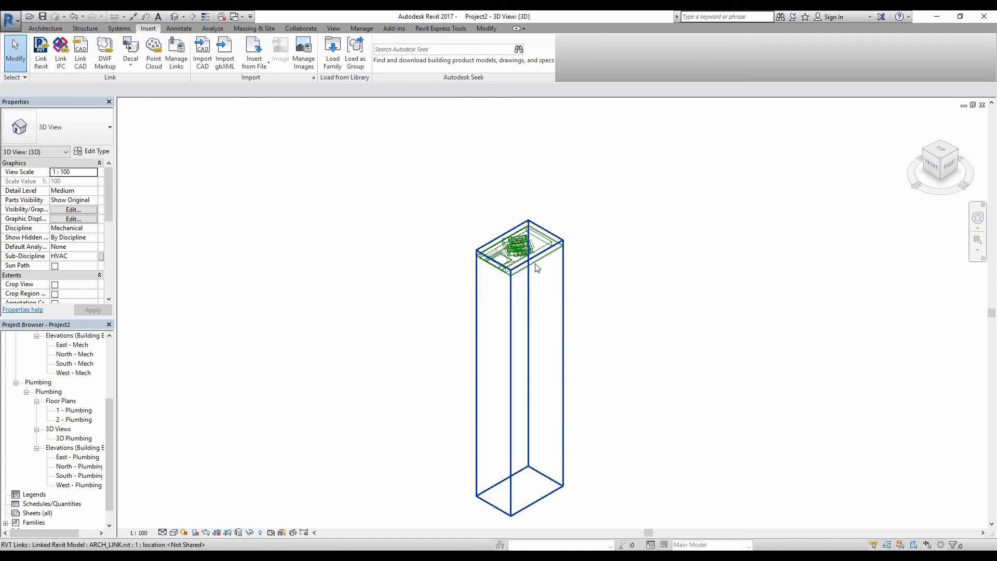
scroll(110, 416, up, 3)
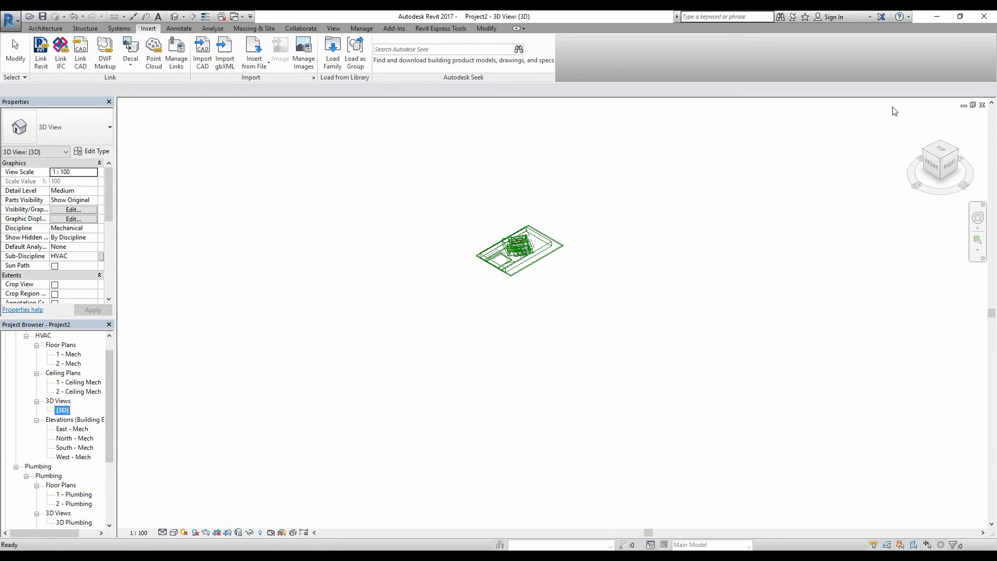
Step: Tile the {3D} view and the 1 - Mech floor plan side by side, and make the floor plan active
key(w)
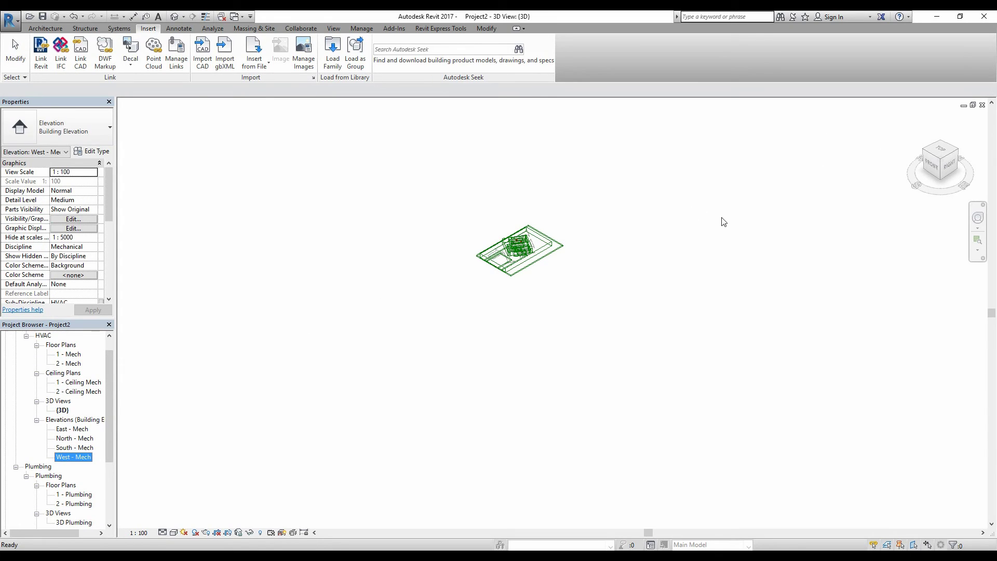
key(w)
click(592, 287)
key(w)
key(t)
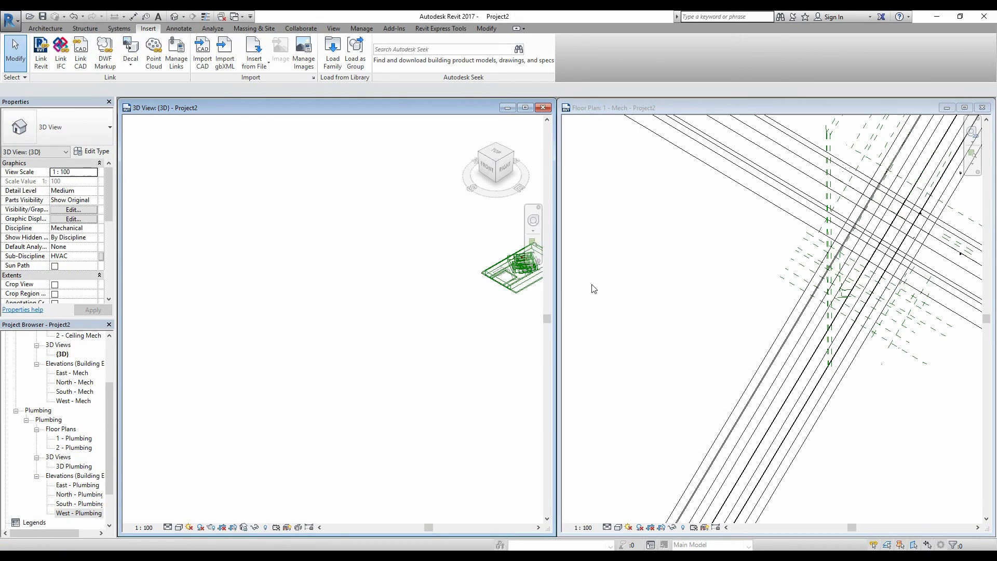
click(725, 303)
scroll(726, 304, down, 4)
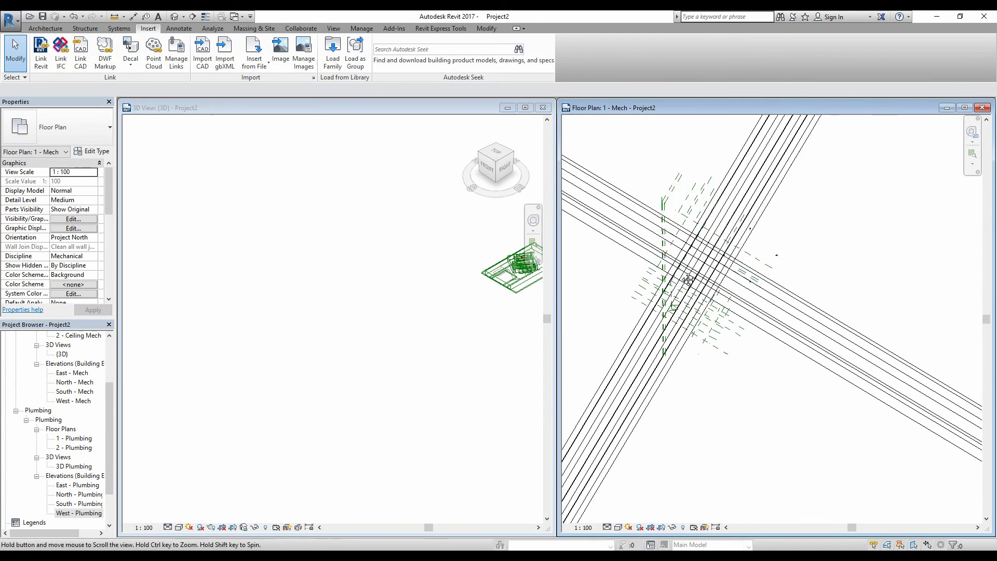
Step: Locate and select the building elevation marker beyond the grid line crossing in the 1 - Mech floor plan
scroll(736, 266, up, 5)
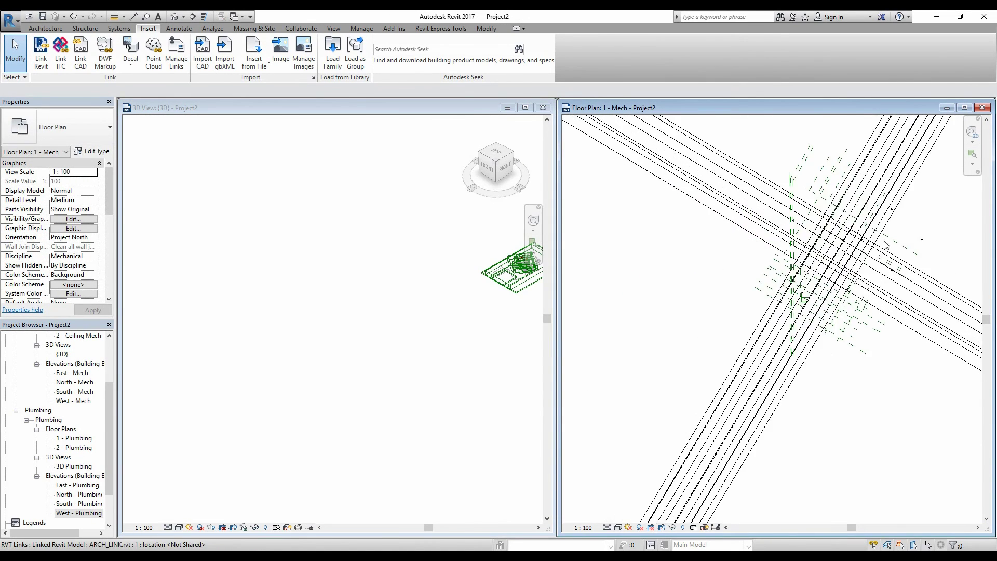
scroll(898, 179, up, 1)
click(893, 176)
scroll(894, 182, up, 3)
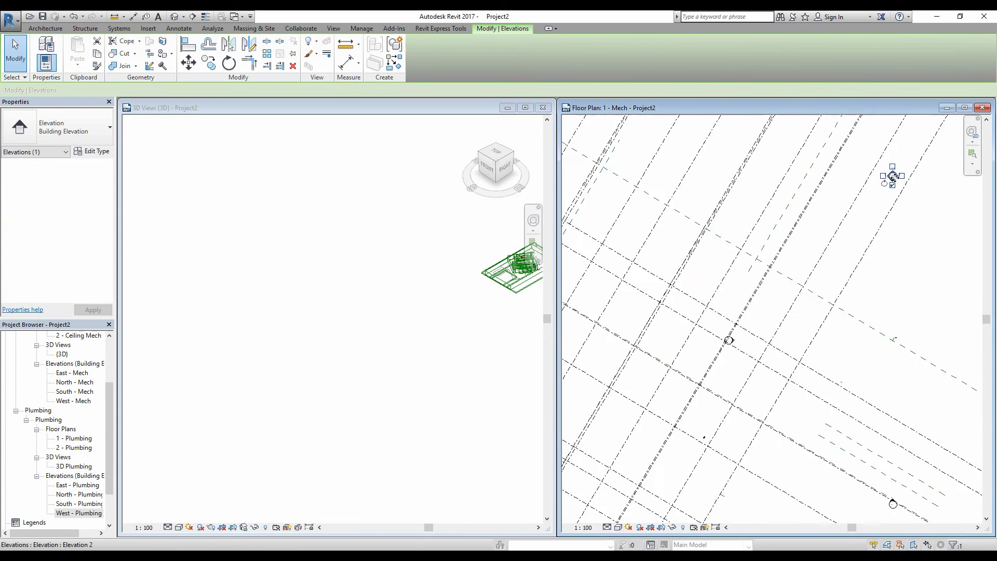
scroll(896, 188, up, 1)
right_click(876, 169)
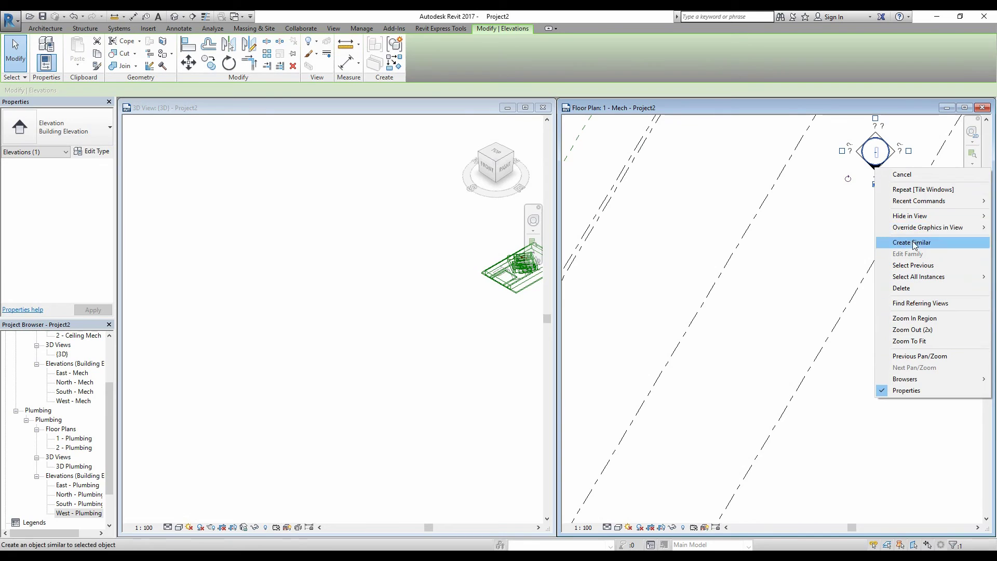
click(876, 151)
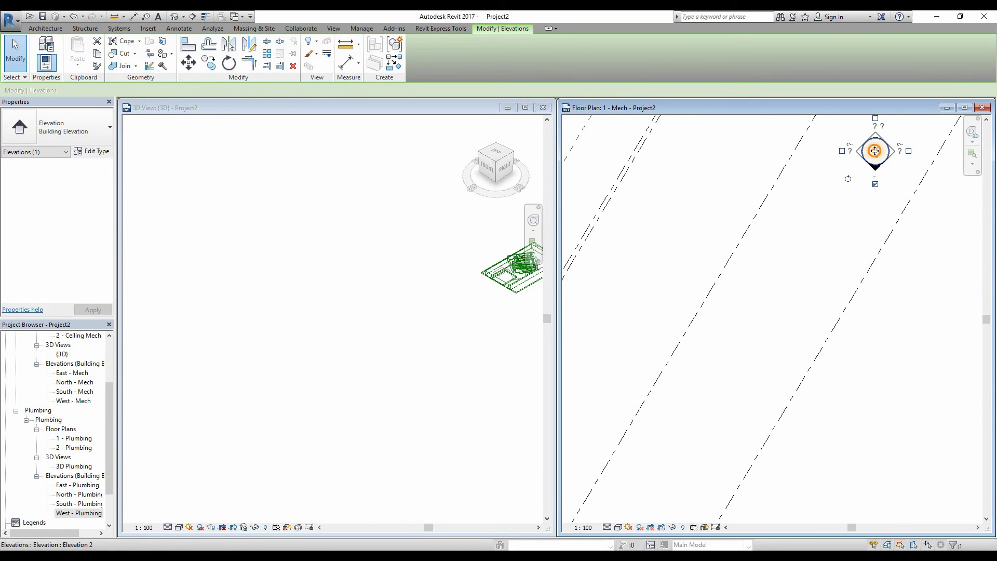
right_click(875, 151)
key(Escape)
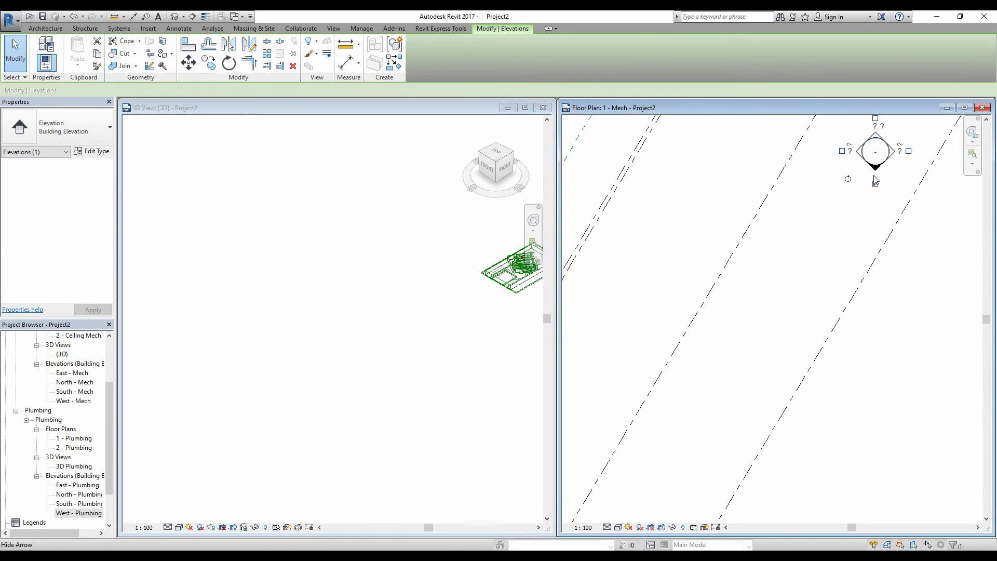
key(Escape)
click(875, 156)
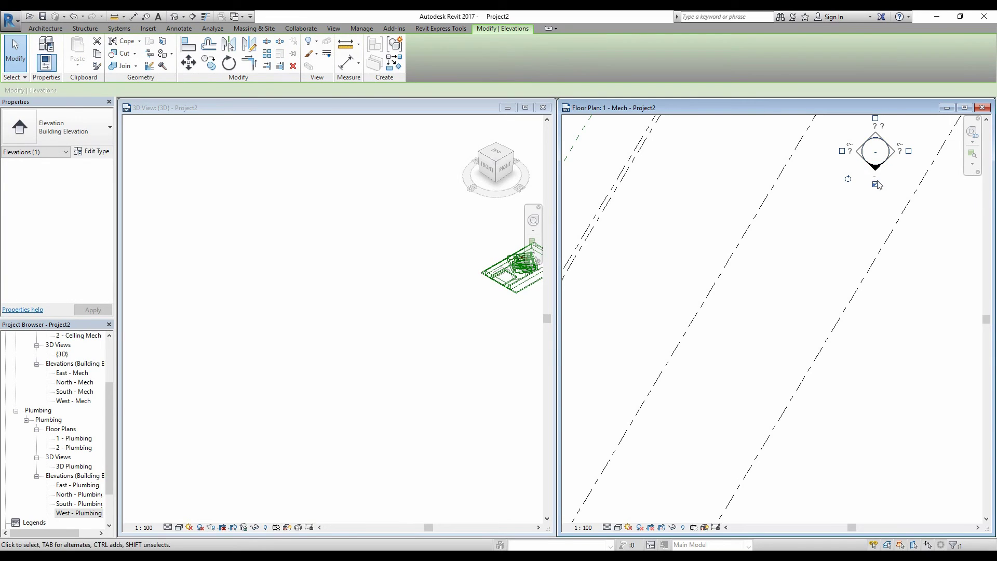
click(705, 221)
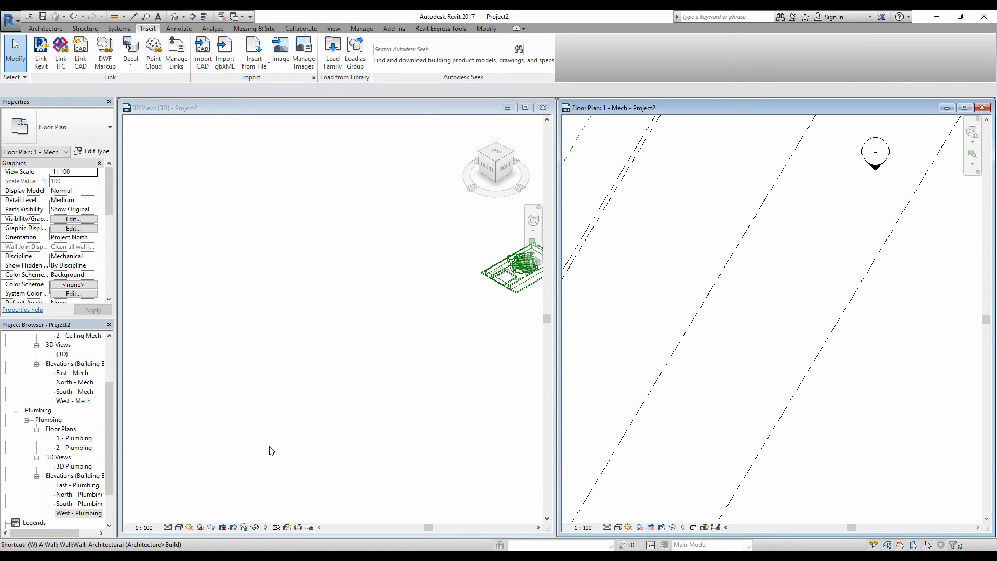
Step: Tile the open views again and open the East - Mech elevation
key(t)
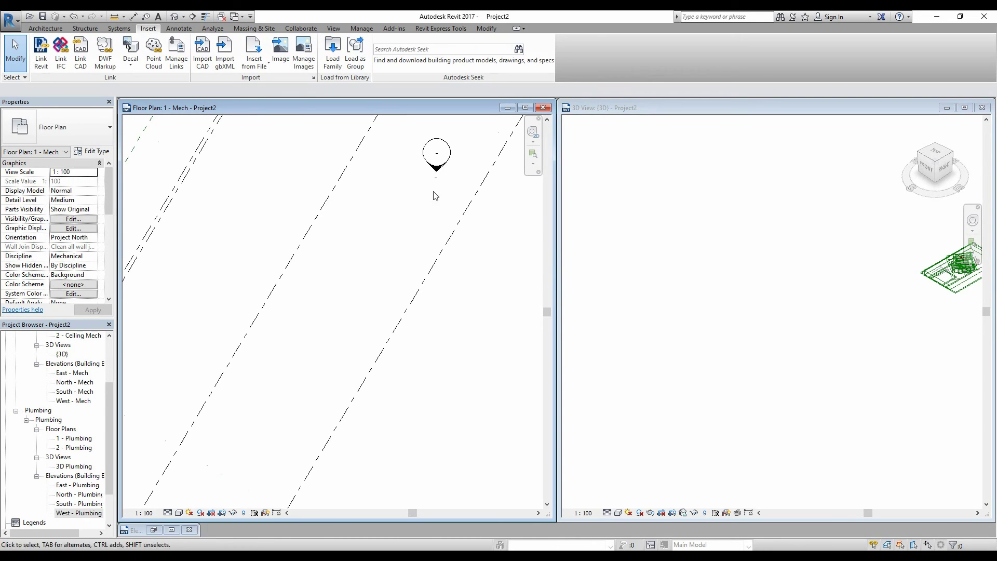
scroll(434, 196, down, 1)
click(433, 175)
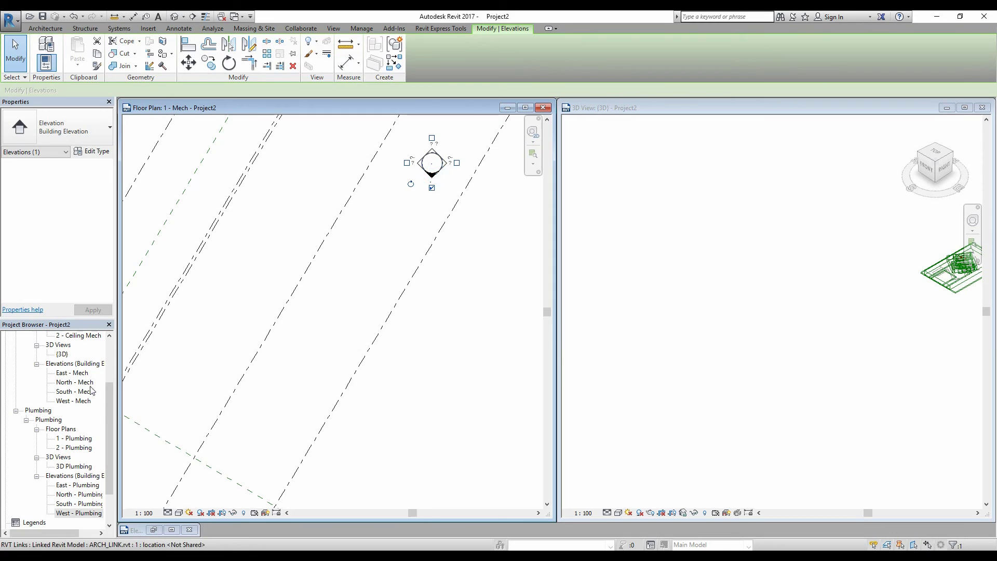
double_click(432, 176)
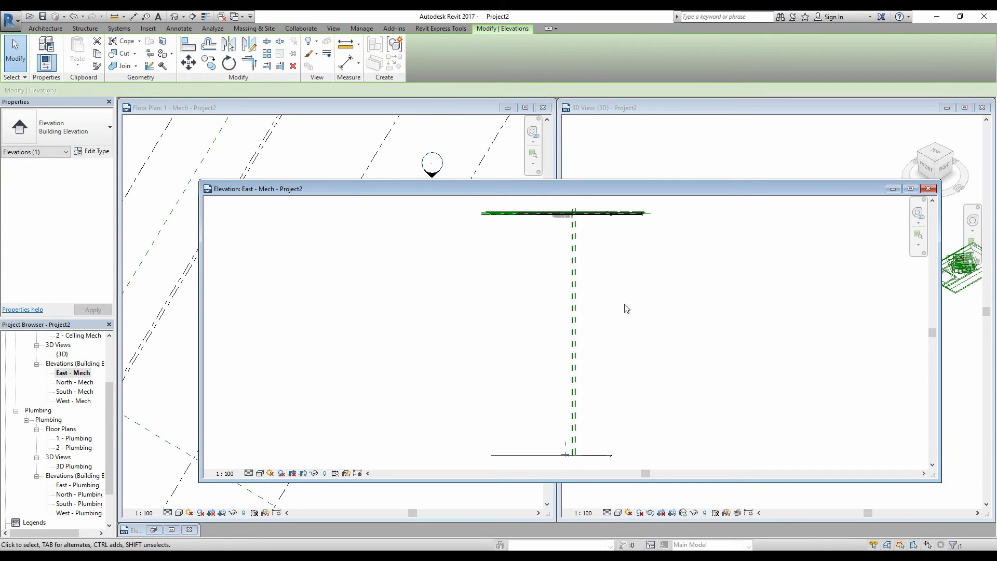
Step: Examine Level 1, Level 2 and the linked SEA LEVEL line at the base of the East - Mech elevation
scroll(550, 454, up, 6)
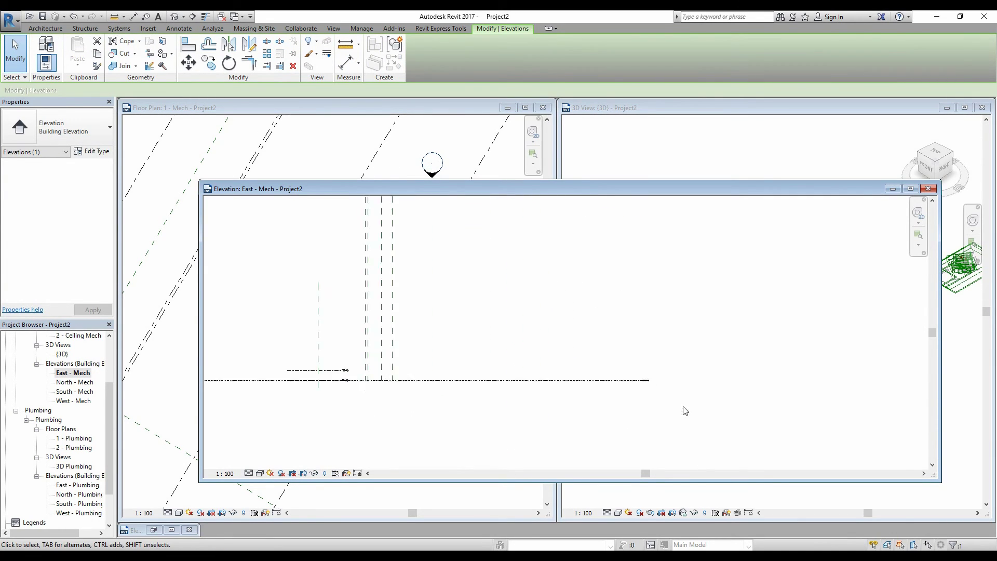
scroll(669, 372, up, 5)
scroll(659, 367, down, 6)
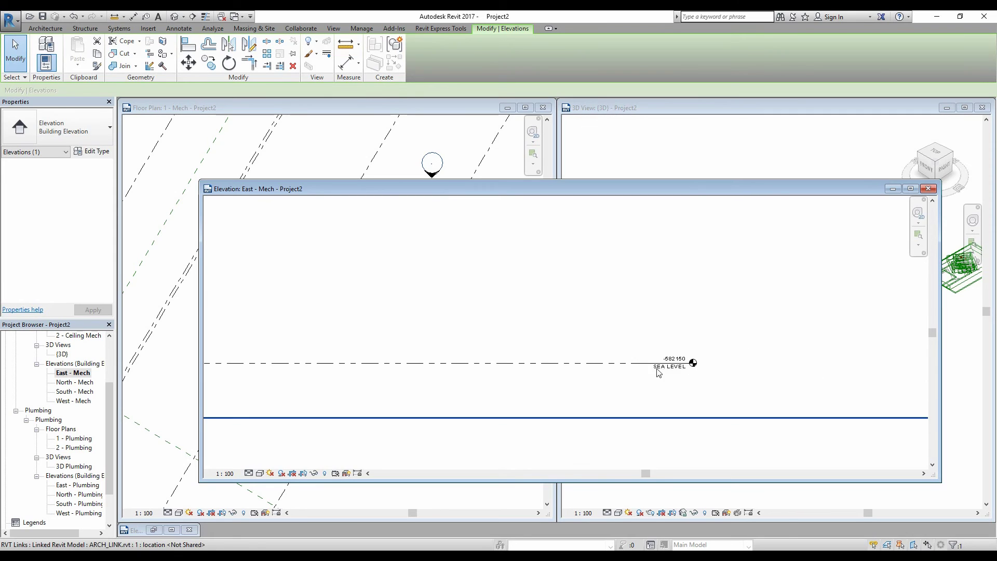
scroll(410, 377, up, 5)
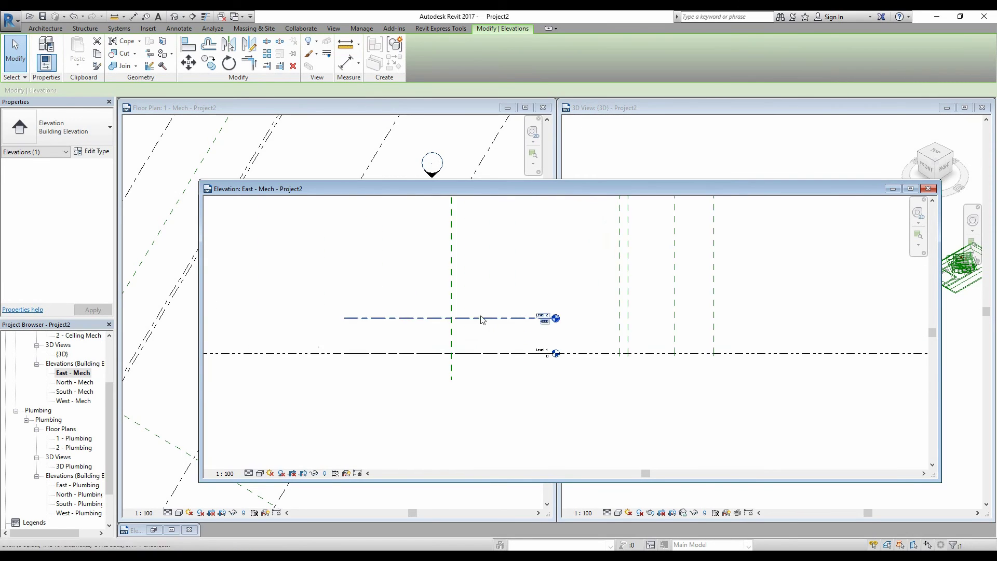
scroll(541, 342, down, 3)
scroll(547, 345, up, 1)
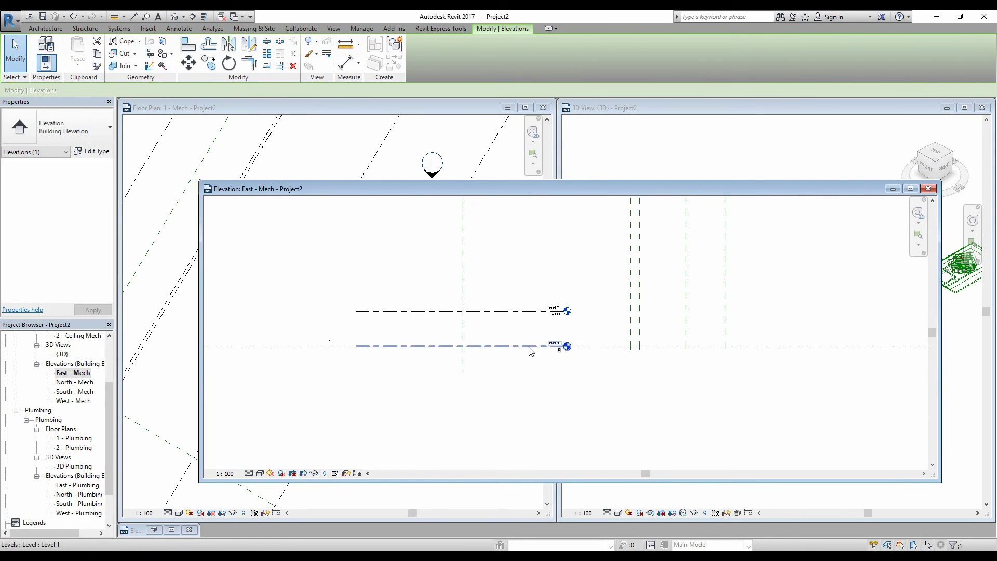
scroll(708, 352, down, 2)
middle_drag(708, 352, 680, 301)
scroll(680, 300, up, 4)
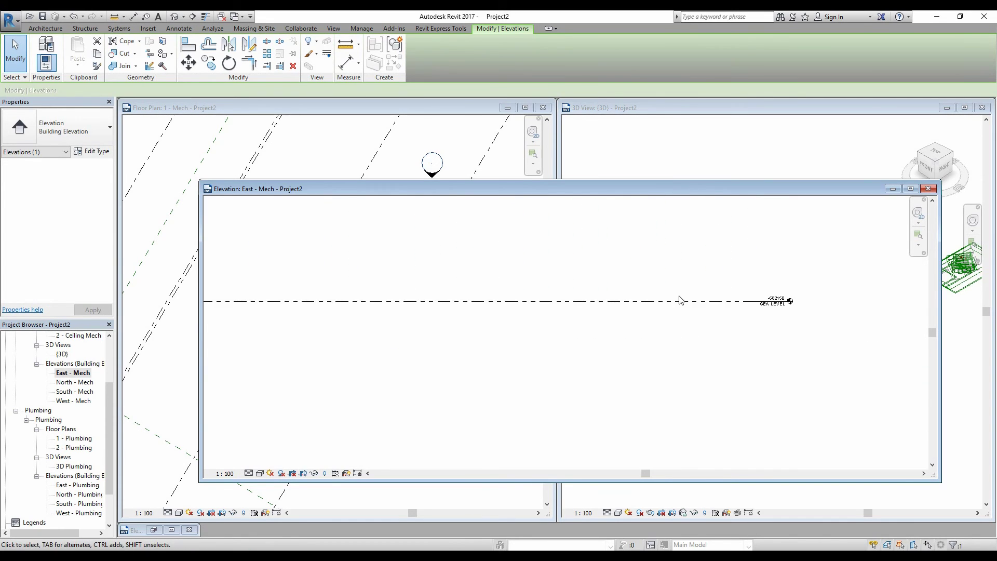
Step: Examine the linked models' floor level lines and their heads at the building in the East - Mech elevation
scroll(595, 280, down, 4)
middle_drag(521, 301, 540, 312)
scroll(556, 327, up, 5)
scroll(688, 315, up, 3)
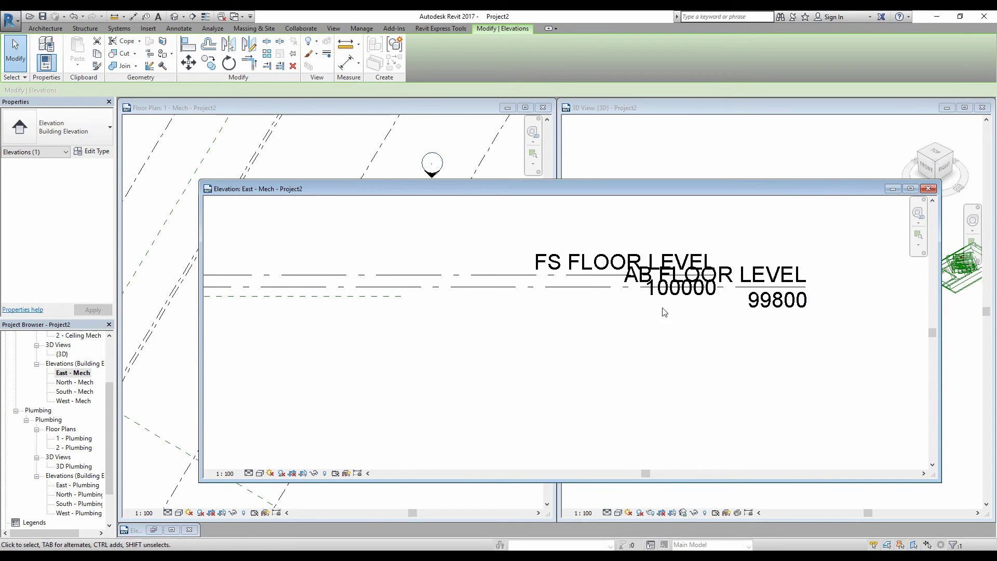
scroll(671, 294, down, 3)
scroll(538, 316, up, 4)
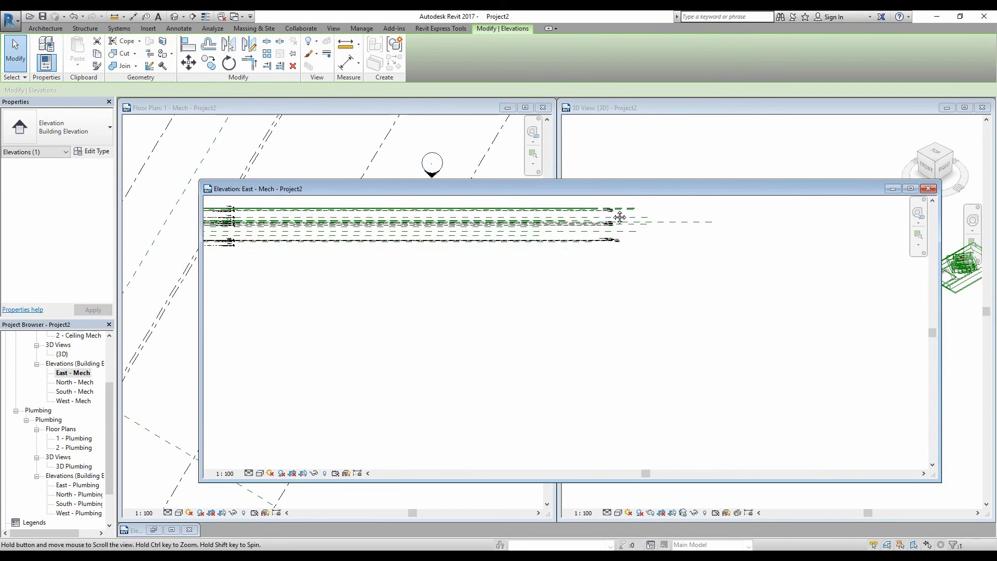
scroll(538, 313, down, 3)
Step: Move Level 2 up to the linked building, at an elevation of 684900, and clear the selection
middle_drag(407, 330, 530, 227)
scroll(535, 347, down, 3)
middle_drag(538, 307, 511, 345)
scroll(468, 383, up, 2)
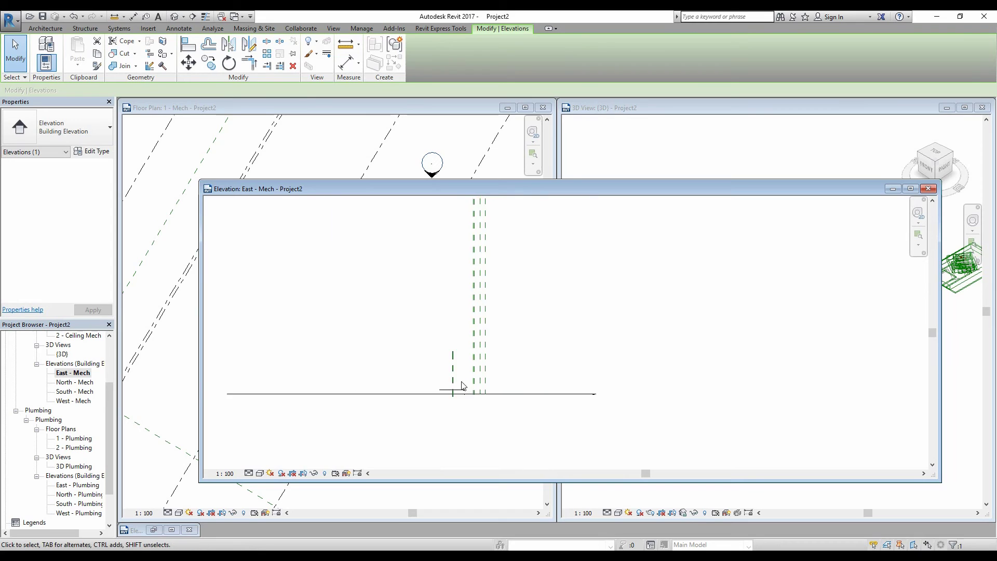
scroll(461, 402, up, 4)
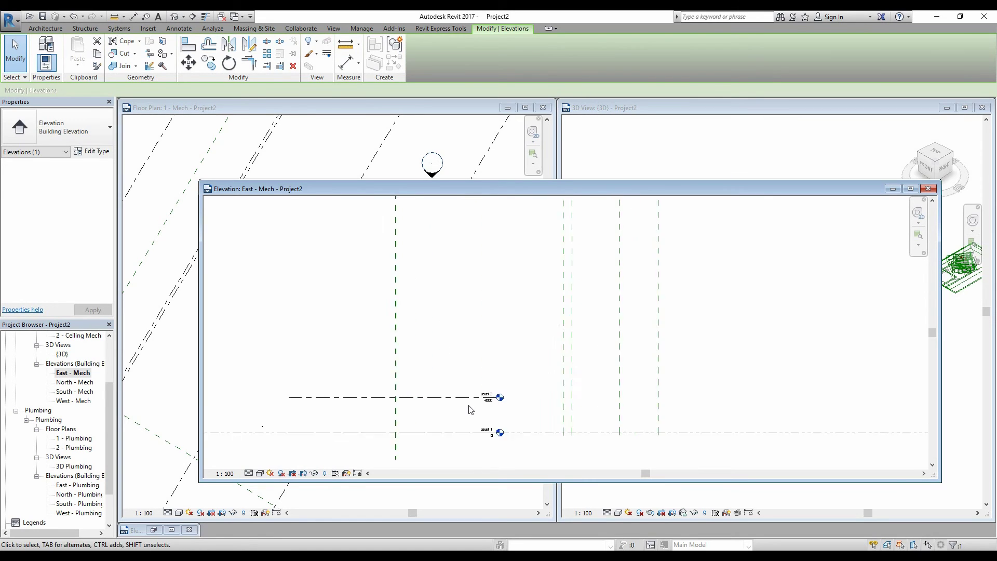
click(468, 397)
drag(467, 396, 494, 249)
middle_drag(493, 249, 580, 462)
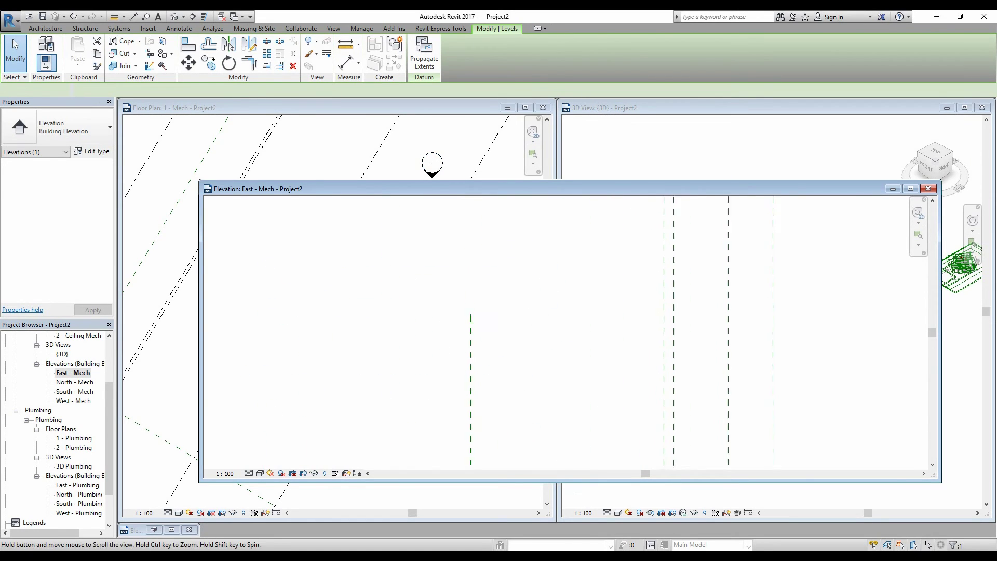
middle_drag(552, 241, 549, 543)
scroll(568, 279, down, 5)
scroll(522, 456, up, 2)
scroll(581, 297, up, 6)
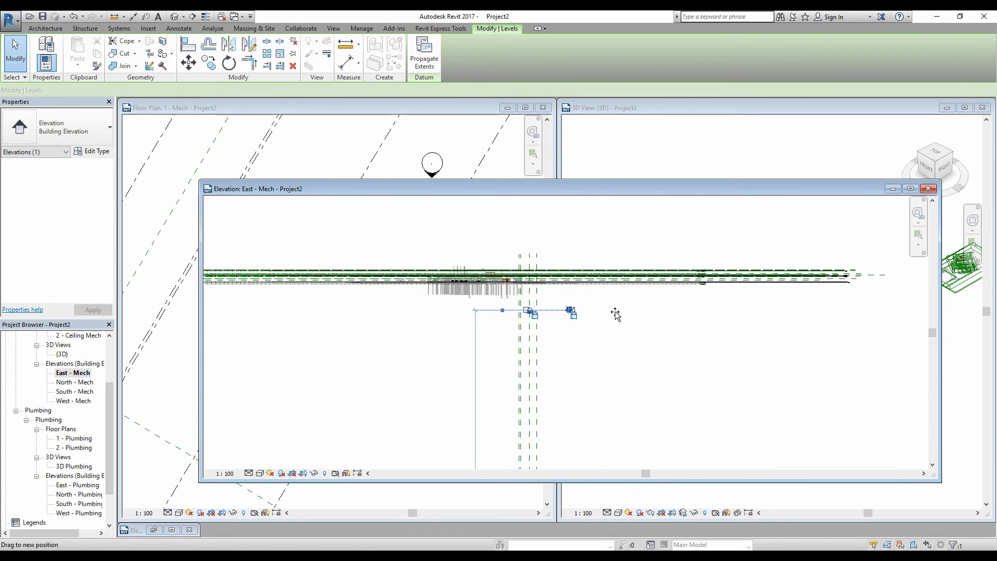
scroll(390, 280, down, 4)
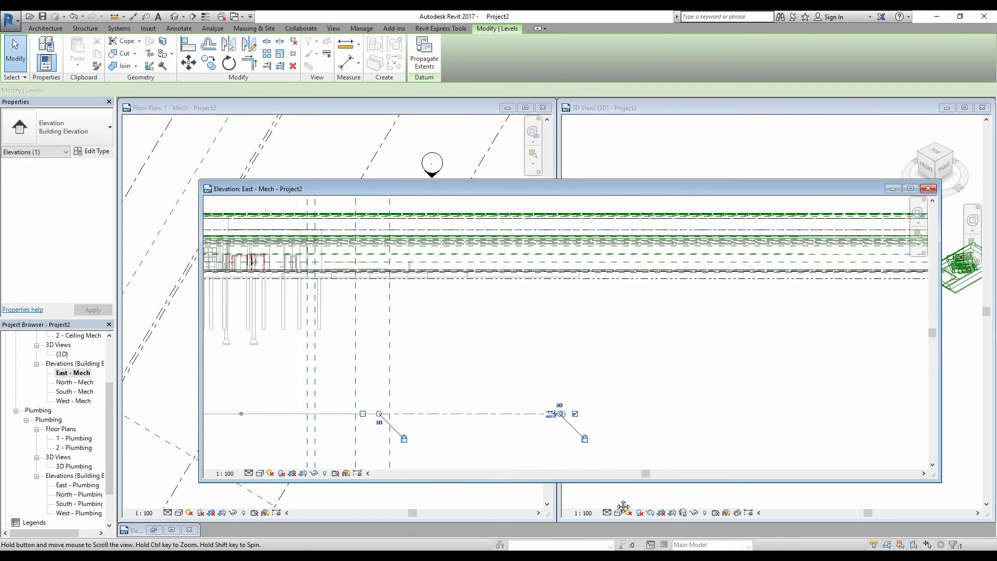
scroll(439, 378, up, 3)
middle_drag(438, 379, 466, 369)
scroll(466, 370, up, 4)
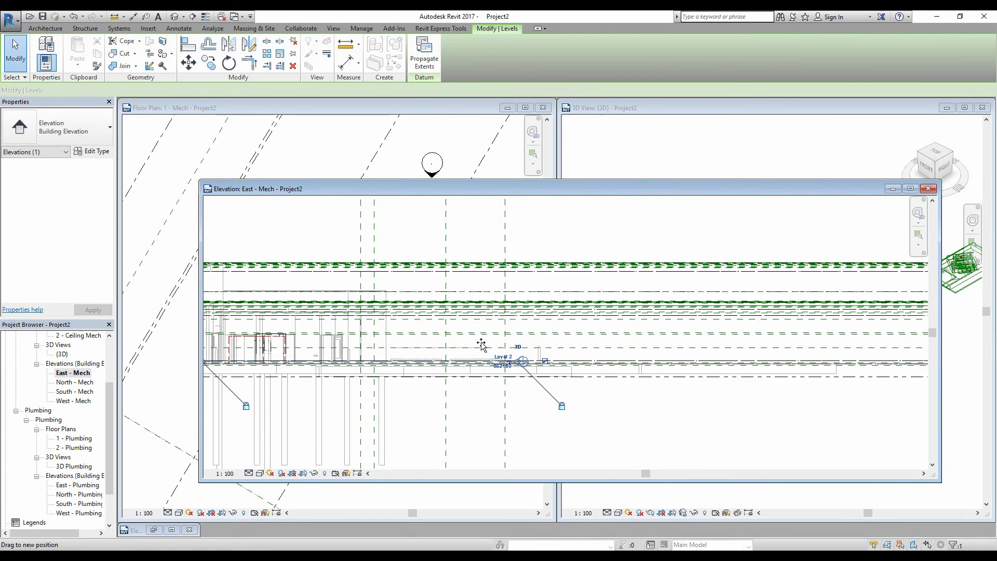
scroll(554, 408, down, 2)
key(Escape)
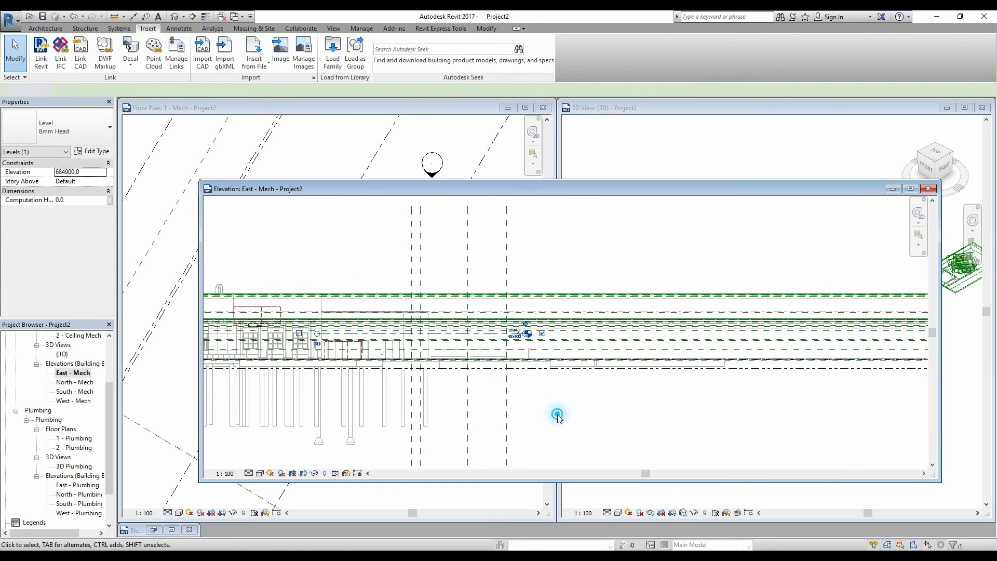
Step: Move Level 1 up to the linked building just below Level 2, at an elevation of 682502
scroll(498, 247, down, 3)
scroll(459, 376, down, 3)
scroll(459, 377, down, 2)
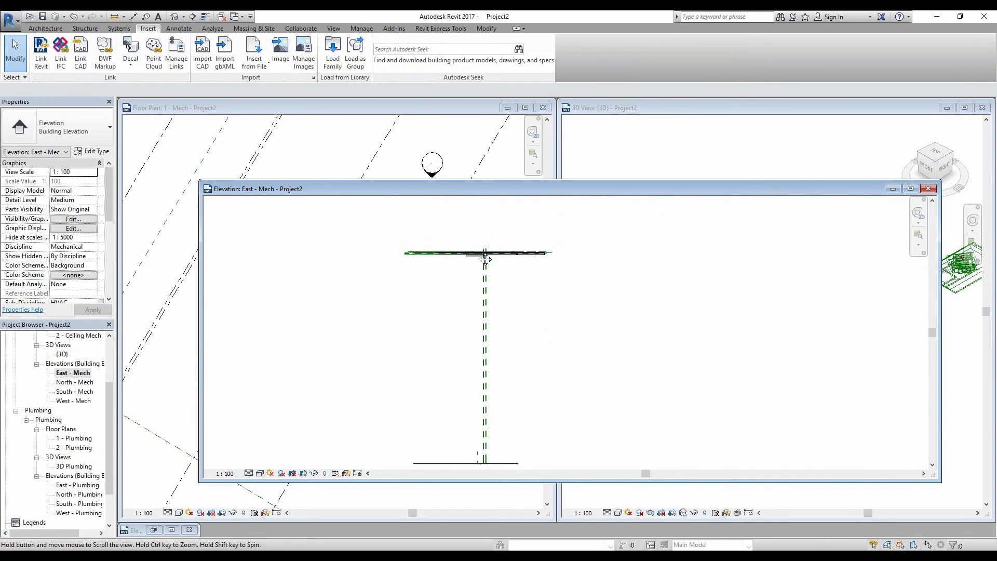
scroll(472, 422, up, 4)
scroll(472, 421, up, 5)
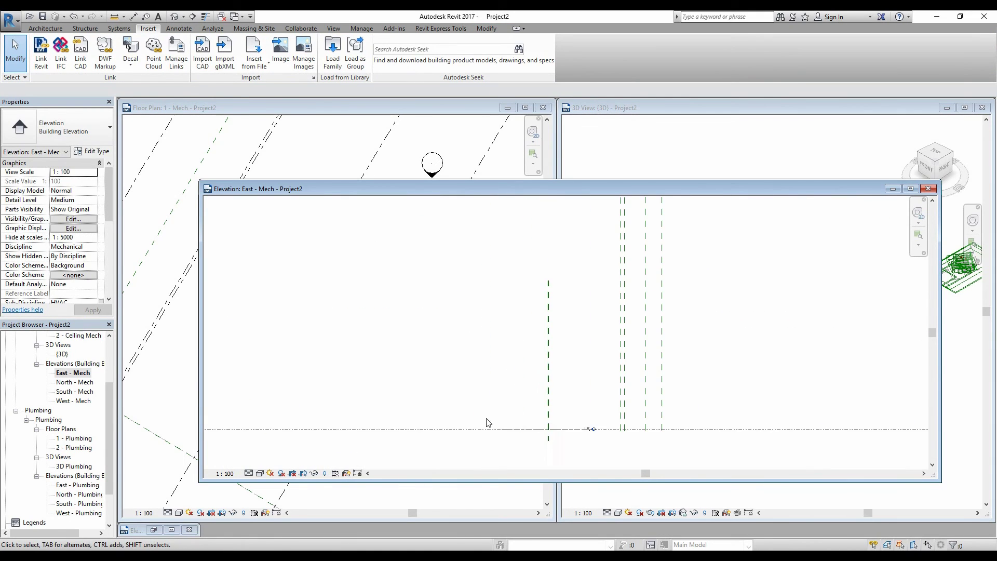
click(586, 432)
middle_drag(585, 432, 638, 519)
scroll(624, 285, down, 3)
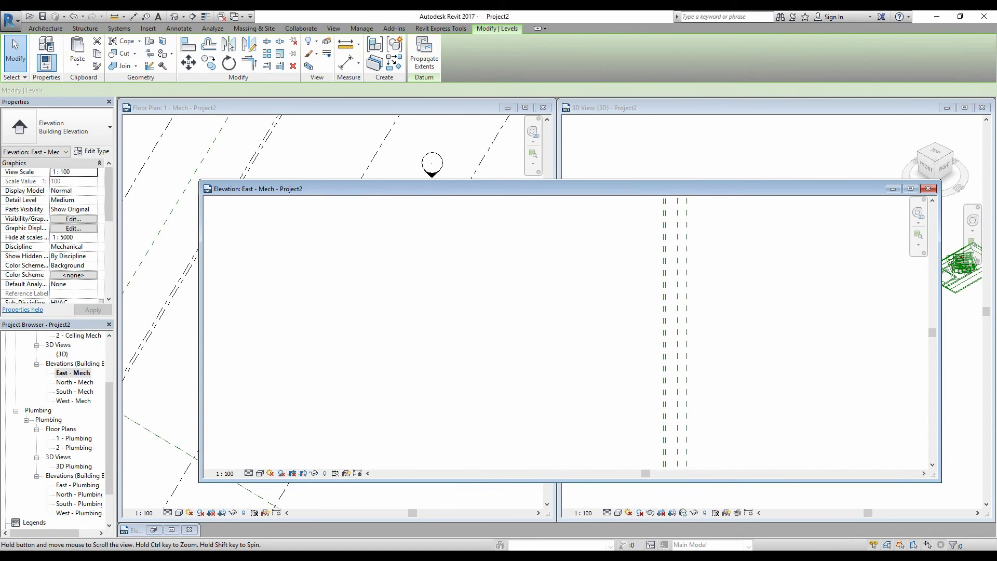
middle_drag(588, 291, 572, 344)
scroll(604, 258, up, 5)
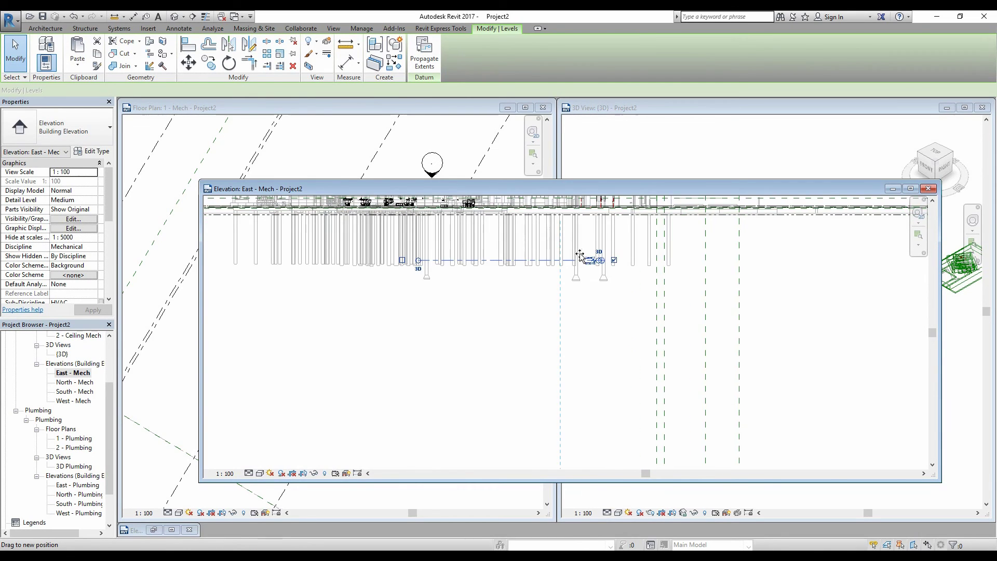
middle_drag(586, 306, 559, 473)
drag(552, 461, 772, 367)
scroll(643, 423, up, 1)
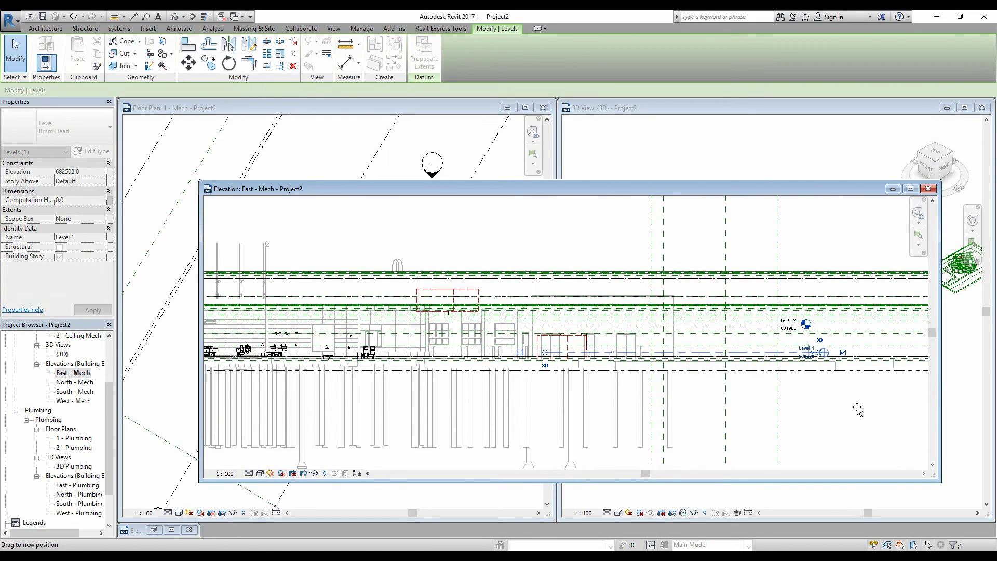
Step: Examine the linked architectural level lines, including the finish floor and foundation levels, in the East - Mech elevation
scroll(854, 408, down, 4)
scroll(612, 329, down, 5)
scroll(731, 327, down, 2)
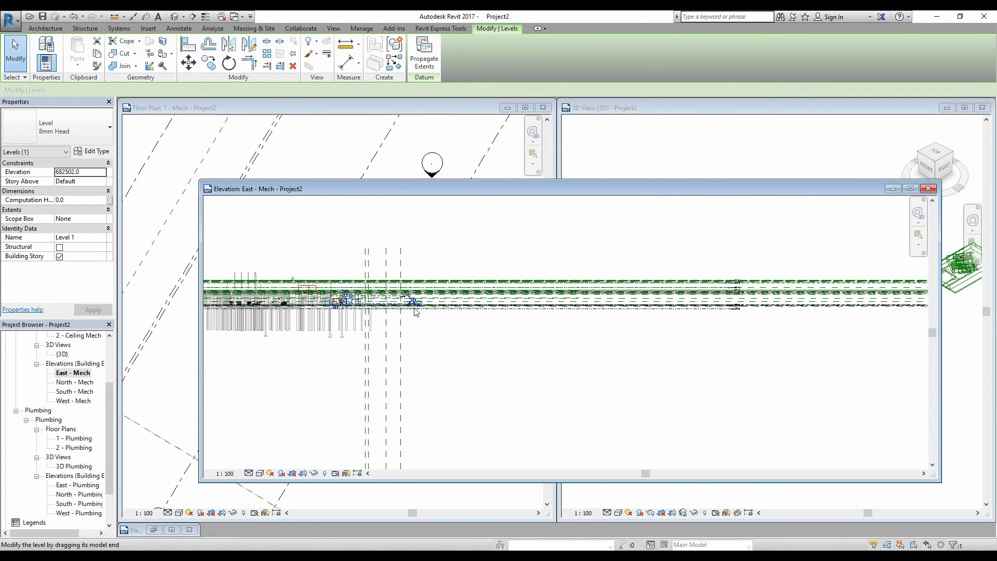
scroll(418, 306, up, 3)
scroll(841, 322, down, 1)
scroll(852, 324, down, 3)
middle_drag(814, 334, 706, 332)
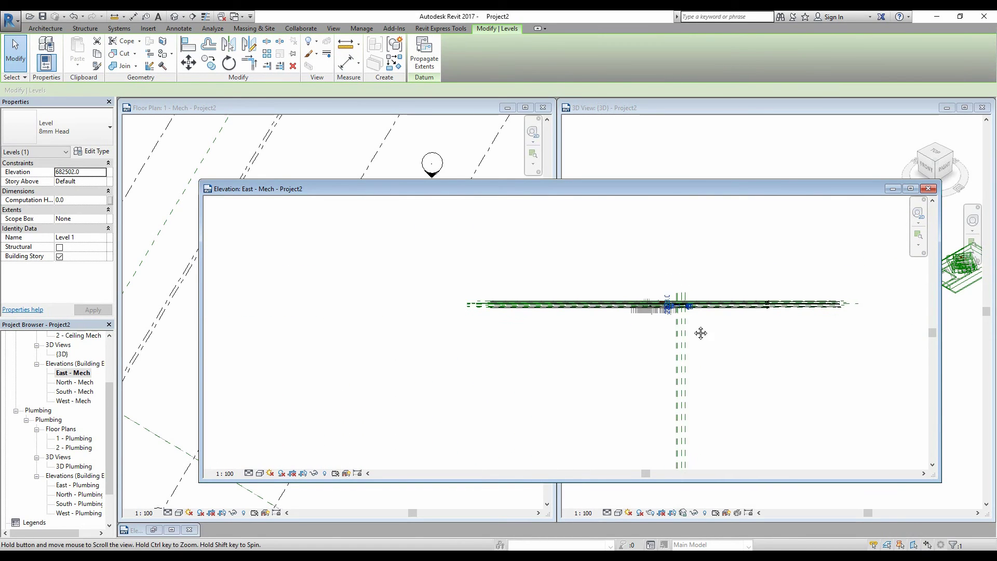
scroll(841, 311, up, 5)
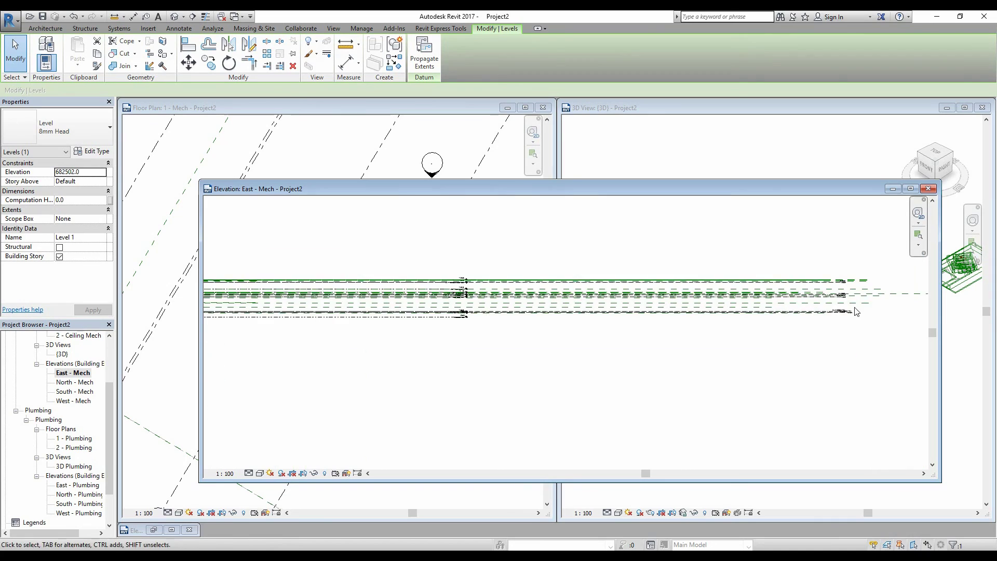
scroll(763, 331, down, 5)
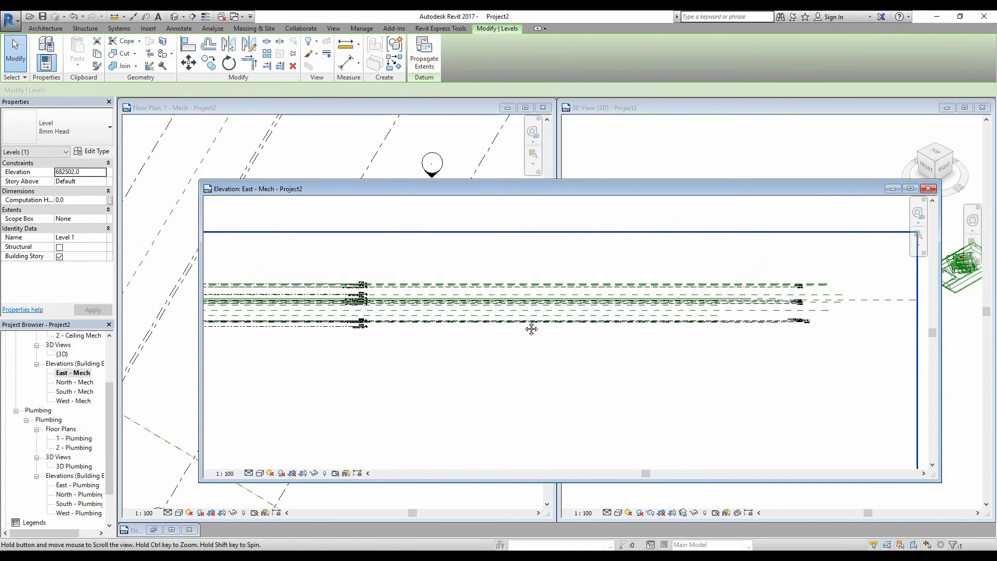
scroll(520, 306, up, 4)
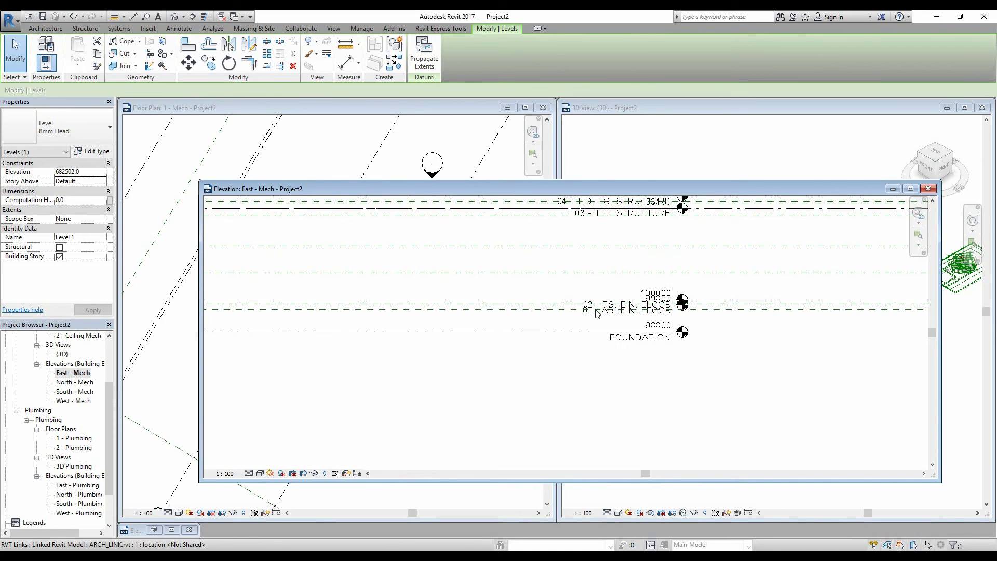
scroll(600, 303, down, 4)
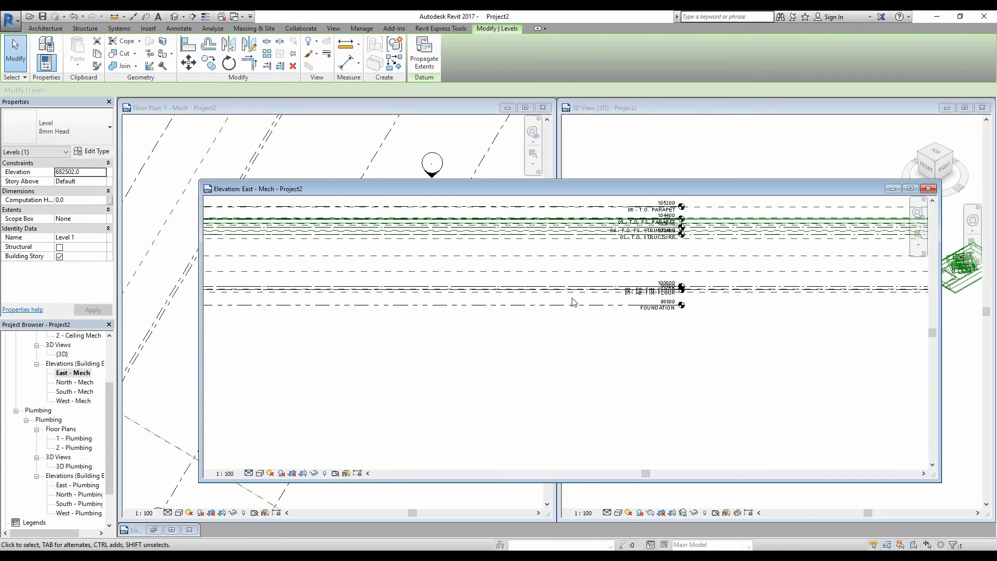
Step: Locate the Level 1 head in the East - Mech elevation and maximize that view
scroll(363, 306, up, 3)
middle_drag(363, 307, 566, 324)
scroll(468, 249, up, 5)
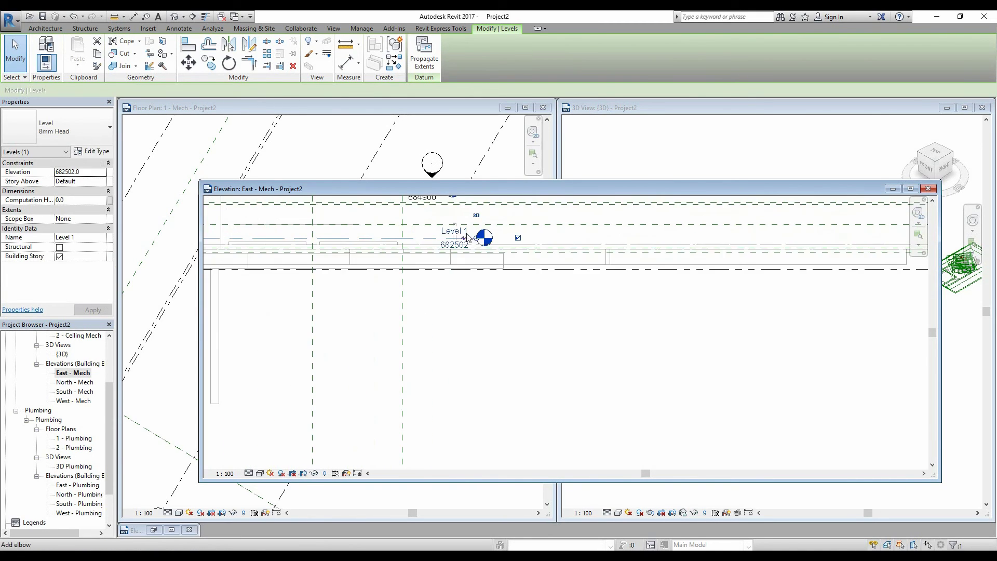
scroll(486, 256, down, 2)
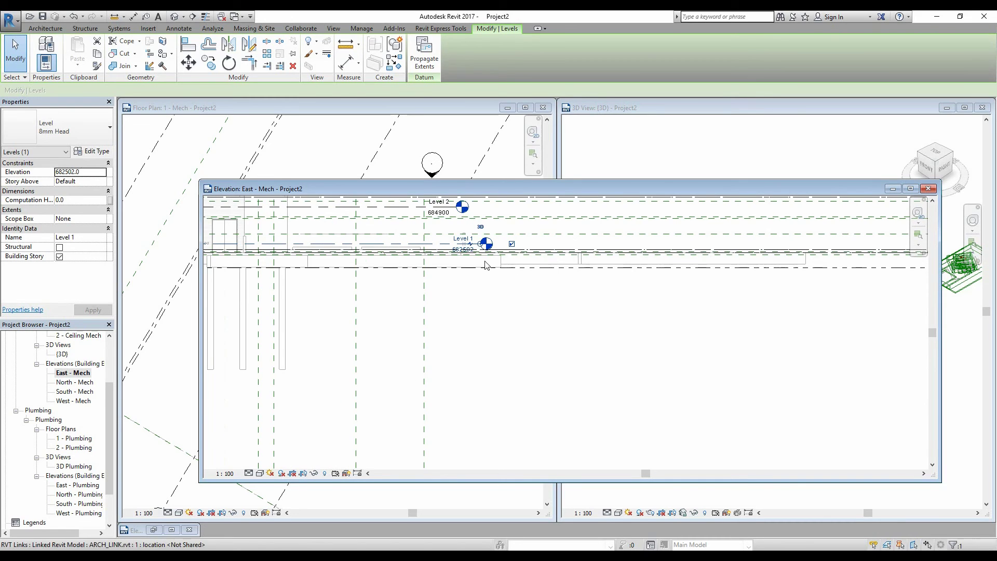
click(910, 188)
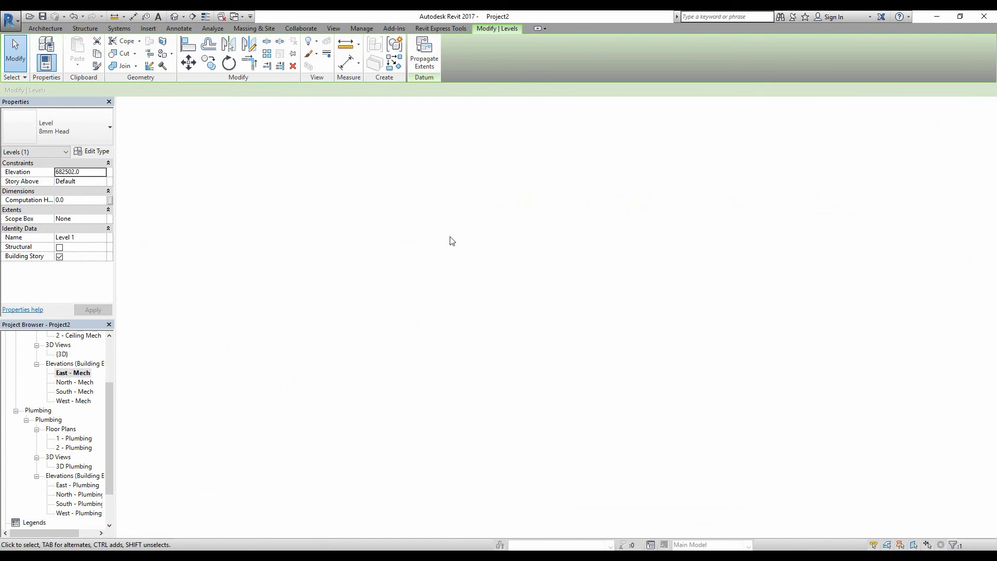
Step: Extend the Level 1 line until its head sits beyond the linked model's level heads, and clear the selection
scroll(446, 332, down, 1)
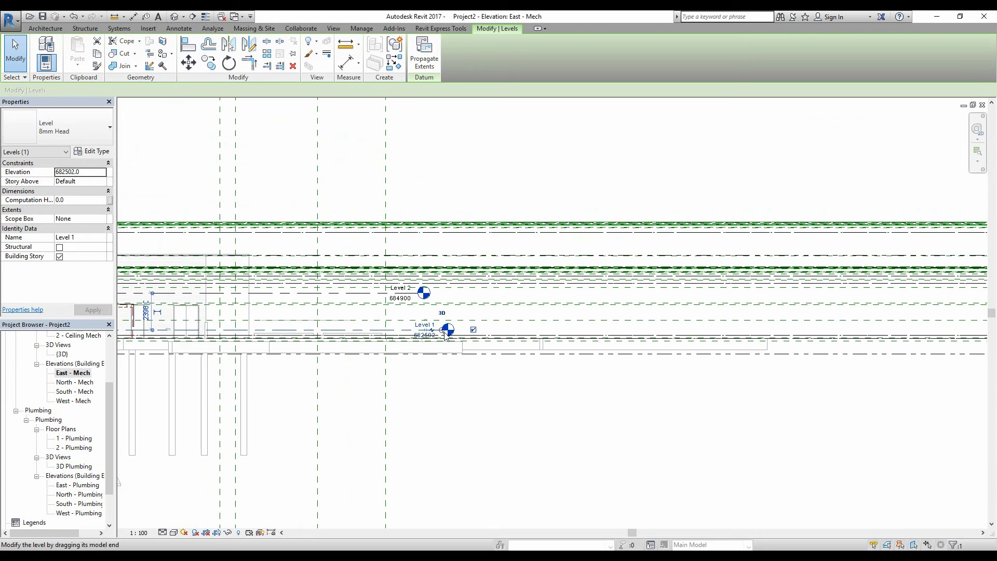
drag(442, 331, 712, 325)
middle_drag(711, 325, 83, 289)
drag(83, 289, 825, 270)
scroll(485, 244, down, 2)
scroll(753, 233, up, 2)
scroll(789, 220, up, 1)
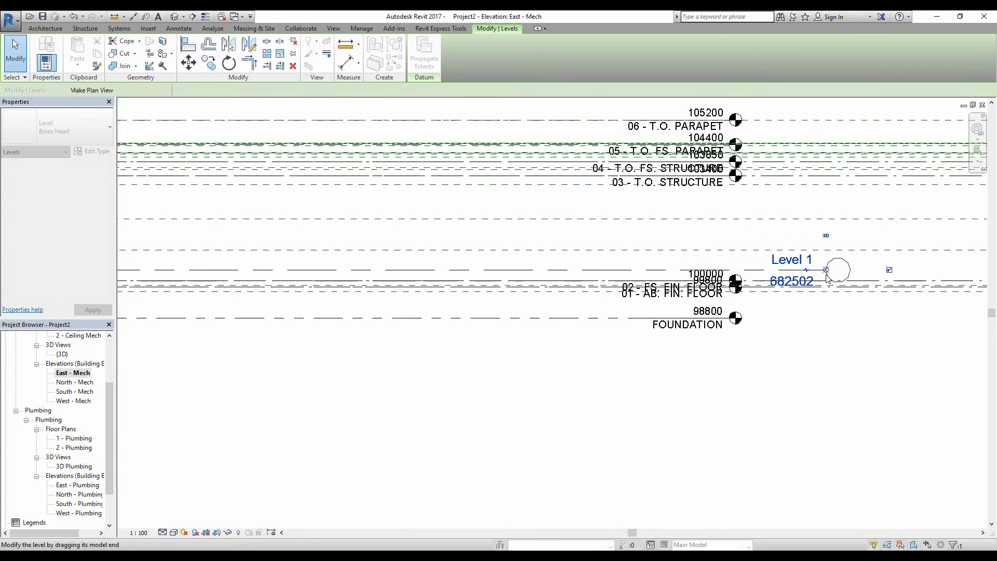
click(731, 303)
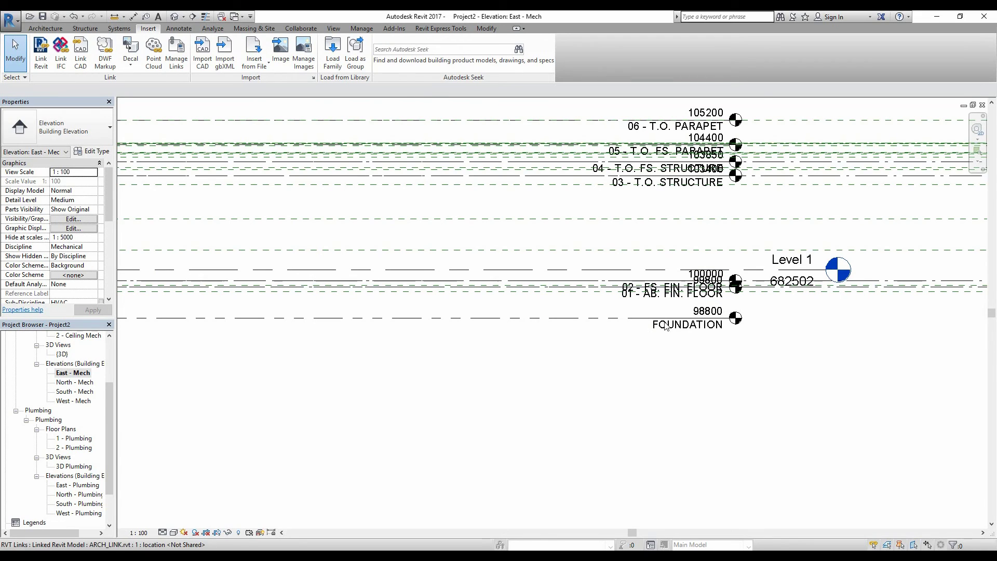
Step: Examine the names and elevations of the linked finish floor and foundation levels beside the Level 1 head
middle_drag(713, 301, 731, 303)
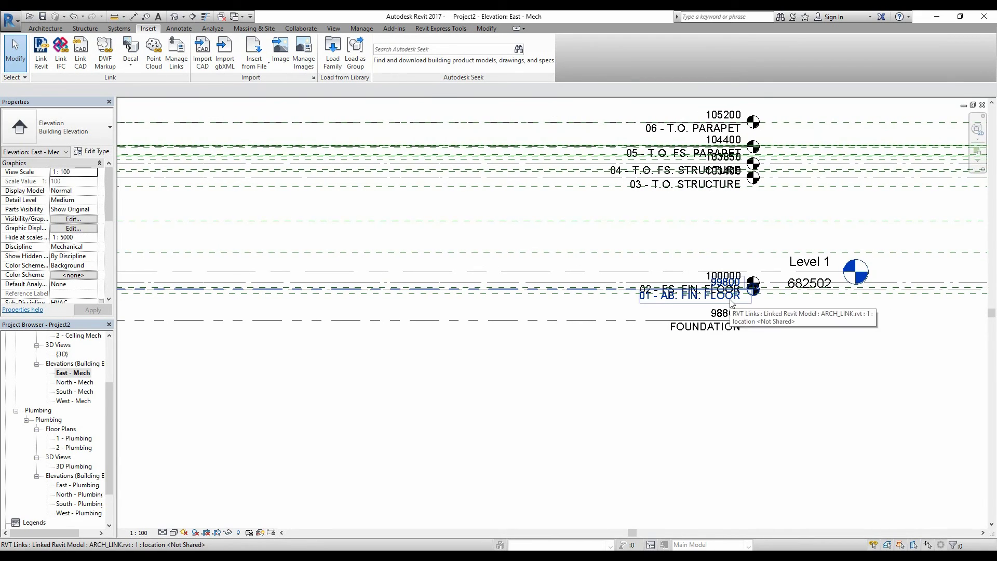
scroll(732, 302, up, 1)
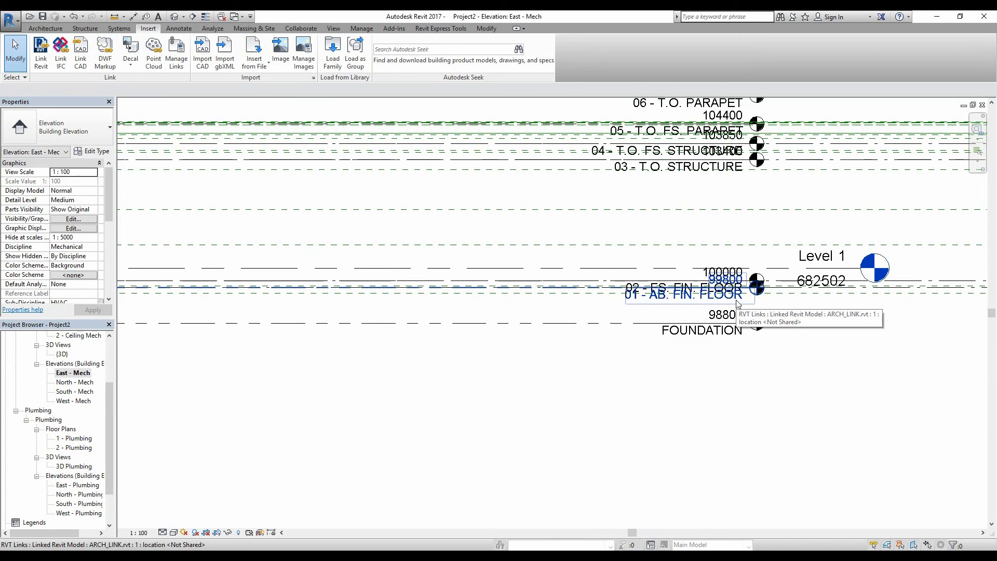
scroll(738, 303, up, 2)
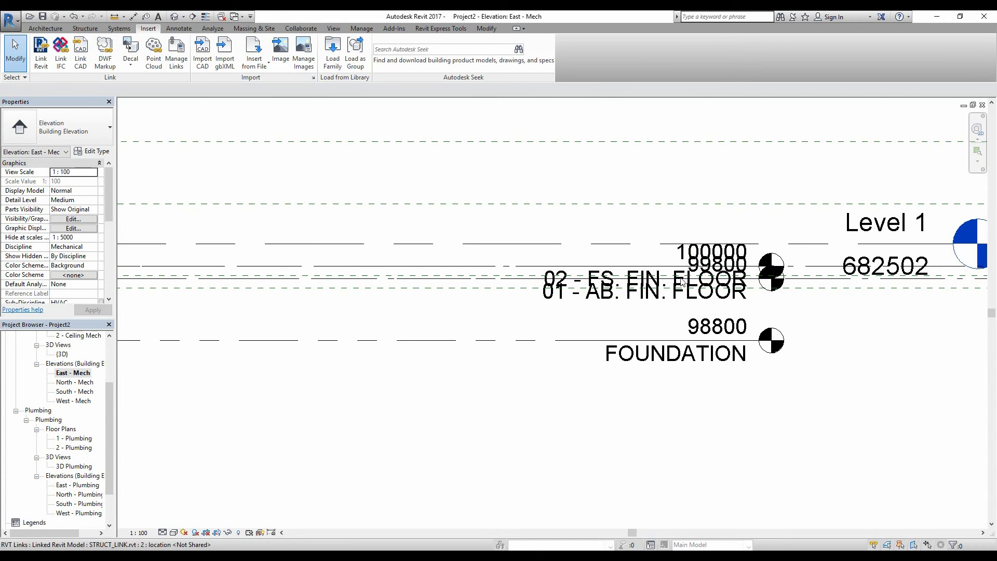
scroll(665, 286, up, 2)
scroll(665, 286, up, 1)
middle_drag(615, 282, 579, 341)
scroll(579, 341, down, 1)
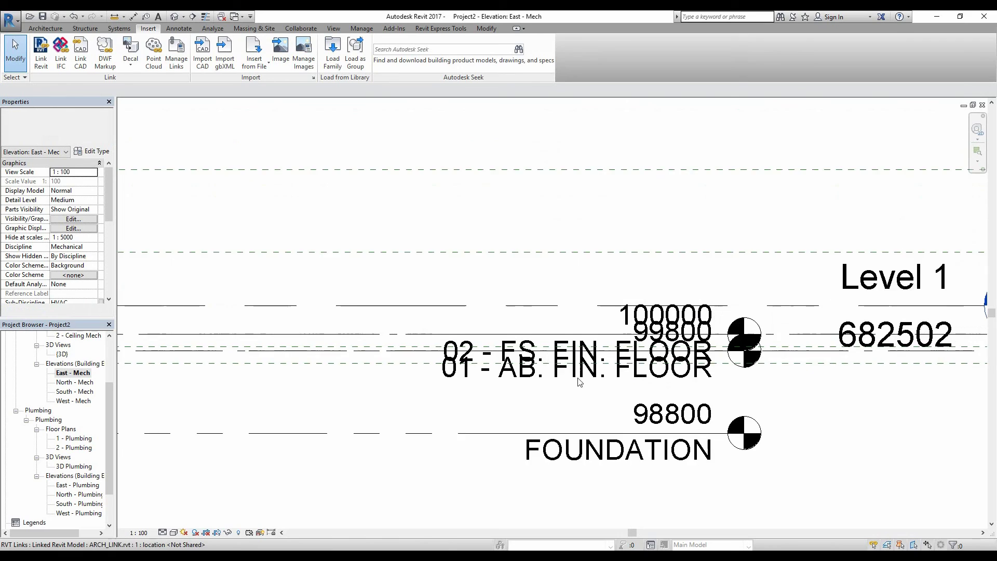
scroll(579, 342, up, 1)
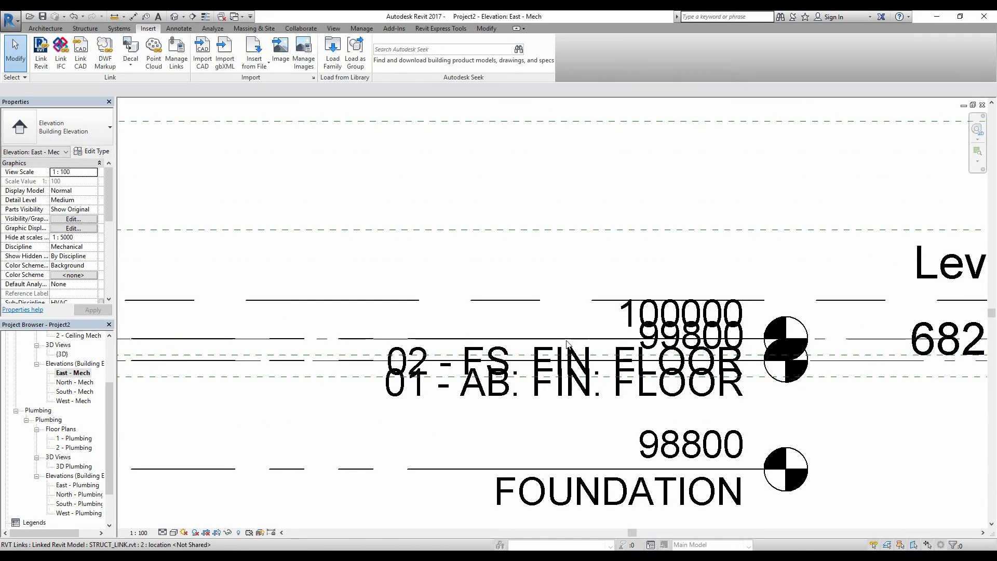
scroll(519, 366, down, 1)
scroll(470, 376, up, 2)
scroll(499, 381, down, 2)
scroll(466, 410, up, 3)
middle_drag(466, 410, 557, 420)
scroll(526, 363, down, 1)
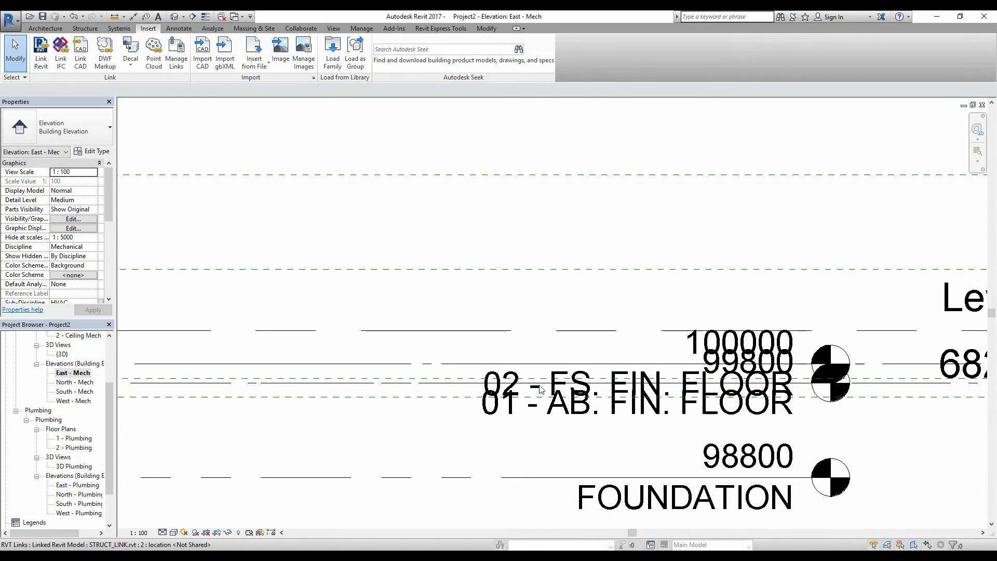
scroll(540, 389, down, 2)
scroll(540, 390, up, 2)
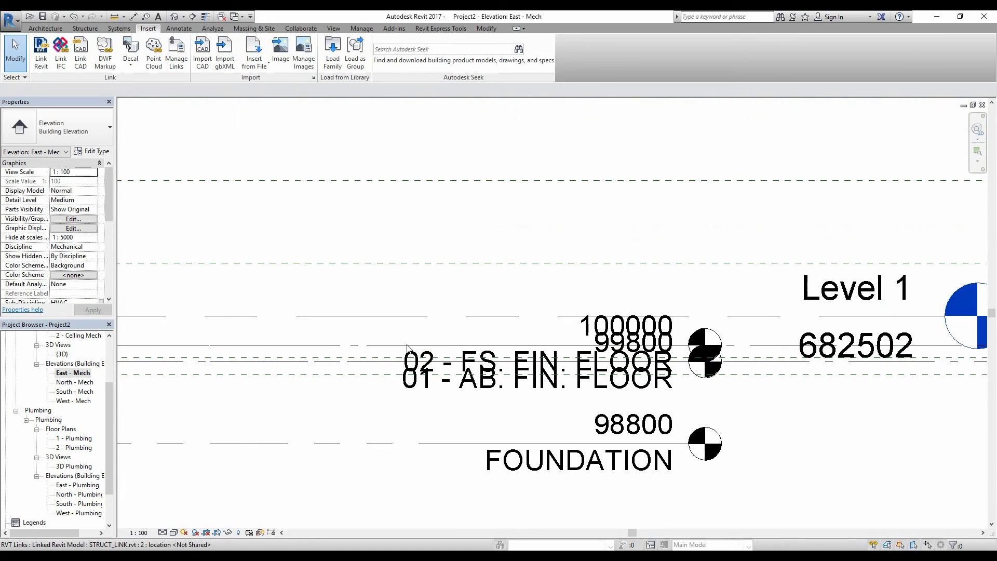
scroll(602, 320, up, 1)
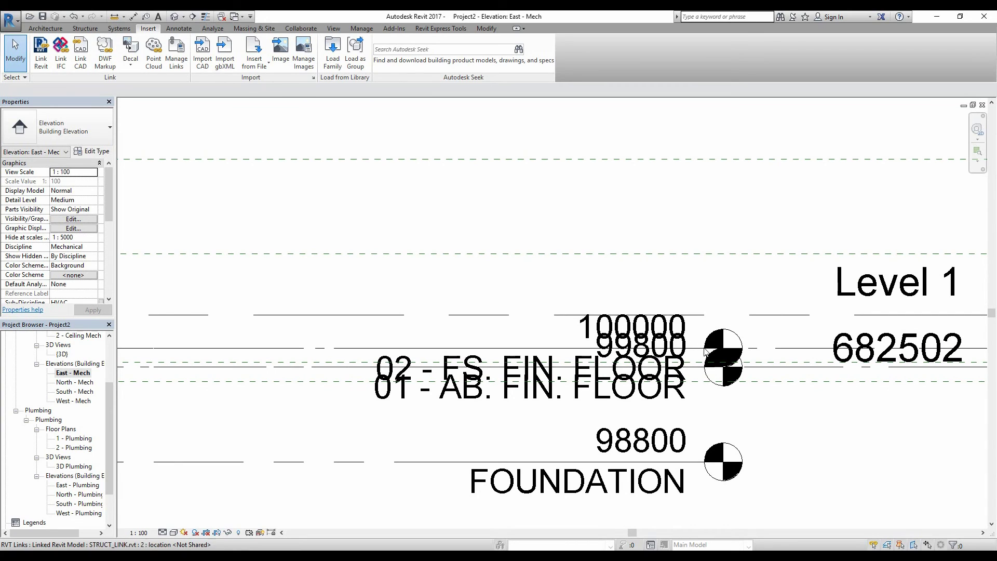
scroll(423, 381, up, 1)
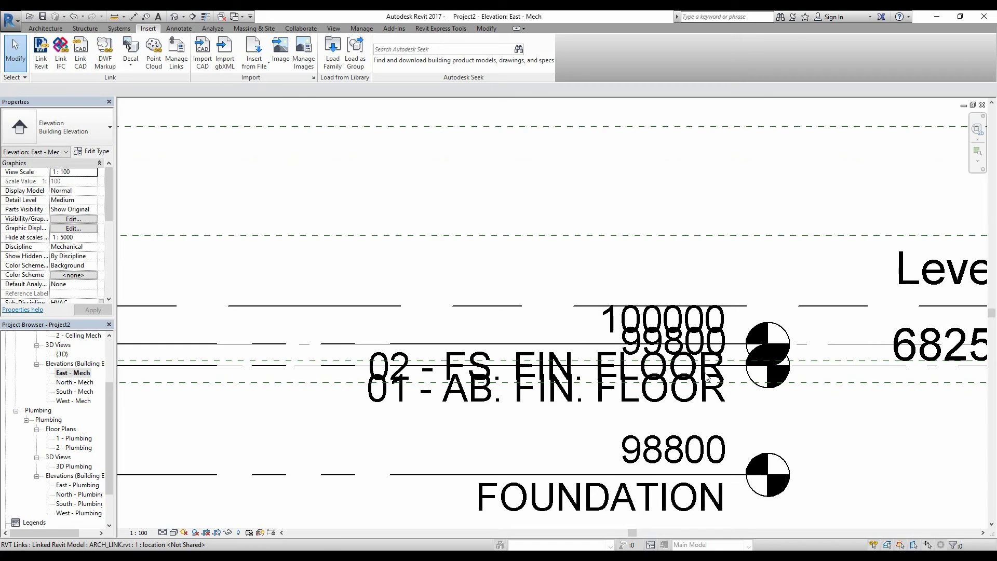
scroll(675, 381, up, 1)
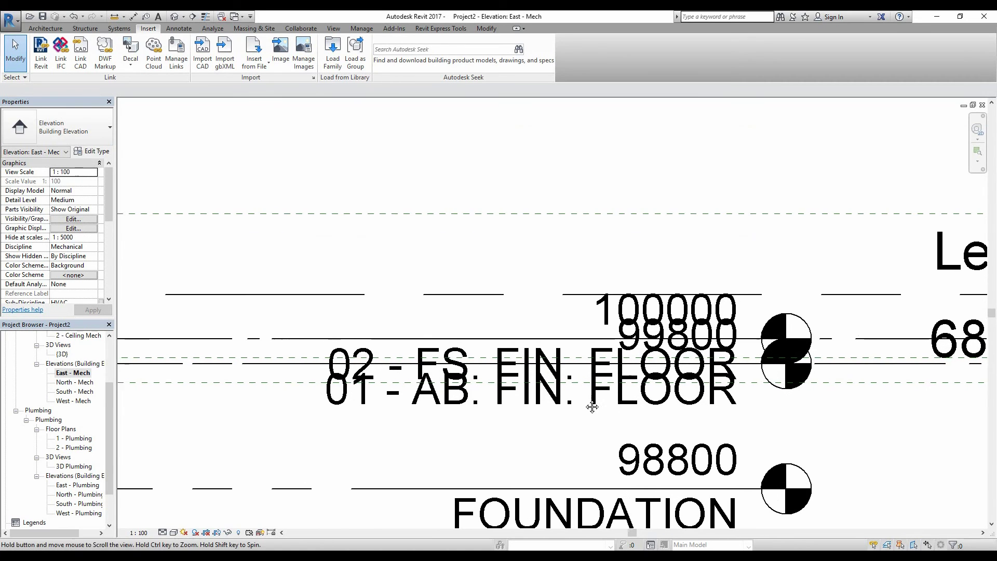
middle_drag(589, 407, 471, 384)
scroll(604, 412, down, 1)
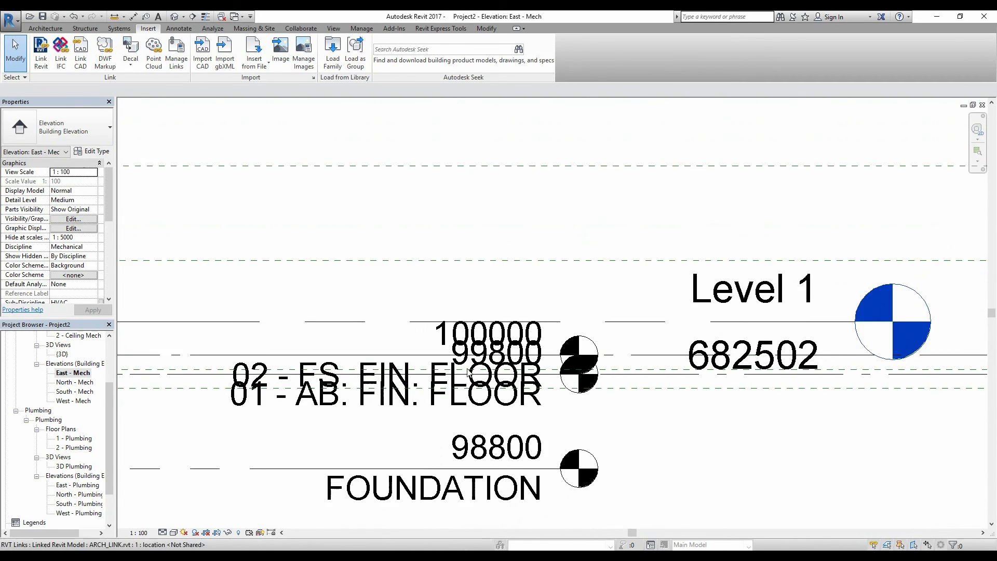
scroll(467, 332, up, 1)
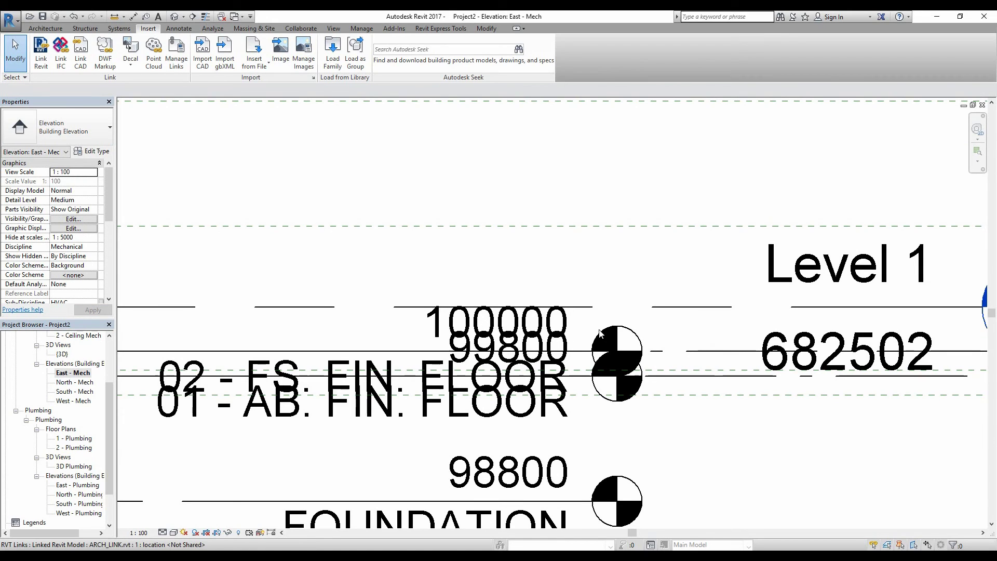
Step: Rename Level 1 as "02 - FS. FIN. FLOOR" to match the linked level, and clear the selection
scroll(688, 322, down, 1)
click(713, 304)
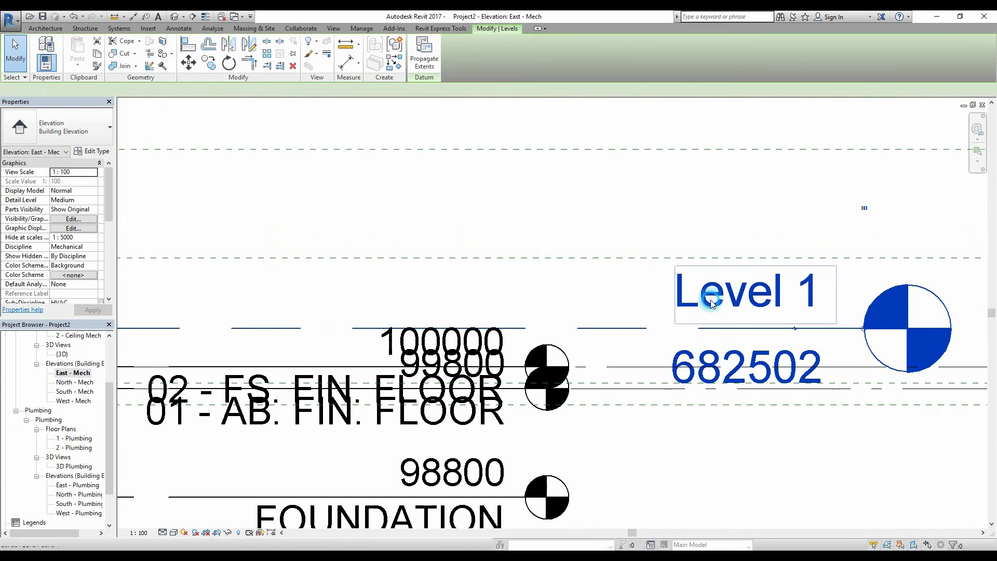
click(733, 303)
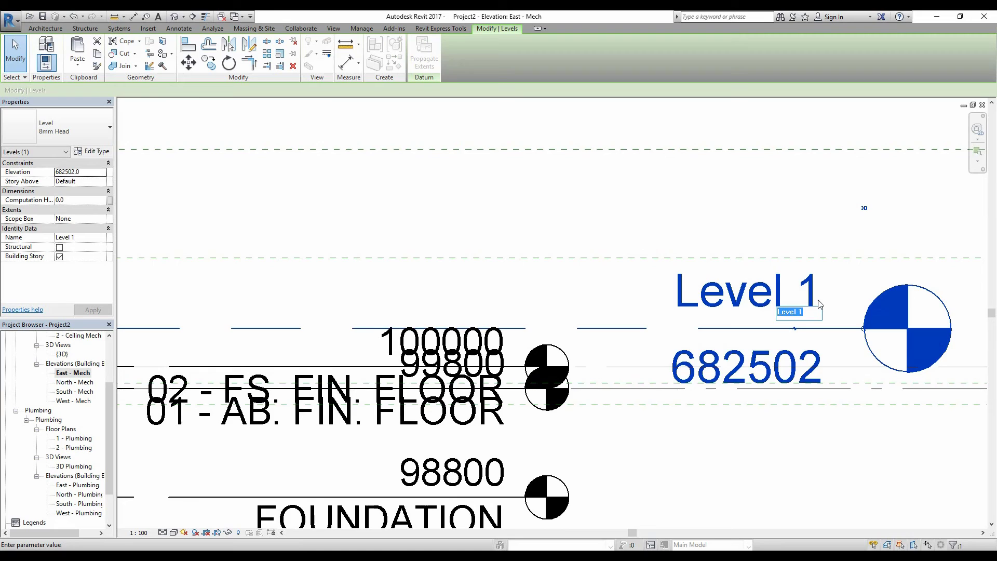
text(0)
key(Return)
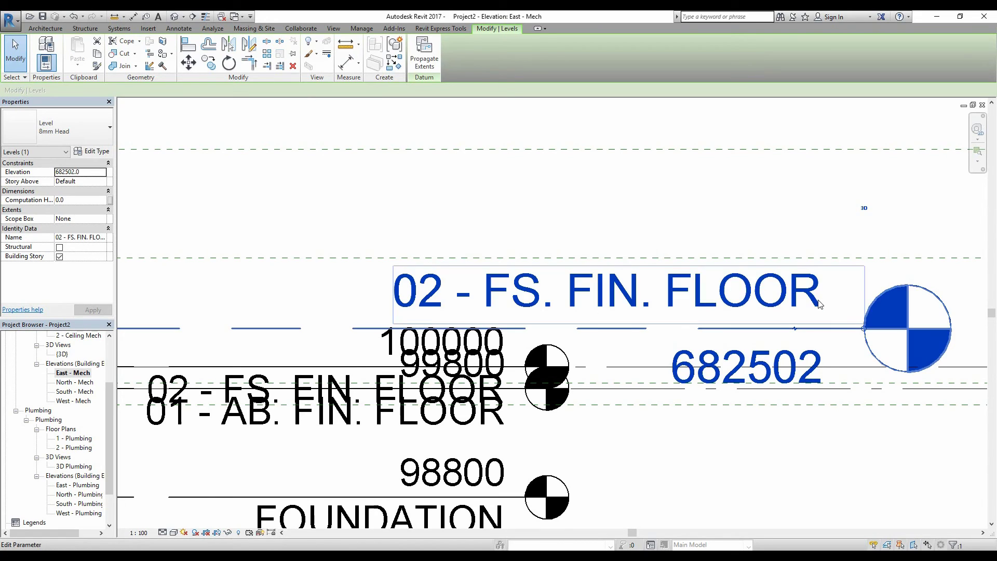
click(583, 222)
Step: Start Copy/Monitor on a link and pick the linked architectural model, ARCH_LINK.rvt, at its level lines
scroll(583, 222, down, 3)
middle_drag(409, 257, 466, 288)
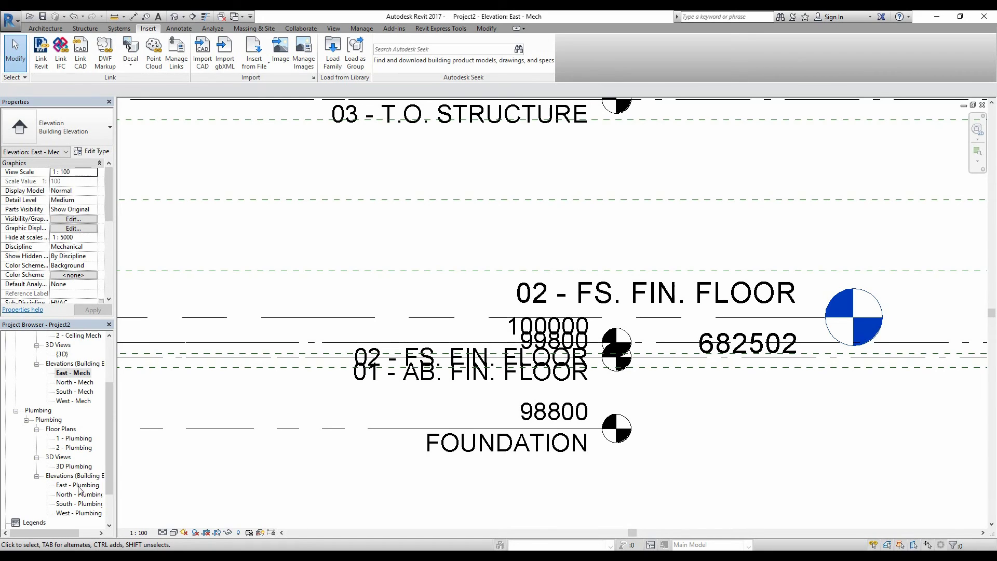
drag(110, 426, 119, 395)
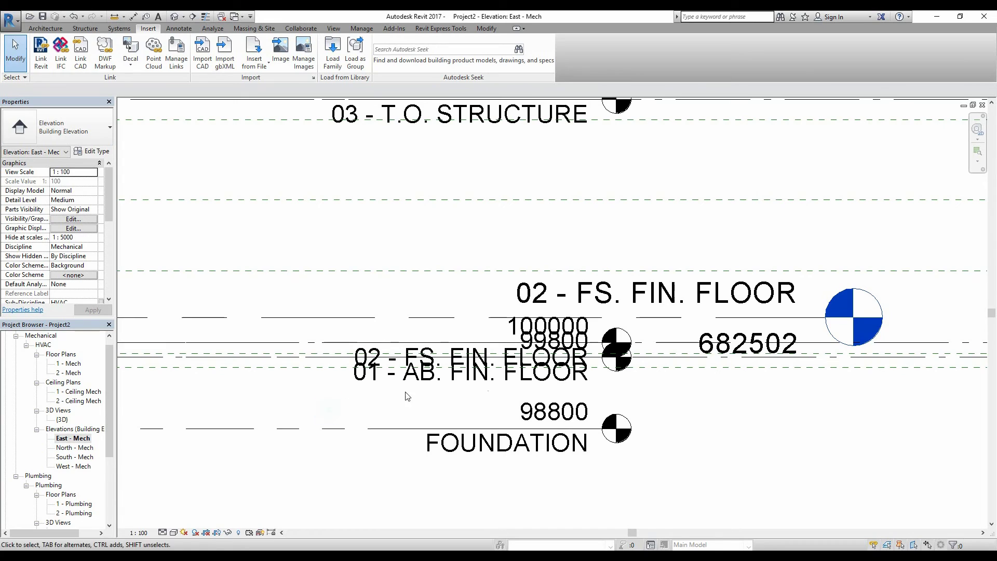
click(303, 29)
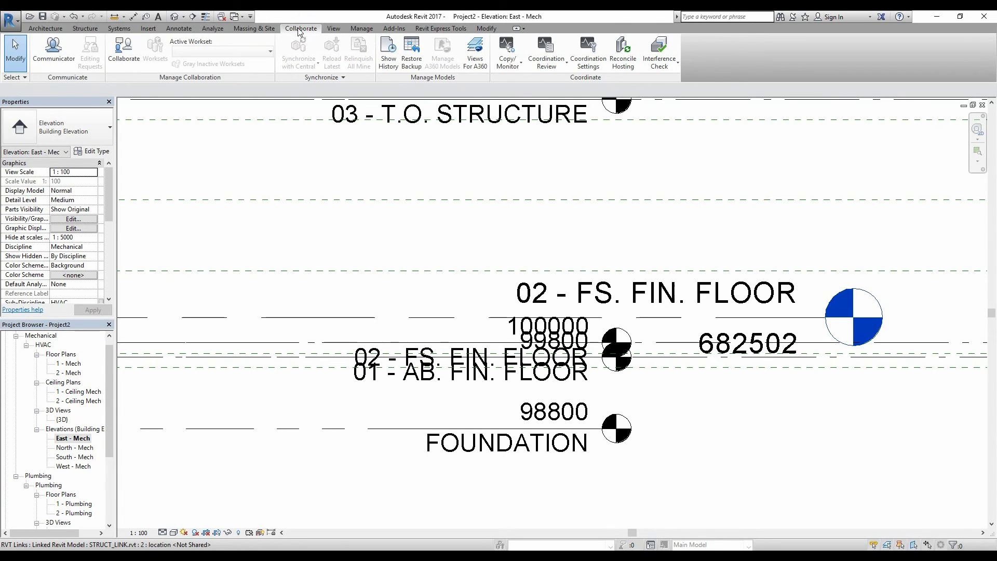
click(507, 59)
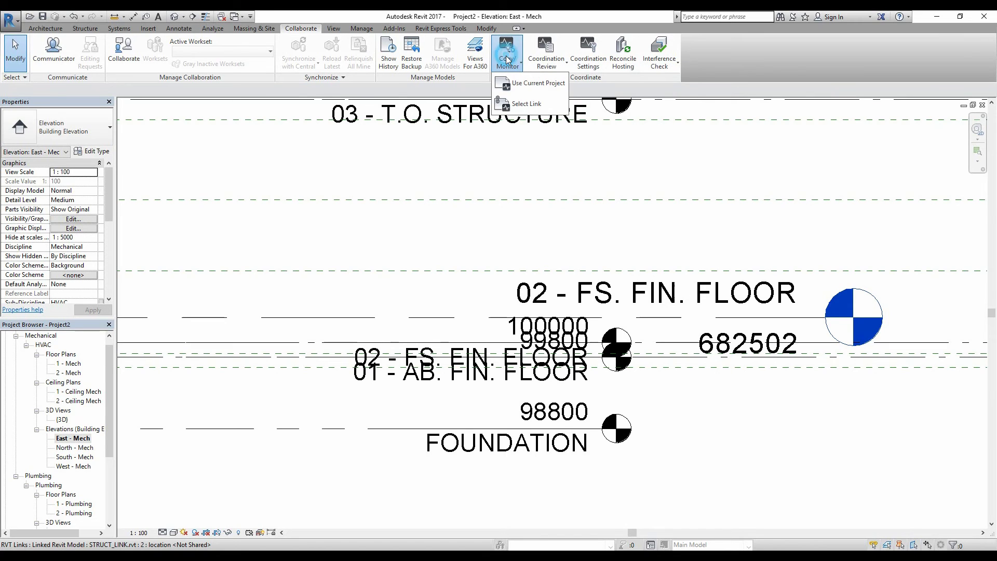
click(531, 103)
scroll(726, 221, down, 4)
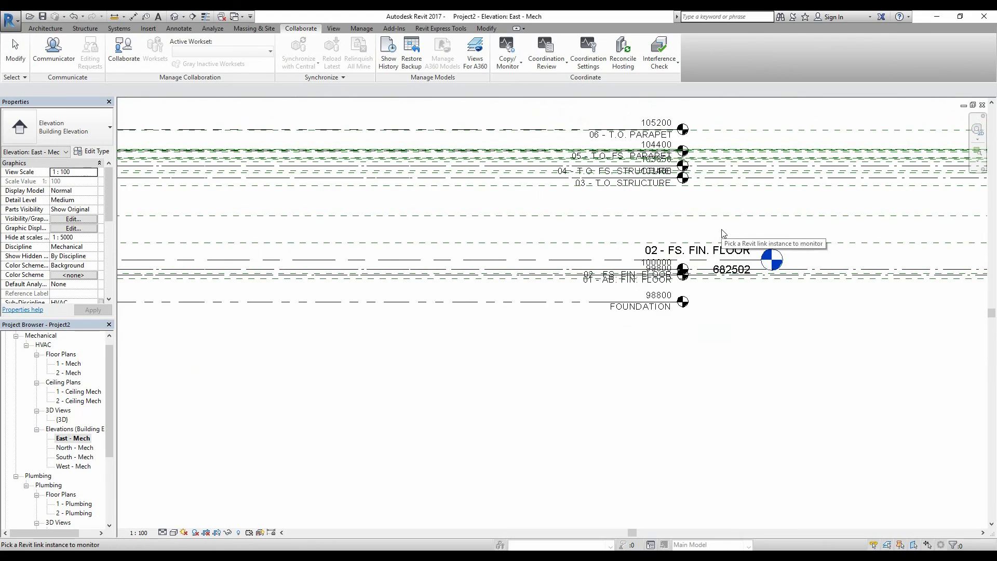
scroll(670, 293, down, 4)
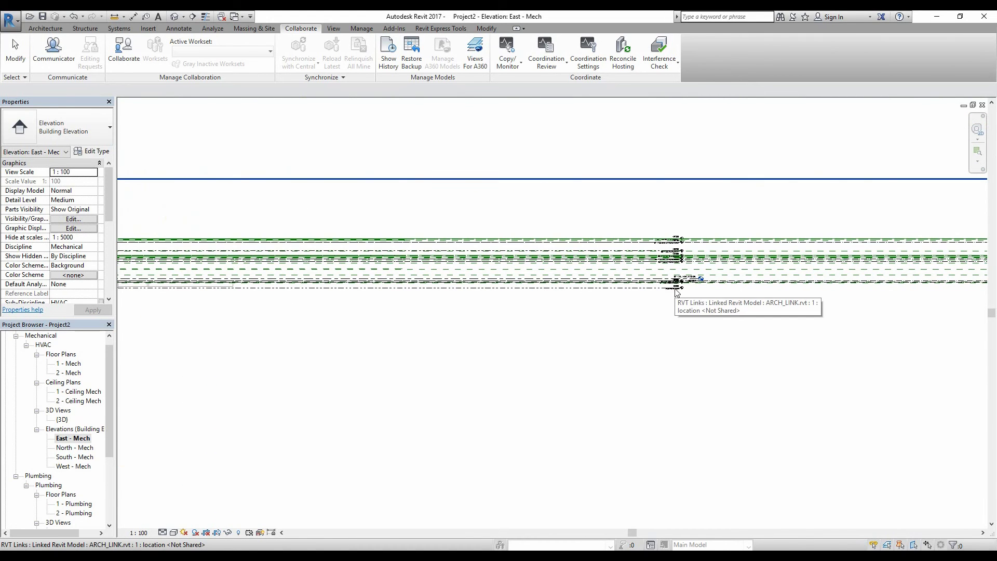
scroll(679, 293, up, 2)
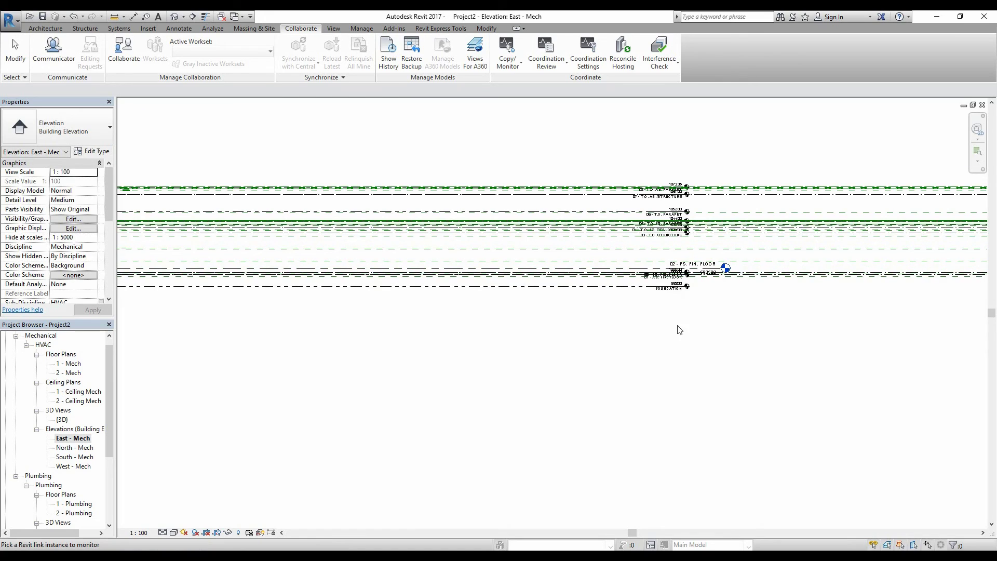
scroll(670, 294, up, 1)
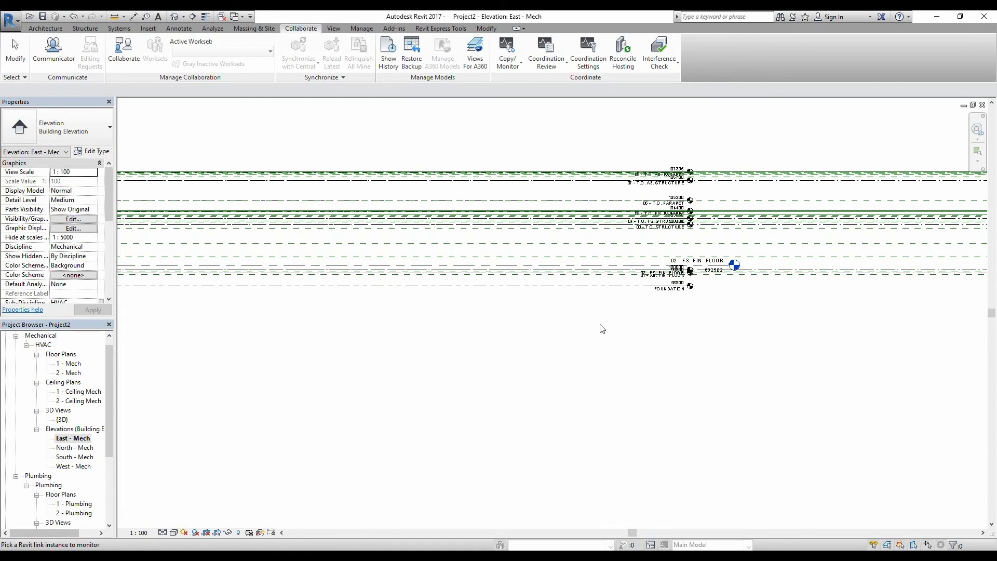
click(663, 290)
Step: Copy the linked 02 - FS. FIN. FLOOR level into the project as a monitored level
middle_drag(714, 334, 670, 397)
scroll(670, 397, up, 5)
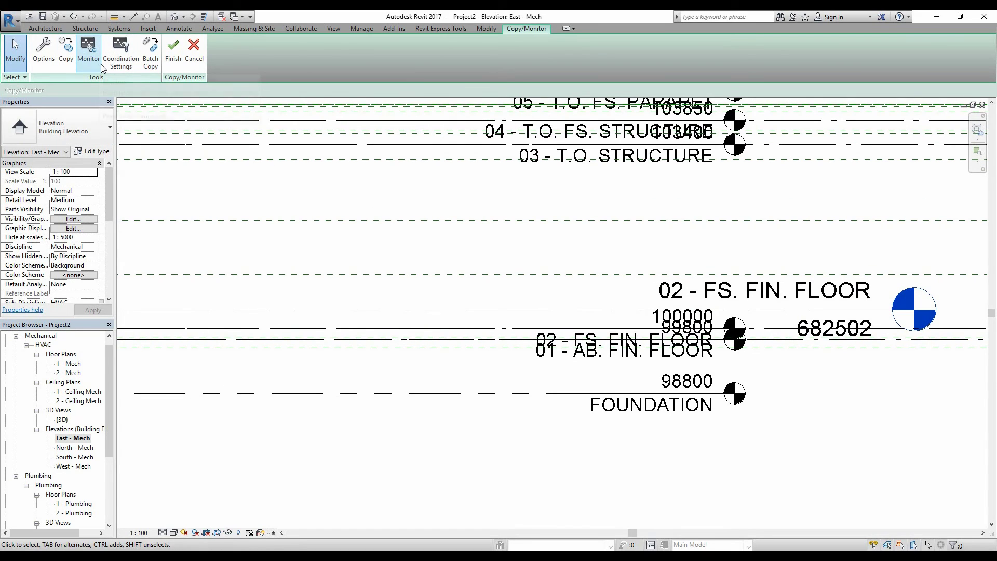
click(66, 51)
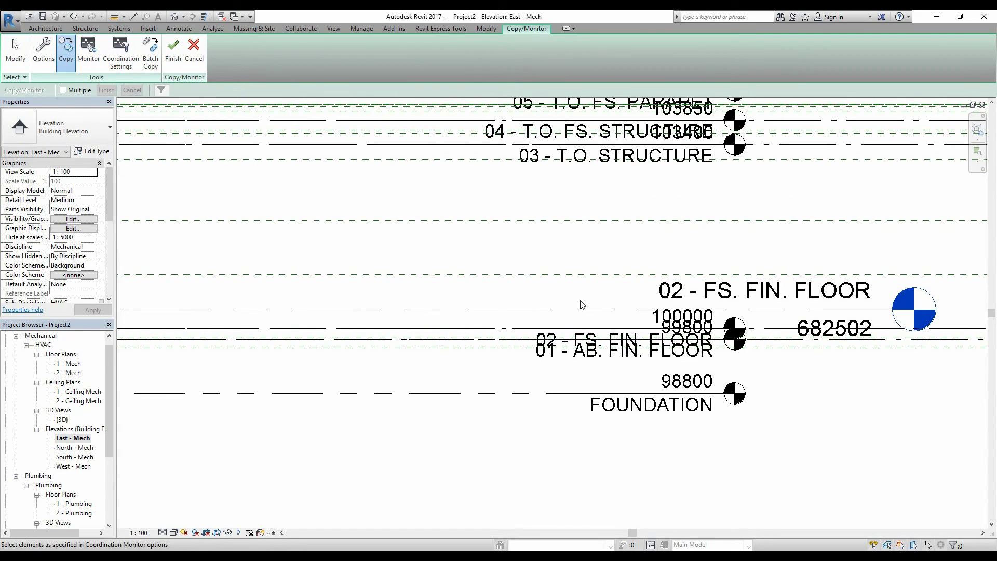
scroll(653, 337, up, 2)
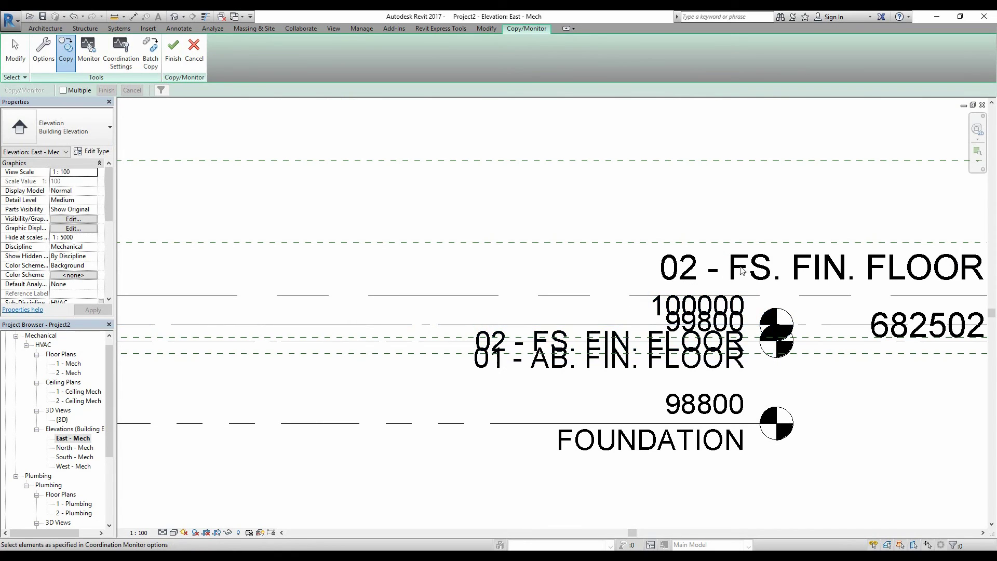
click(618, 327)
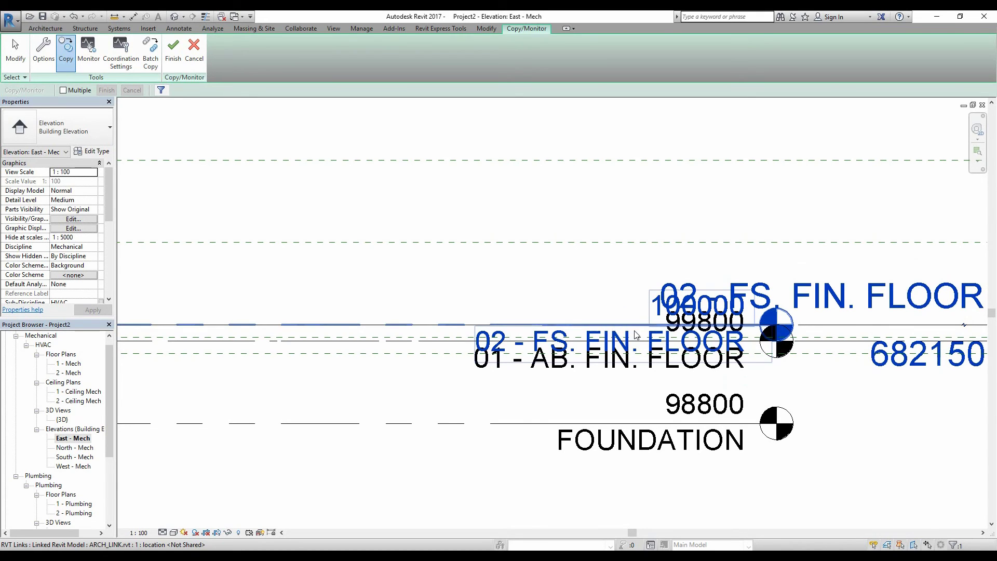
middle_drag(770, 370, 632, 385)
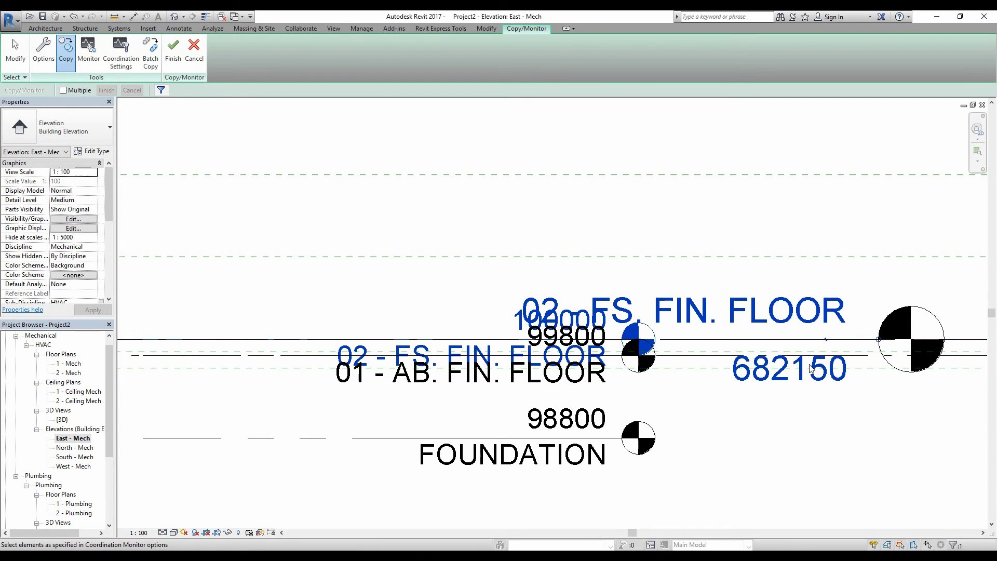
scroll(873, 356, down, 2)
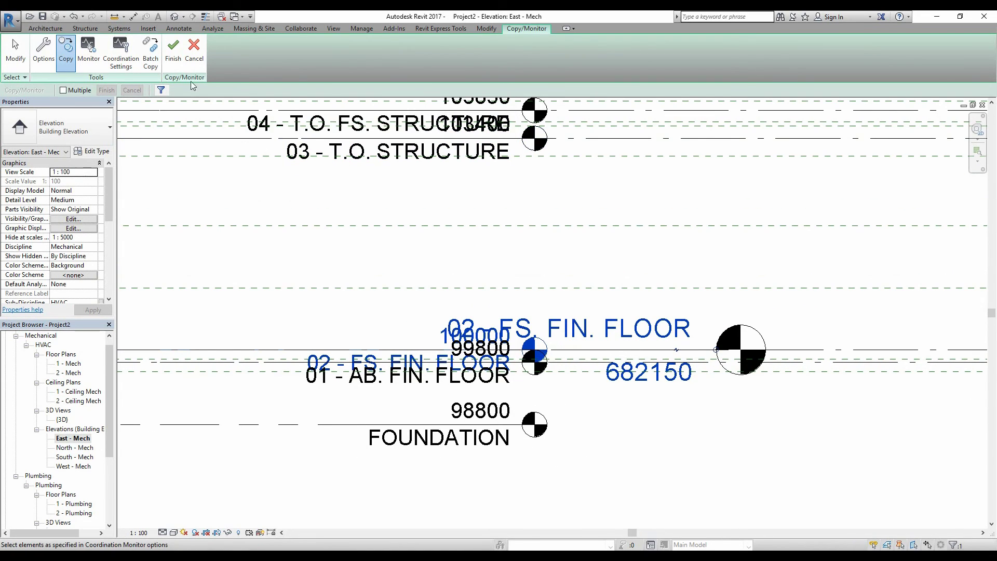
Step: Finish the Copy/Monitor session for the 02 - FS. FIN. FLOOR level
click(179, 58)
scroll(632, 336, up, 2)
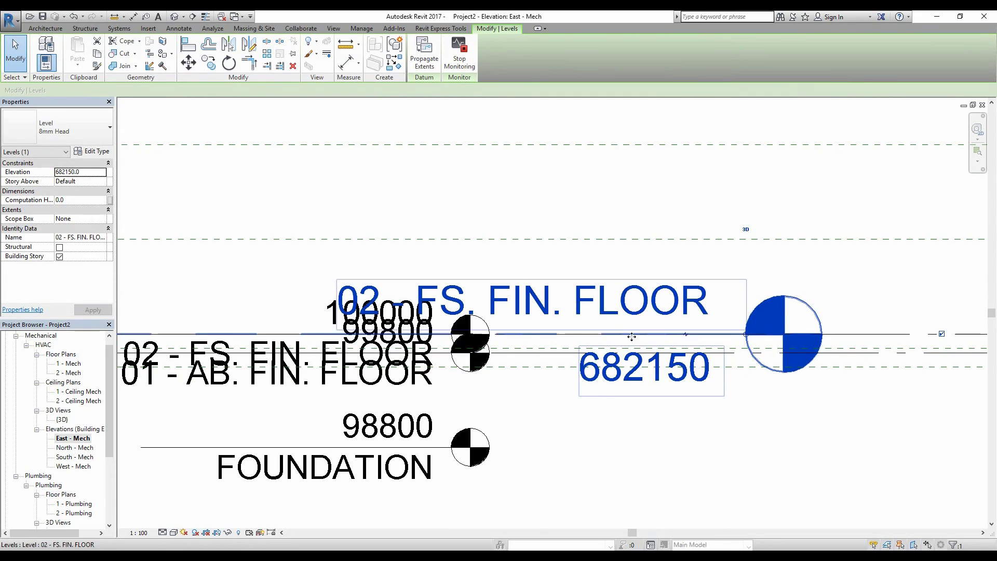
Step: Try moving the monitored 02 - FS. FIN. FLOOR level up by about 664, and undo the move
drag(638, 334, 627, 271)
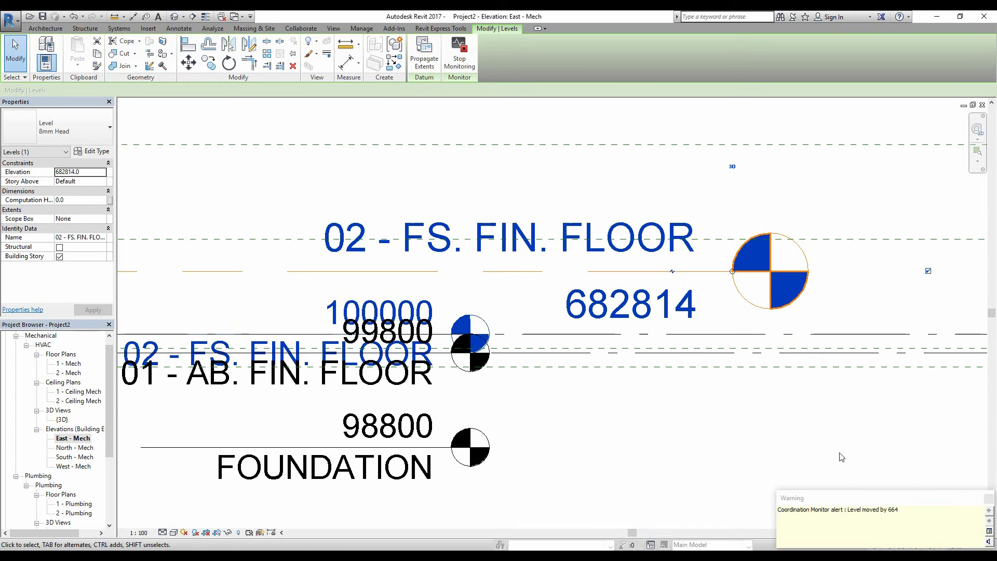
click(718, 454)
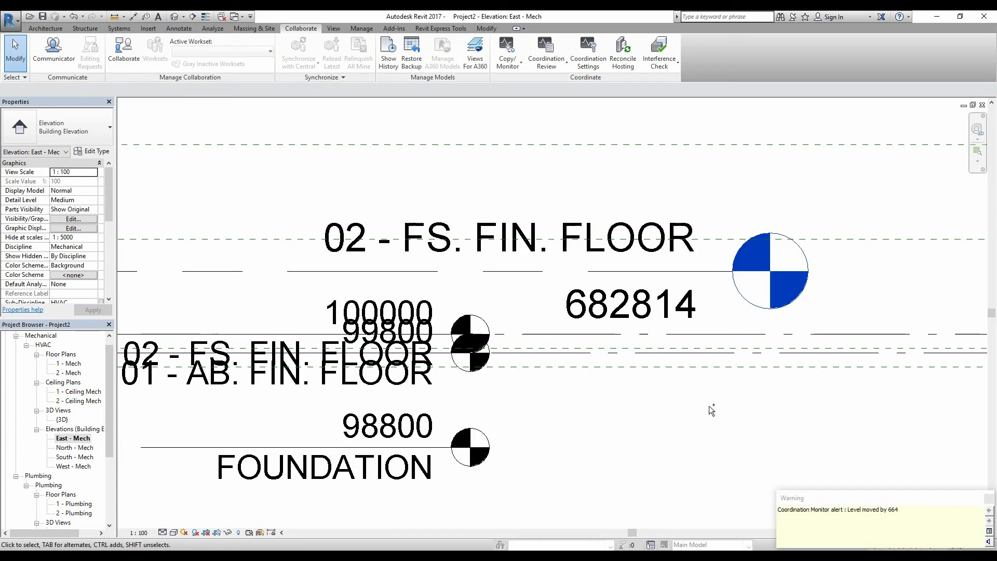
key(ctrl+z)
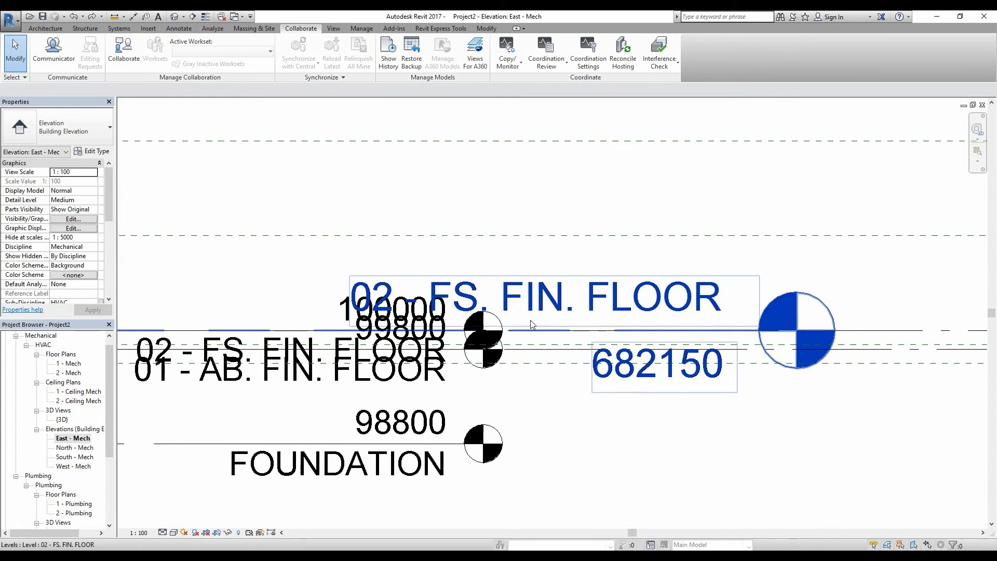
Step: Reposition the Level 2 head so it sits beside the linked model's level heads
scroll(532, 325, down, 5)
scroll(513, 365, down, 4)
middle_drag(512, 311, 608, 300)
scroll(514, 331, down, 2)
scroll(550, 291, up, 6)
drag(600, 231, 754, 251)
middle_drag(754, 251, 121, 223)
scroll(120, 223, down, 2)
drag(121, 223, 678, 263)
scroll(651, 234, up, 4)
scroll(665, 254, up, 2)
Step: Move Level 2 onto the linked 03 - T.O. STRUCTURE level line at elevation 685550
middle_drag(678, 262, 709, 313)
drag(709, 313, 711, 311)
scroll(710, 308, up, 1)
drag(710, 309, 714, 247)
scroll(680, 309, up, 1)
scroll(676, 311, down, 1)
scroll(684, 310, up, 1)
scroll(645, 294, down, 1)
scroll(638, 273, up, 1)
scroll(637, 274, up, 1)
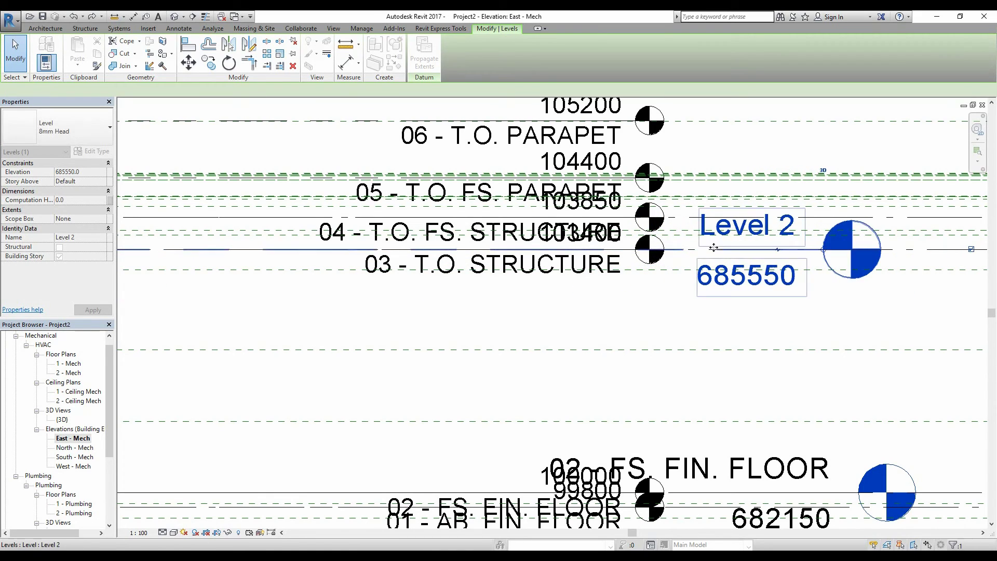
Step: Examine the names and elevations of the linked structure and parapet levels beside Level 2
scroll(612, 239, up, 1)
scroll(597, 291, up, 1)
scroll(482, 337, down, 1)
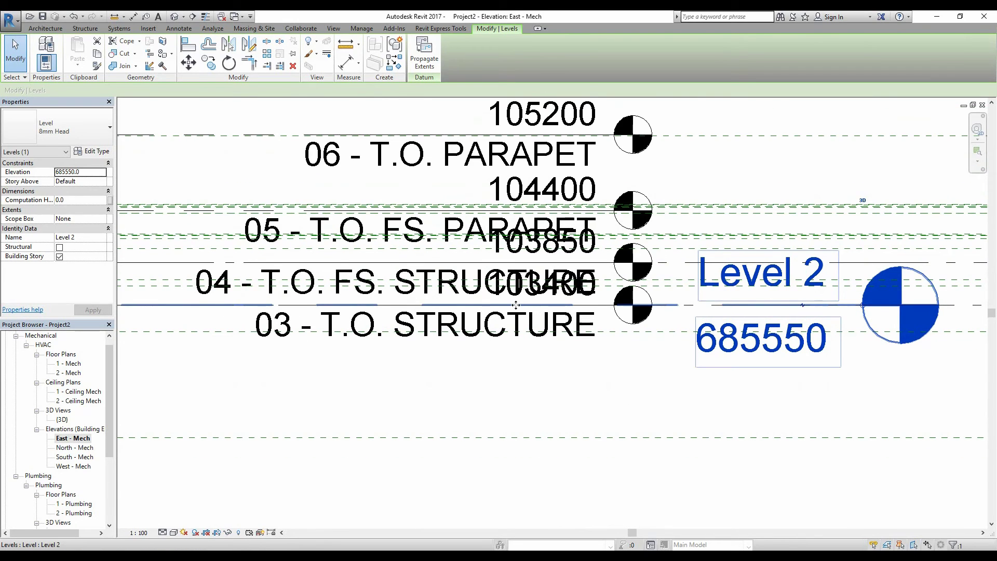
scroll(366, 297, down, 1)
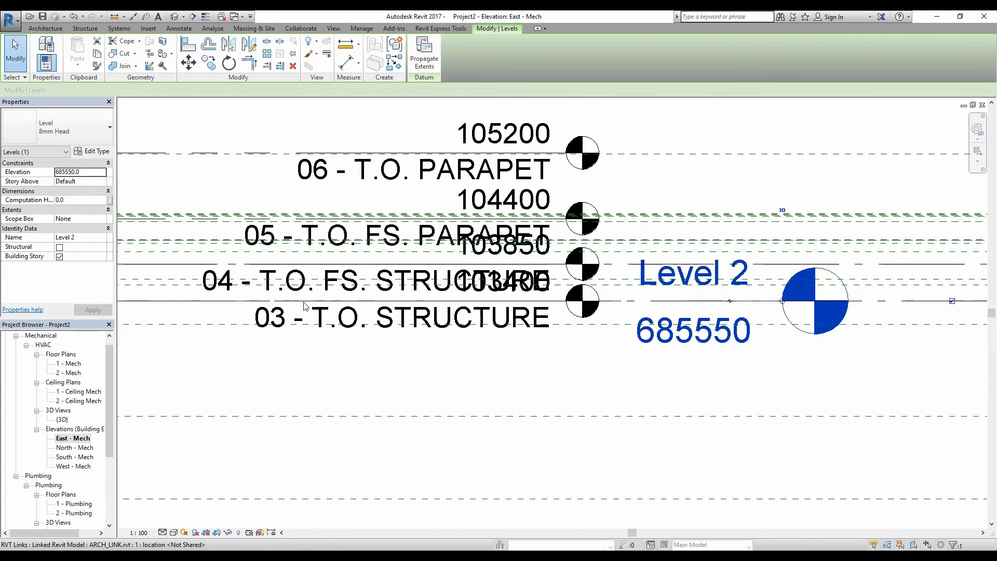
scroll(366, 297, up, 1)
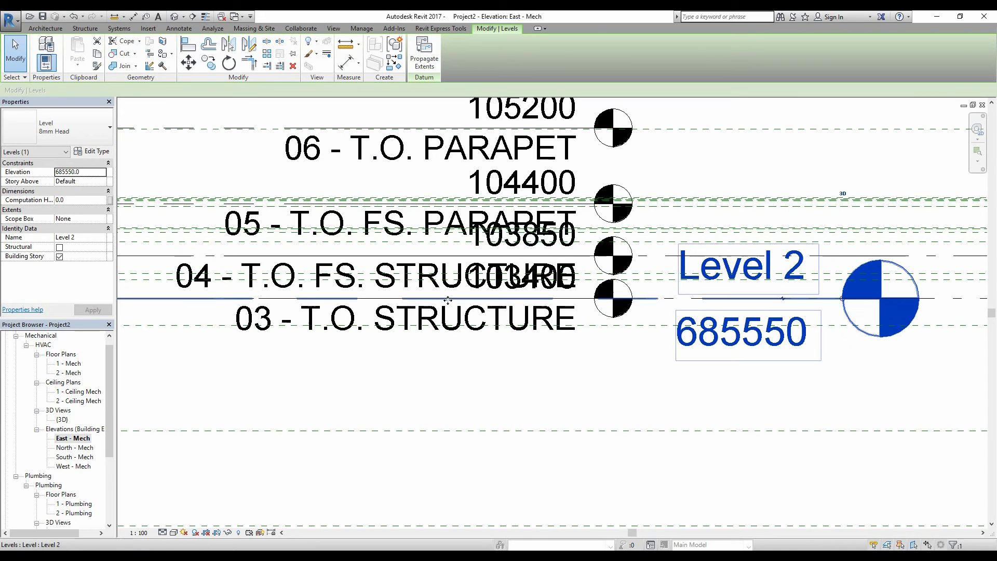
scroll(455, 295, up, 1)
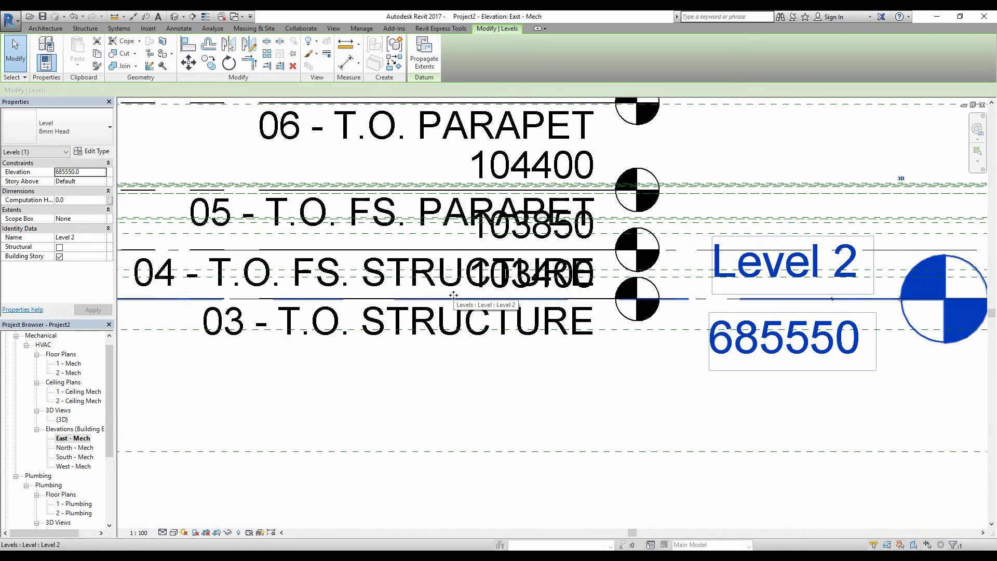
scroll(461, 297, down, 1)
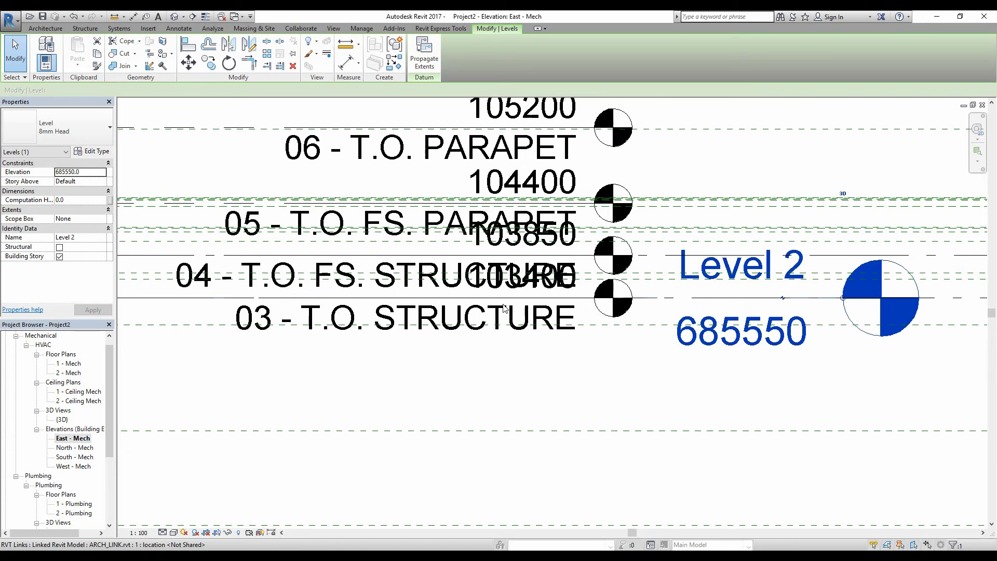
scroll(648, 342, down, 2)
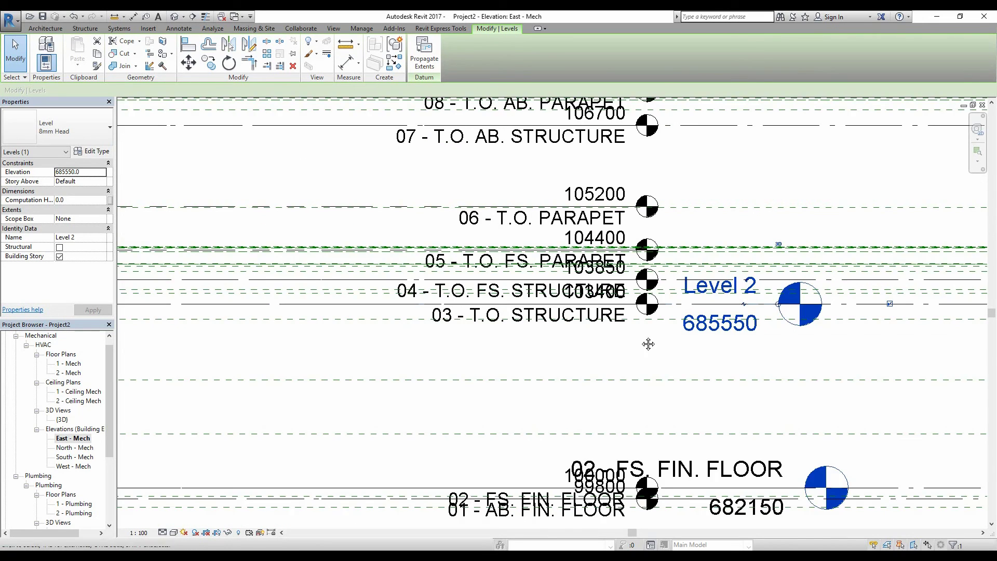
Step: Rename Level 2 as "04 - T.O FS. STRUCTURE"
click(668, 270)
scroll(691, 266, up, 1)
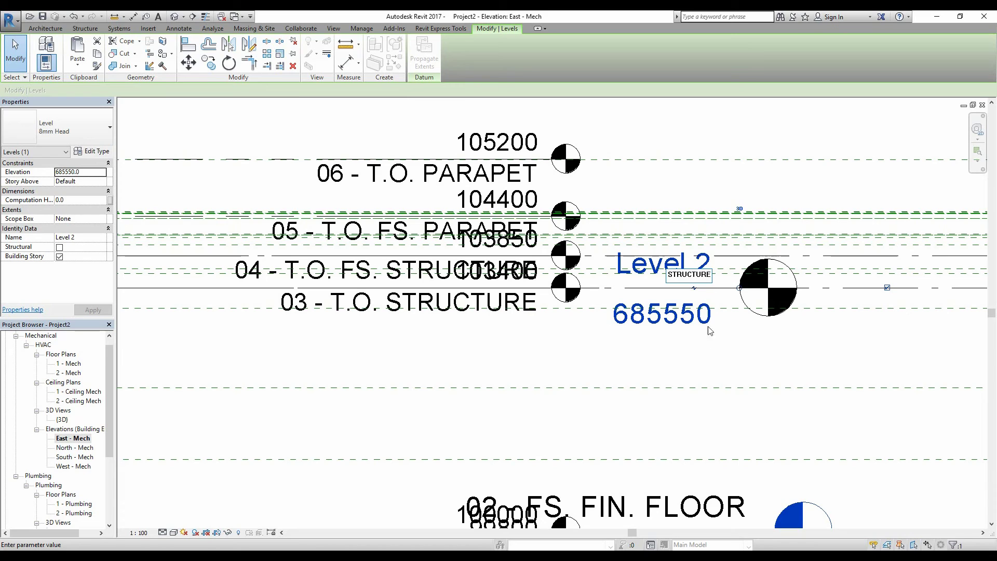
key(Return)
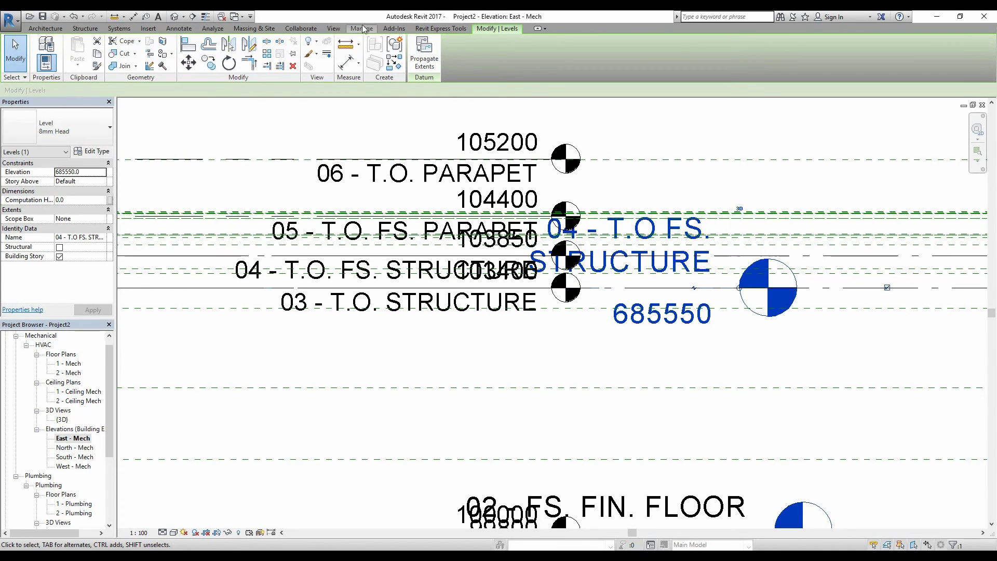
Step: Try to copy the level at 685550 from the linked structural model, STRUCT_LINK.rvt, with Copy/Monitor
click(300, 28)
click(508, 54)
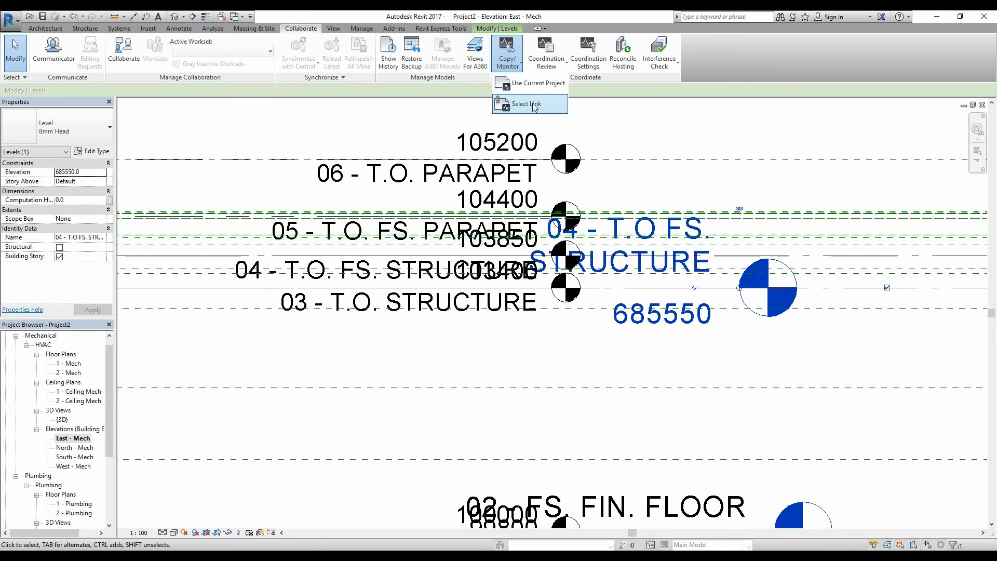
click(526, 103)
click(852, 257)
click(68, 50)
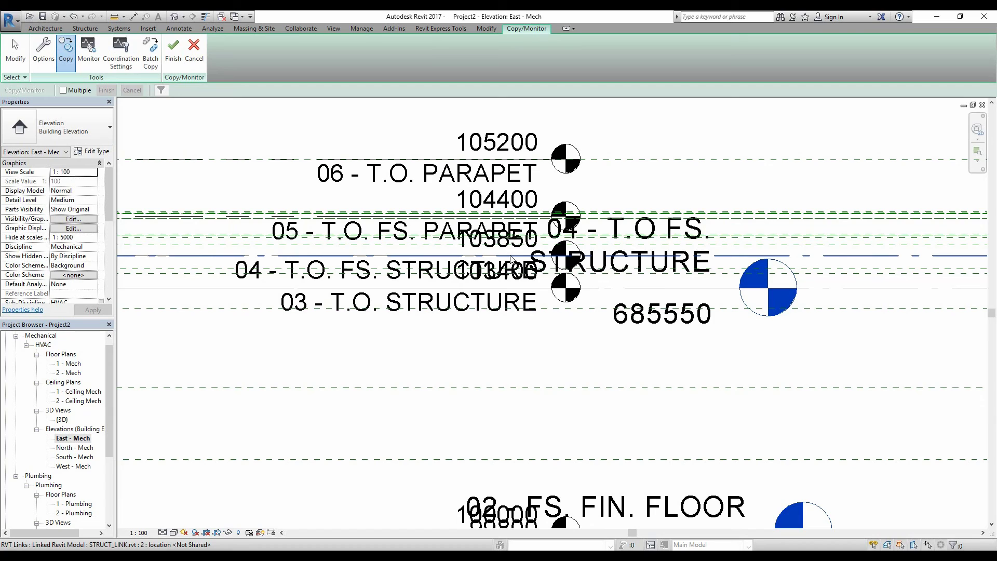
click(478, 289)
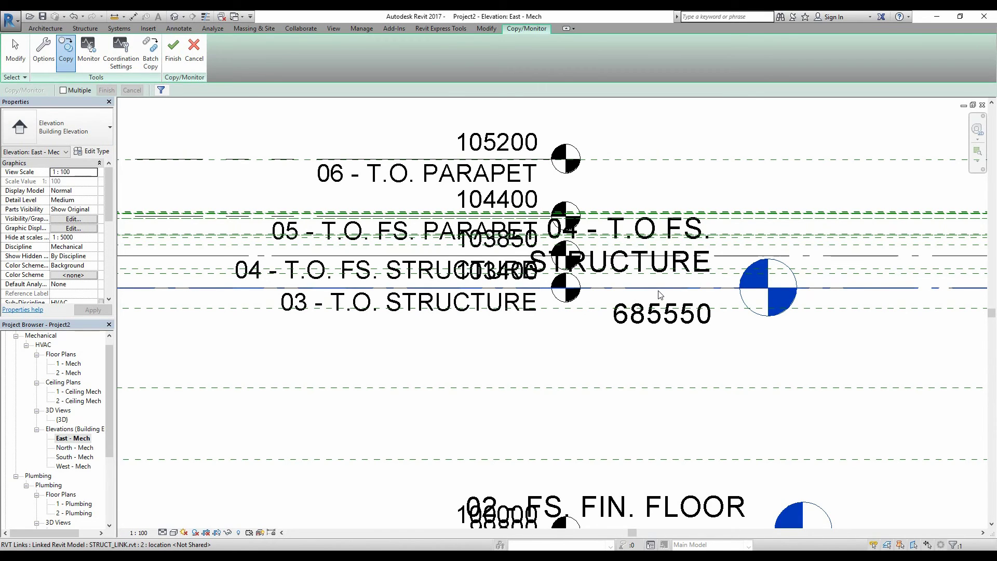
Step: Check the copied SPINE ROOF level, undo the copy and cancel the Copy/Monitor session
key(Escape)
key(z)
key(f)
scroll(546, 284, down, 2)
scroll(737, 287, up, 5)
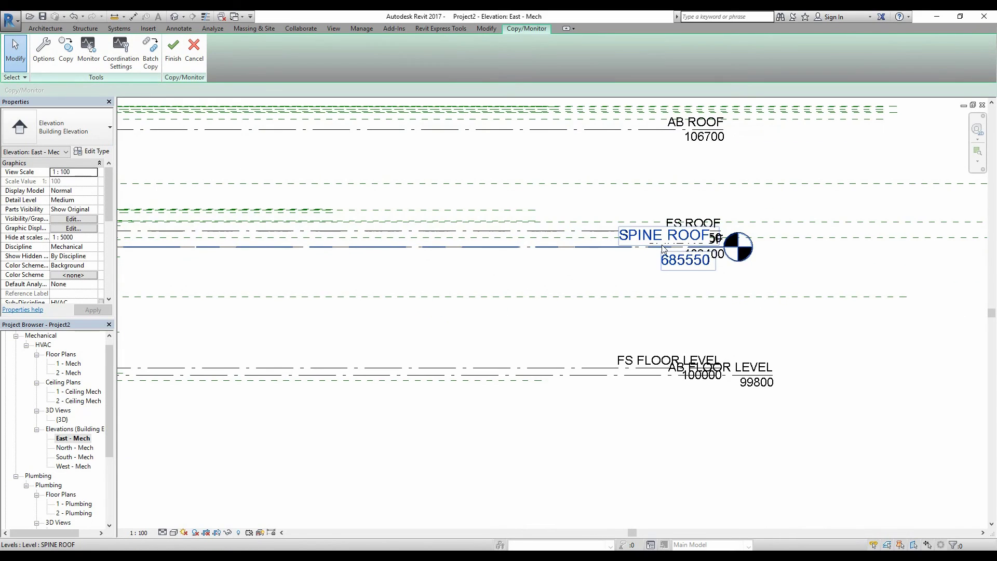
scroll(444, 290, down, 6)
scroll(440, 274, up, 6)
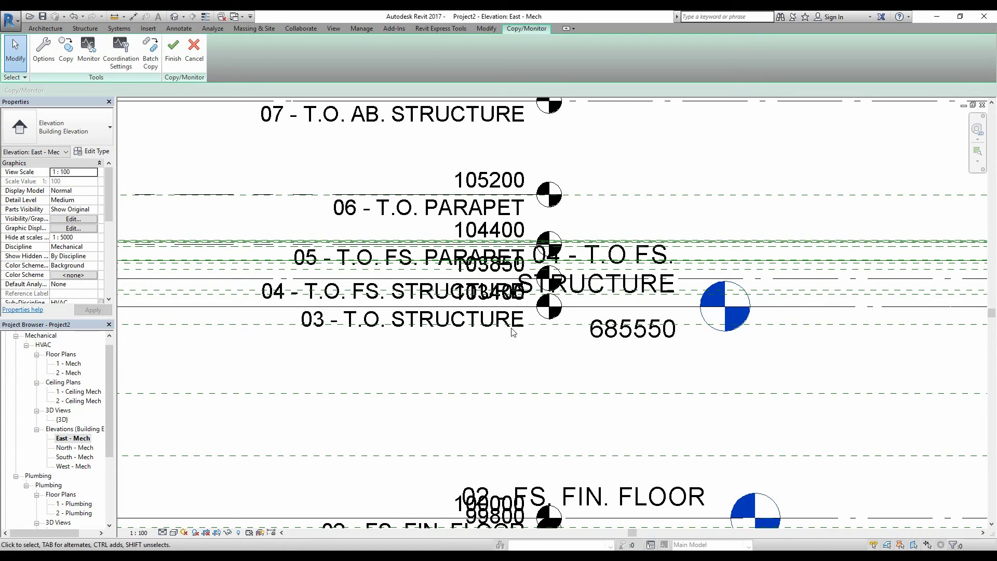
key(ctrl+s)
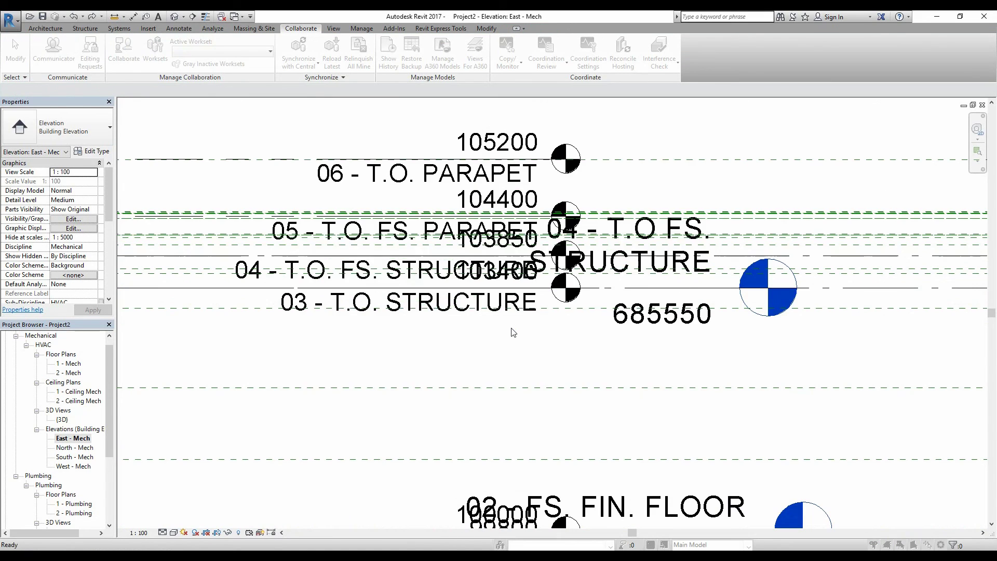
click(665, 397)
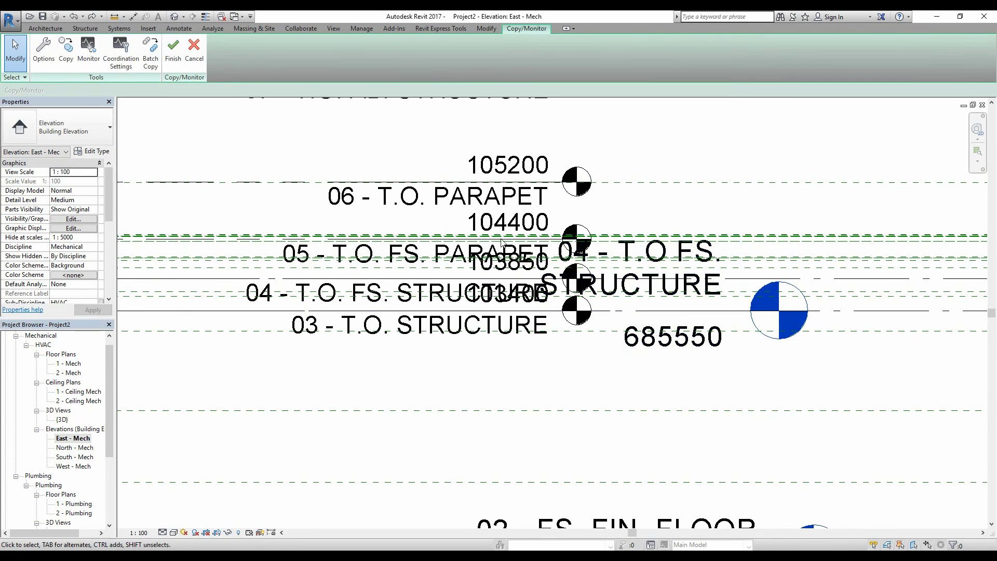
click(194, 52)
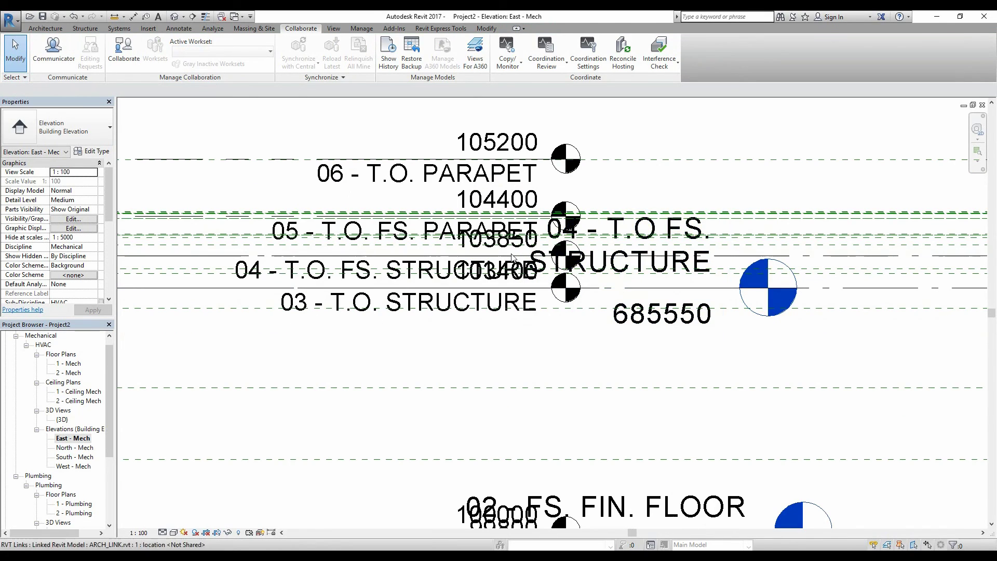
Step: Correct the name of the level at 685550 to "04 - T.O. FS. STRUCTURE"
click(586, 237)
click(652, 235)
click(645, 275)
text(.)
key(Return)
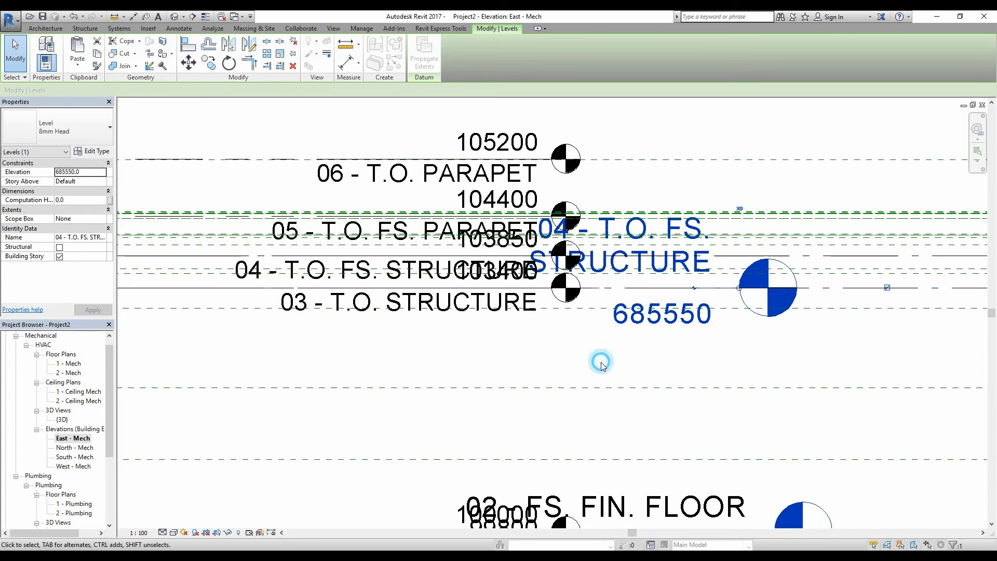
Step: Copy the 04 - T.O. FS. STRUCTURE level from the linked ARCH_LINK.rvt as a monitored level, and finish Copy/Monitor
click(307, 29)
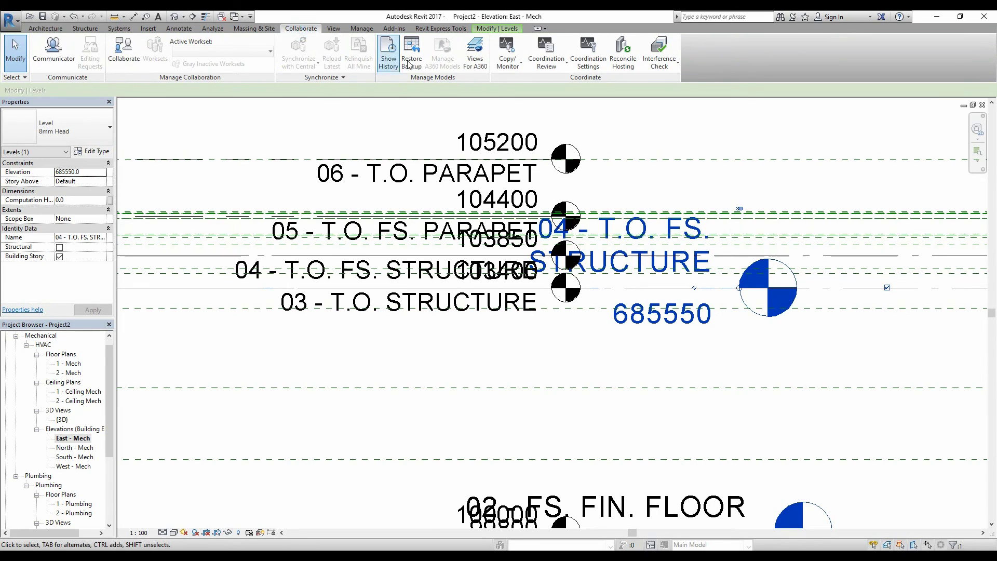
click(507, 51)
click(521, 106)
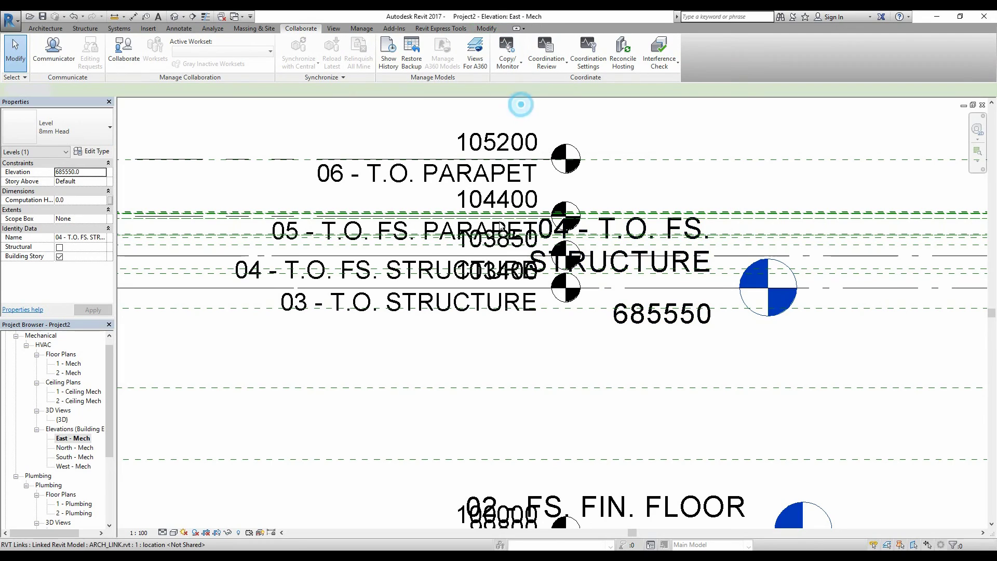
click(498, 275)
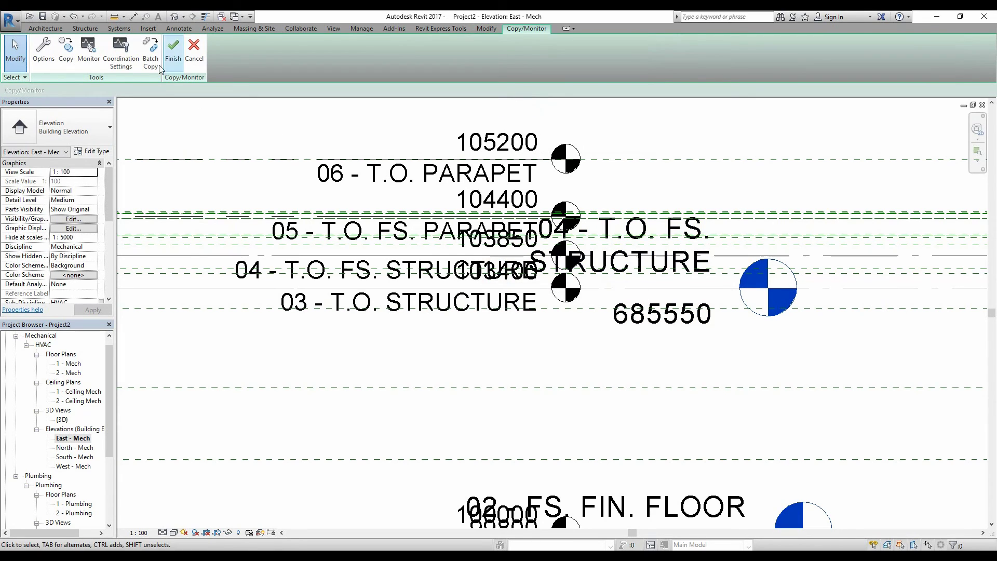
click(66, 49)
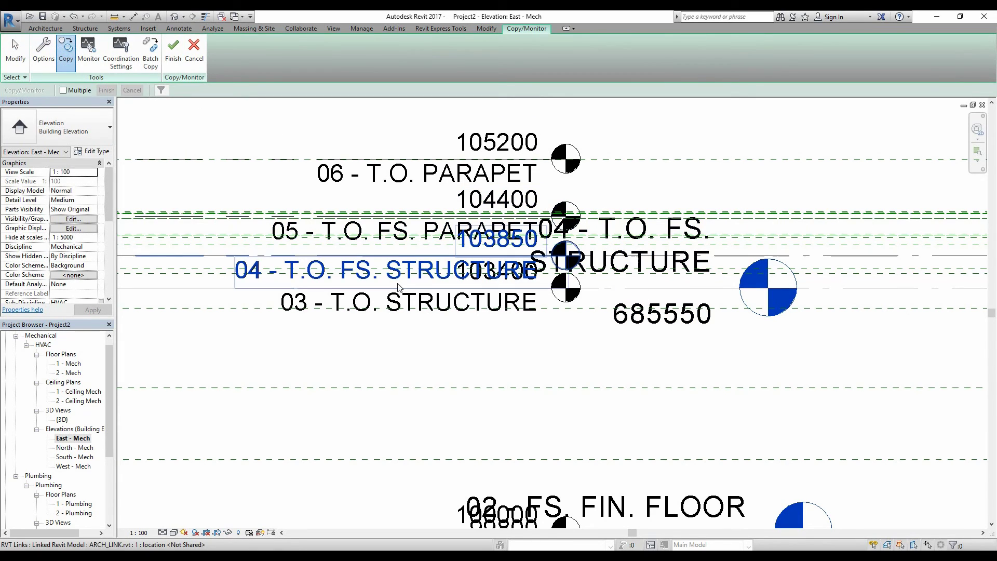
click(362, 257)
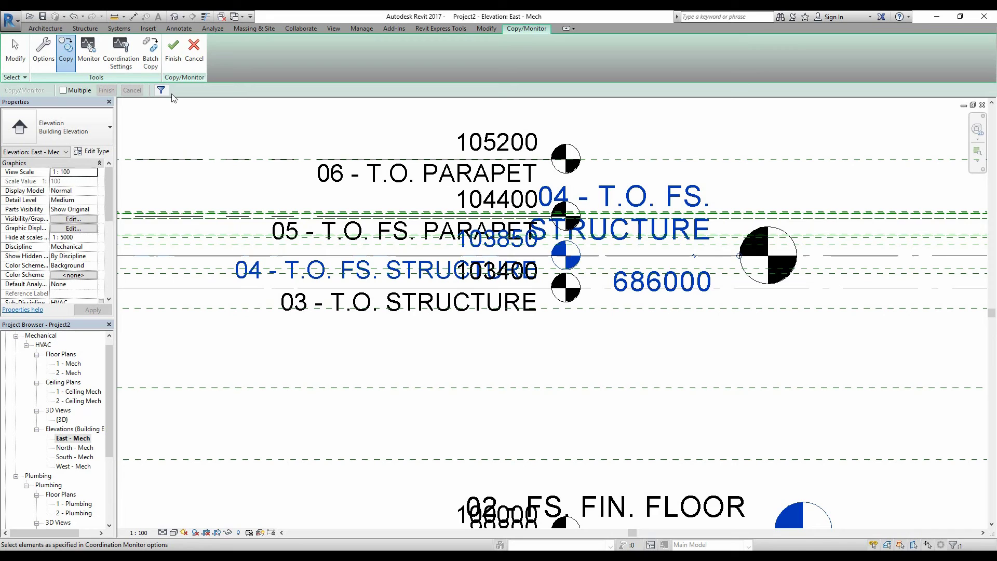
click(173, 49)
Step: Clear the selection and examine the two monitored project levels against the linked model's levels
scroll(623, 303, down, 3)
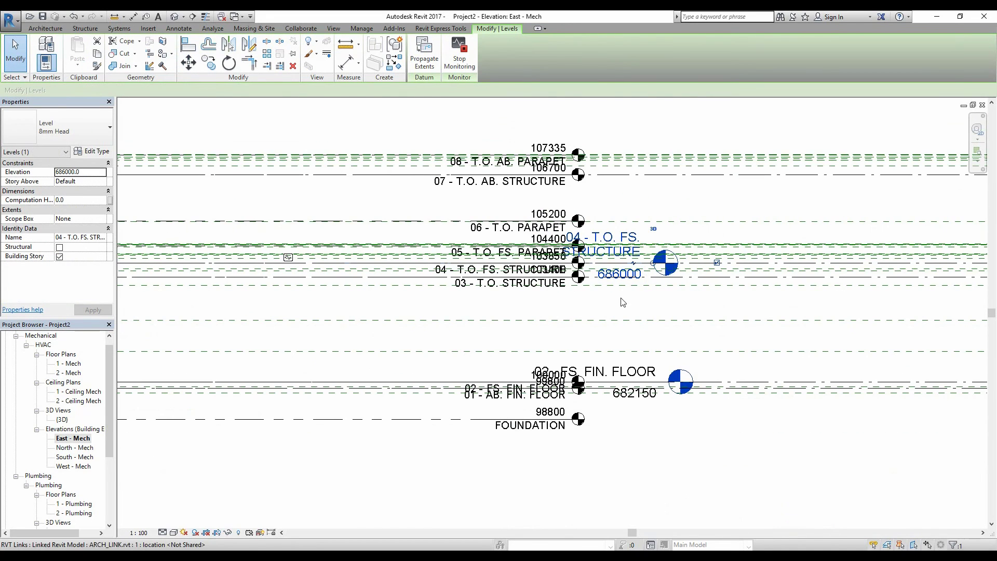
scroll(657, 345, up, 2)
scroll(653, 344, down, 3)
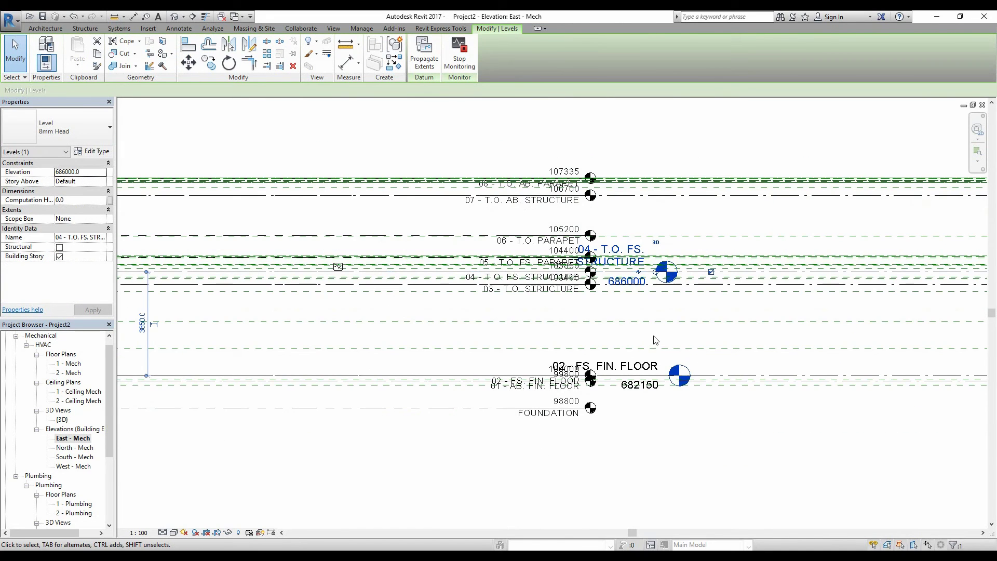
key(Escape)
scroll(667, 340, up, 2)
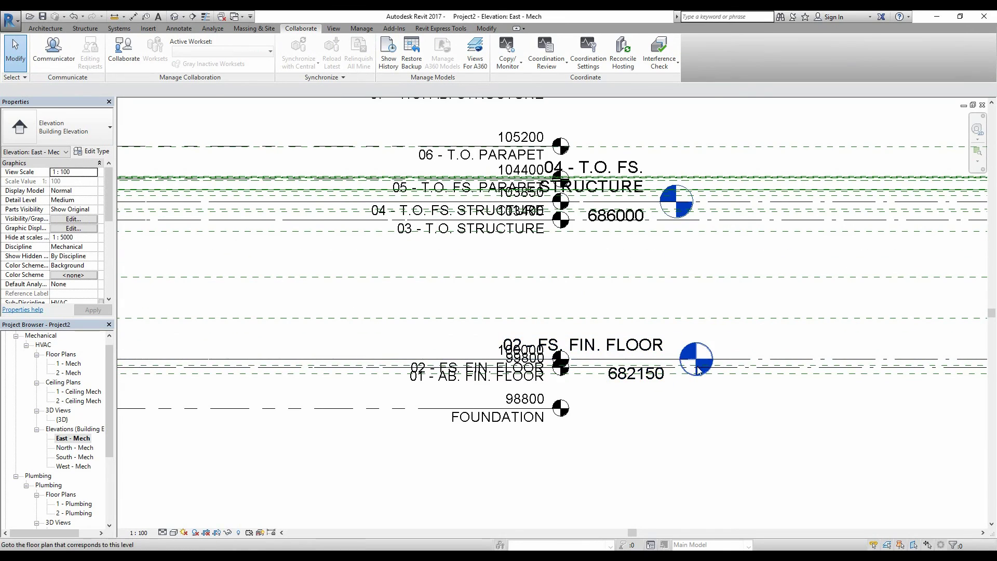
scroll(663, 371, up, 2)
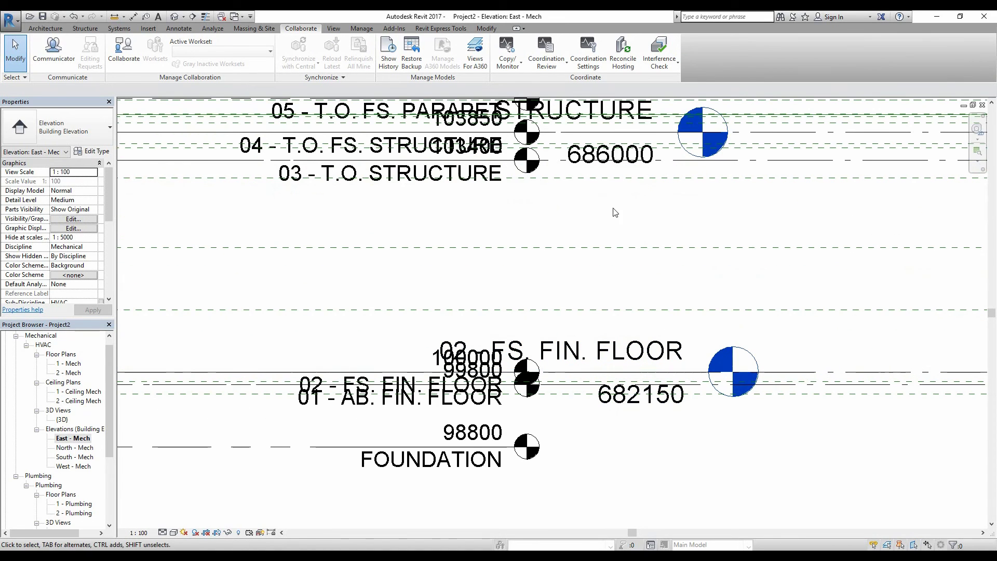
middle_drag(631, 243, 664, 270)
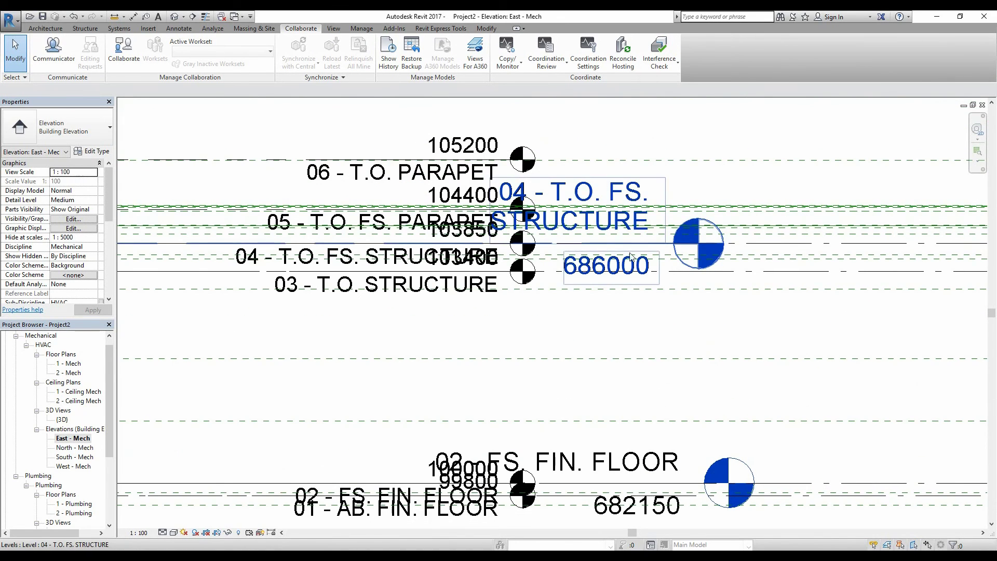
scroll(658, 373, down, 1)
scroll(659, 373, down, 5)
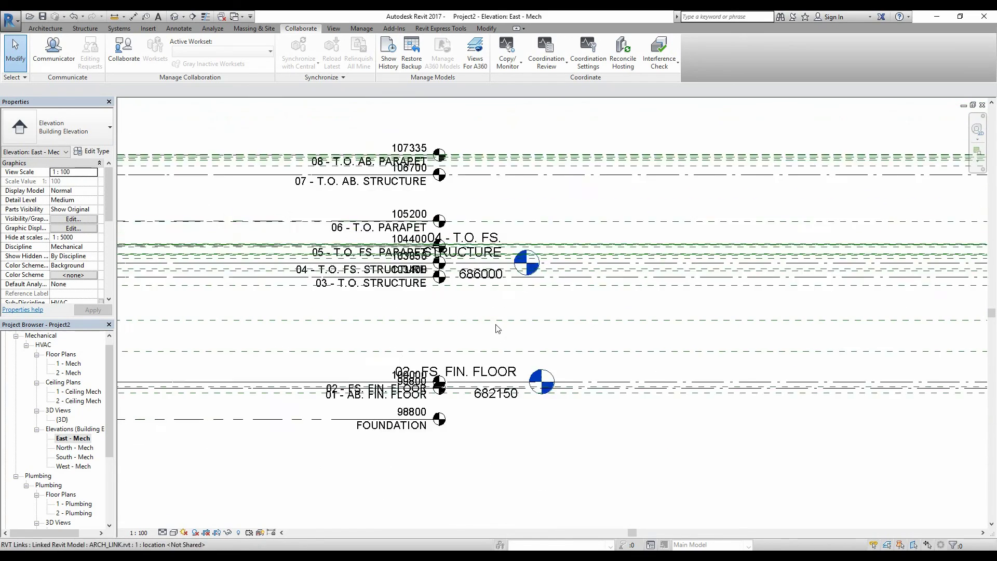
scroll(532, 329, up, 4)
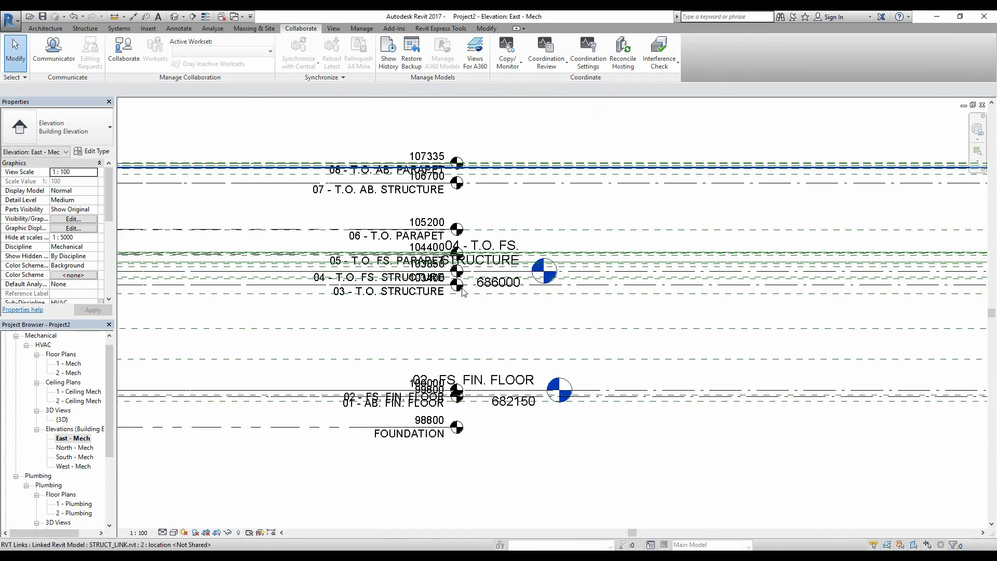
scroll(514, 312, down, 1)
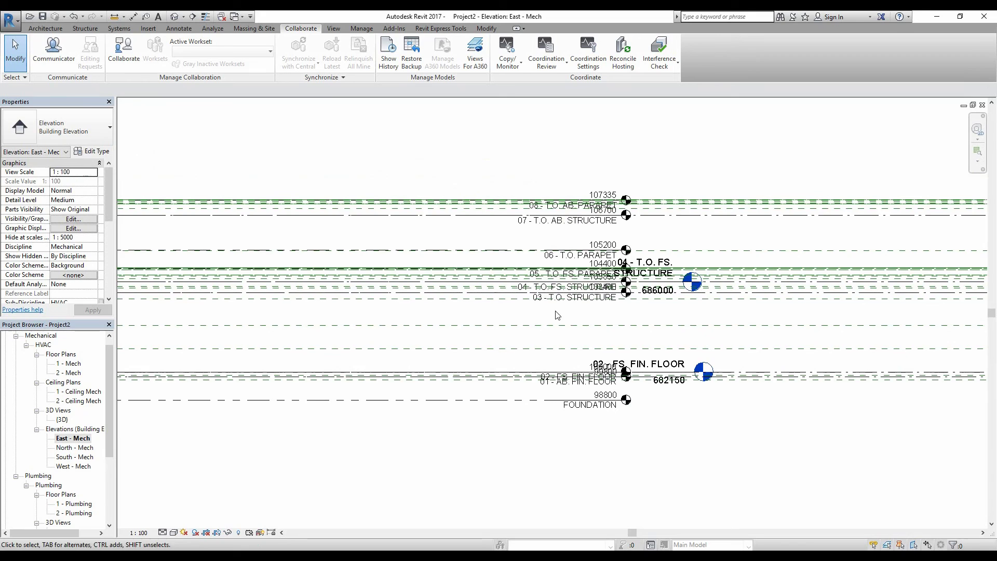
Step: Inspect the elevation of the project's 04 - T.O. FS. STRUCTURE level against the linked levels and clear the selection
scroll(655, 292, up, 3)
scroll(656, 292, down, 4)
scroll(655, 292, up, 3)
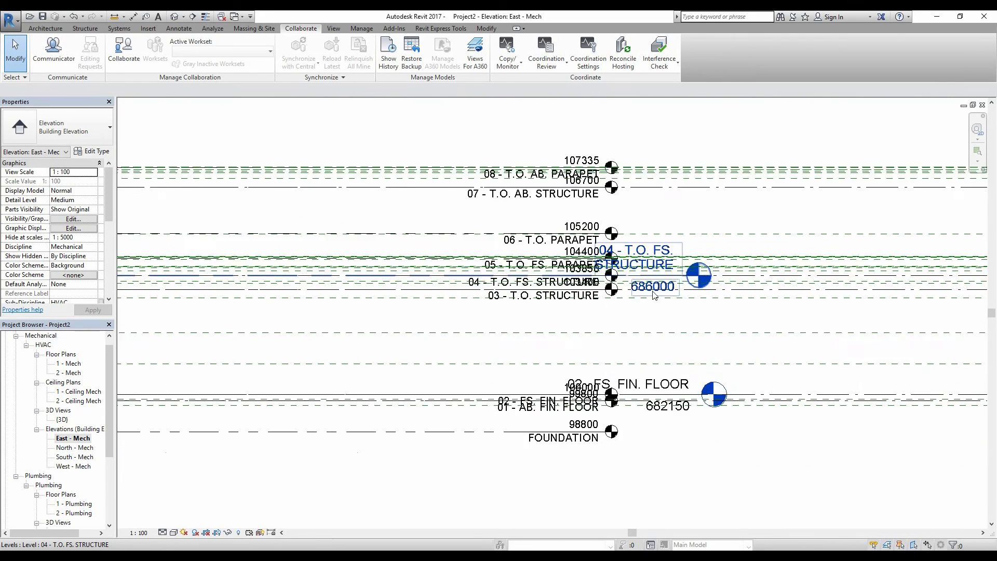
scroll(653, 295, up, 1)
double_click(662, 284)
click(661, 314)
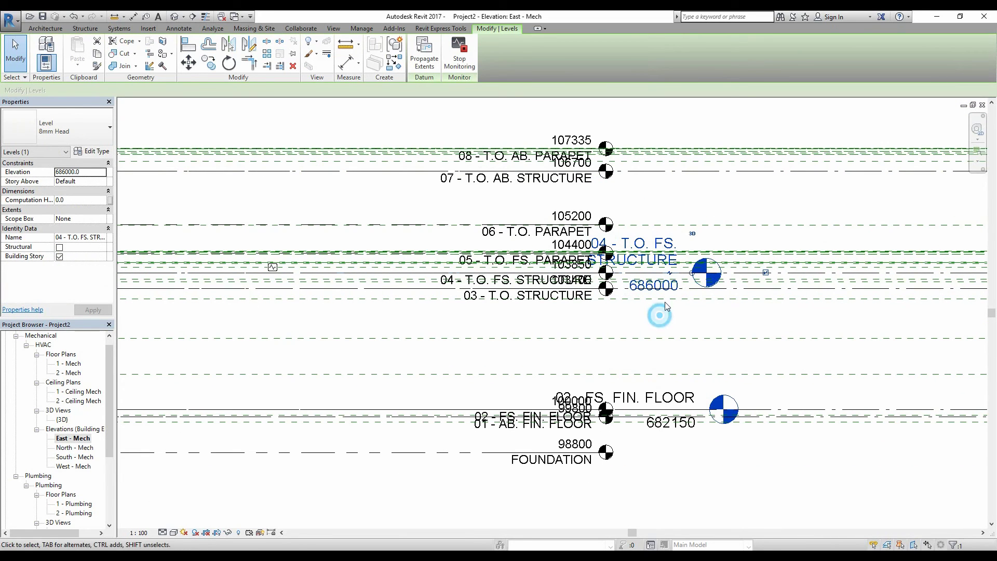
click(662, 337)
key(Escape)
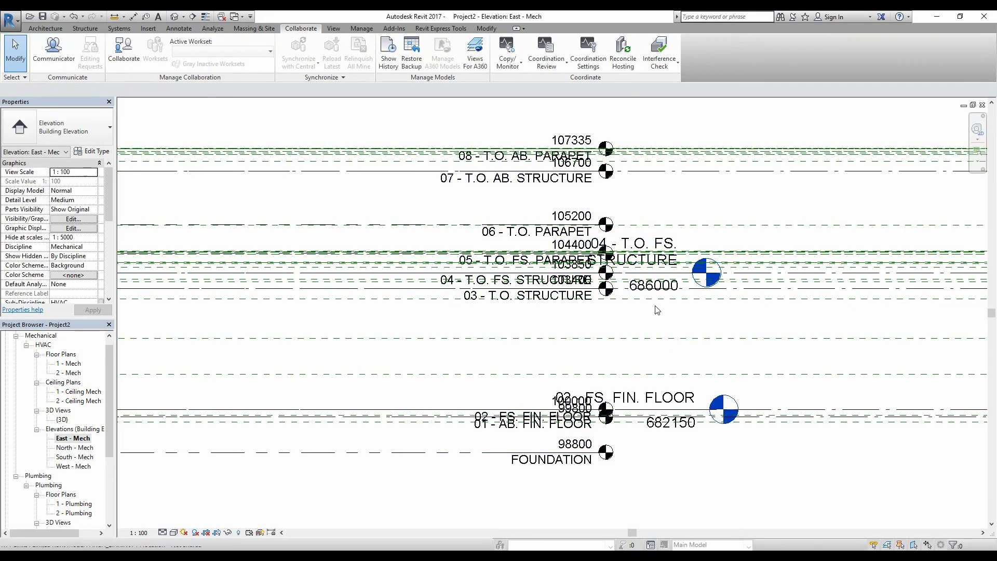
Step: Examine the East - Mech elevation from the linked levels down to the long horizontal line at the model's base
scroll(627, 339, down, 5)
scroll(626, 339, down, 3)
middle_drag(536, 303, 533, 172)
middle_drag(497, 363, 490, 222)
scroll(554, 407, up, 5)
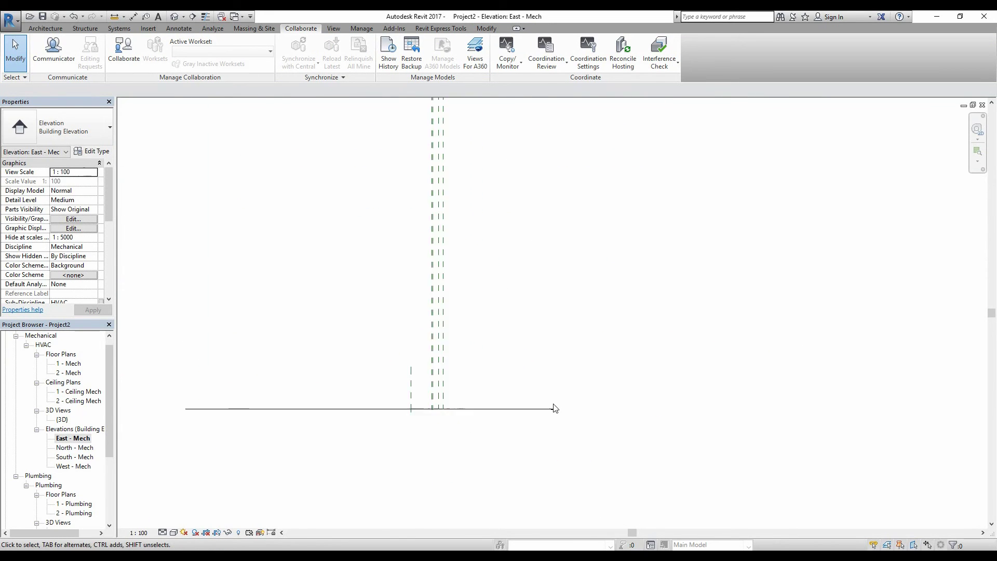
scroll(553, 399, down, 3)
middle_drag(525, 372, 546, 306)
scroll(561, 318, down, 3)
middle_click(561, 319)
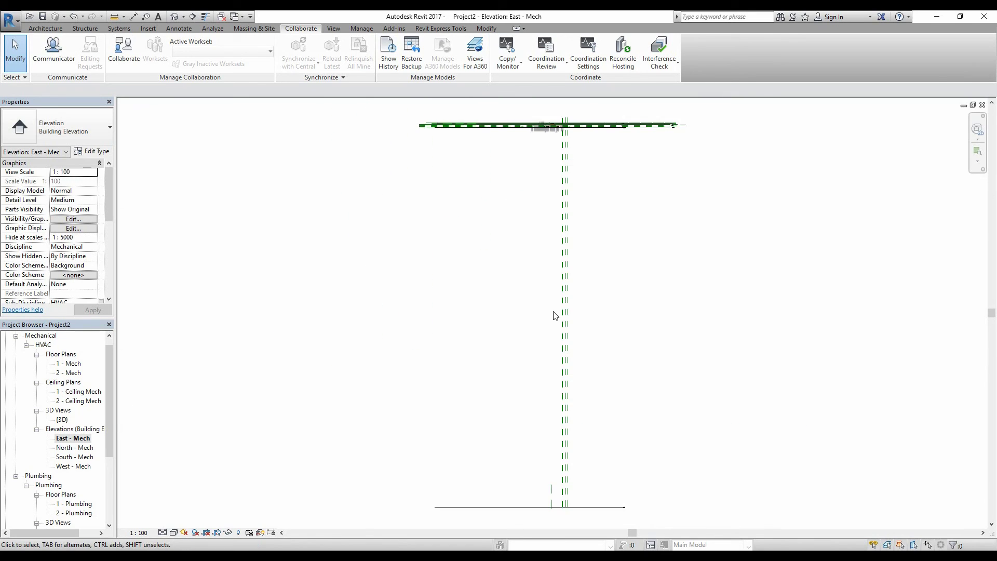
Step: Make the Project Base Point and Survey Point of the Site category visible in the East - Mech elevation
key(v)
key(g)
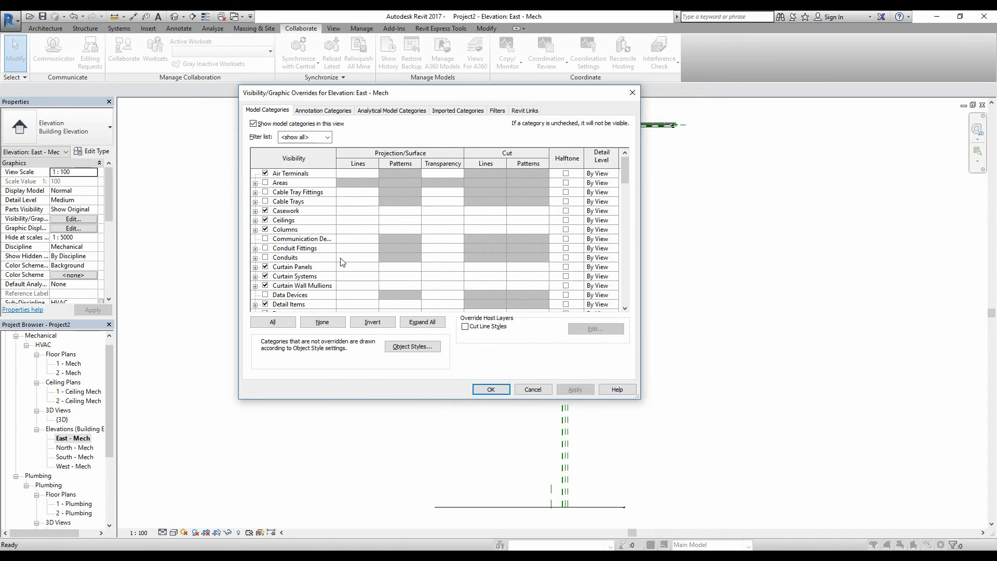
click(358, 231)
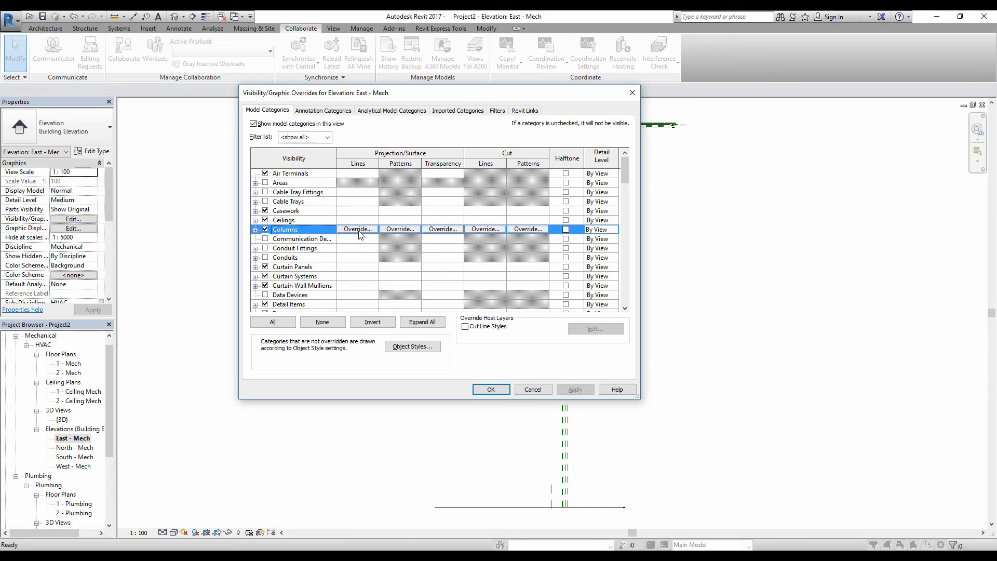
key(s)
scroll(363, 260, down, 2)
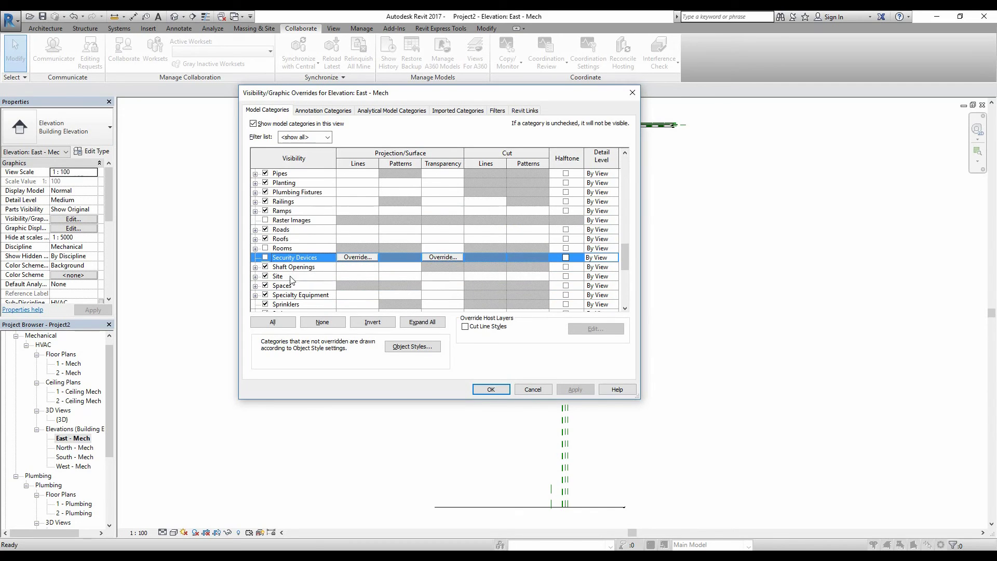
click(255, 276)
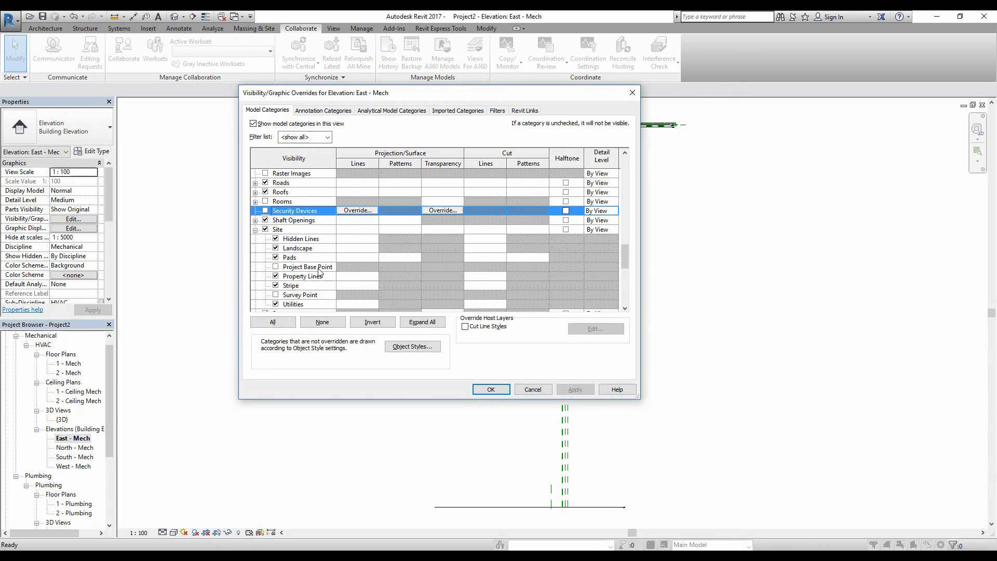
click(275, 267)
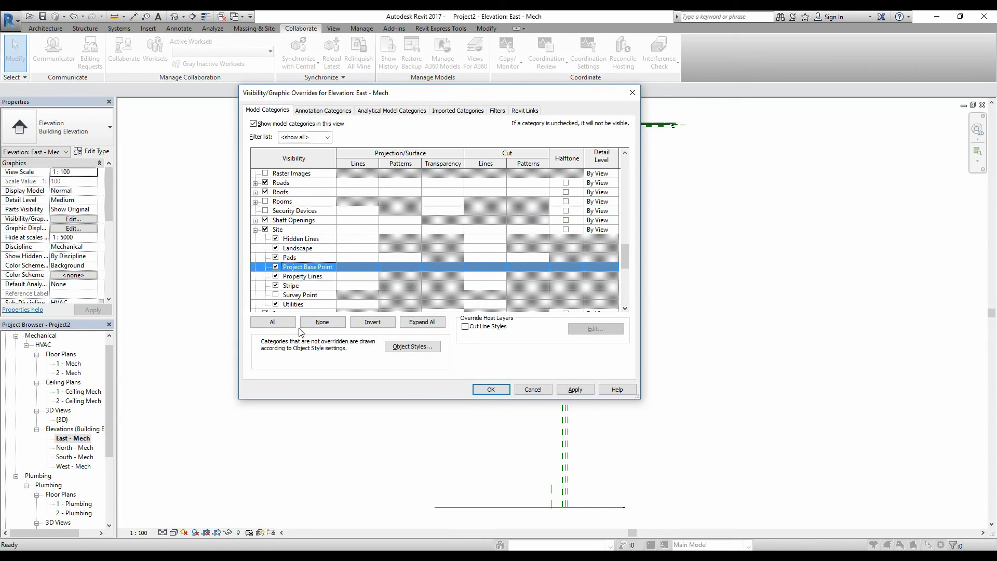
click(276, 295)
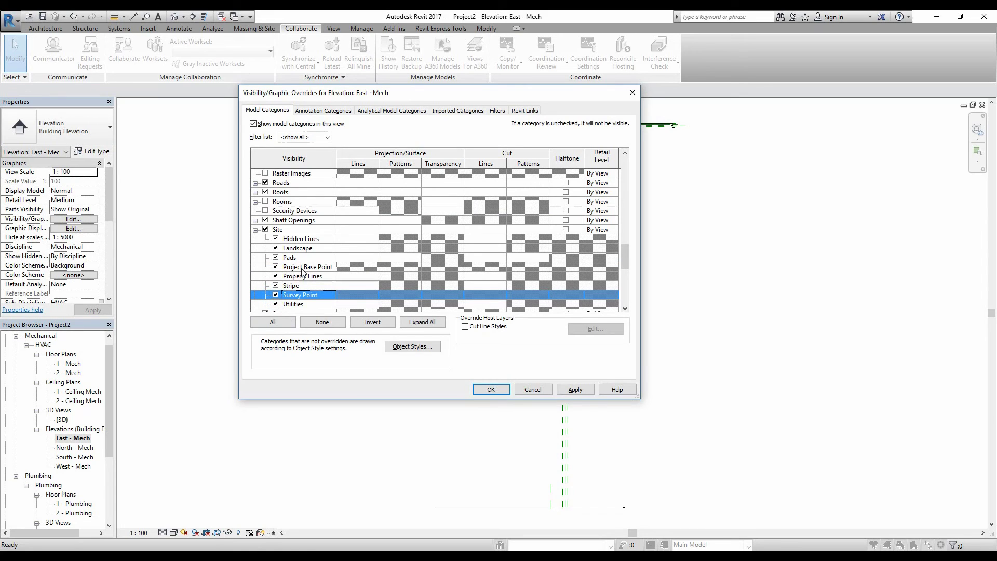
click(575, 389)
click(490, 390)
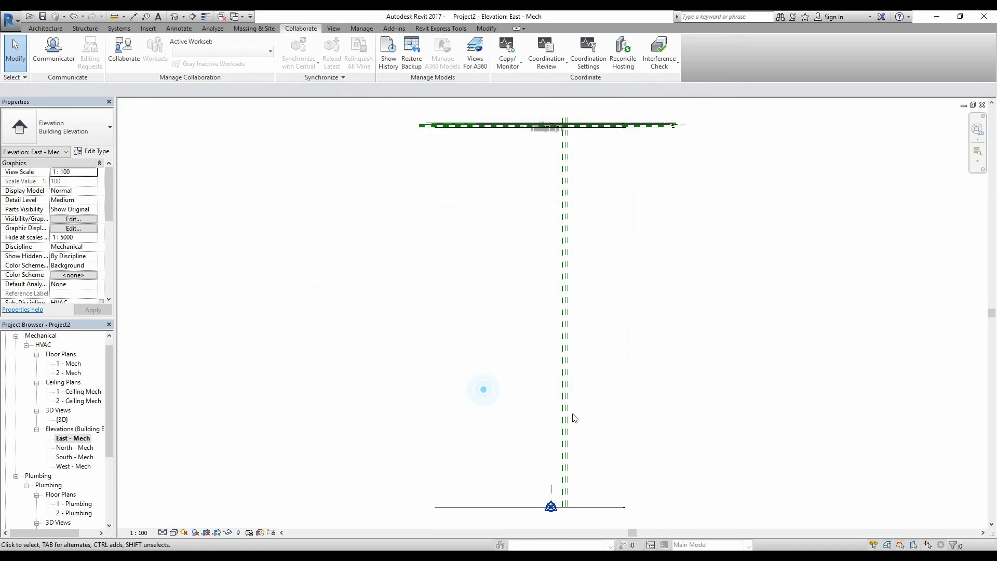
Step: Inspect the coordinates of the overlapping project base point and survey point at the bottom of the elevation
scroll(613, 363, up, 4)
scroll(522, 331, up, 4)
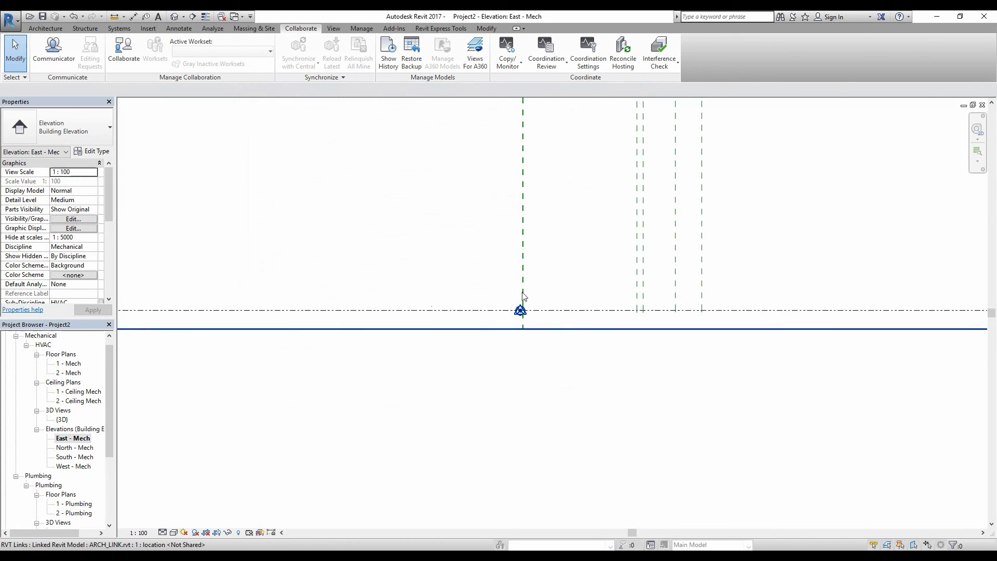
drag(480, 291, 581, 362)
scroll(519, 321, up, 5)
scroll(549, 344, up, 2)
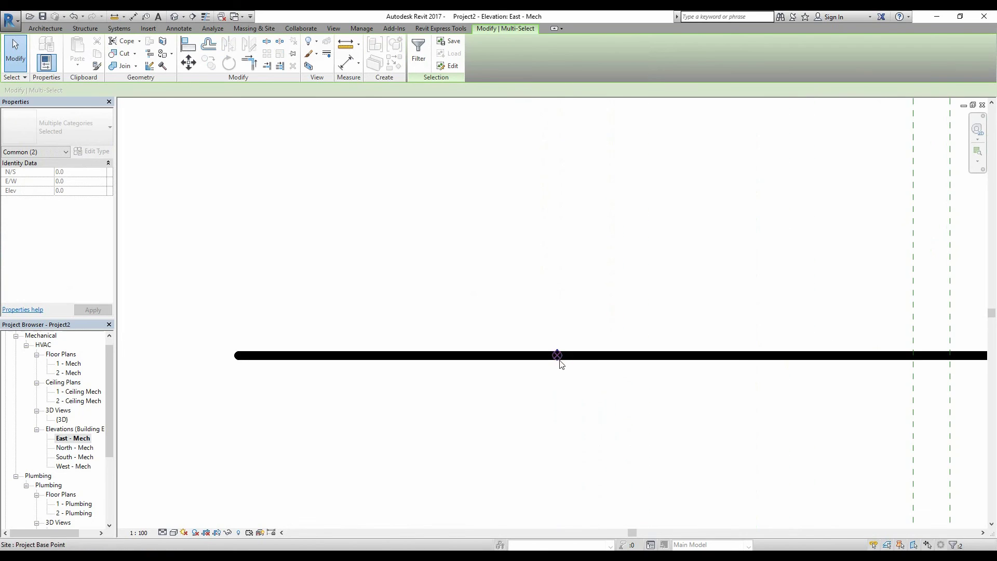
click(557, 359)
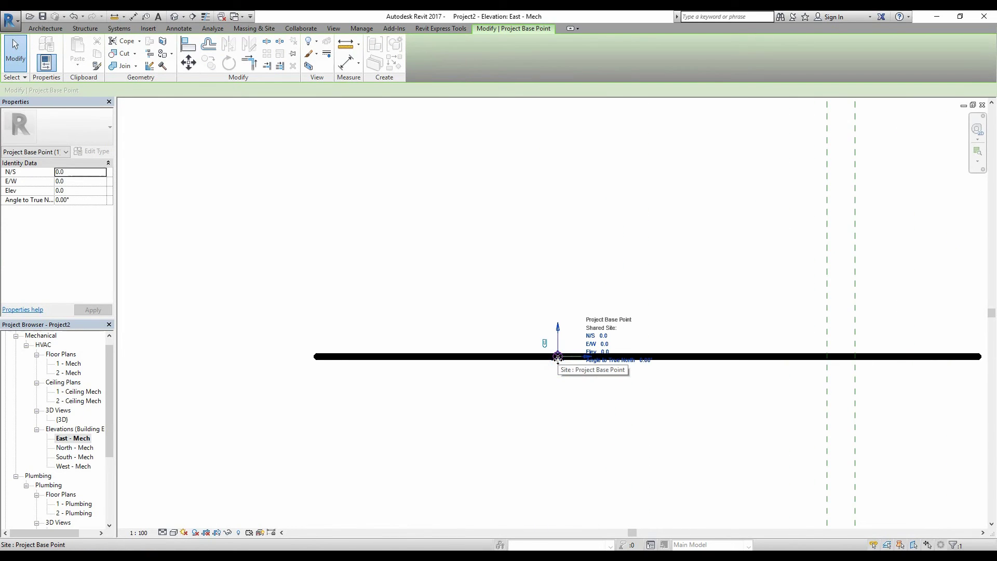
click(531, 298)
drag(532, 329, 614, 395)
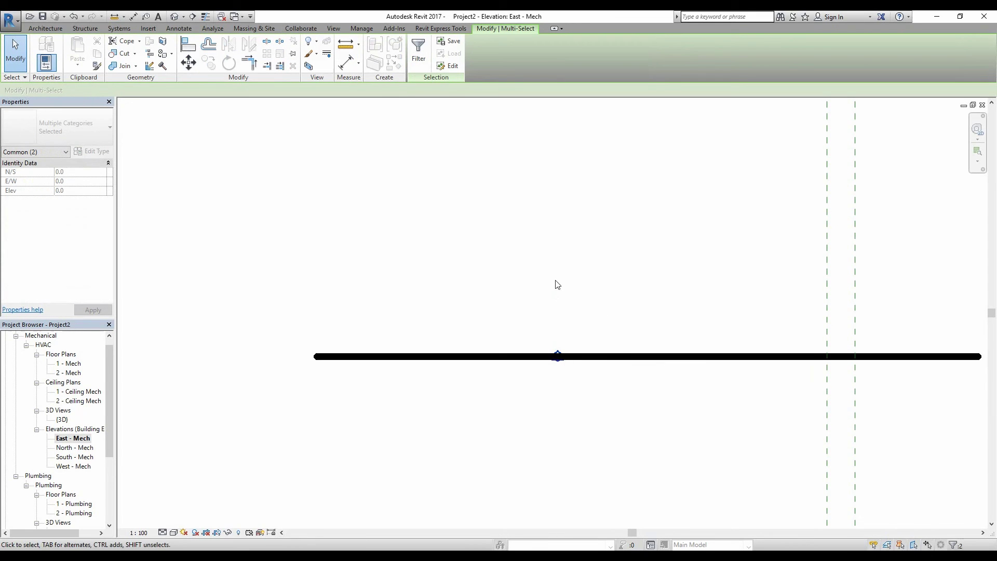
Step: Examine the height of the linked building models relative to the project base point and survey point
scroll(561, 291, up, 6)
scroll(569, 314, down, 4)
middle_drag(566, 367, 554, 485)
scroll(554, 485, down, 5)
mouse_move(556, 420)
middle_down()
mouse_move(568, 392)
mouse_move(557, 422)
middle_up()
scroll(557, 423, down, 3)
scroll(557, 181, up, 5)
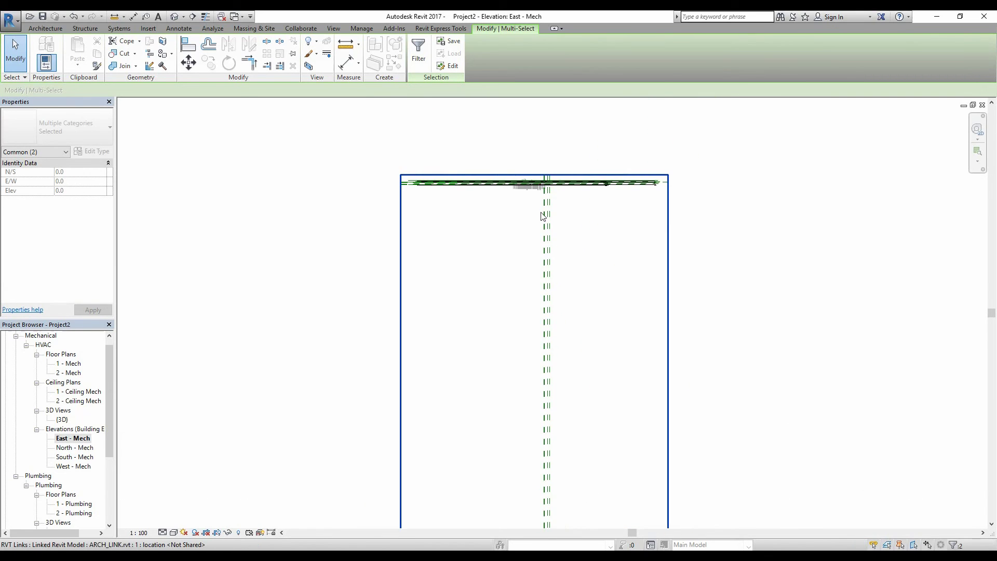
middle_drag(556, 181, 525, 285)
scroll(491, 285, up, 3)
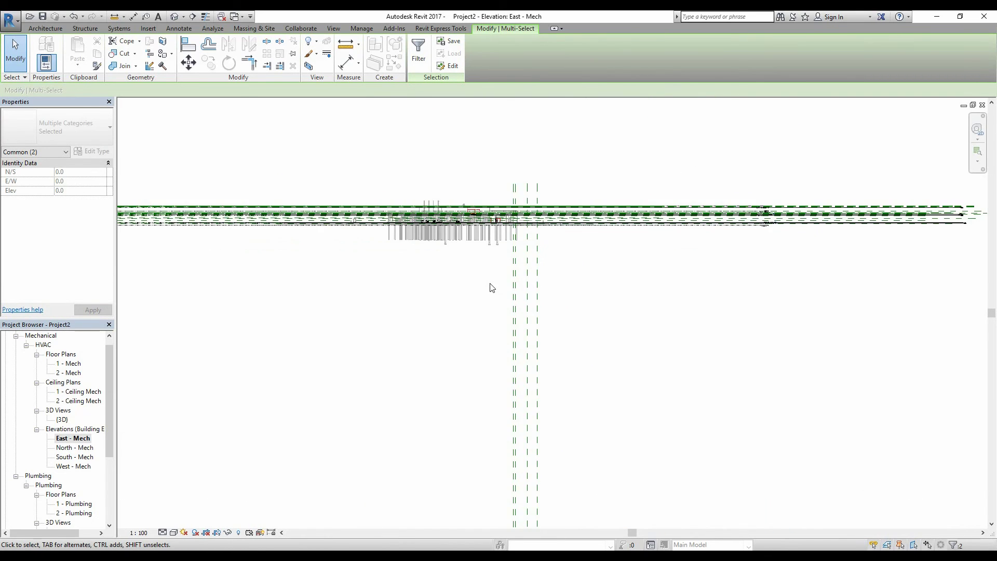
scroll(436, 229, up, 2)
scroll(418, 244, down, 3)
scroll(488, 285, up, 5)
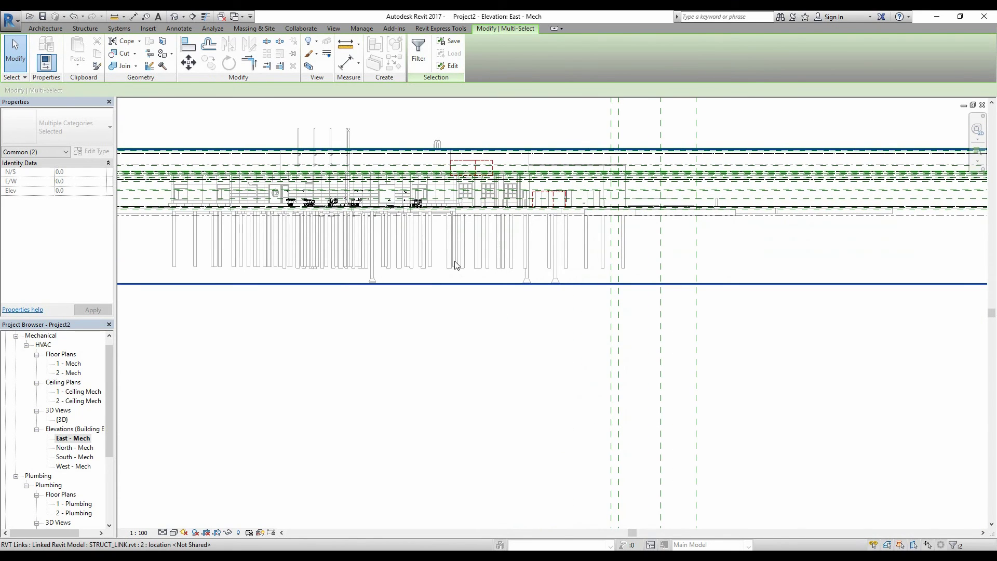
scroll(456, 352, down, 3)
middle_drag(452, 399, 511, 218)
scroll(483, 224, down, 2)
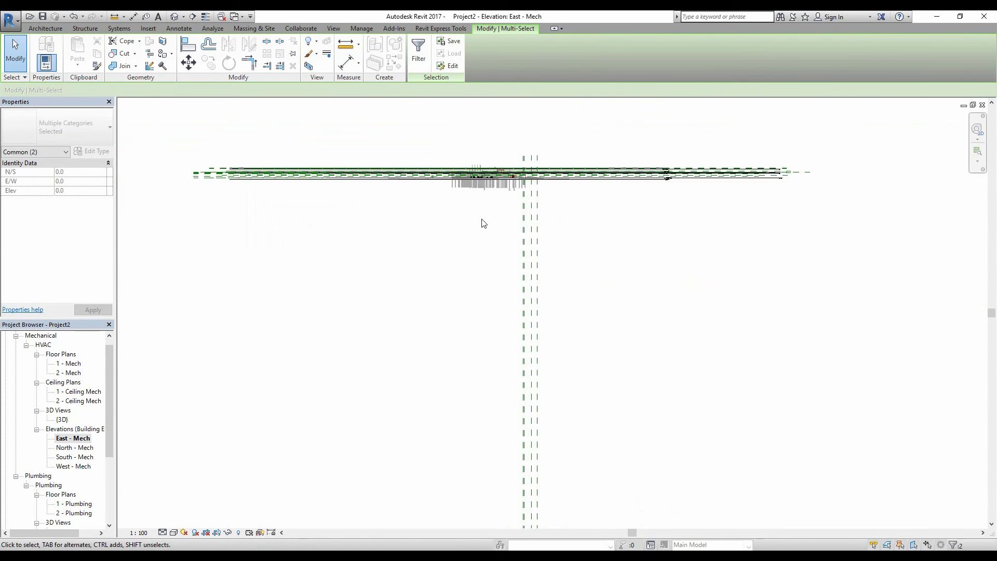
middle_drag(479, 260, 503, 285)
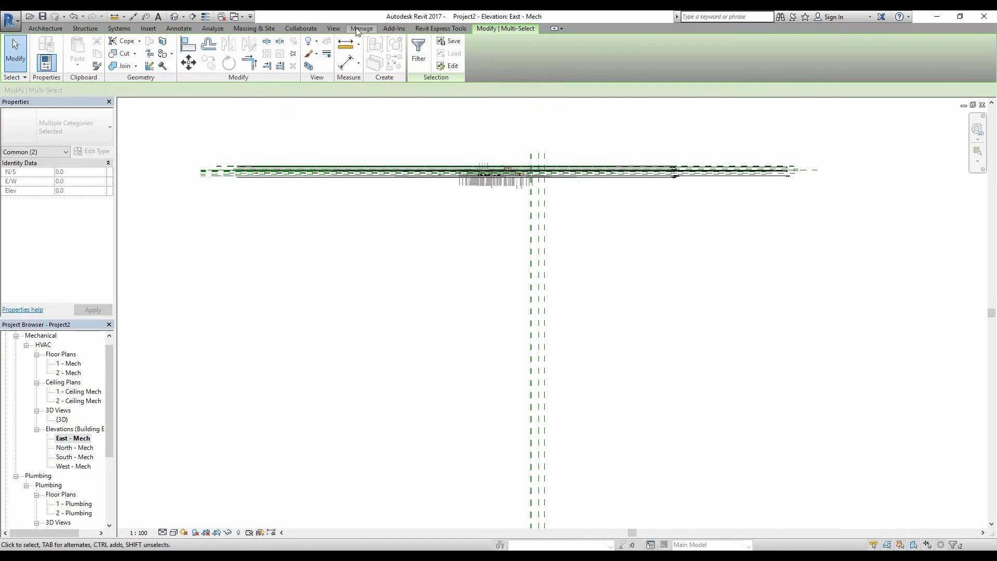
scroll(495, 192, up, 1)
click(494, 189)
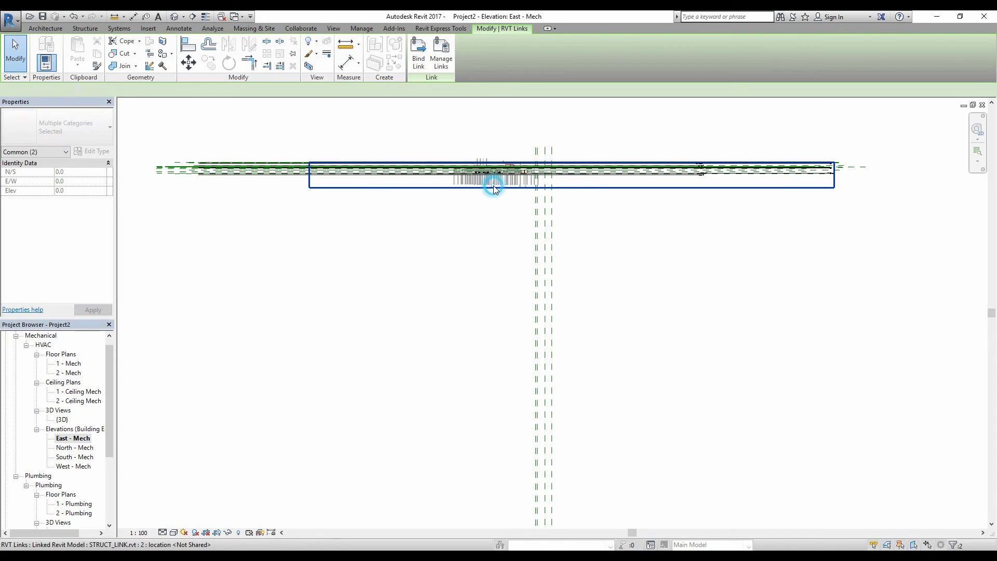
click(475, 250)
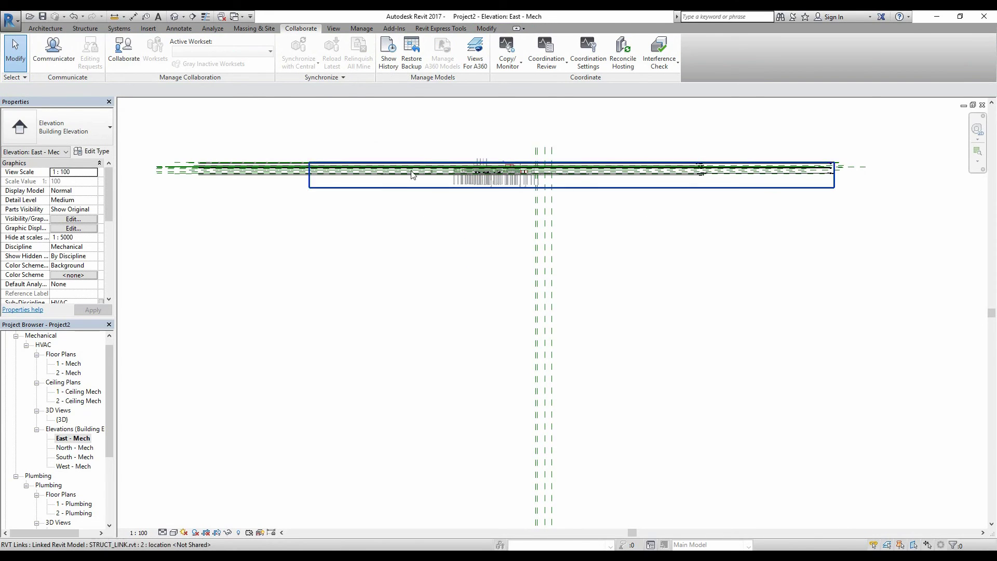
scroll(442, 179, up, 1)
click(491, 192)
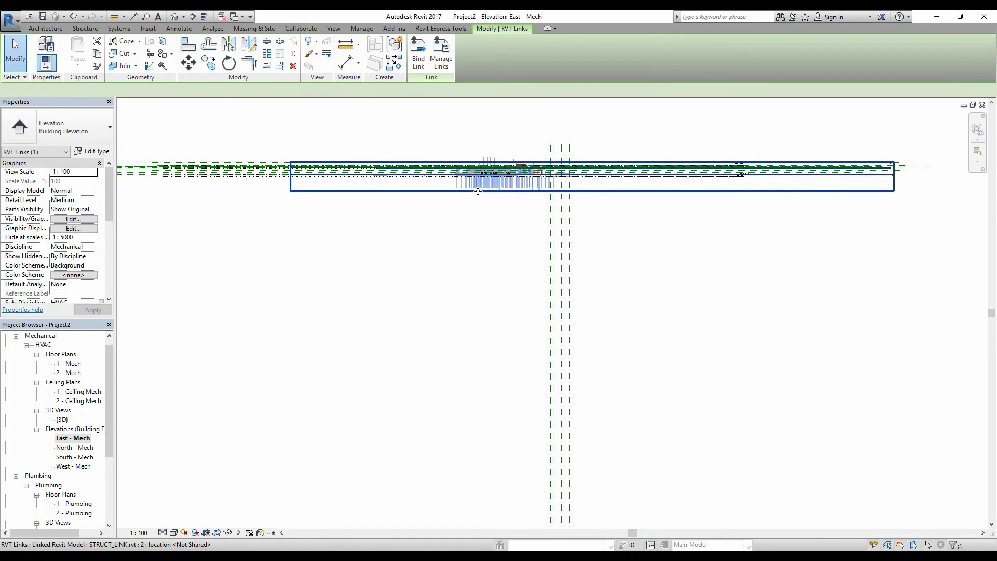
key(Delete)
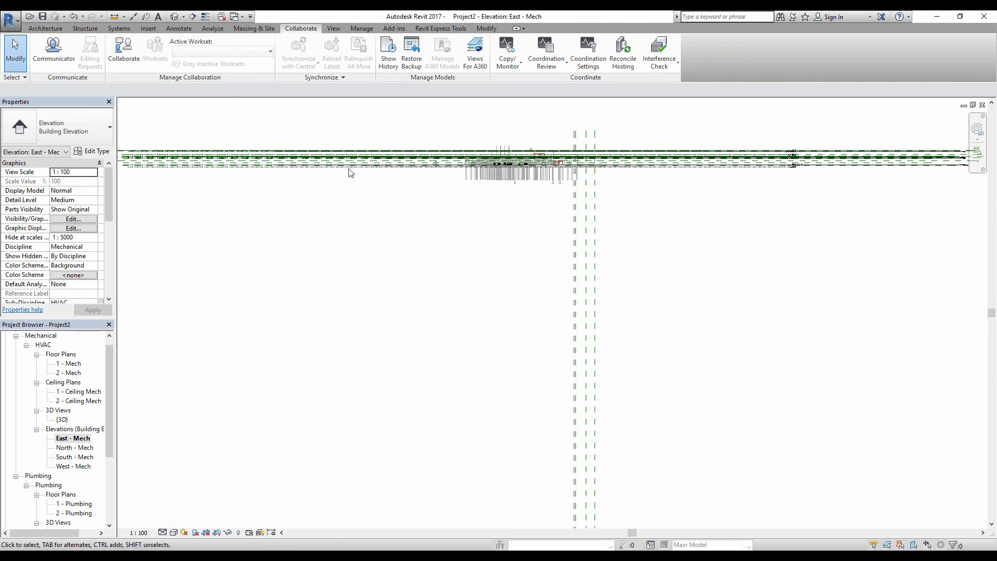
Step: Reconcile the shared site of the ARCH_LINK.rvt link by acquiring its shared coordinate system at the Internal position
click(327, 173)
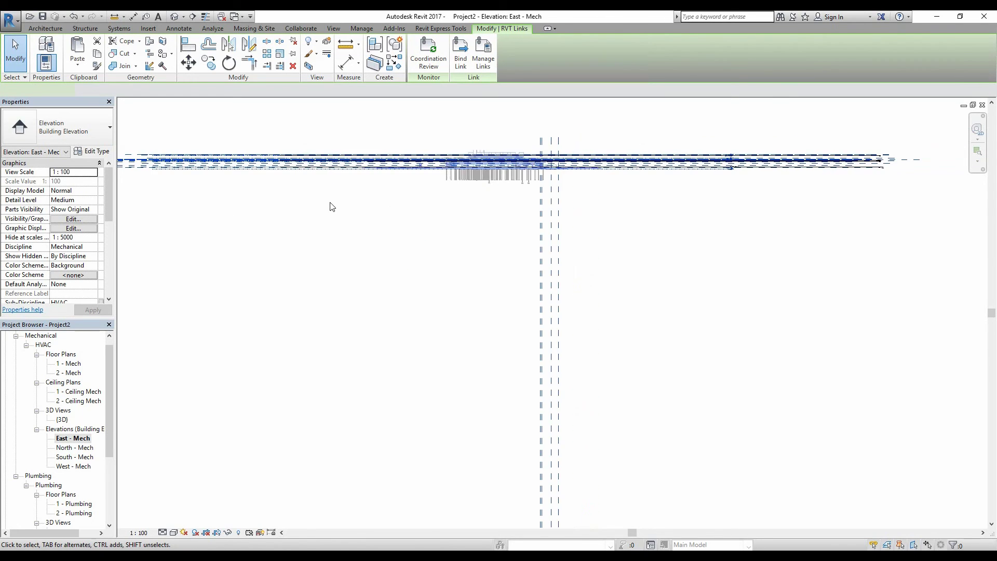
scroll(327, 207, down, 2)
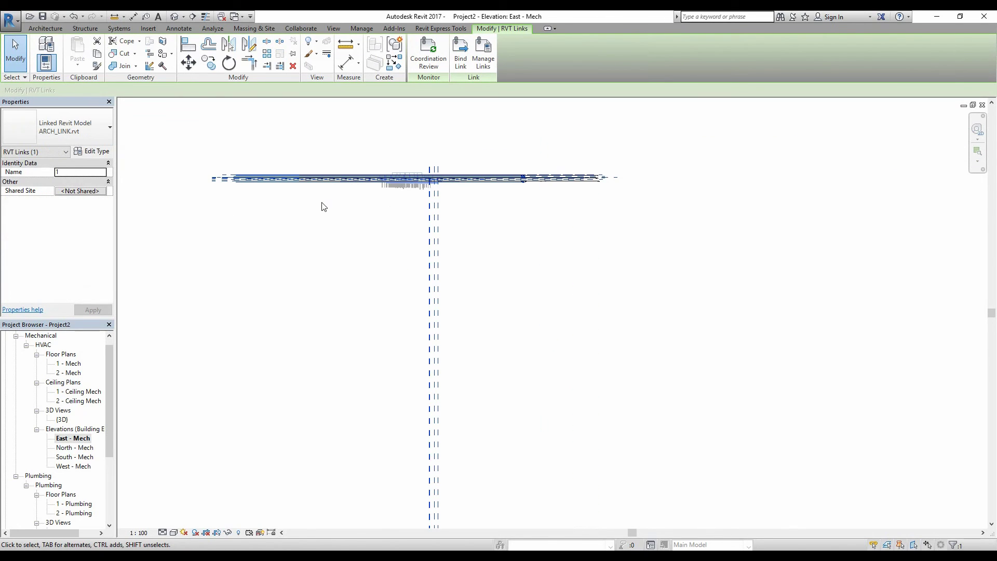
click(81, 191)
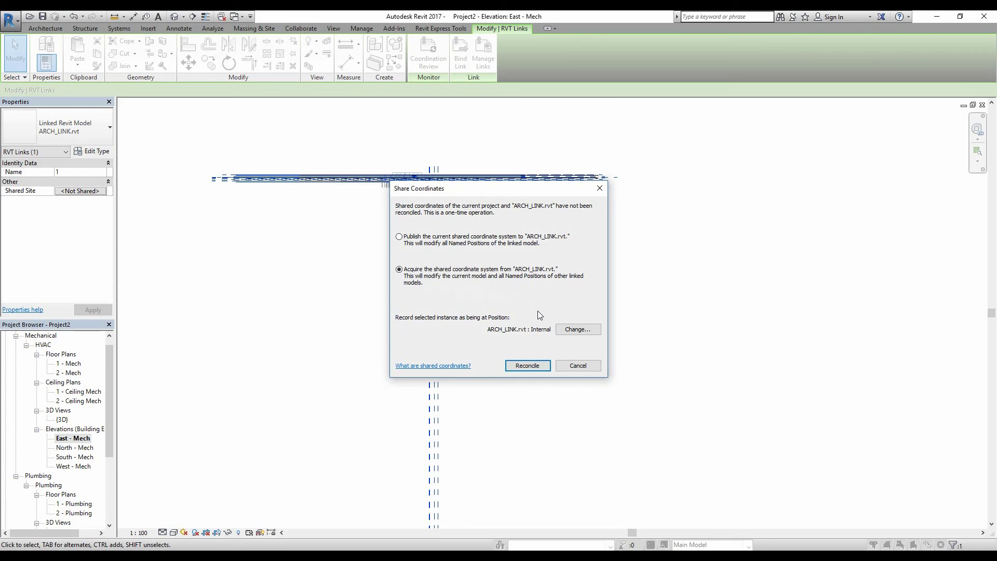
click(528, 366)
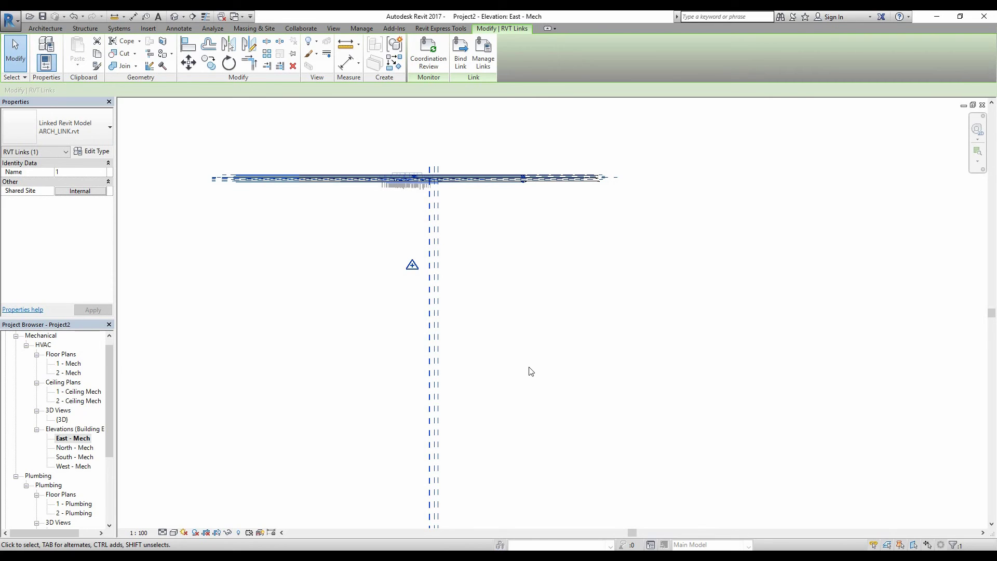
Step: Clear the link selection and examine the survey point and the linked levels under the acquired coordinates
scroll(527, 254, up, 6)
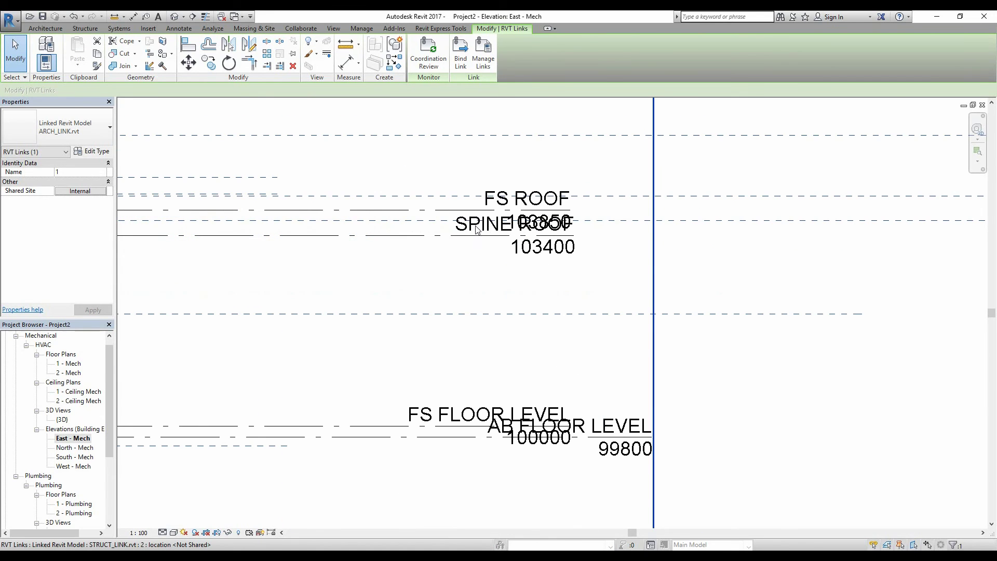
scroll(478, 229, down, 6)
middle_drag(457, 363, 599, 362)
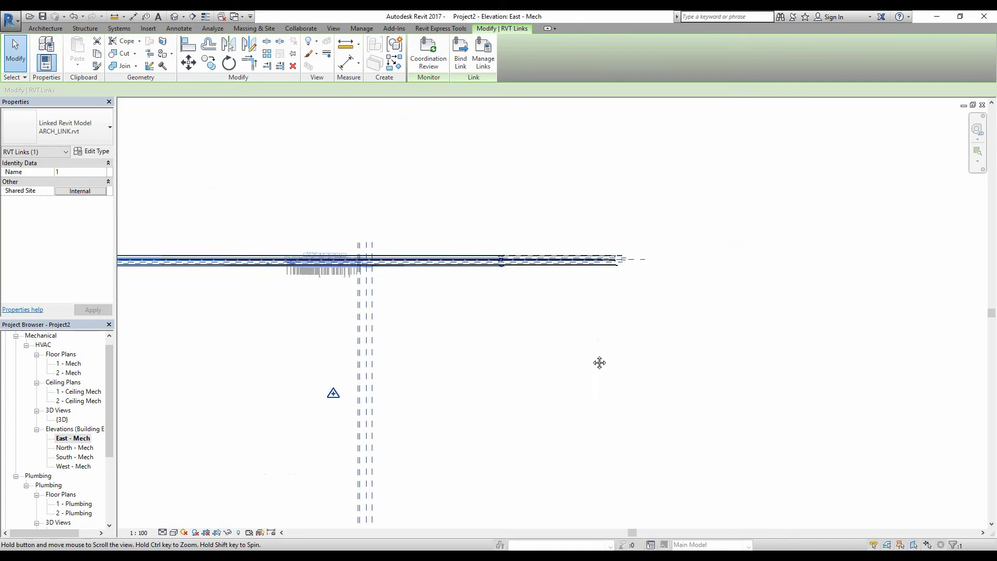
scroll(587, 322, down, 5)
key(Escape)
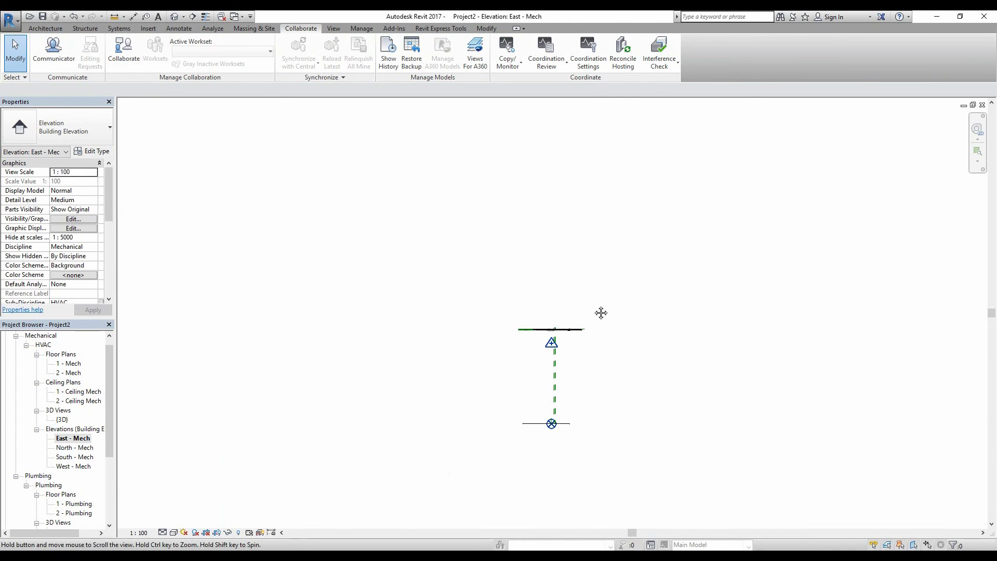
scroll(596, 309, up, 4)
scroll(638, 129, up, 6)
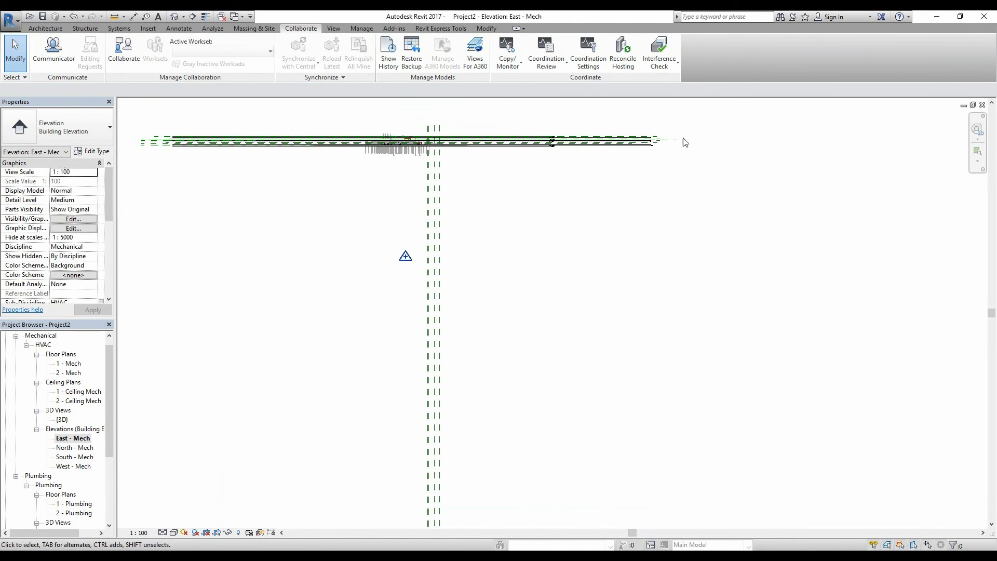
scroll(582, 154, down, 5)
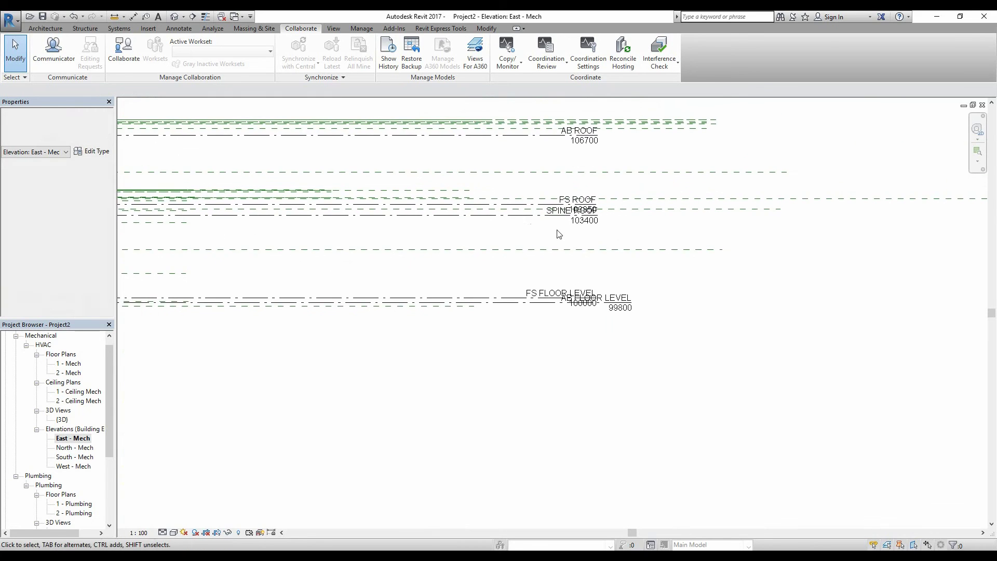
scroll(595, 212, up, 4)
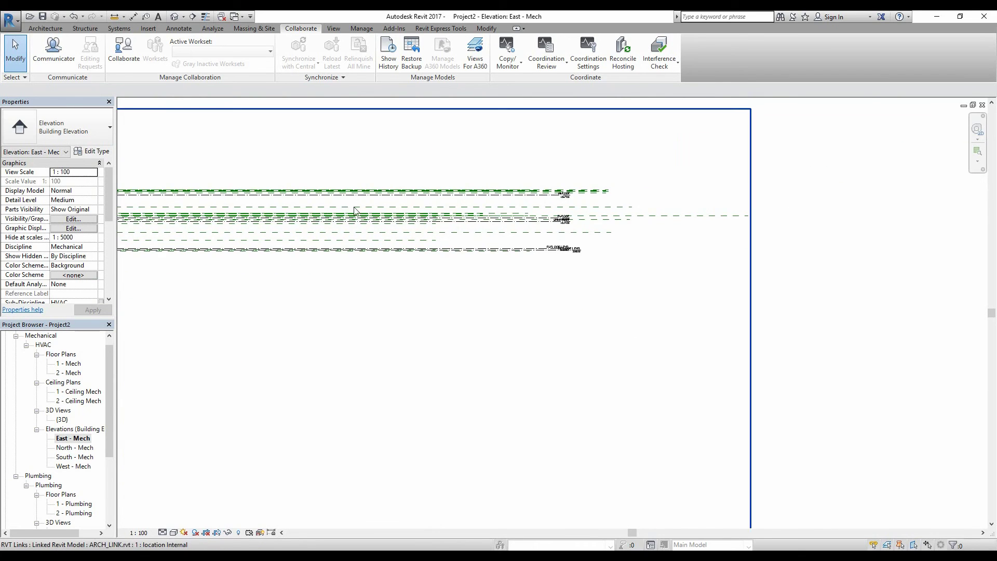
Step: Examine the level elevations and locate the survey point and project base point in the East - Mech elevation
scroll(414, 254, up, 2)
scroll(414, 254, up, 2)
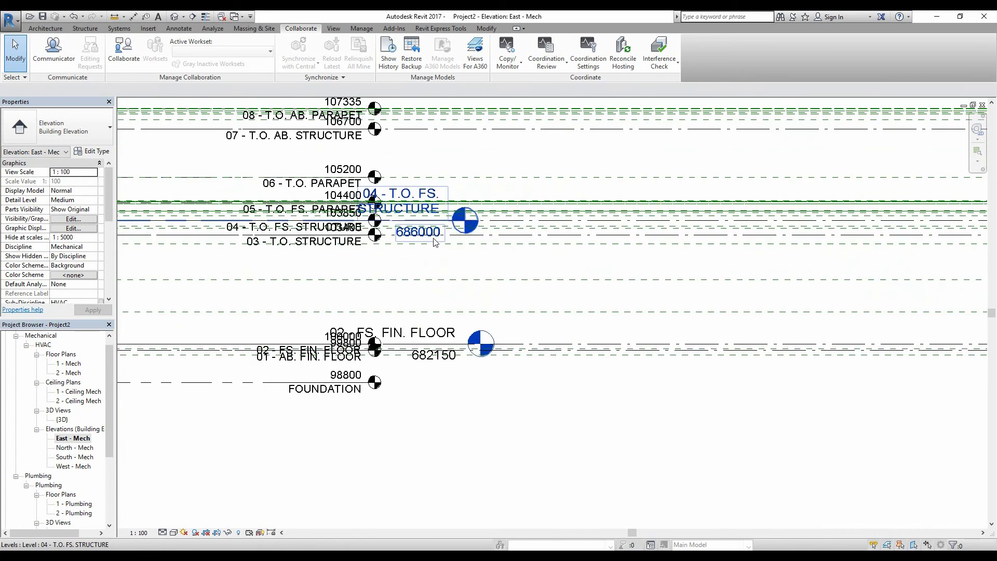
scroll(423, 223, down, 10)
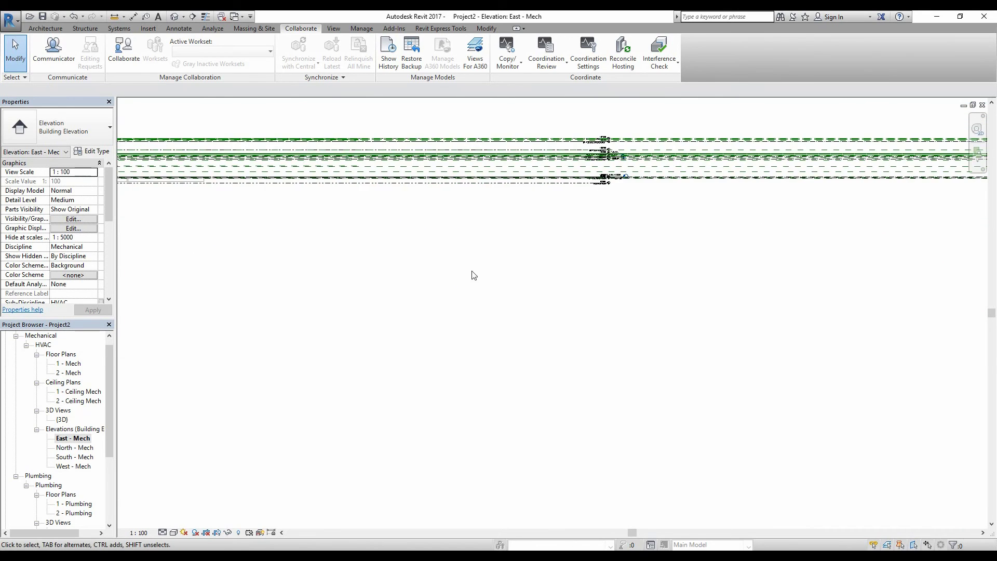
middle_drag(441, 281, 560, 179)
scroll(382, 337, up, 3)
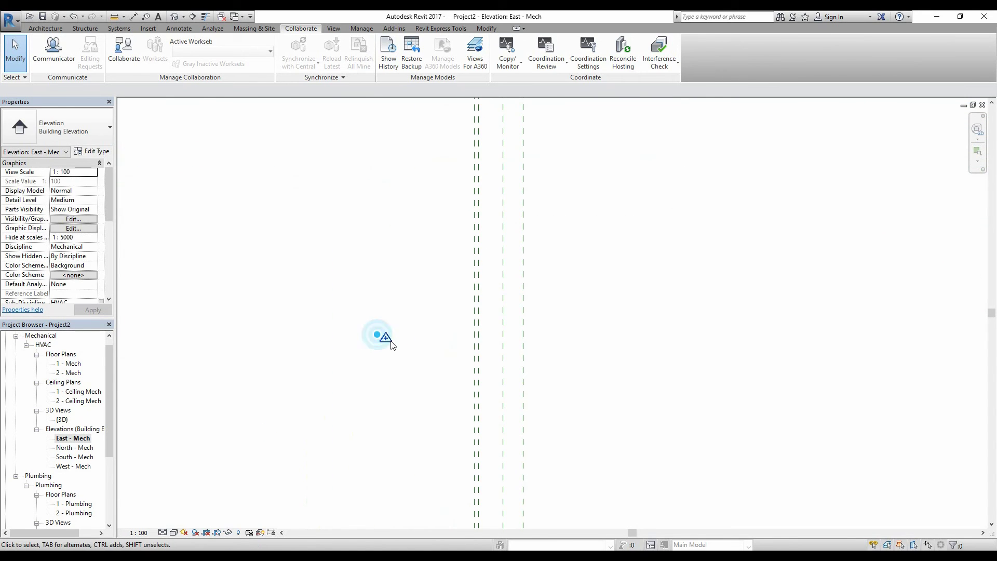
click(386, 340)
key(Escape)
scroll(387, 341, down, 2)
middle_drag(388, 340, 448, 239)
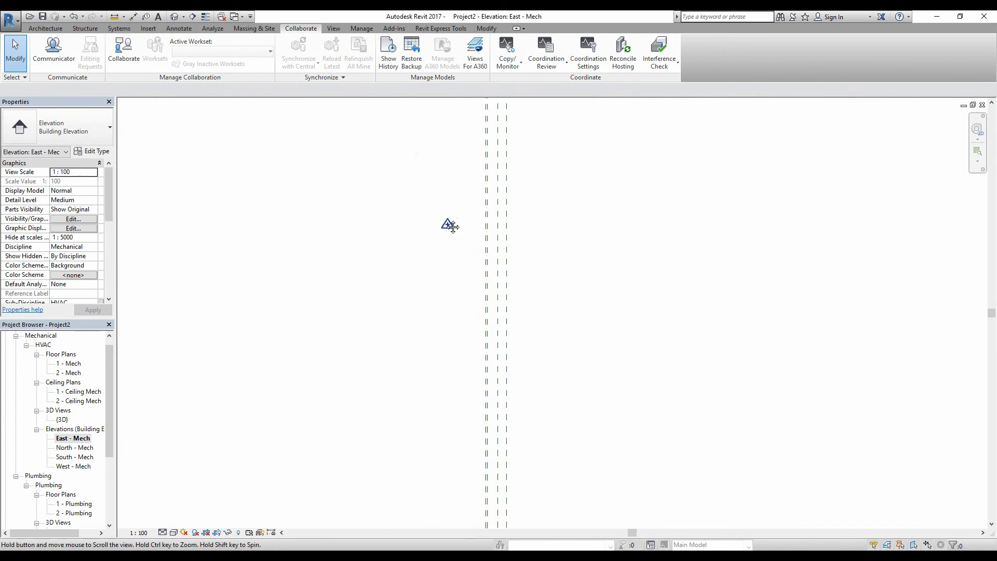
scroll(463, 297, down, 2)
middle_drag(450, 385, 457, 252)
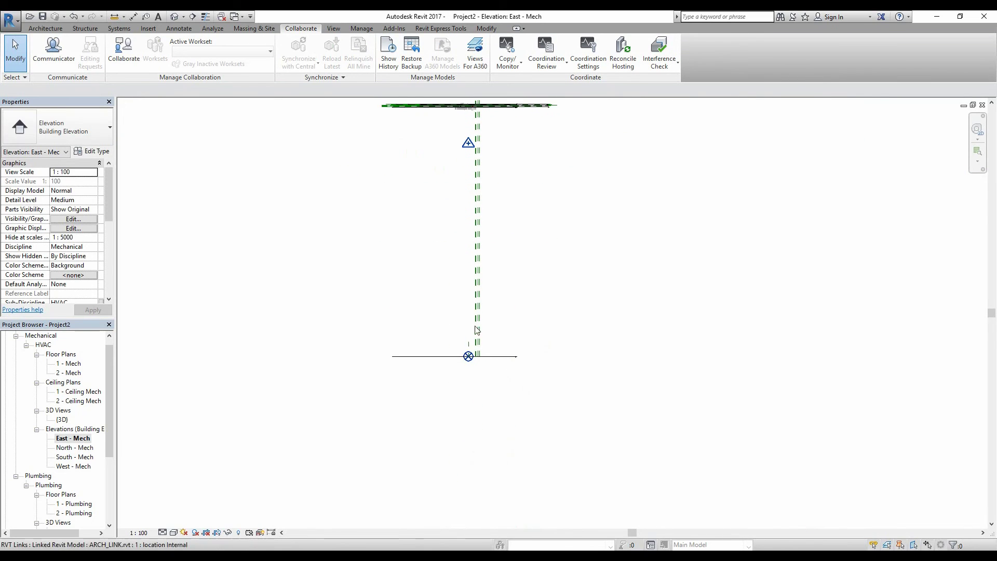
Step: Try to move the still-clipped project base point up onto the survey point
scroll(467, 364, up, 1)
click(466, 363)
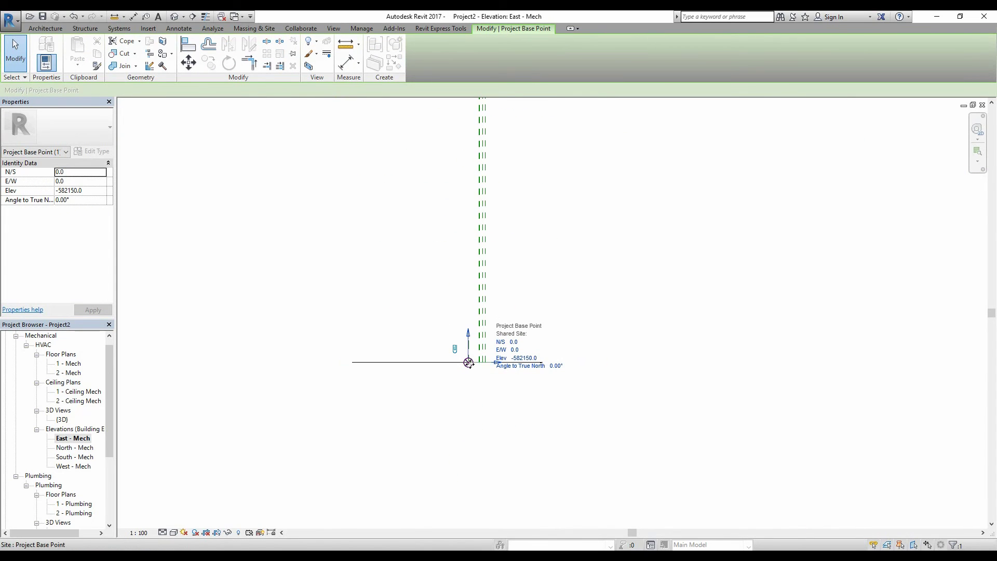
key(m)
key(v)
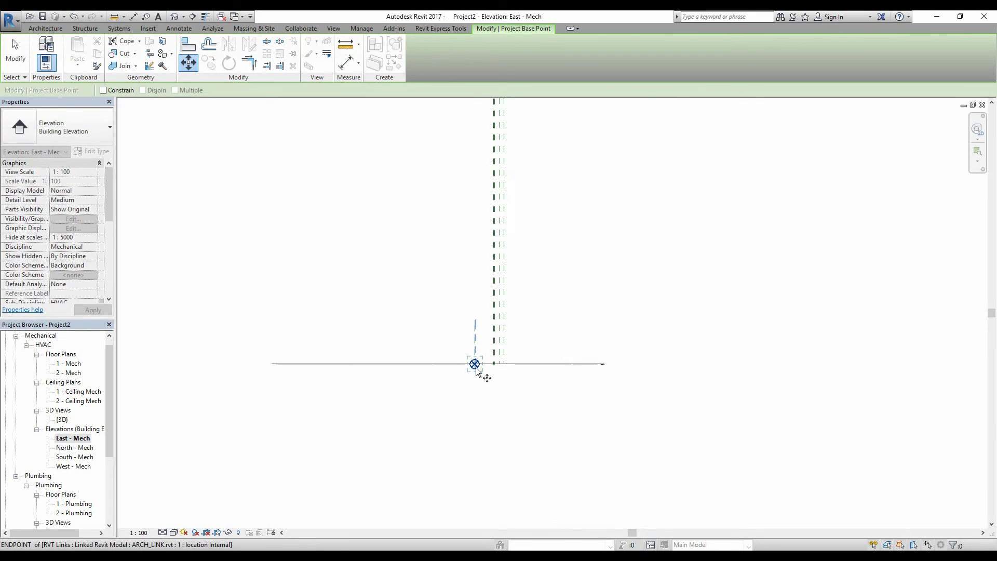
click(475, 364)
scroll(475, 364, up, 7)
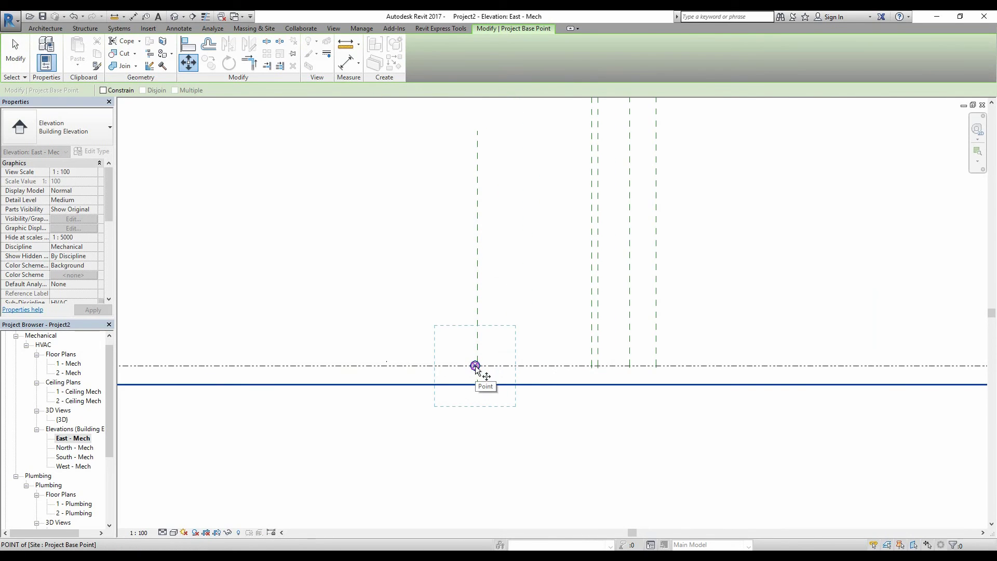
middle_drag(505, 307, 447, 474)
scroll(457, 251, down, 4)
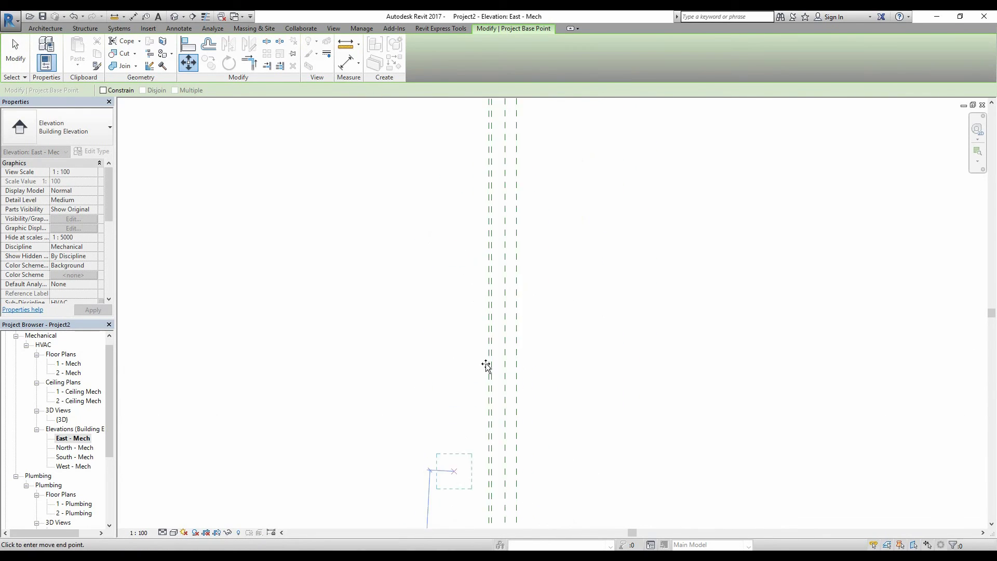
scroll(416, 280, up, 2)
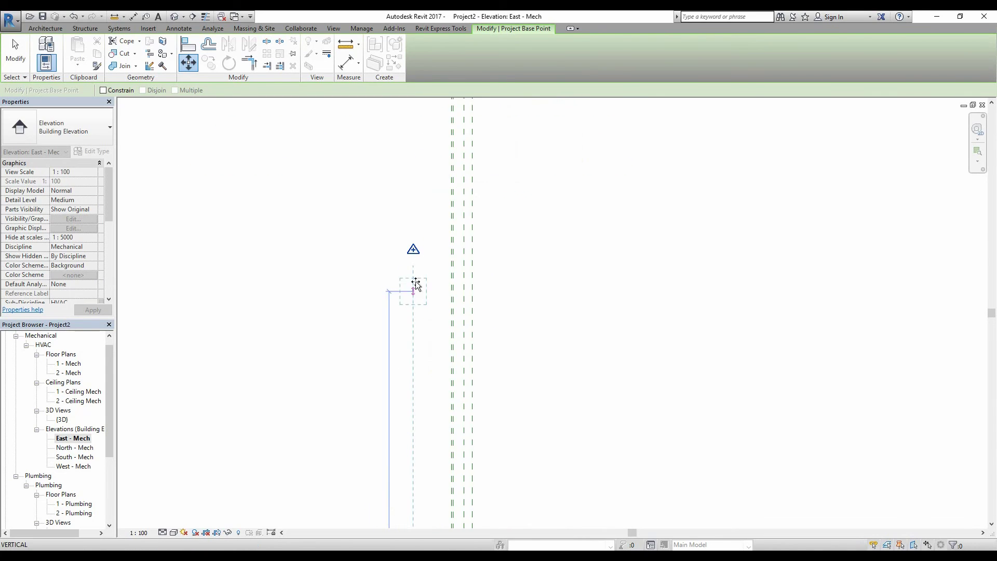
scroll(406, 259, up, 3)
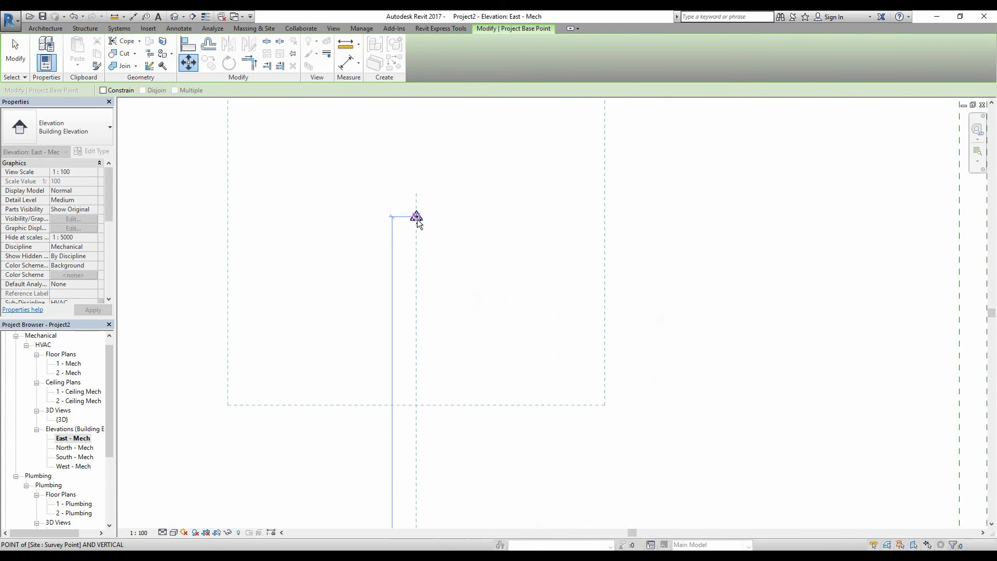
click(422, 224)
Step: Examine the level lines of the linked architectural model relative to the project base point
key(z)
key(f)
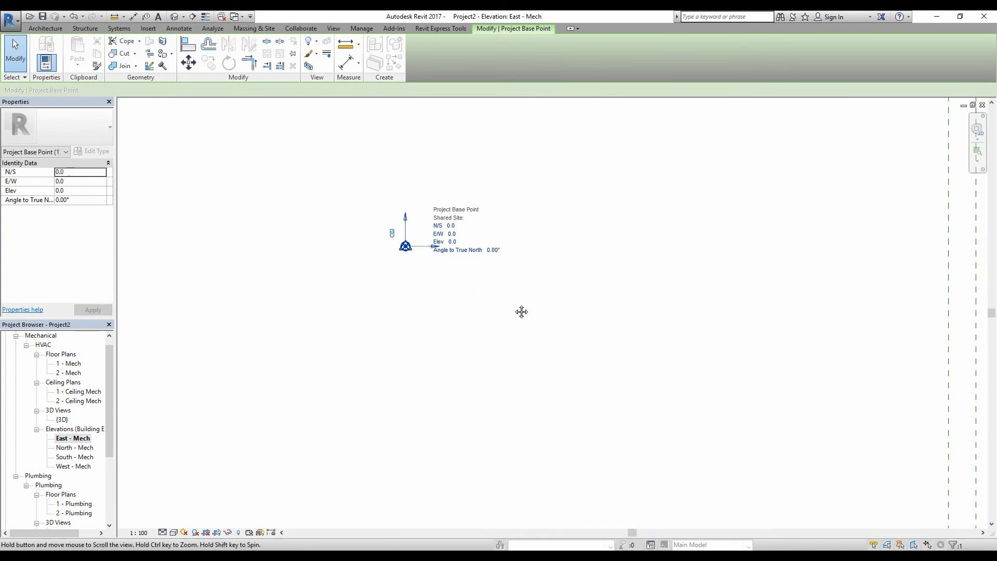
scroll(531, 259, down, 5)
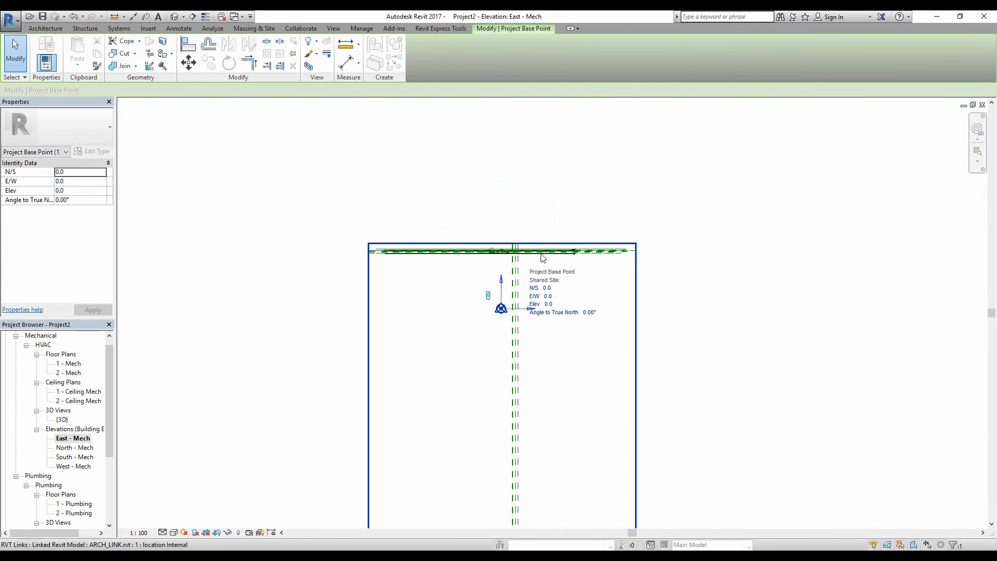
click(560, 289)
scroll(561, 285, up, 5)
scroll(585, 244, up, 6)
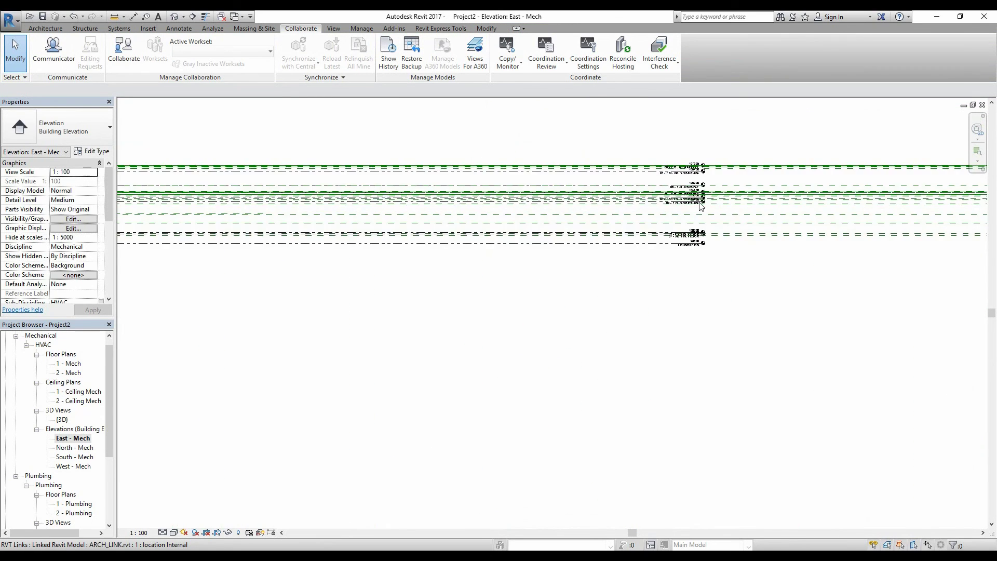
middle_drag(586, 244, 546, 312)
scroll(522, 255, down, 6)
scroll(547, 243, down, 6)
middle_drag(626, 171, 507, 183)
scroll(472, 213, down, 5)
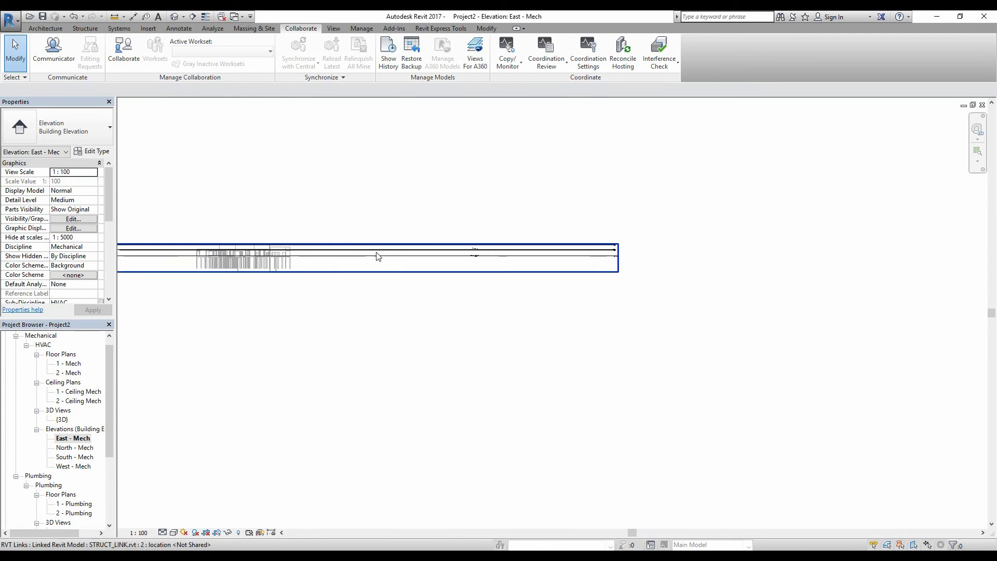
Step: Check the STRUCT_LINK.rvt level elevations and compare its height with the architectural link across the full elevation
click(429, 260)
scroll(429, 260, up, 5)
key(Escape)
middle_drag(720, 258, 677, 263)
scroll(767, 245, up, 3)
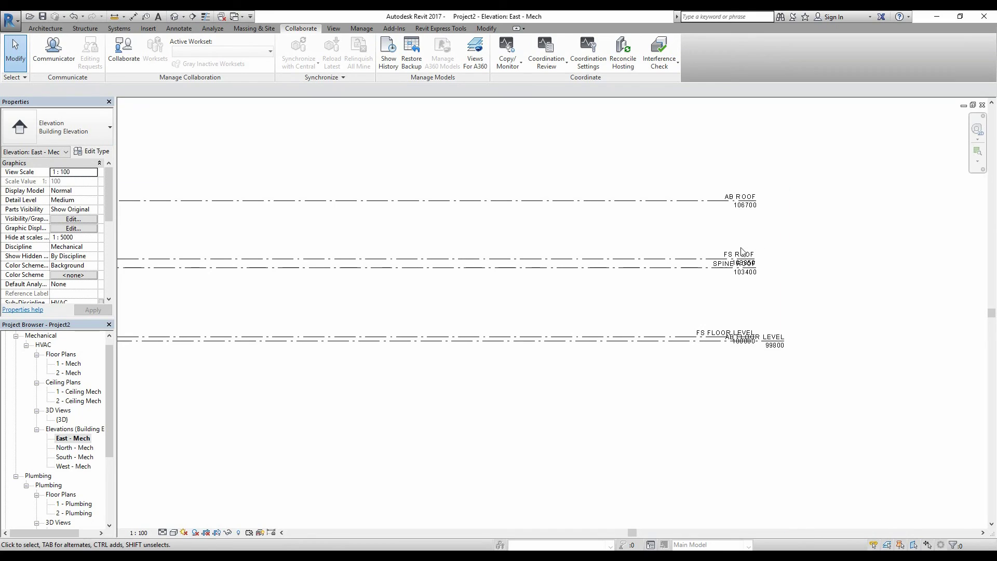
scroll(684, 269, down, 6)
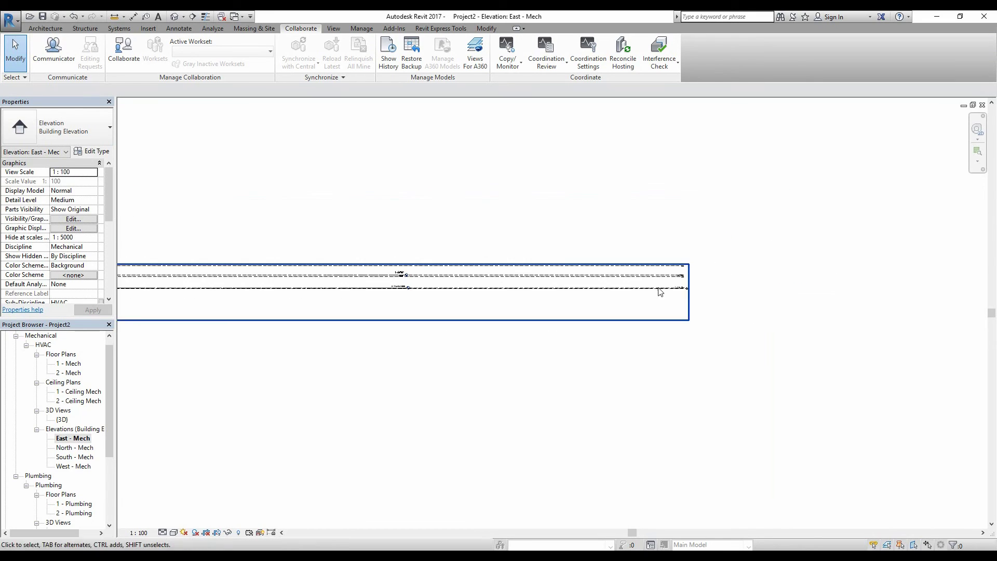
scroll(420, 286, down, 2)
middle_drag(486, 327, 488, 325)
key(z)
key(f)
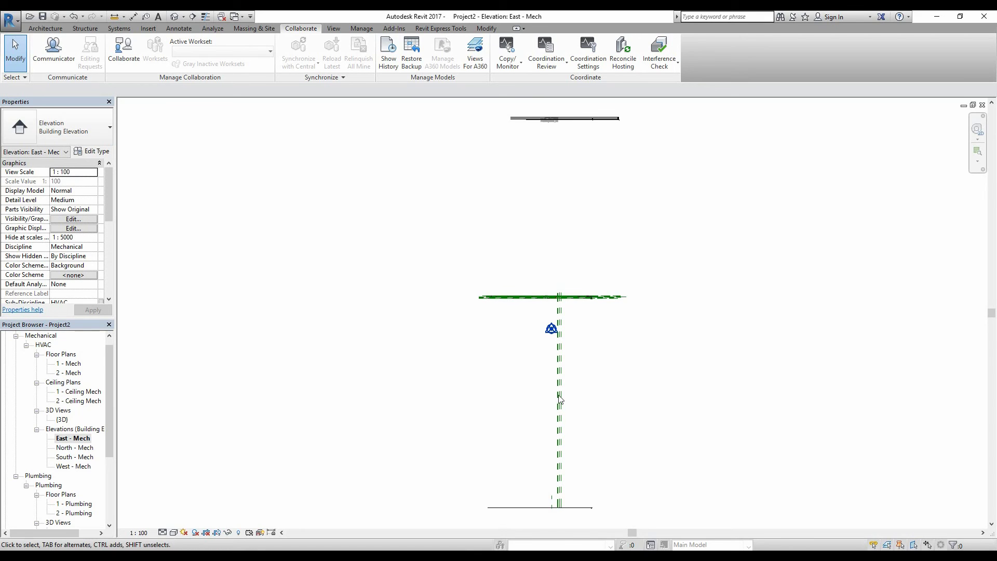
Step: Inspect the displaced STRUCT_LINK.rvt model and undo the project base point move
middle_drag(610, 254, 516, 321)
scroll(516, 321, up, 2)
scroll(466, 298, up, 4)
click(385, 296)
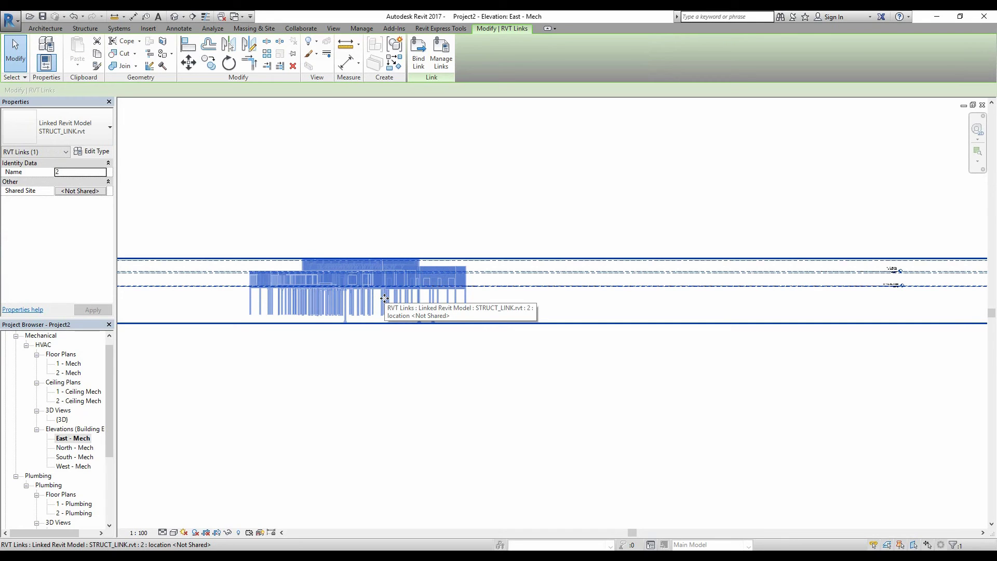
key(Escape)
scroll(392, 312, down, 2)
middle_drag(399, 325, 515, 203)
scroll(498, 221, up, 3)
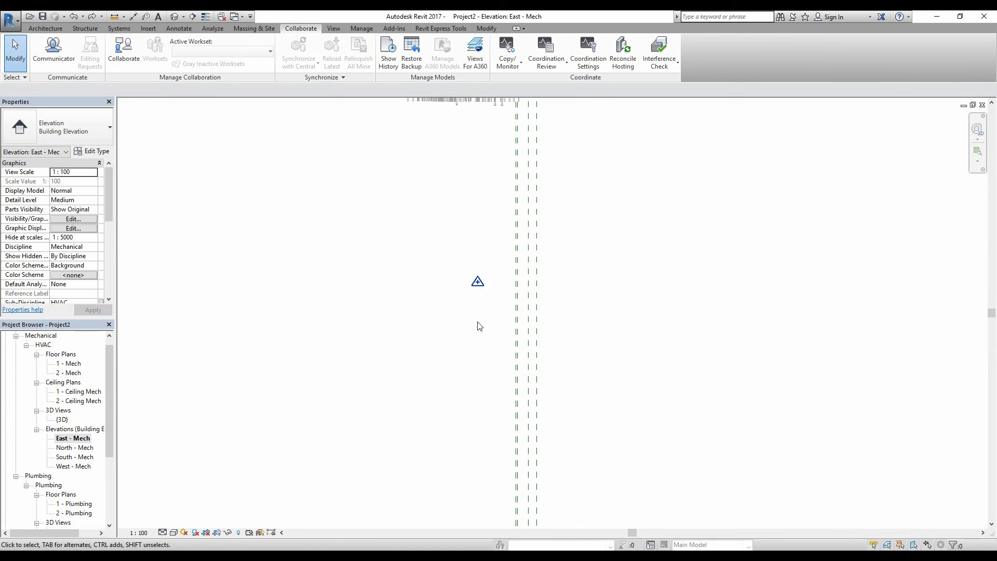
Step: Select the project base point at the foot of the elevation and unclip it
scroll(480, 303, down, 2)
scroll(483, 244, down, 3)
scroll(520, 280, up, 5)
click(536, 204)
scroll(537, 202, up, 1)
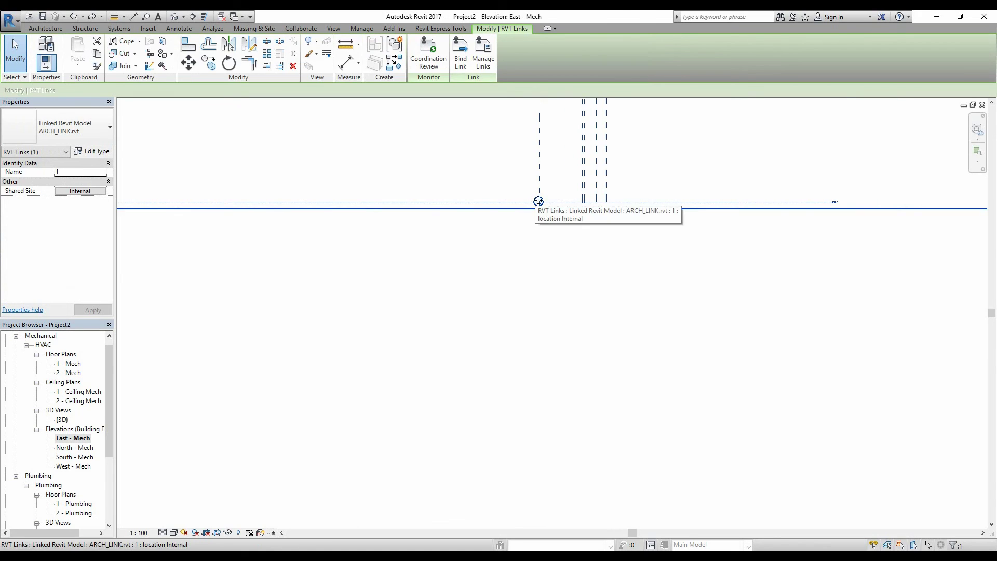
click(561, 182)
scroll(540, 201, up, 2)
click(540, 198)
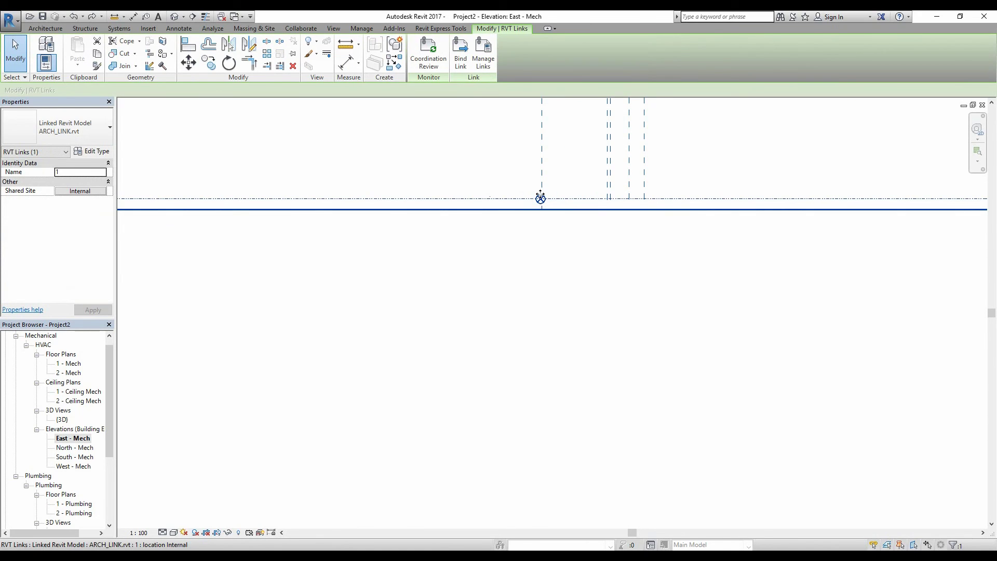
key(Escape)
click(540, 199)
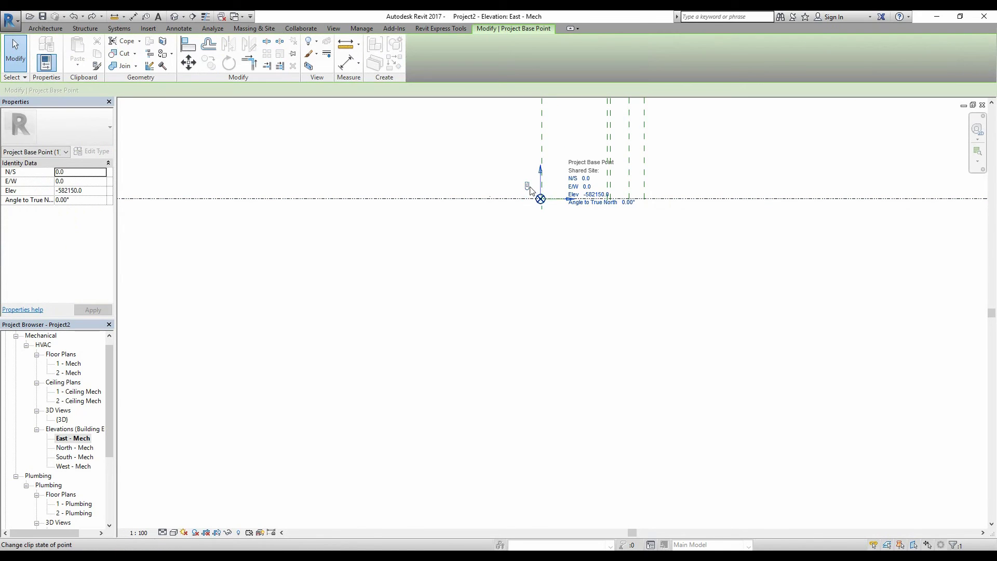
middle_drag(556, 195, 522, 226)
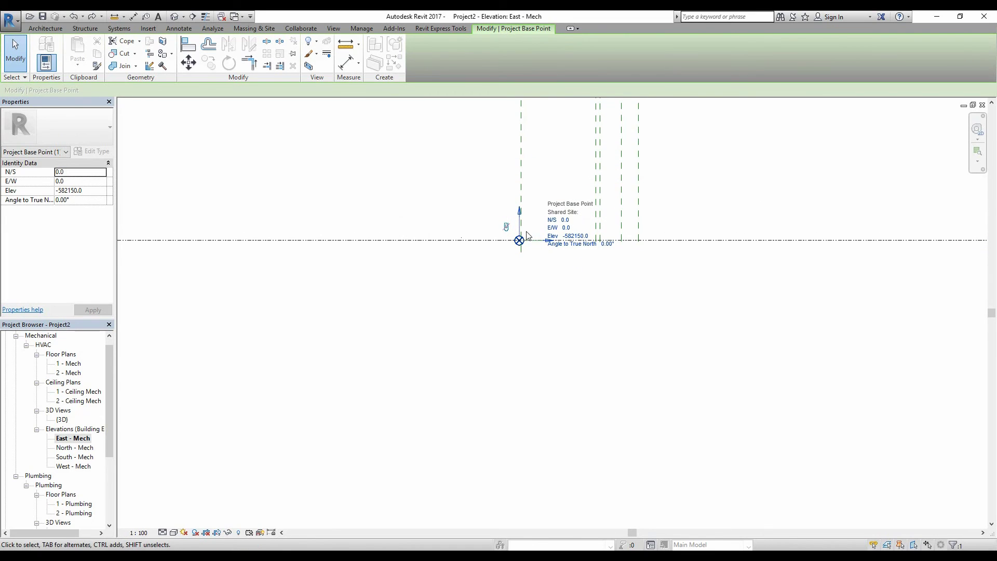
Step: Move the unclipped project base point from its centre onto the survey point
key(m)
key(v)
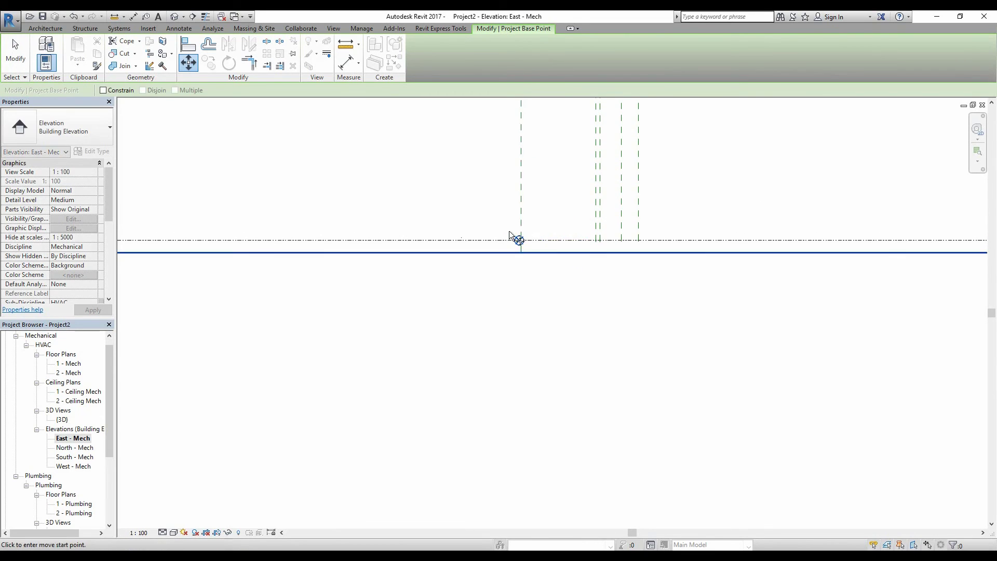
scroll(513, 237, up, 4)
click(525, 245)
middle_drag(623, 227, 534, 427)
scroll(556, 233, down, 3)
middle_drag(556, 234, 464, 276)
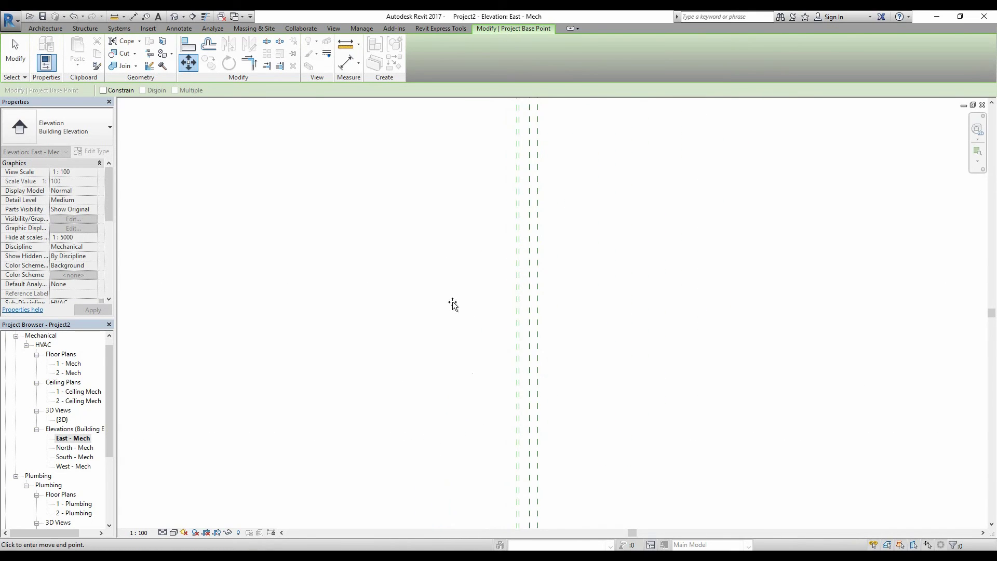
scroll(456, 358, down, 2)
scroll(471, 185, up, 2)
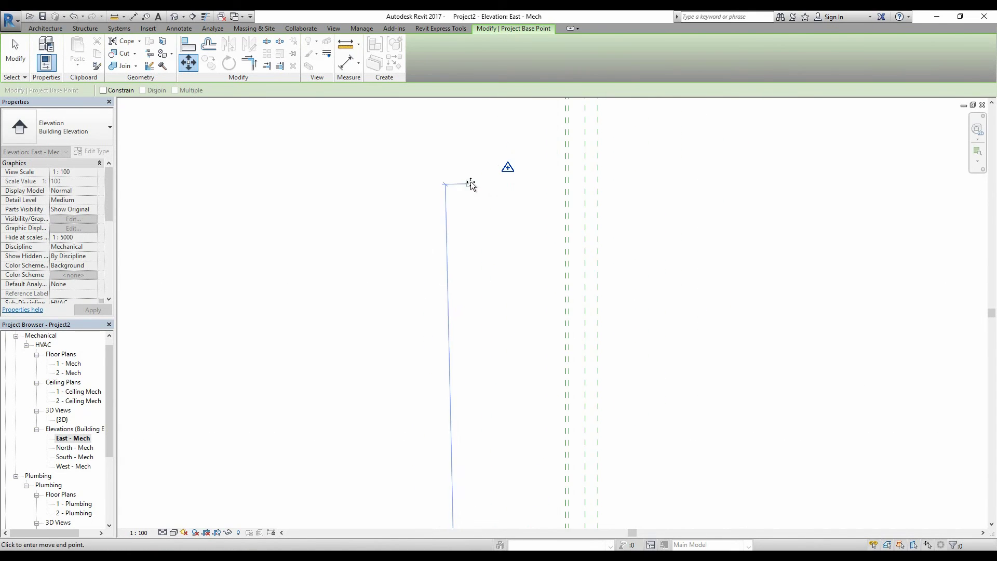
click(514, 164)
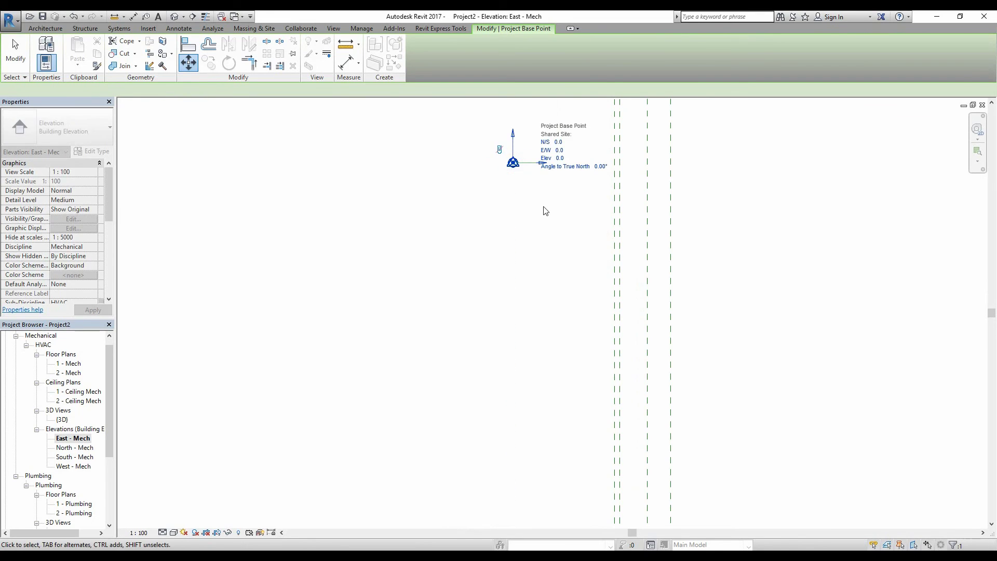
Step: Clip the project base point again at the survey point and deselect it
middle_drag(543, 211, 483, 412)
scroll(501, 256, down, 3)
scroll(491, 284, down, 4)
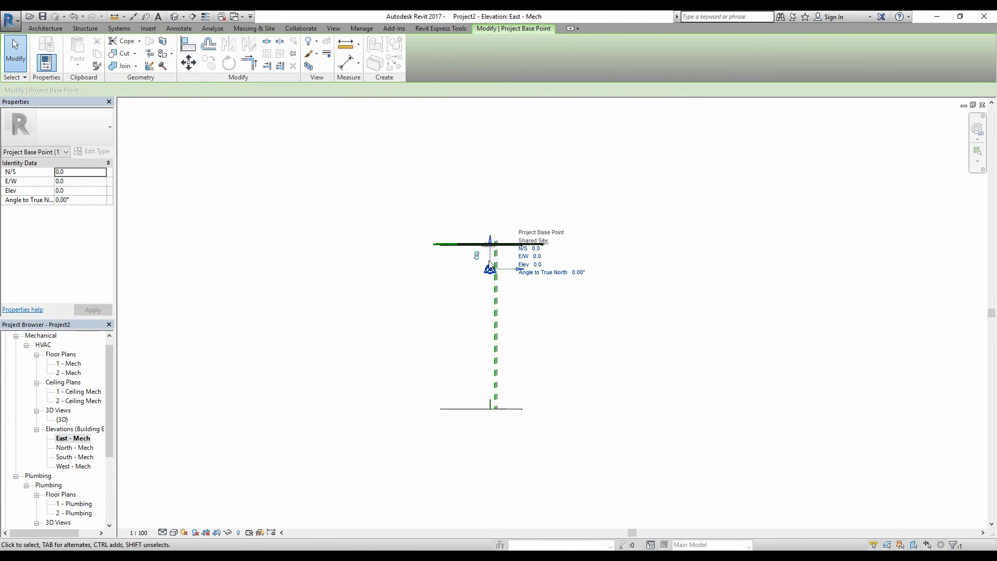
scroll(478, 271, up, 2)
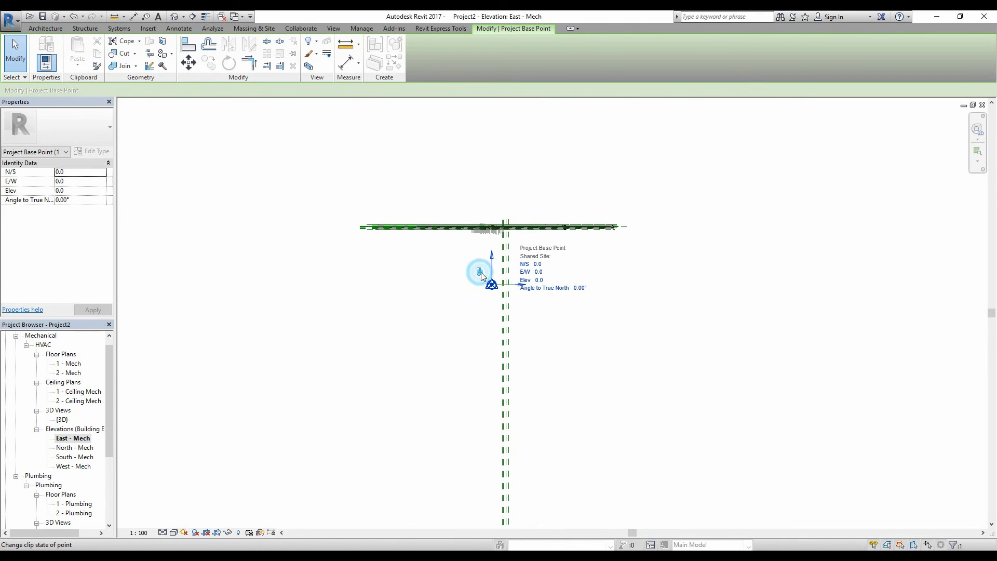
click(545, 256)
Step: Compare the host level elevations with the matching linked levels, including 04 - T.O. FS. STRUCTURE and 02 - FS. FIN. FLOOR
scroll(374, 224, up, 5)
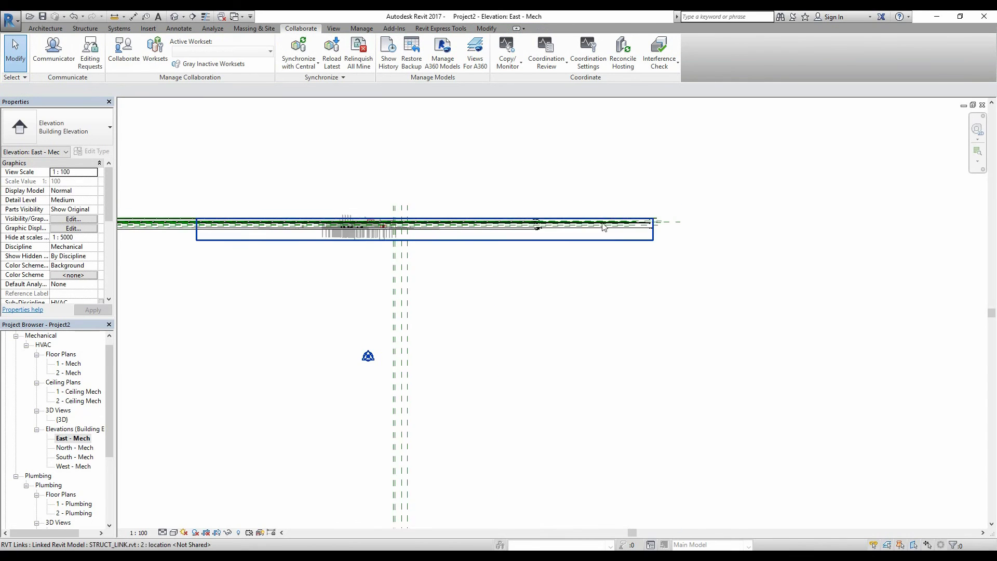
scroll(375, 222, up, 6)
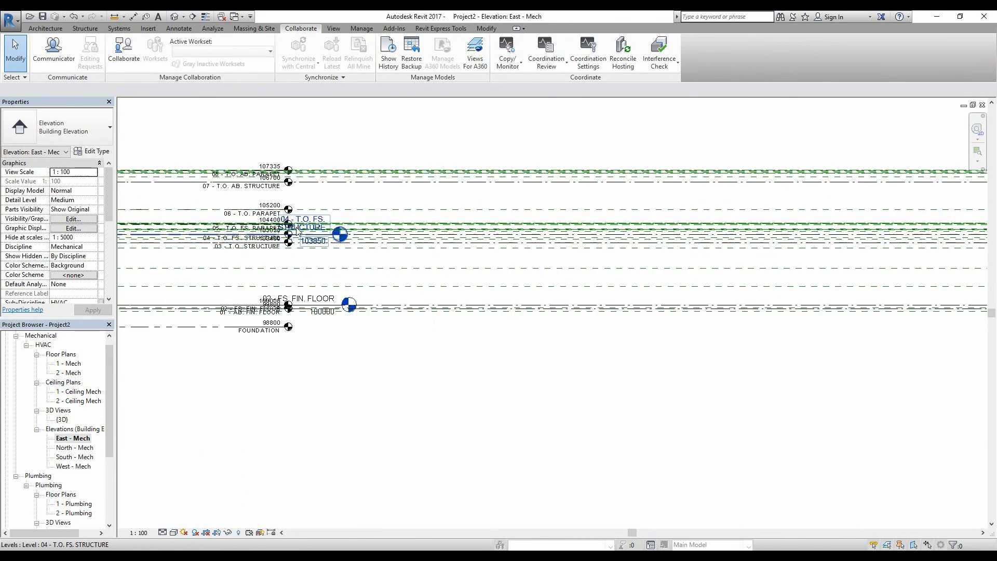
middle_drag(436, 265, 526, 260)
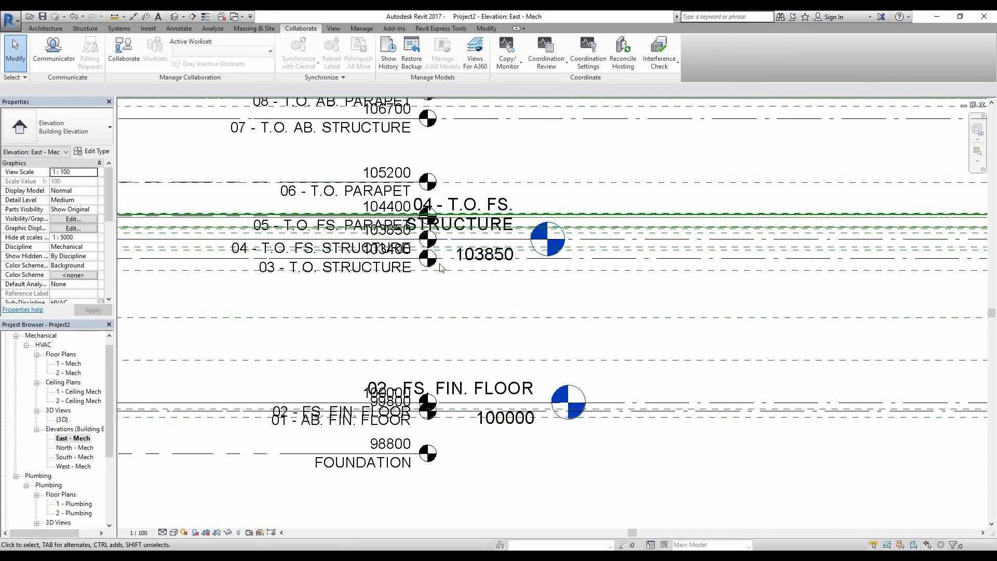
scroll(389, 225, up, 5)
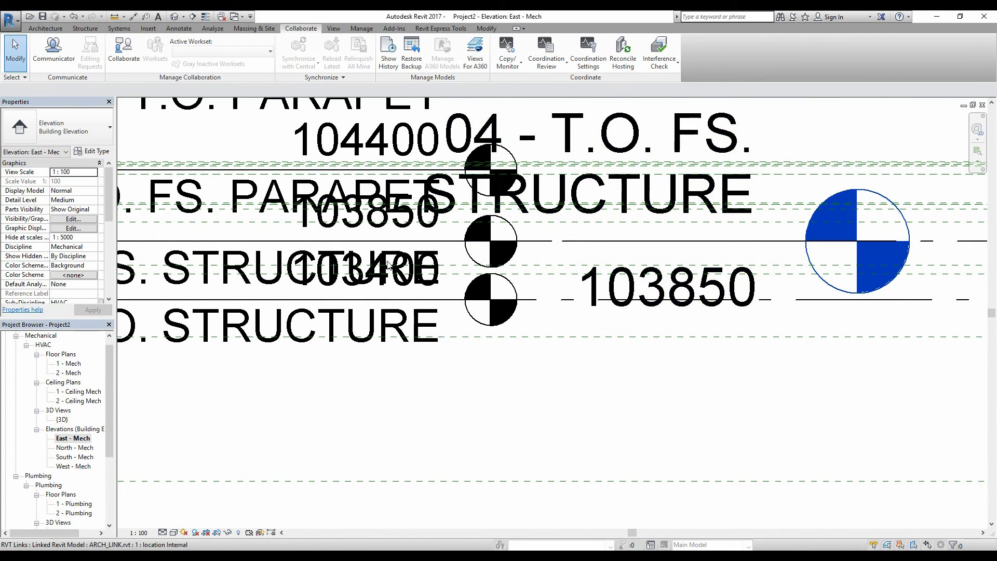
scroll(388, 265, down, 5)
scroll(425, 319, down, 6)
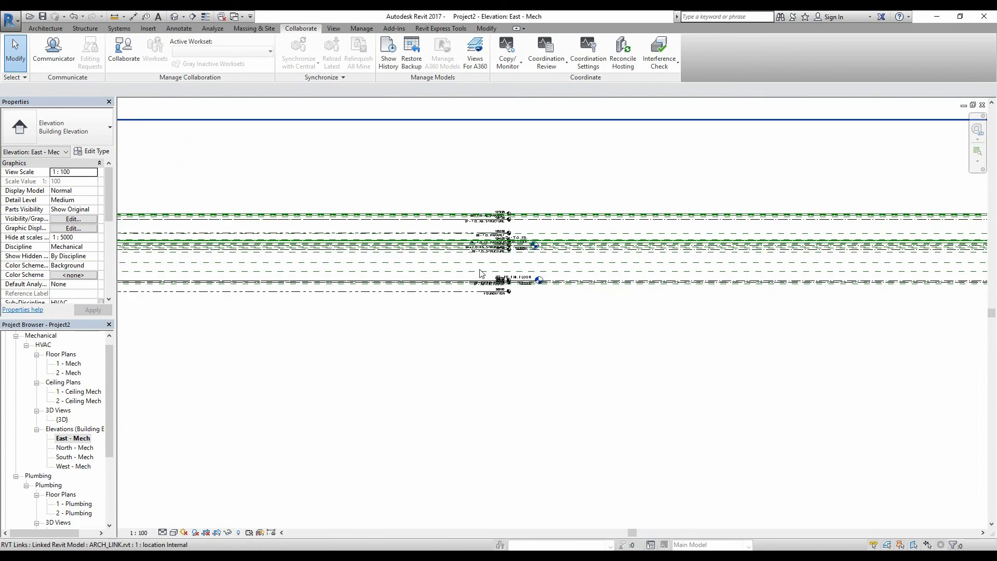
Step: Open the 1 - Mech floor plan and bring the whole building with its surrounding grids into view
scroll(514, 290, down, 5)
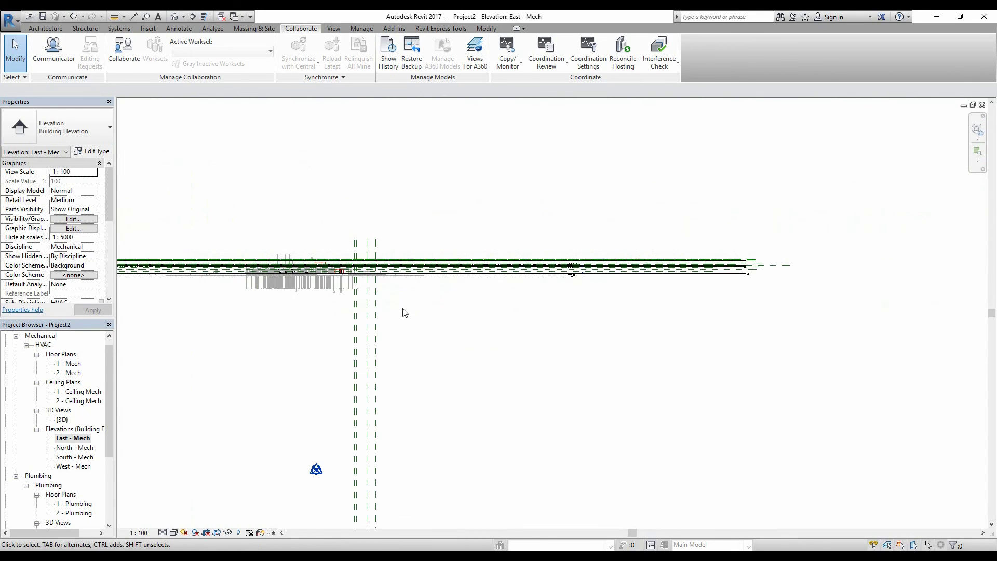
middle_drag(403, 311, 512, 296)
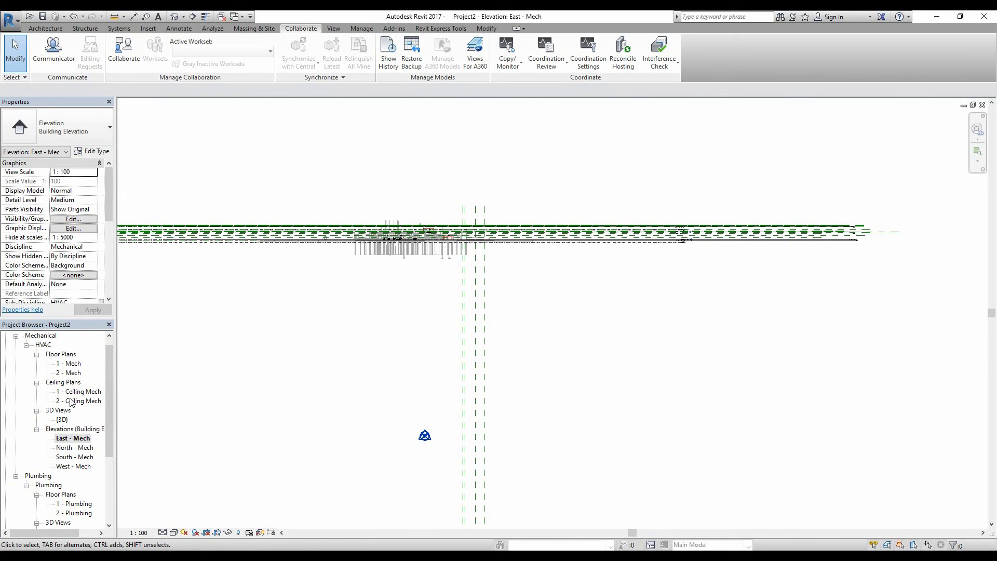
click(73, 363)
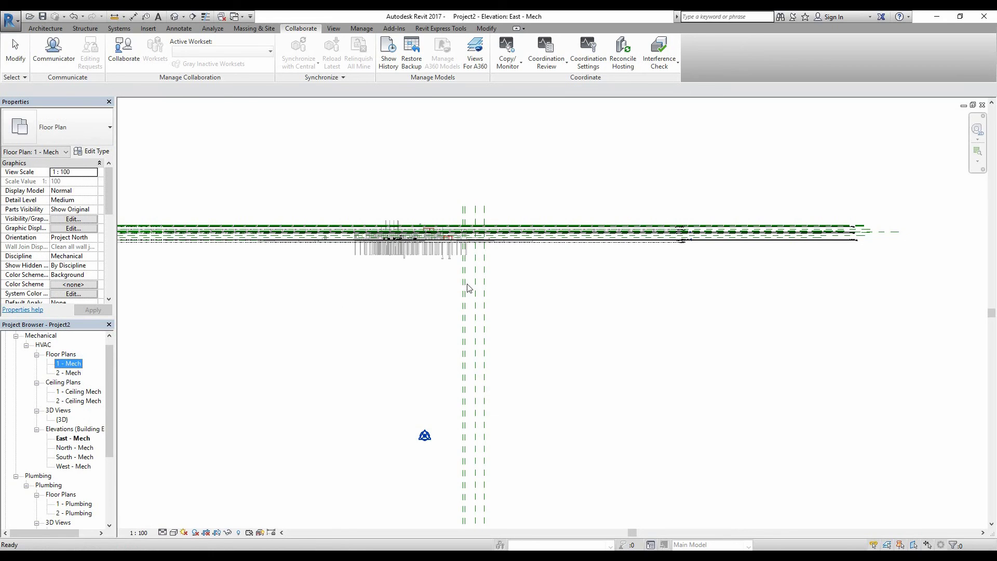
scroll(504, 281, down, 10)
scroll(520, 296, up, 6)
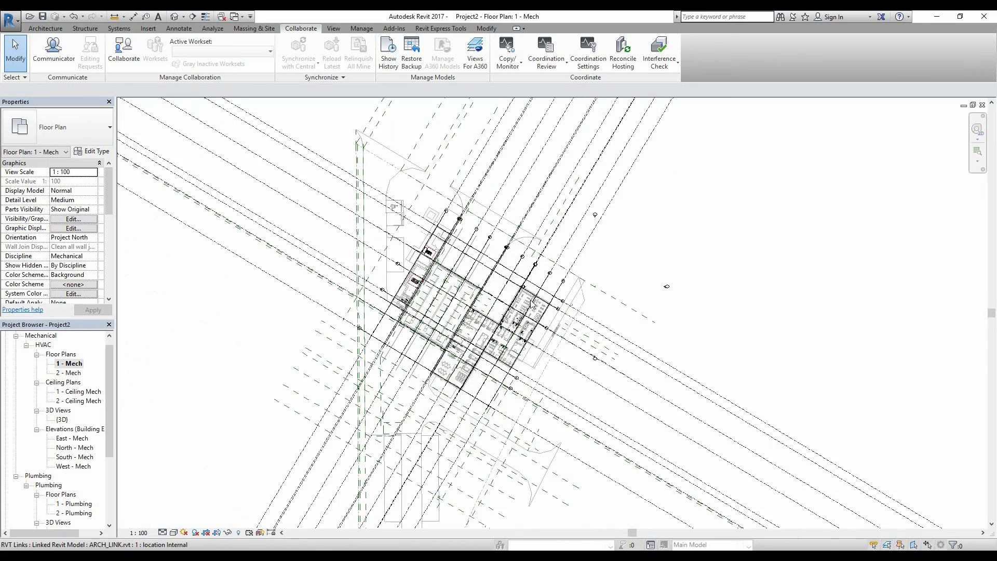
Step: Examine the grid lines and grid heads around grids 1 to 5 in the floor plan, and close the plan view
scroll(531, 303, up, 3)
scroll(587, 255, up, 3)
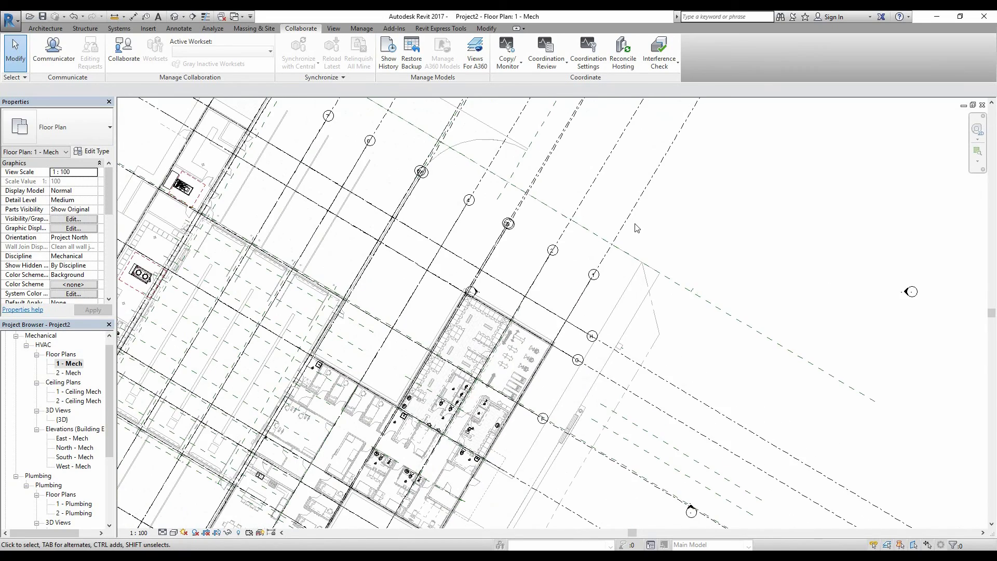
scroll(636, 228, up, 2)
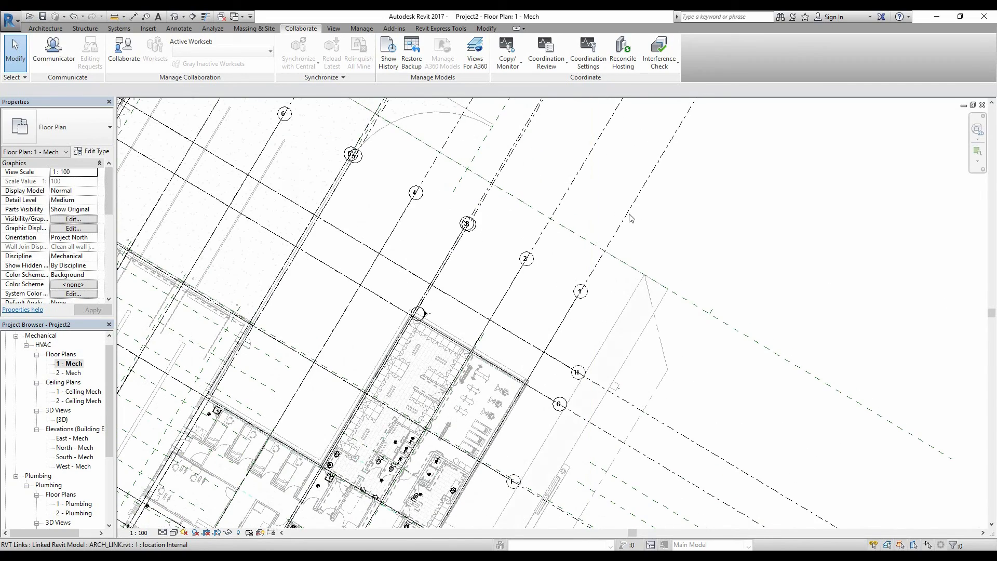
click(631, 215)
scroll(630, 213, down, 5)
middle_drag(585, 260, 606, 339)
scroll(634, 251, up, 3)
scroll(483, 461, up, 2)
scroll(492, 289, up, 2)
scroll(493, 289, up, 4)
click(485, 322)
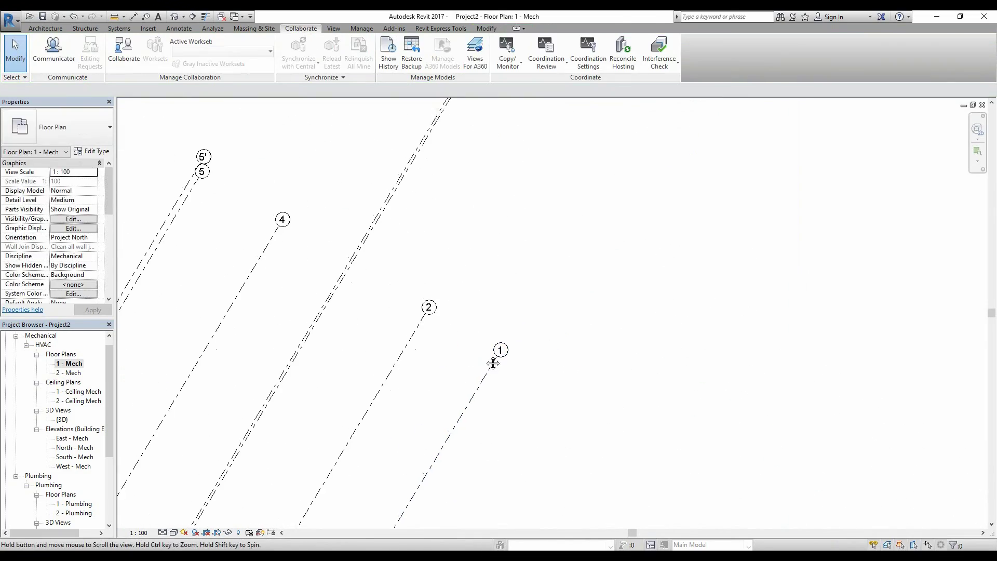
scroll(538, 288, down, 3)
middle_drag(538, 289, 521, 197)
scroll(521, 196, down, 5)
scroll(381, 349, up, 3)
scroll(381, 348, up, 2)
scroll(493, 268, down, 3)
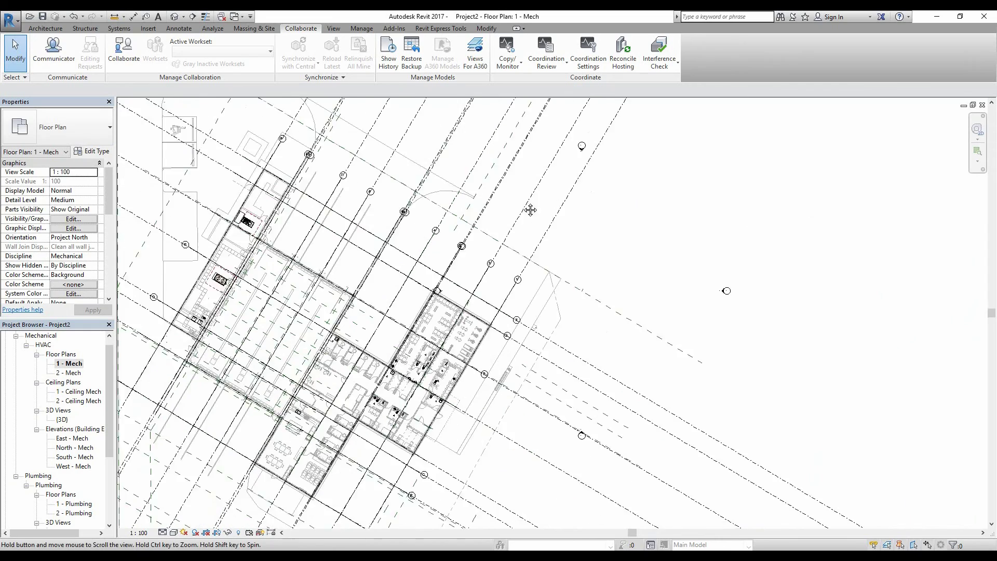
scroll(556, 214, down, 1)
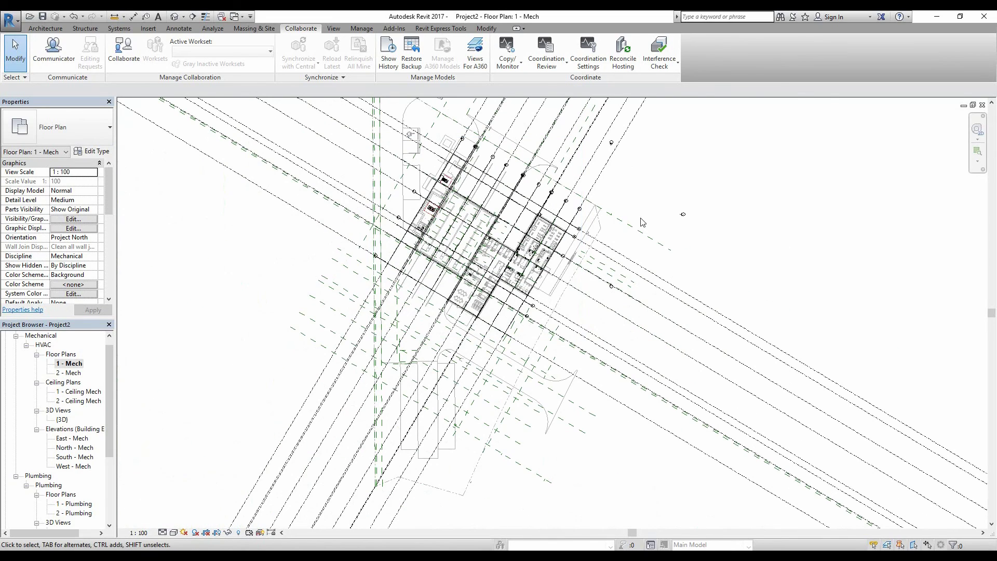
click(981, 105)
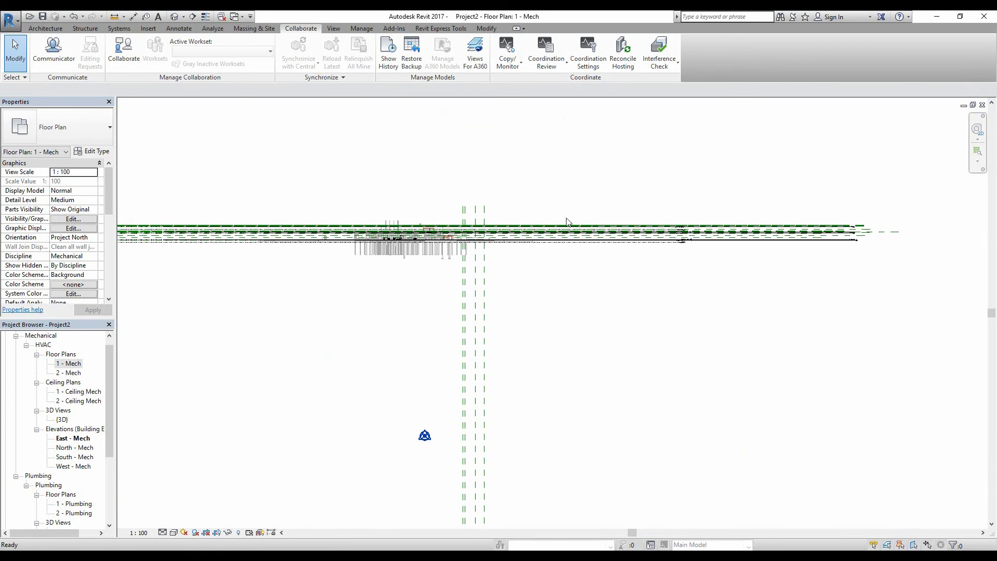
Step: Select the 02 - FS. FIN. FLOOR level in the east elevation and pull its headed end in close to the building
scroll(694, 251, up, 3)
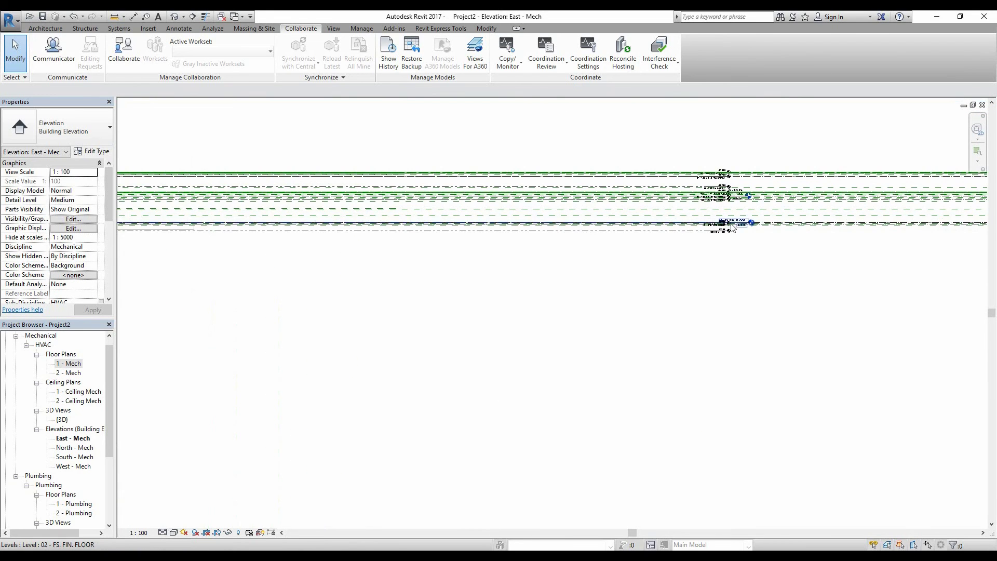
scroll(696, 232, up, 1)
click(751, 223)
scroll(755, 228, up, 2)
drag(760, 227, 293, 210)
scroll(509, 196, down, 2)
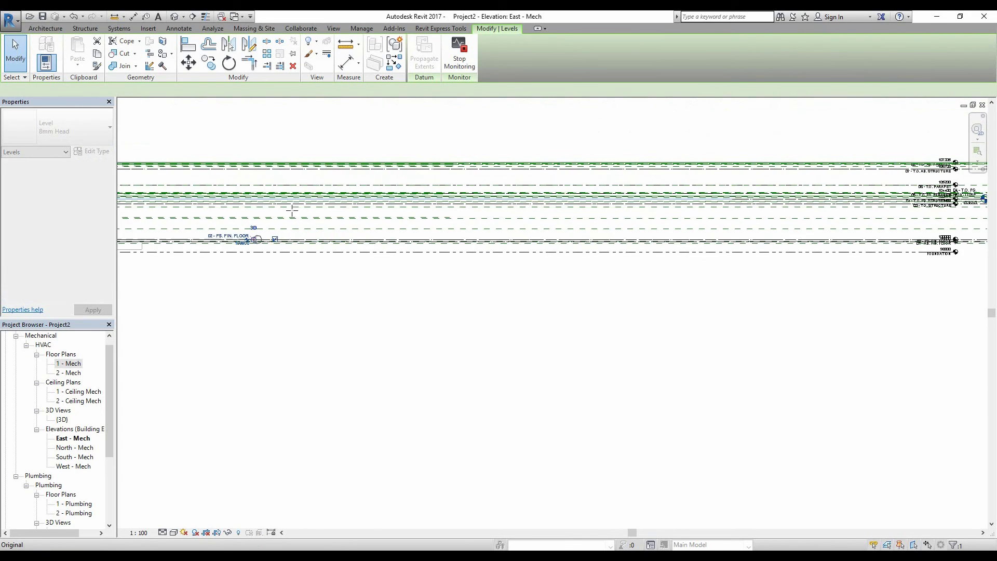
scroll(293, 210, up, 2)
scroll(352, 290, up, 1)
mouse_move(351, 289)
middle_down()
mouse_move(501, 278)
mouse_move(552, 289)
mouse_move(353, 276)
middle_up()
drag(405, 276, 670, 270)
scroll(702, 276, up, 2)
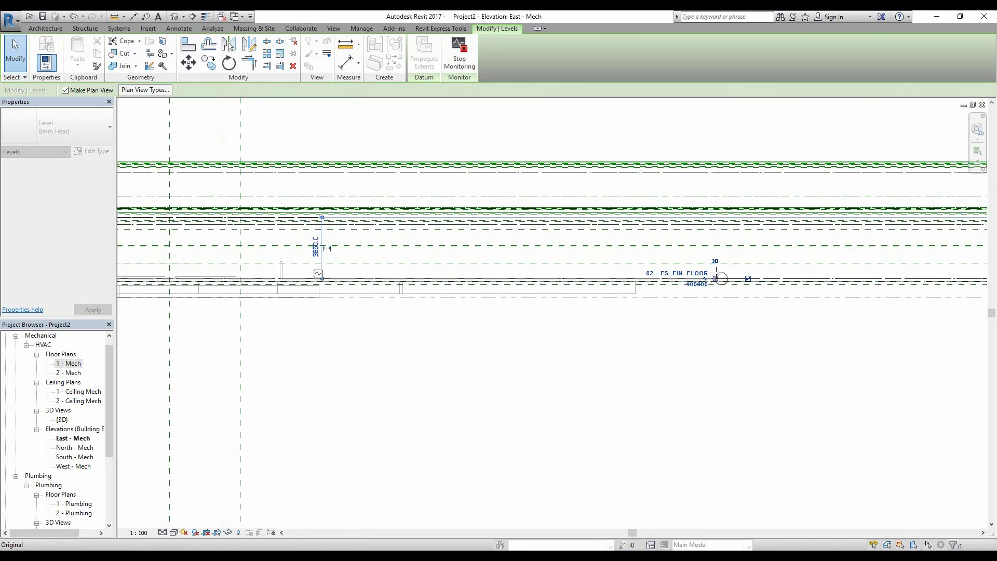
Step: Extend the headless end of the 02 - FS. FIN. FLOOR level across the building to beyond its far side
scroll(737, 278, down, 3)
middle_drag(443, 338, 660, 355)
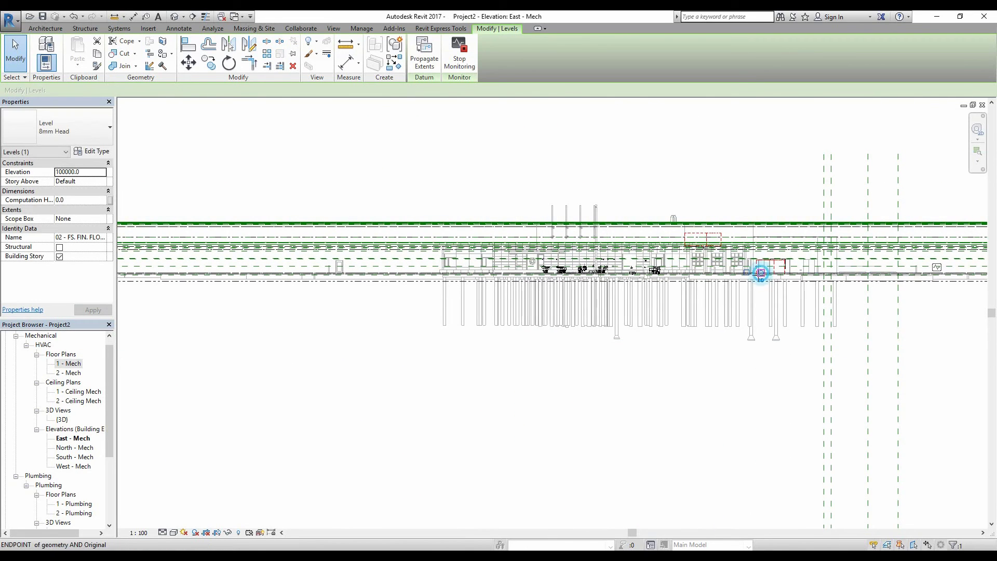
middle_drag(350, 285, 433, 332)
key(l)
key(l)
scroll(433, 332, up, 4)
scroll(458, 344, up, 2)
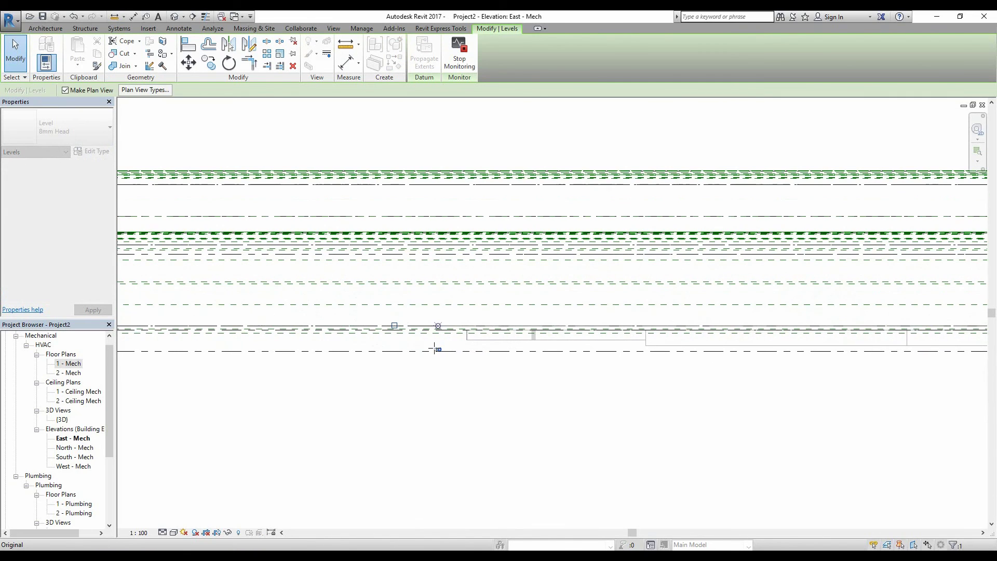
key(Escape)
scroll(584, 404, down, 5)
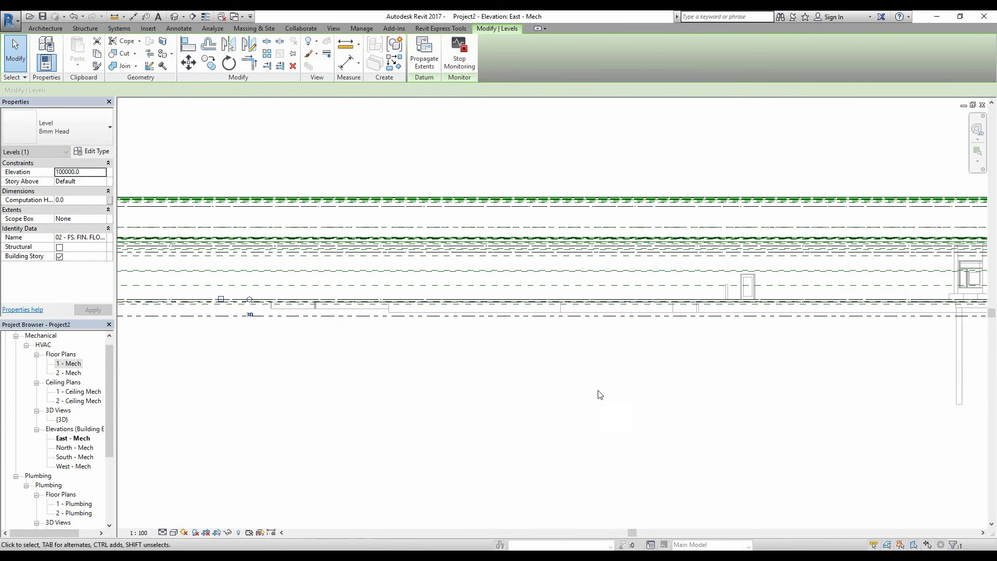
scroll(493, 358, up, 3)
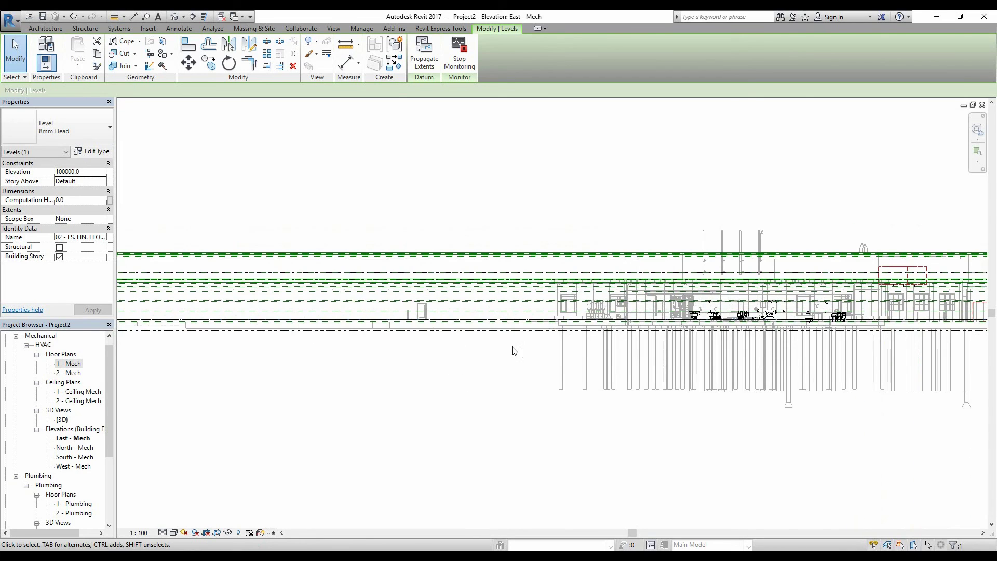
middle_drag(367, 327, 299, 377)
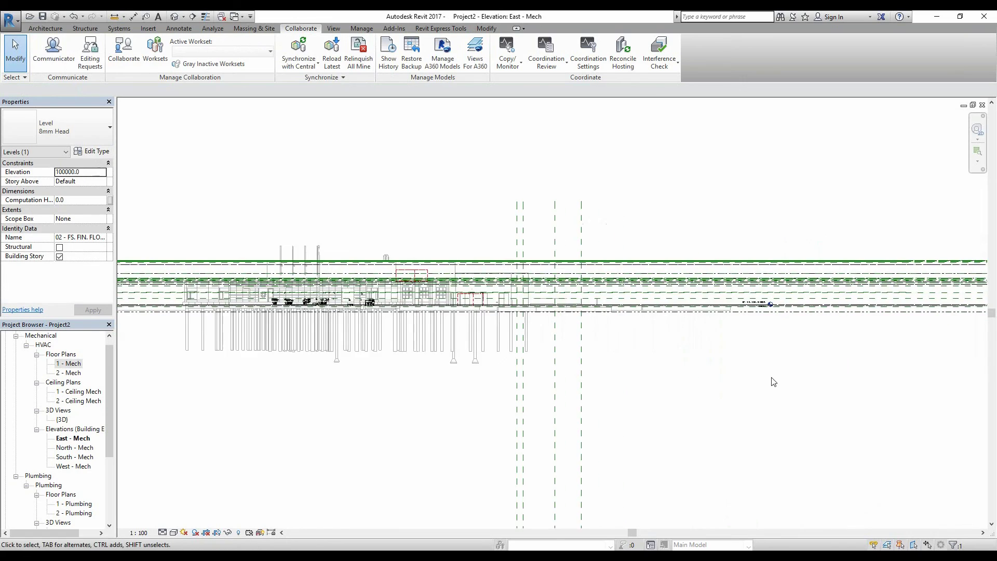
Step: Hide the Reference Lines and Reference Planes annotation categories in the East - Mech elevation
scroll(727, 319, up, 2)
scroll(425, 315, down, 1)
scroll(658, 346, up, 1)
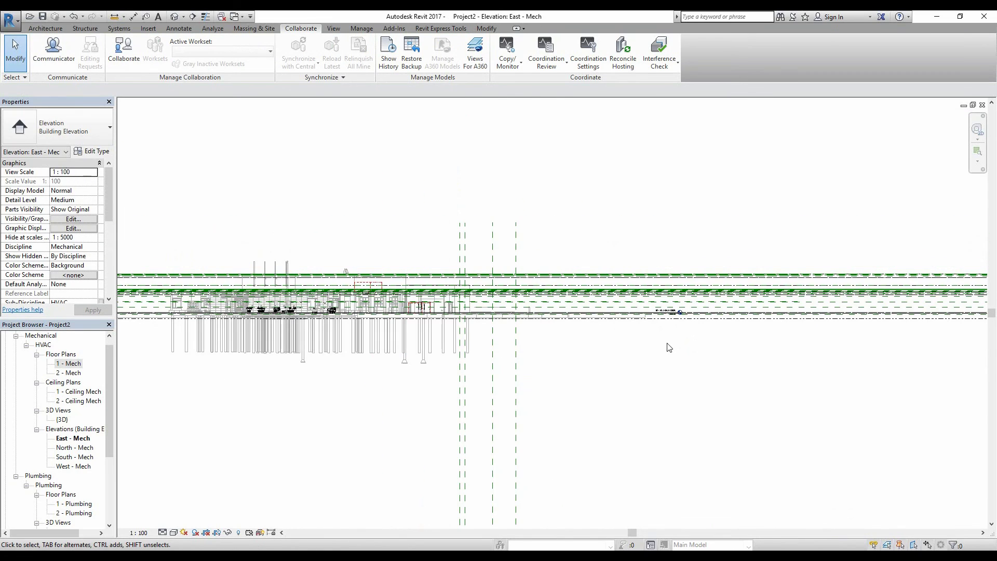
scroll(650, 341, down, 1)
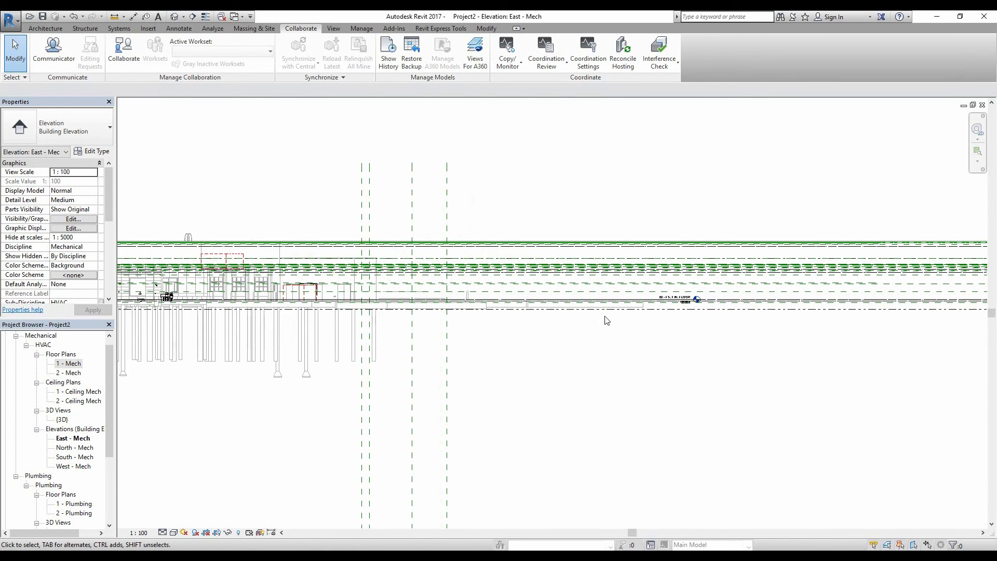
key(v)
key(v)
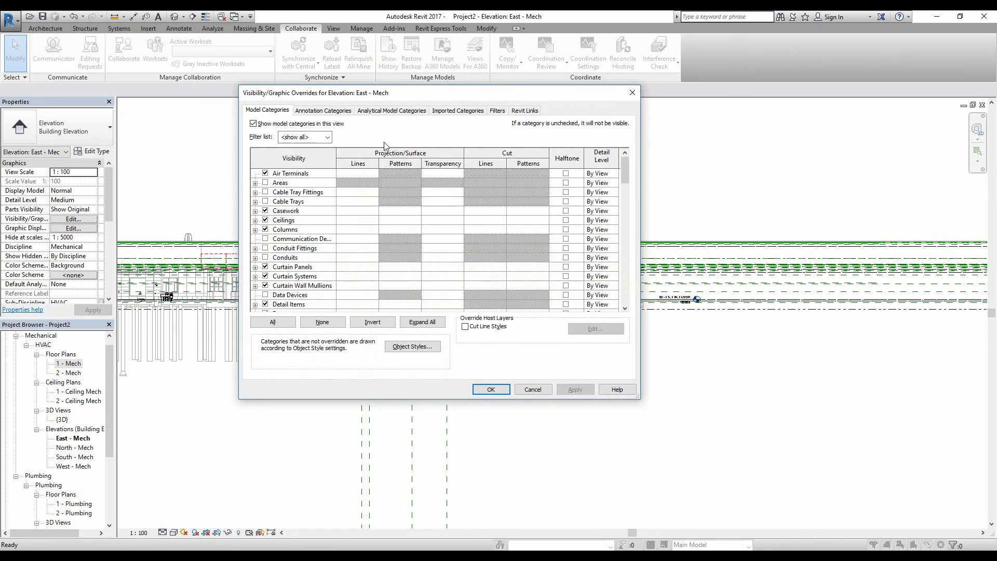
click(323, 110)
scroll(316, 245, down, 10)
click(316, 267)
scroll(343, 288, down, 1)
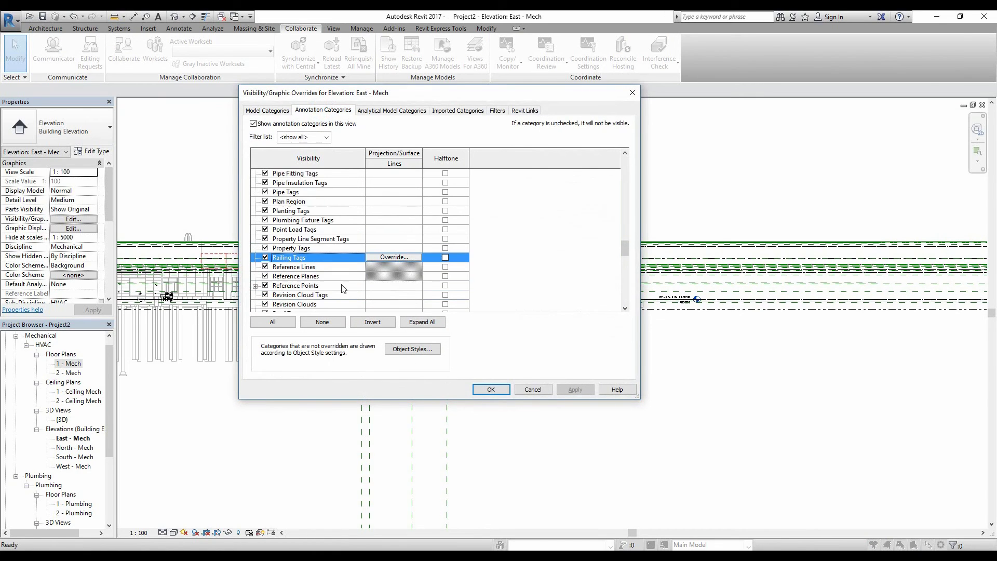
scroll(343, 288, down, 1)
scroll(291, 253, down, 2)
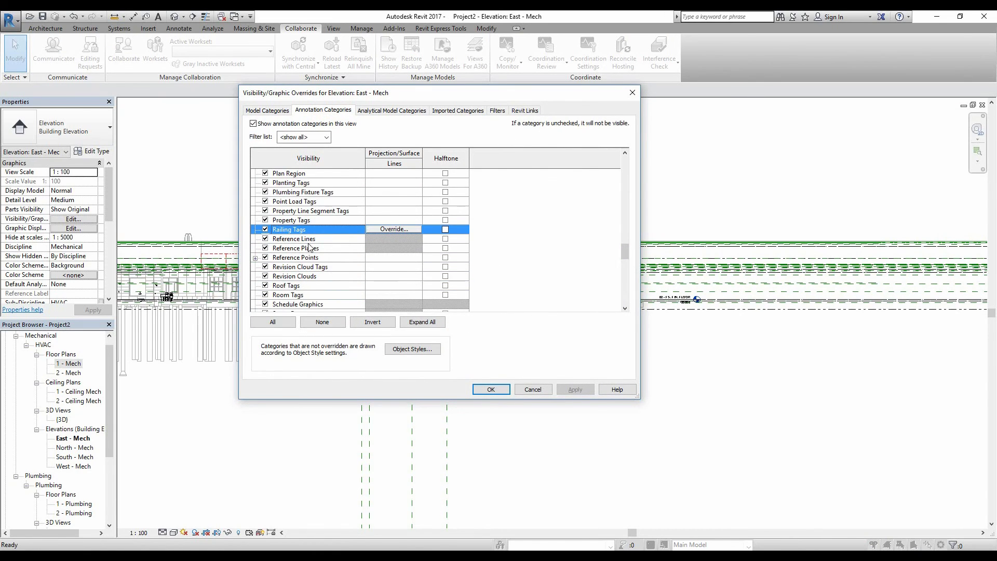
click(266, 248)
click(575, 389)
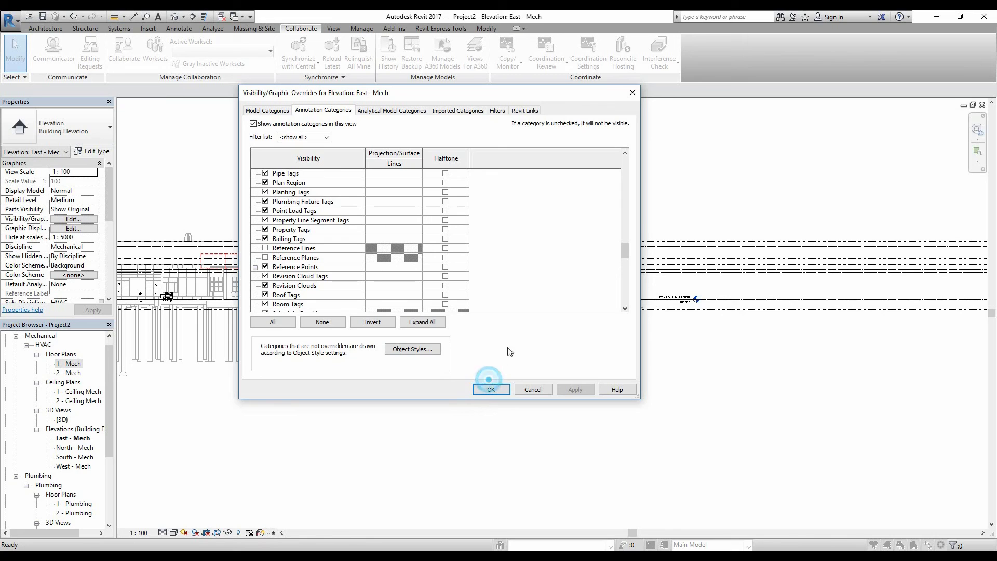
click(490, 388)
Step: Pull the headed end of the 04 - T.O. FS. STRUCTURE level in near the 02 - FS. FIN. FLOOR level head
scroll(677, 351, down, 2)
scroll(831, 270, up, 6)
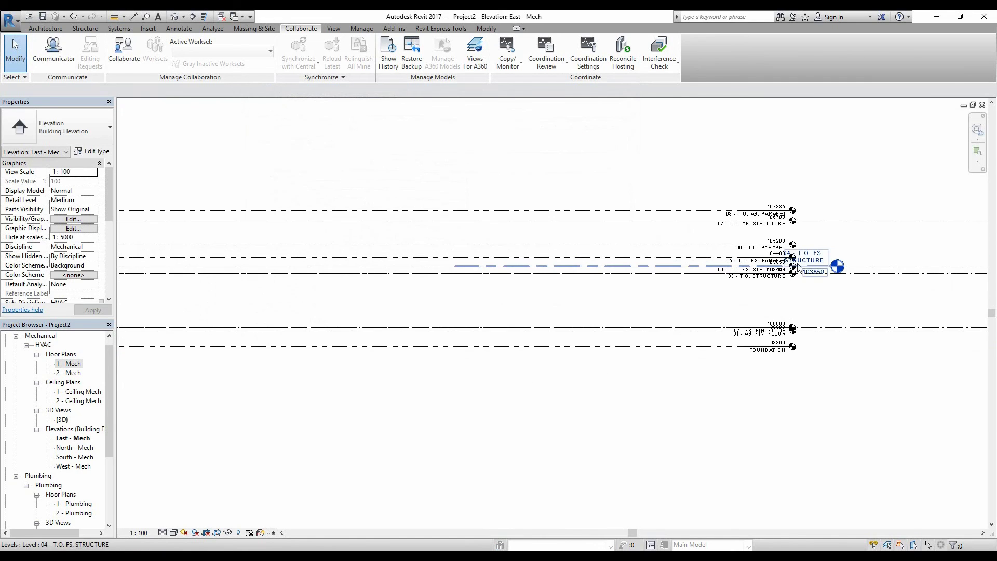
click(813, 274)
middle_drag(792, 301, 482, 366)
drag(469, 384, 453, 388)
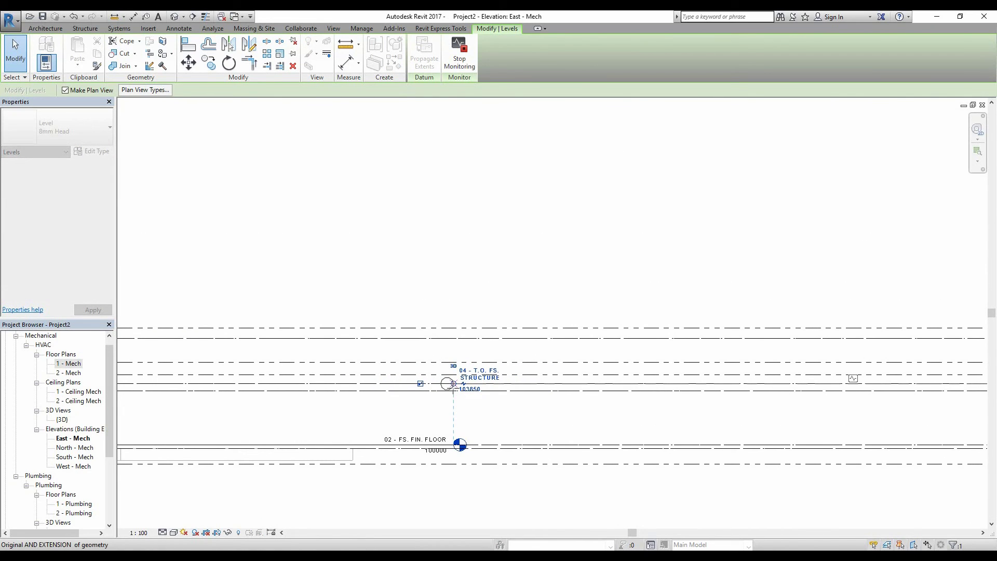
scroll(453, 384, up, 2)
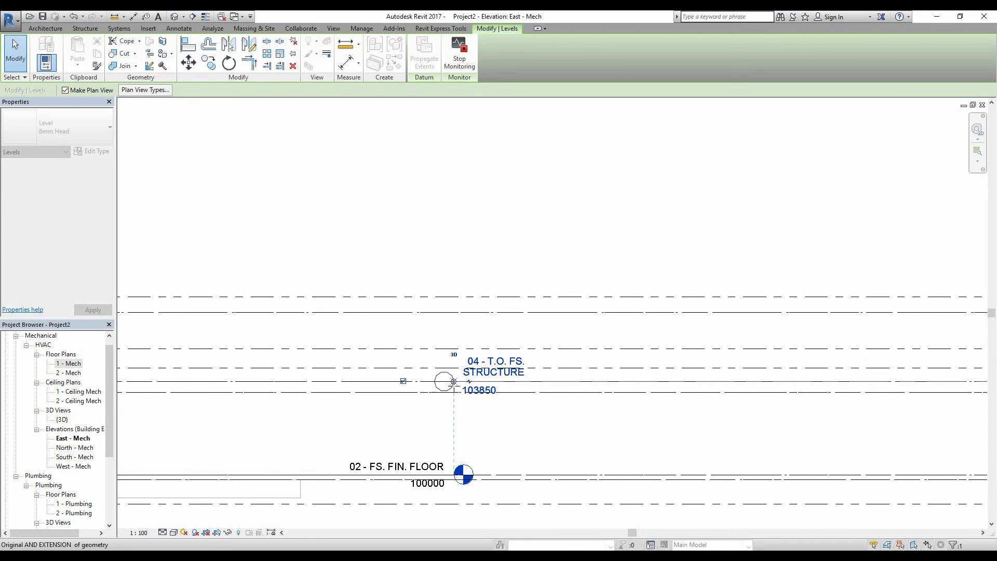
drag(454, 381, 454, 386)
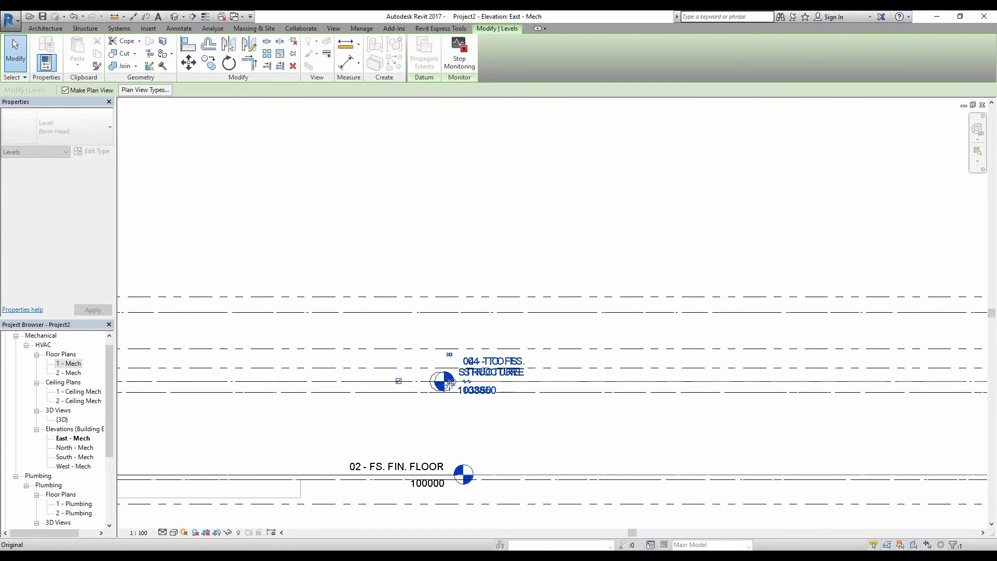
ctrl+drag(454, 382, 489, 385)
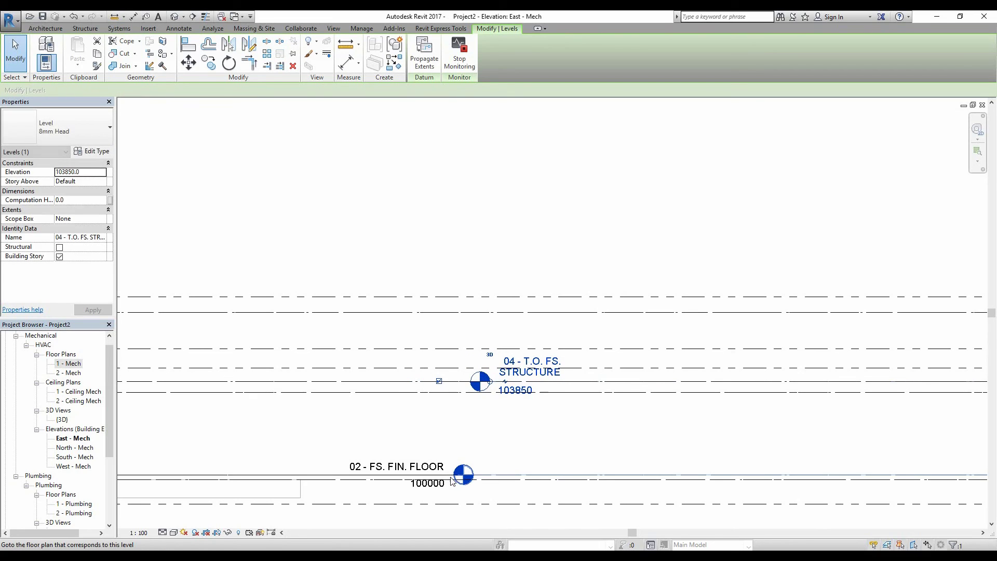
Step: Try to reposition the 04 - T.O. FS. STRUCTURE level head above the 02 - FS. FIN. FLOOR head, and undo the level's move
scroll(453, 478, up, 3)
mouse_move(473, 318)
mouse_down()
mouse_move(458, 318)
mouse_move(470, 320)
mouse_up()
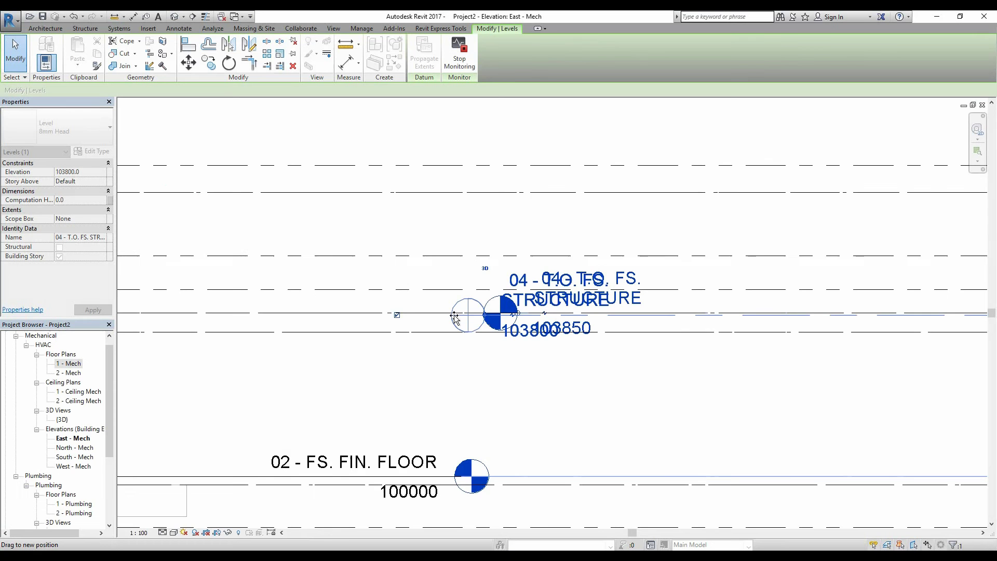
drag(453, 314, 470, 303)
scroll(510, 323, down, 1)
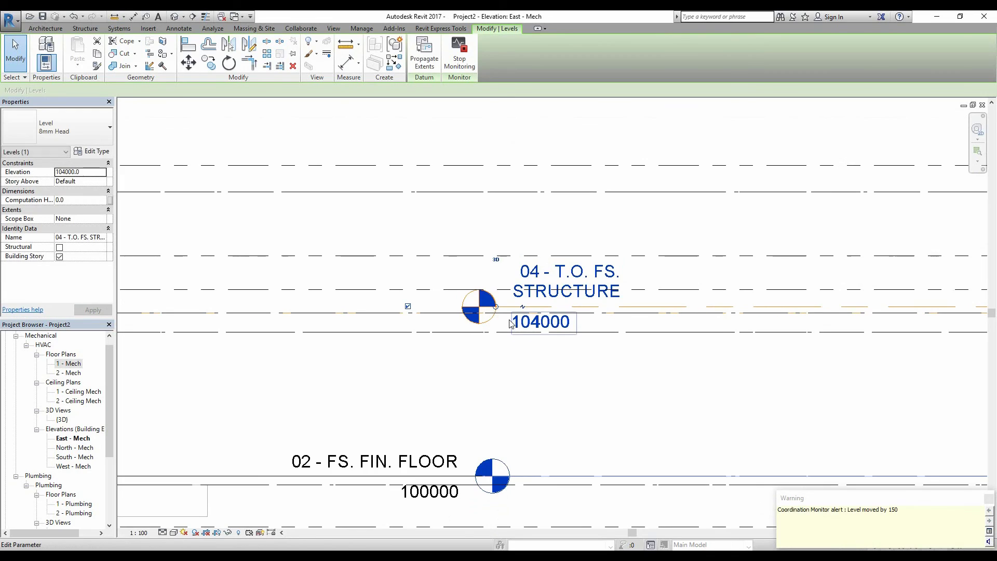
key(Escape)
key(ctrl+z)
scroll(585, 318, down, 2)
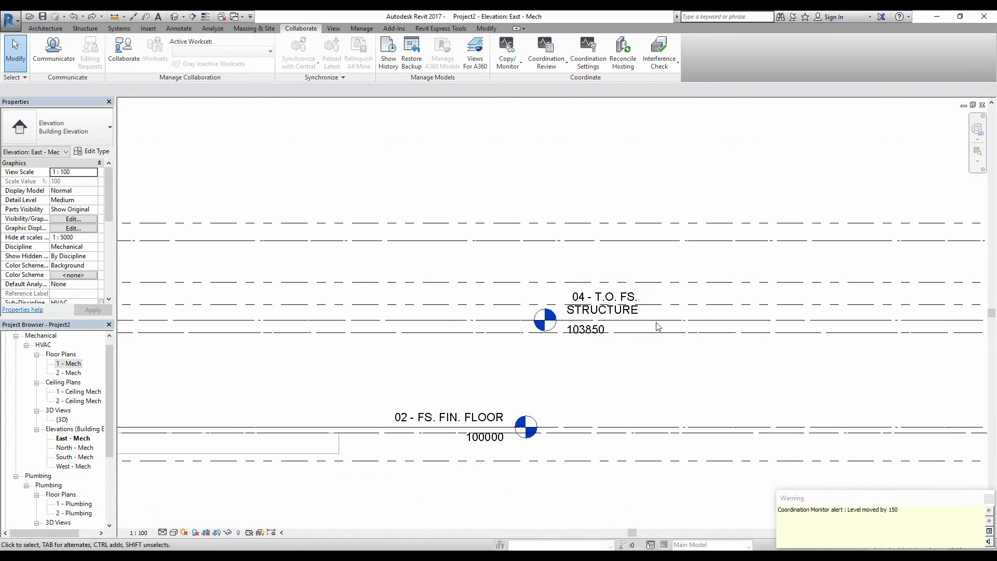
Step: Select the 04 - T.O. FS. STRUCTURE level and examine where its two ends lie relative to the building
click(621, 324)
scroll(777, 355, down, 2)
middle_drag(777, 355, 460, 329)
scroll(461, 329, down, 2)
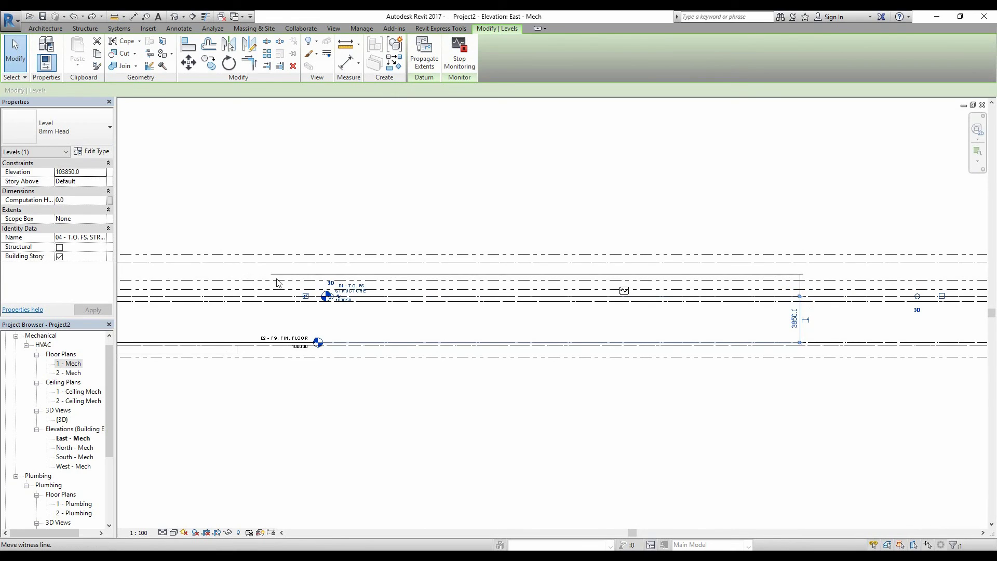
middle_drag(211, 307, 452, 317)
scroll(452, 317, down, 3)
scroll(247, 358, up, 2)
middle_drag(246, 357, 253, 358)
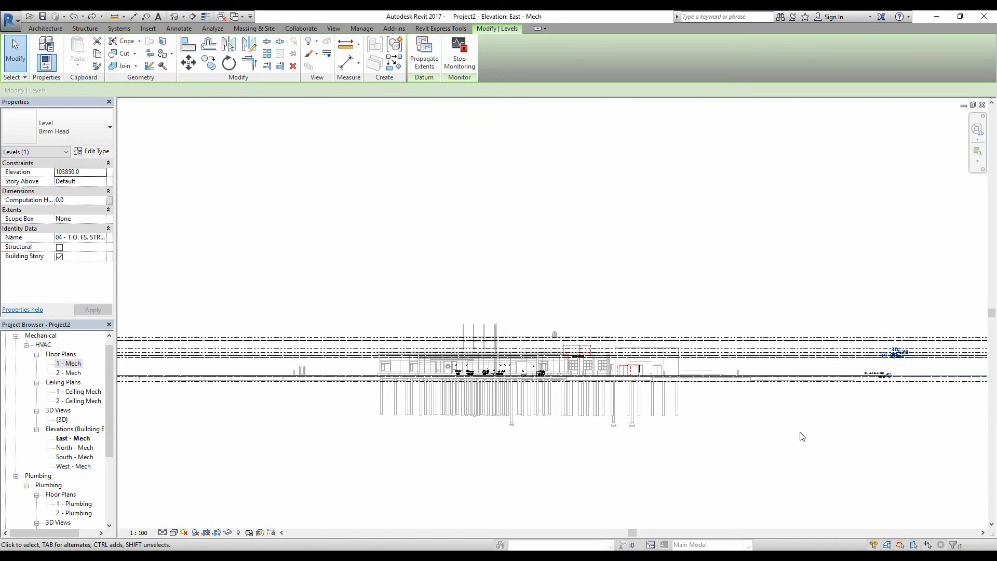
Step: Pull the headless end of the 04 - T.O. FS. STRUCTURE level in from the far right until it sits near its head
scroll(883, 353, up, 5)
middle_drag(857, 322, 407, 314)
scroll(605, 300, up, 2)
scroll(408, 315, down, 2)
drag(768, 292, 308, 299)
key(Escape)
click(550, 327)
scroll(726, 327, up, 2)
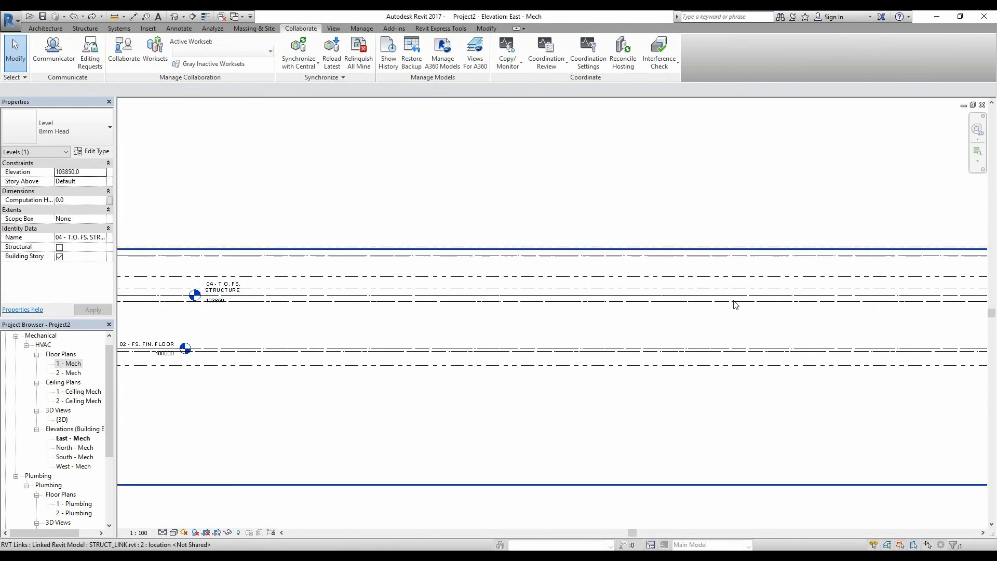
click(727, 294)
drag(860, 299, 265, 282)
middle_drag(277, 308, 663, 364)
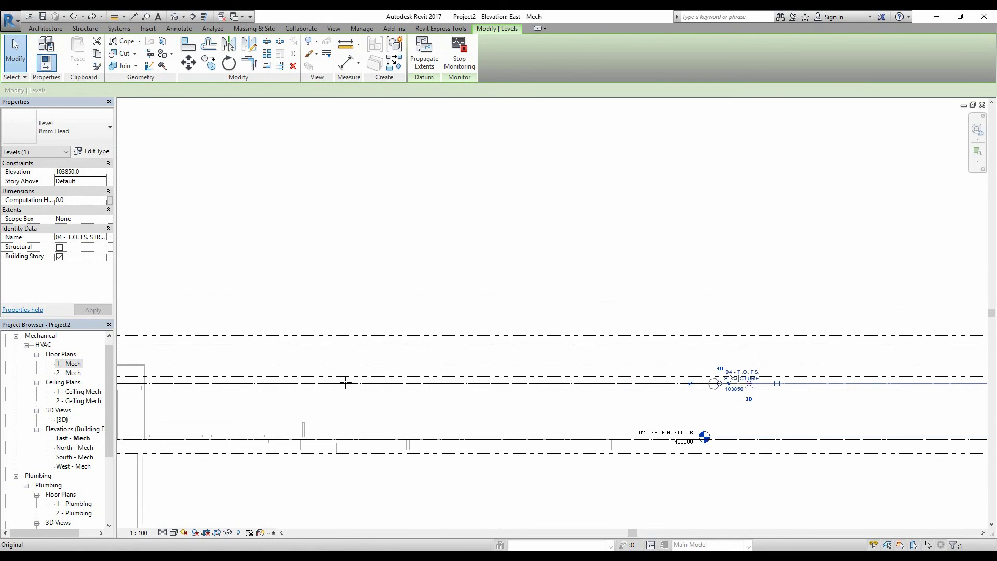
Step: Extend the headless end of the 04 - T.O. FS. STRUCTURE level across the building to beyond its left side
scroll(345, 382, down, 4)
middle_drag(410, 401, 795, 413)
click(467, 465)
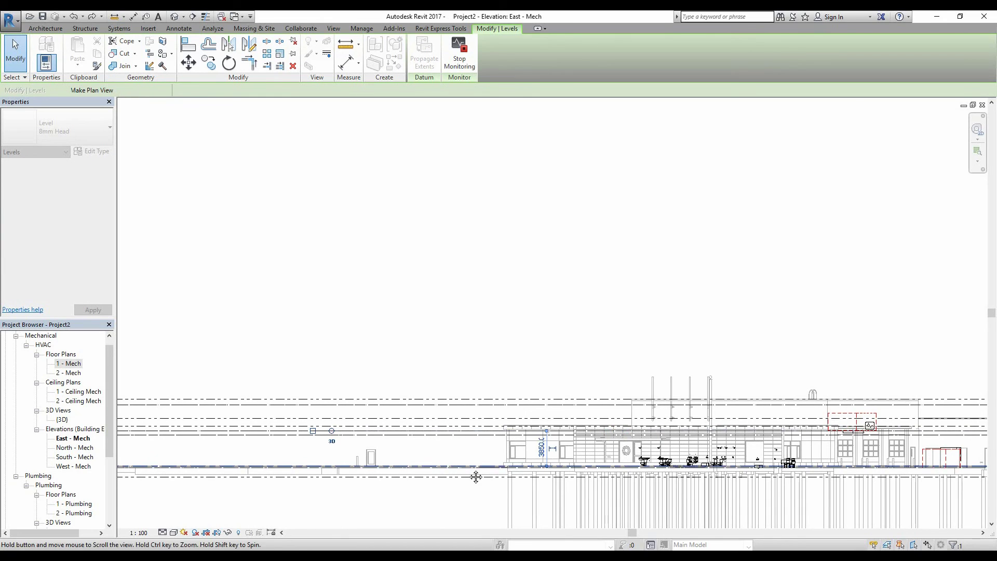
Step: Align the 04 - T.O. FS. STRUCTURE level head directly above the 02 - FS. FIN. FLOOR level head
middle_drag(476, 476, 166, 394)
scroll(691, 302, up, 5)
key(Escape)
scroll(691, 296, up, 2)
scroll(690, 281, up, 1)
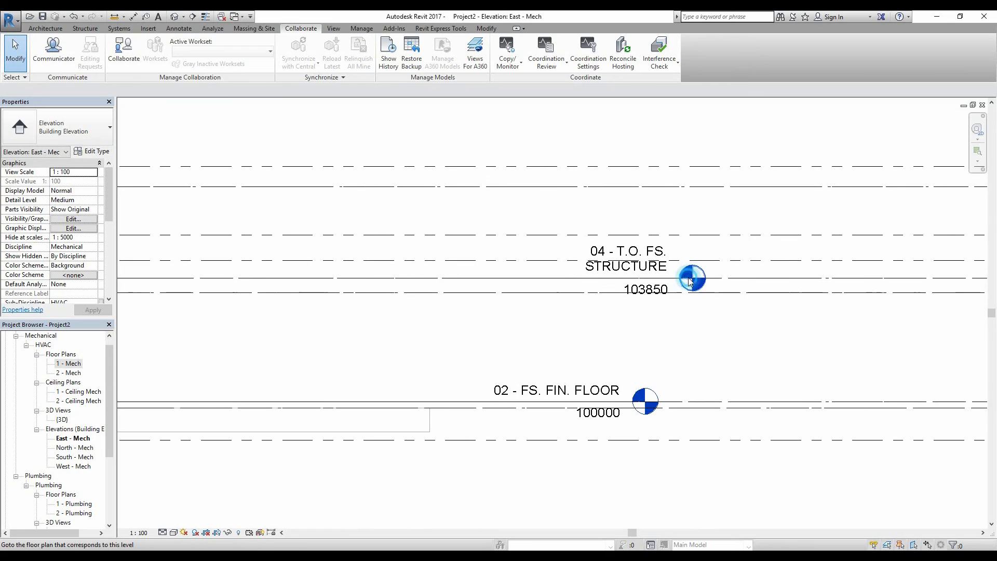
click(698, 274)
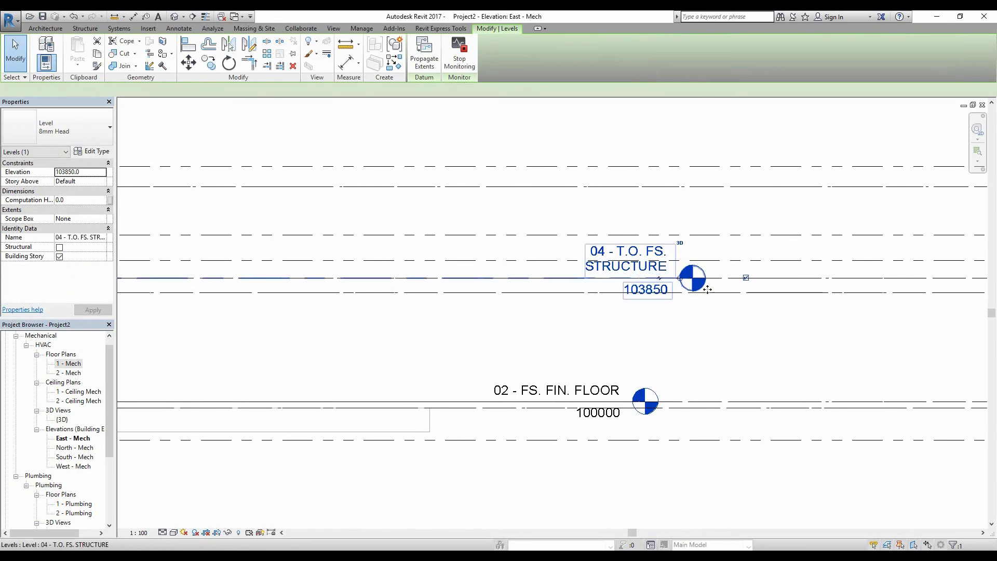
ctrl+drag(676, 277, 636, 283)
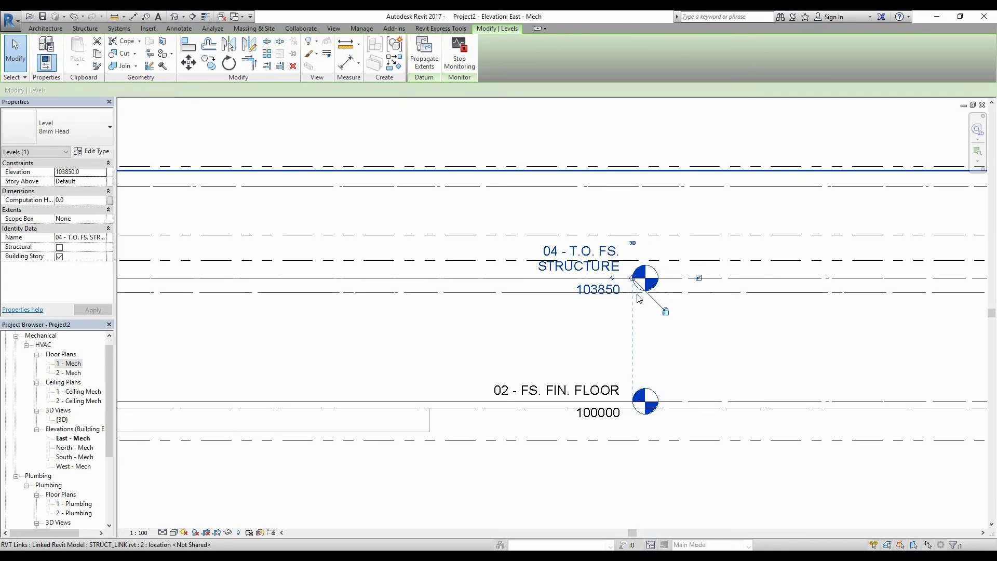
Step: Pull the aligned 04 - T.O. FS. STRUCTURE and 02 - FS. FIN. FLOOR level heads together closer to the building
click(636, 283)
drag(636, 283, 599, 310)
middle_drag(598, 310, 649, 345)
scroll(649, 345, down, 3)
middle_drag(533, 338, 693, 335)
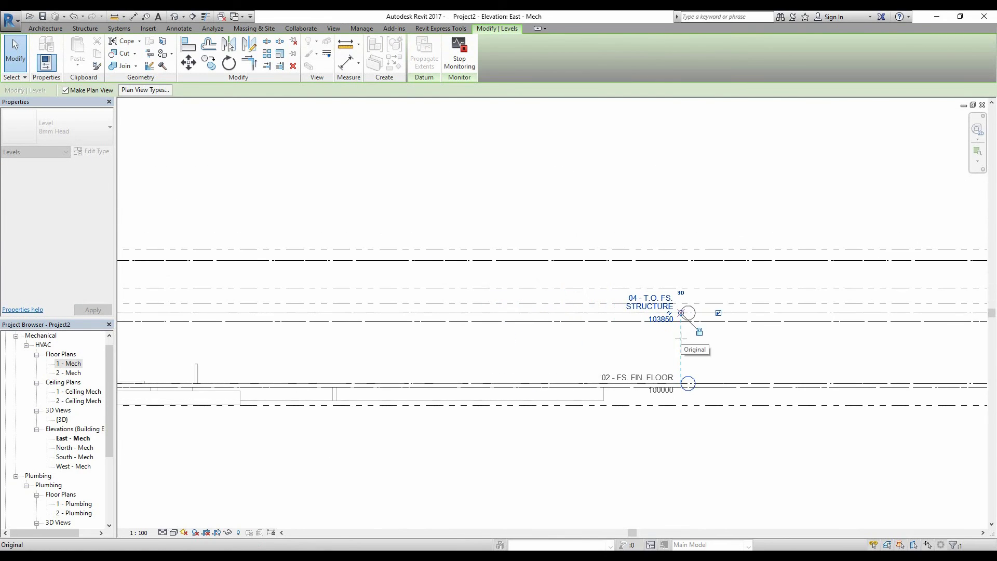
key(Escape)
Step: Leave the East - Mech elevation and open the 1 - Mech floor plan under HVAC
scroll(675, 374, down, 3)
scroll(649, 358, up, 3)
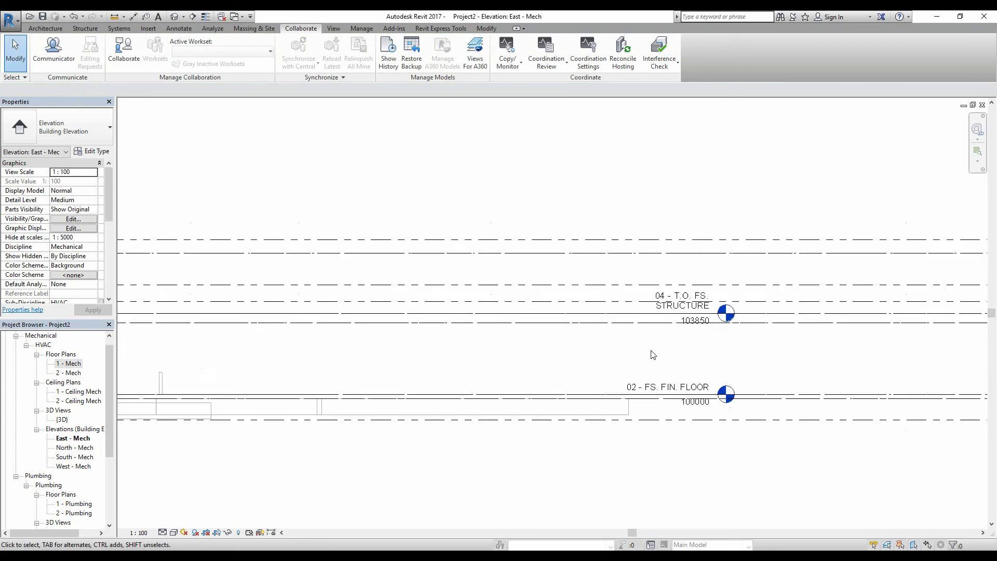
scroll(460, 395, down, 2)
middle_drag(433, 407, 590, 402)
scroll(590, 402, down, 3)
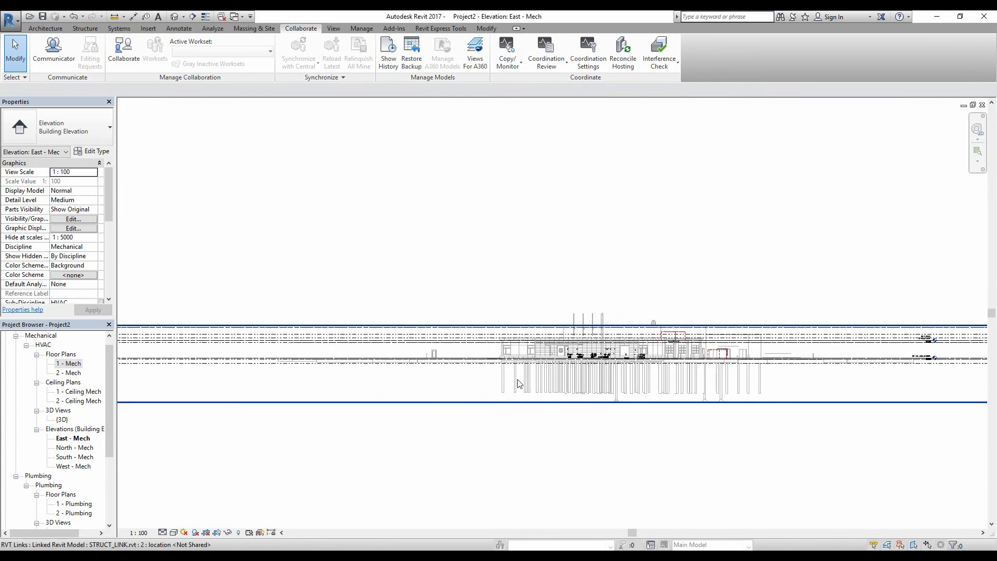
scroll(527, 337, down, 2)
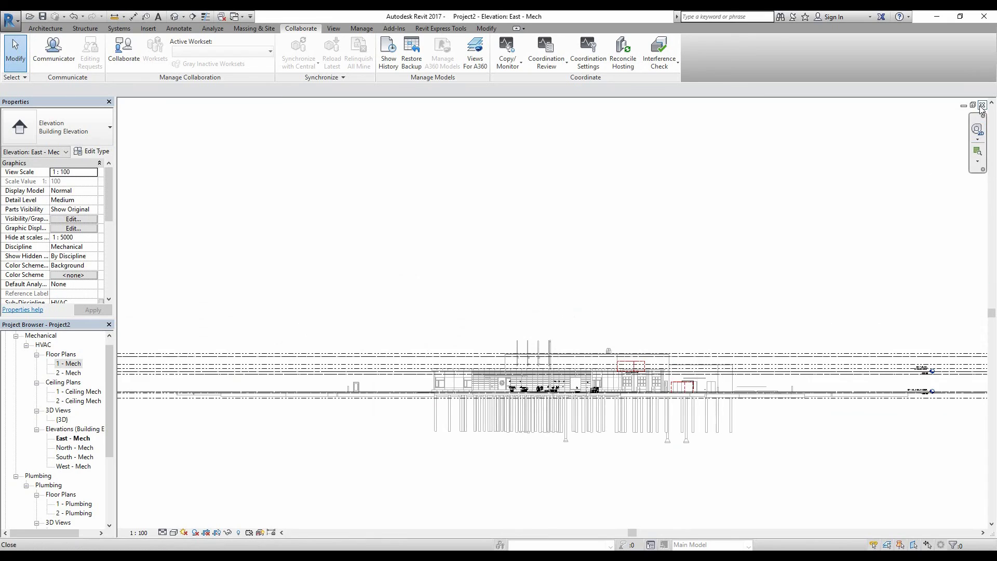
key(ctrl+Tab)
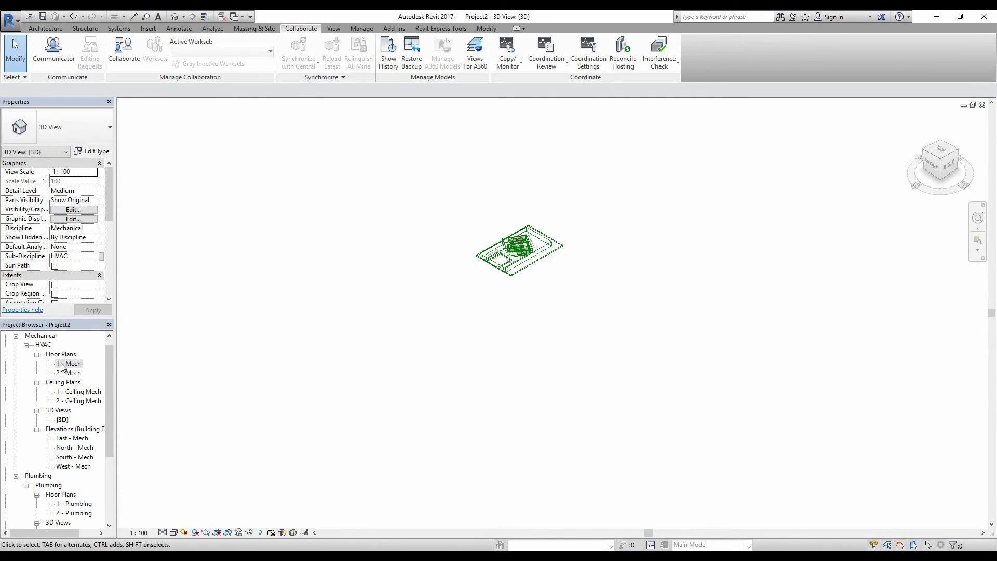
click(63, 364)
double_click(69, 365)
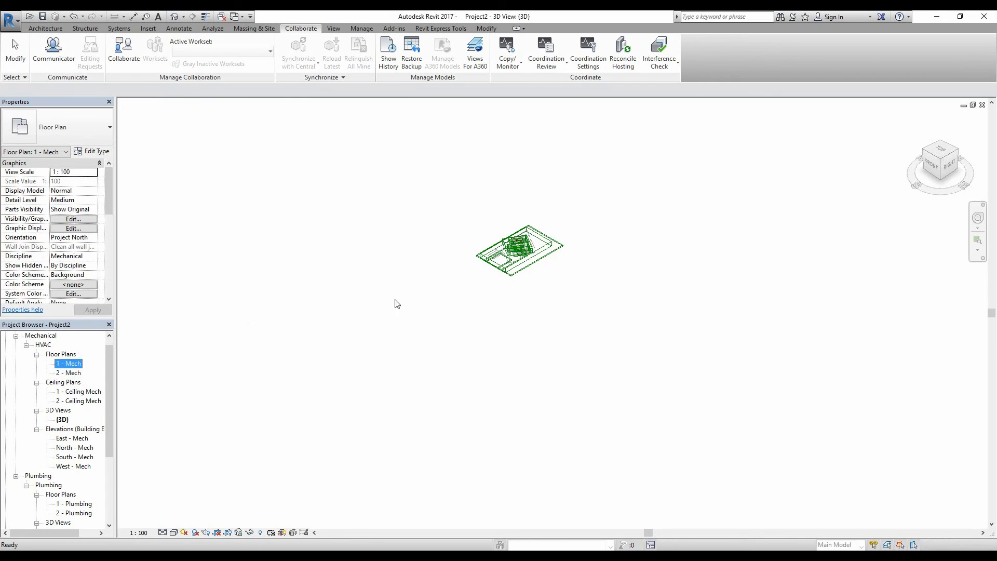
Step: Examine the linked building, grids and surrounding site lines in the 1 - Mech floor plan
scroll(514, 313, up, 4)
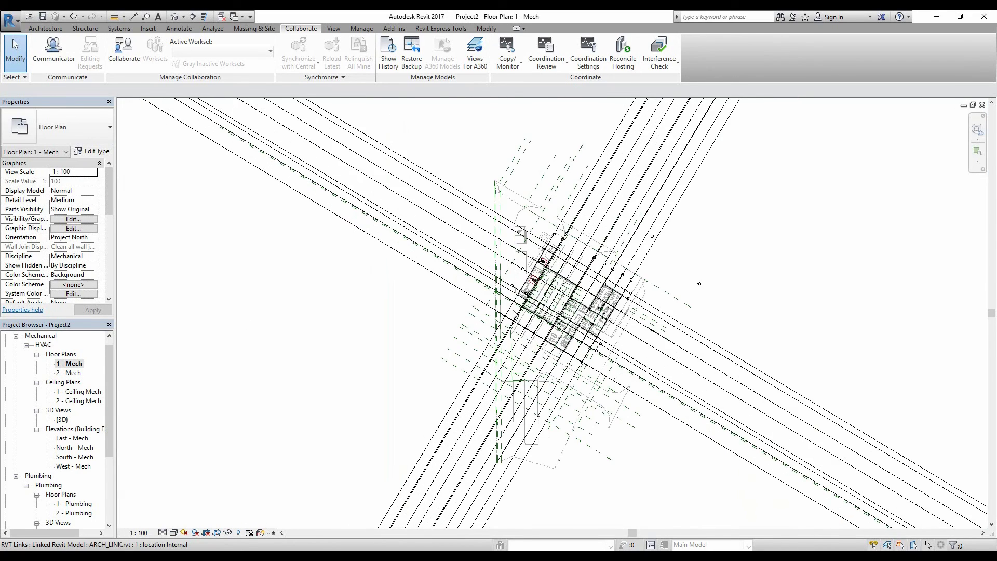
scroll(558, 308, up, 2)
scroll(559, 308, up, 2)
scroll(585, 301, up, 2)
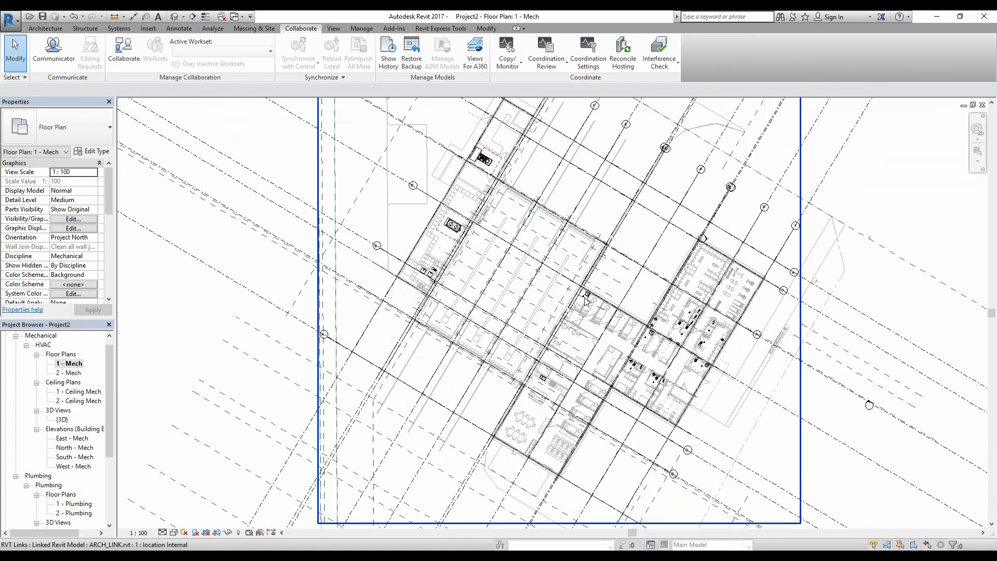
middle_drag(613, 303, 559, 233)
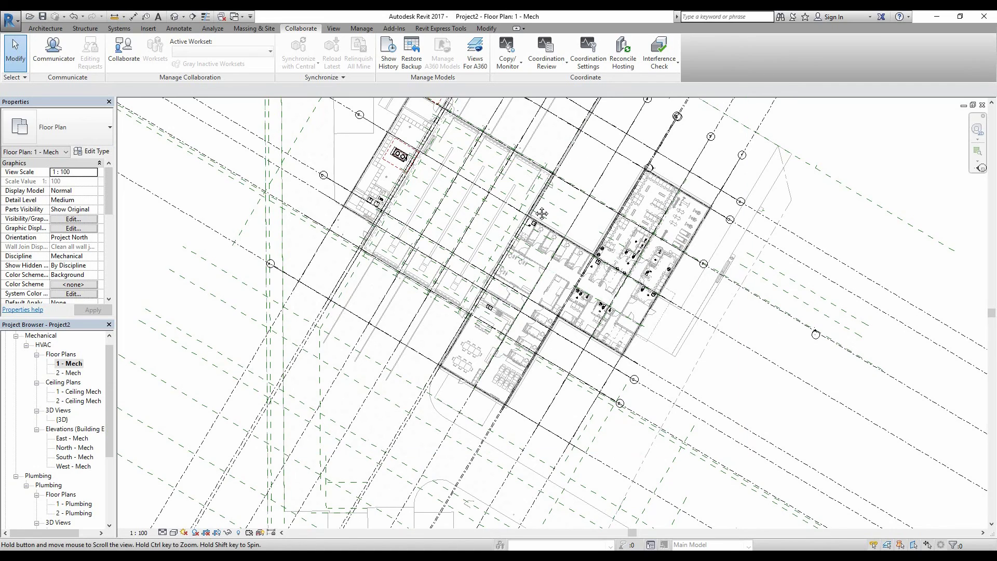
middle_drag(541, 210, 496, 244)
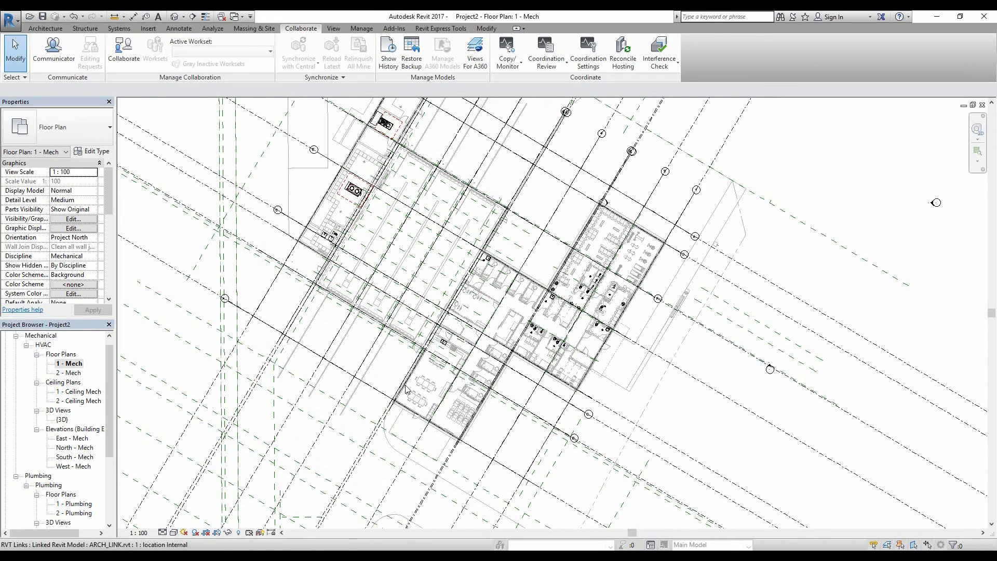
scroll(411, 392, up, 2)
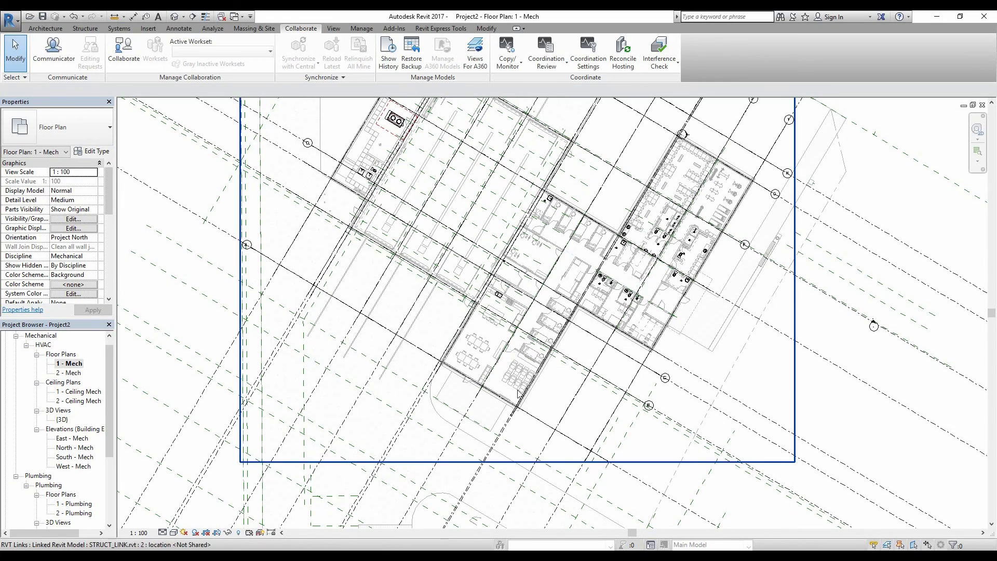
scroll(486, 333, down, 2)
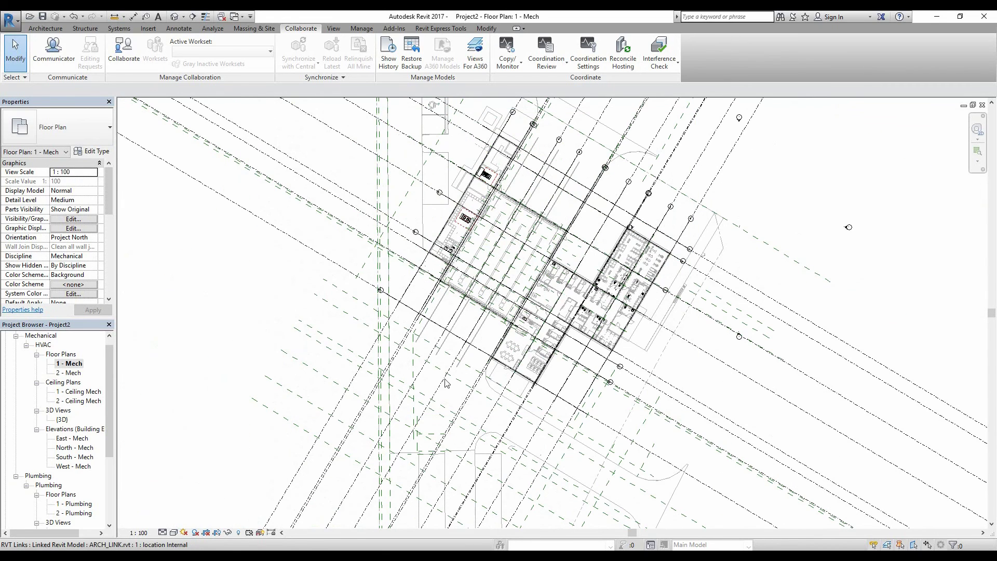
scroll(621, 303, up, 2)
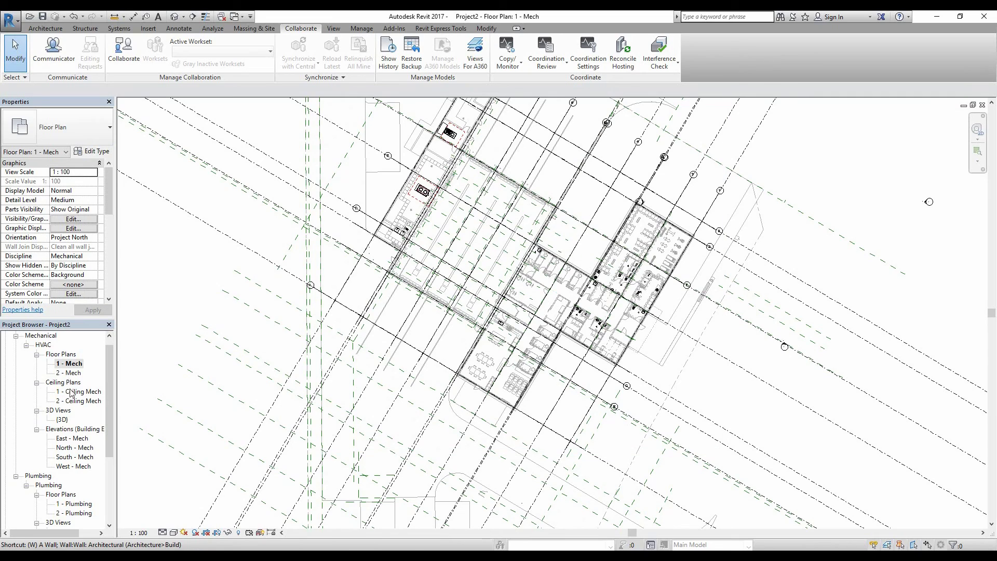
Step: Open the East - Mech elevation and inspect the project base point's shared site coordinates
click(73, 466)
scroll(70, 467, down, 1)
scroll(70, 467, up, 1)
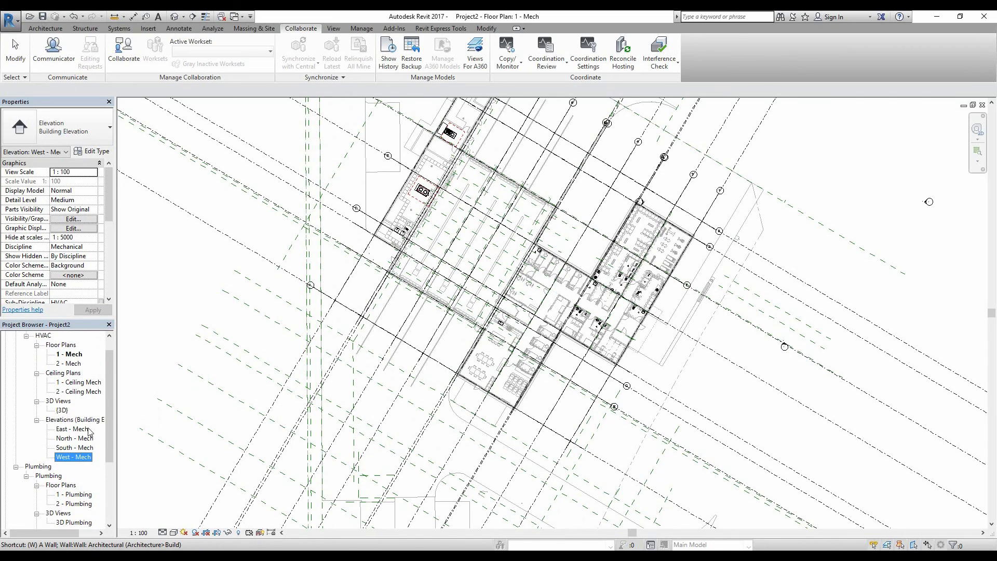
double_click(76, 441)
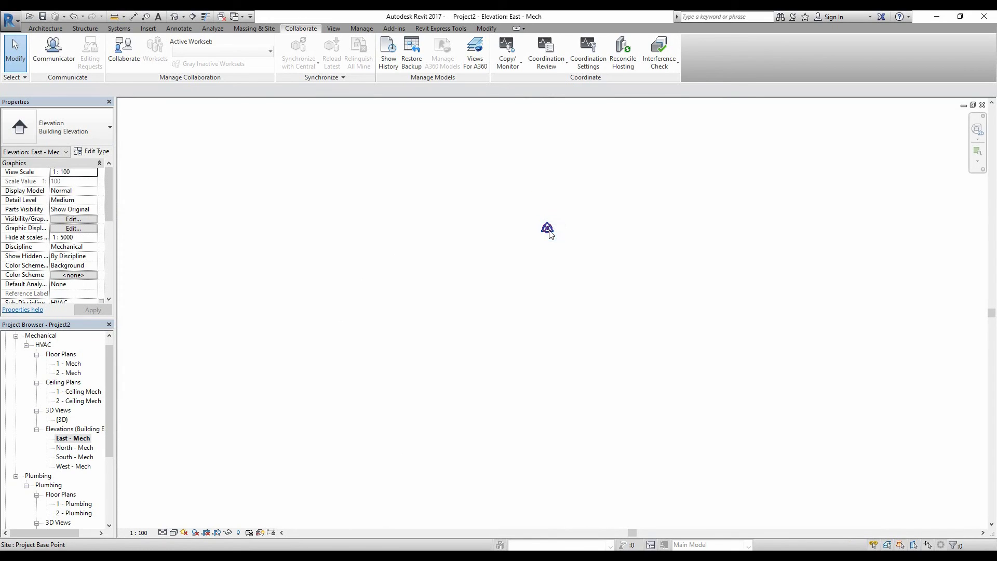
click(548, 229)
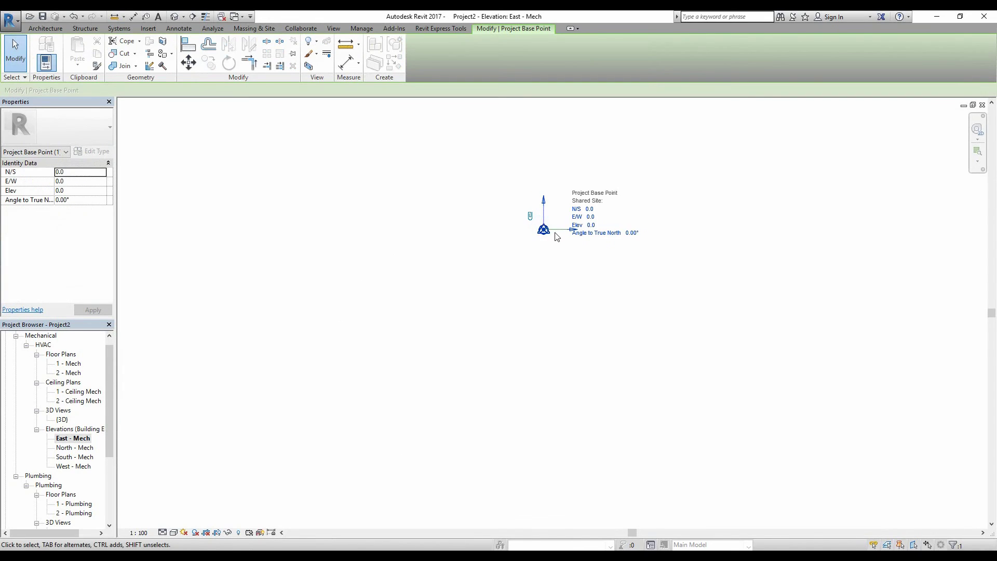
middle_drag(533, 238, 526, 227)
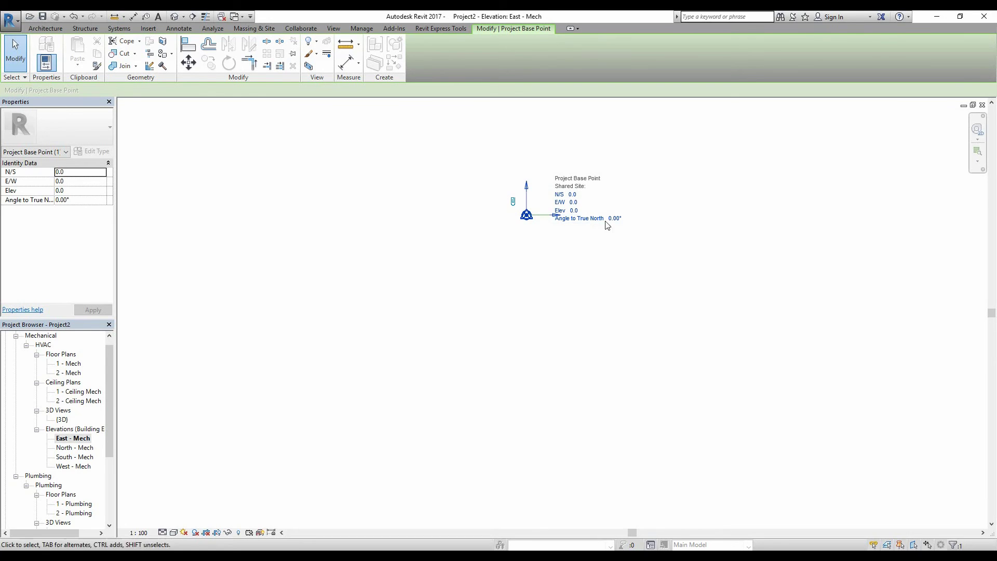
Step: Select the survey point and the project base point in turn to compare their coordinates in the East - Mech elevation
key(Escape)
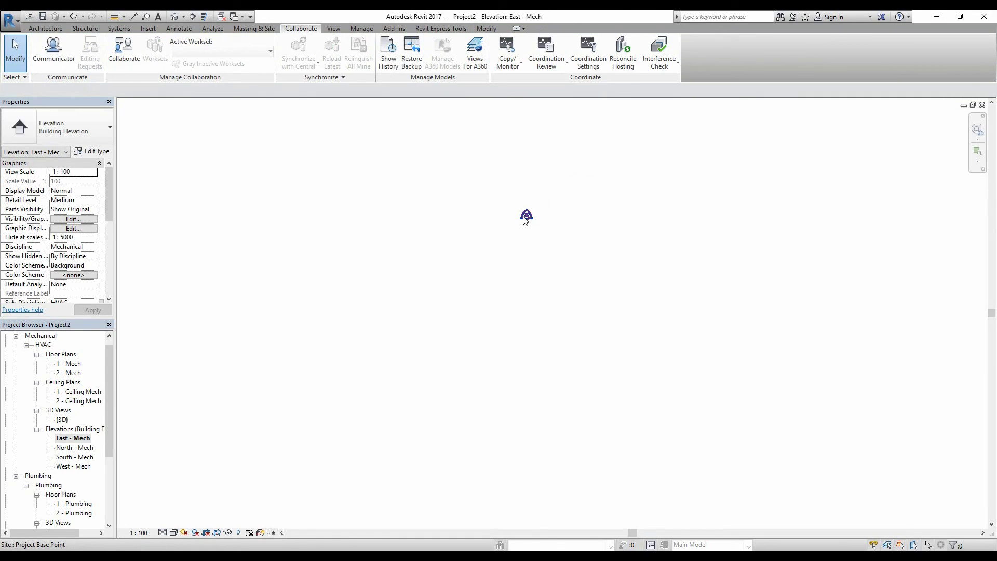
click(526, 218)
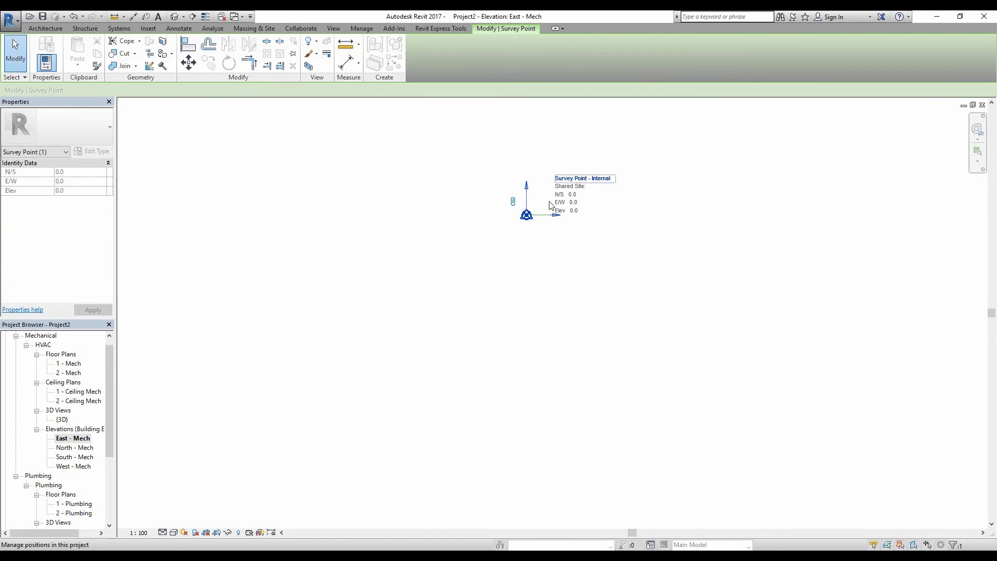
key(Escape)
click(526, 216)
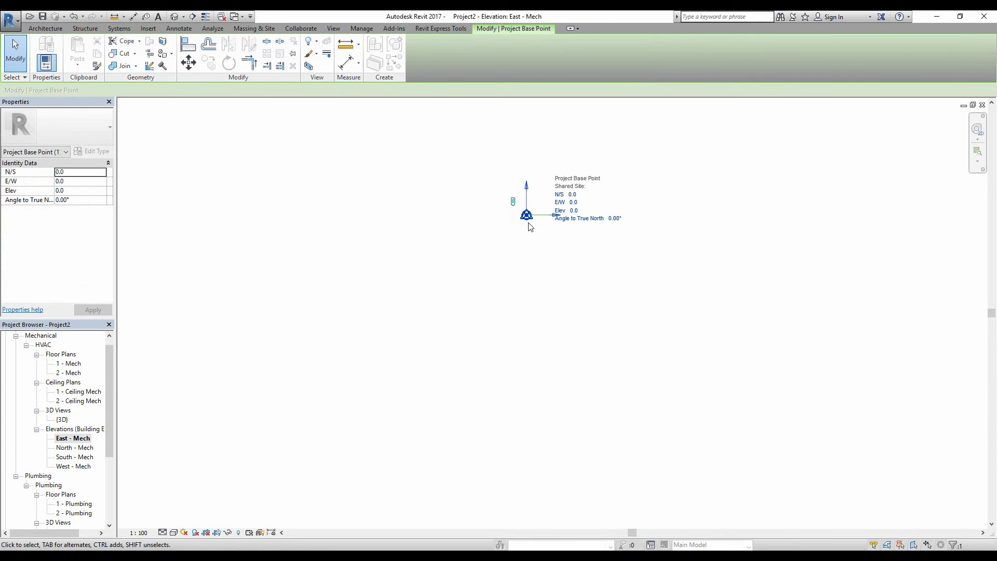
key(Escape)
click(527, 216)
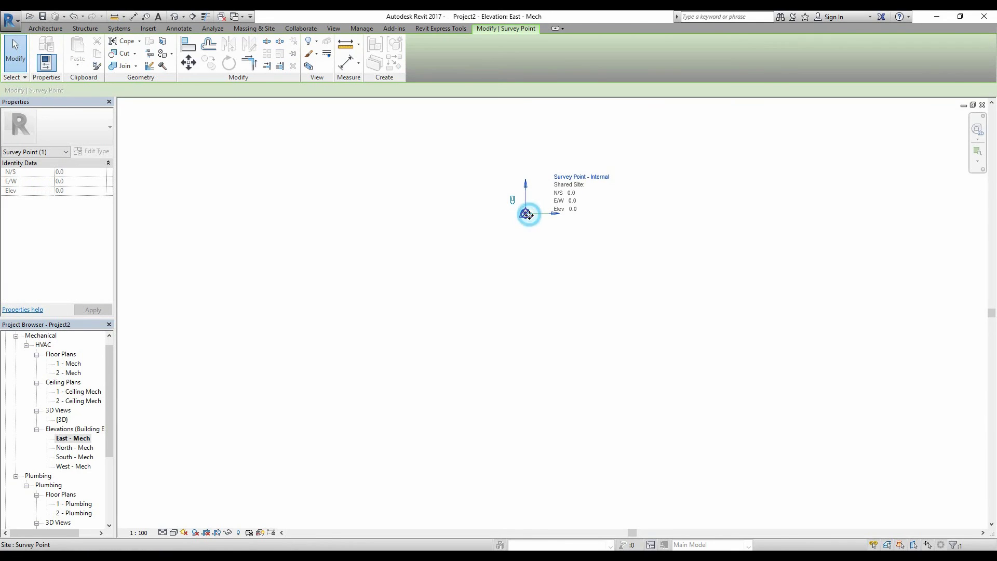
key(Escape)
click(526, 215)
key(Escape)
click(525, 214)
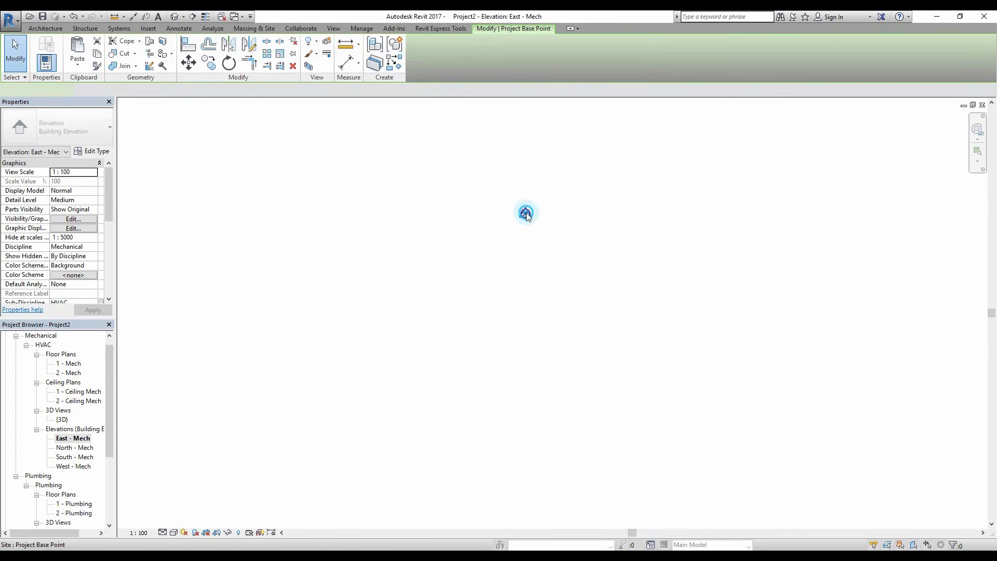
key(Escape)
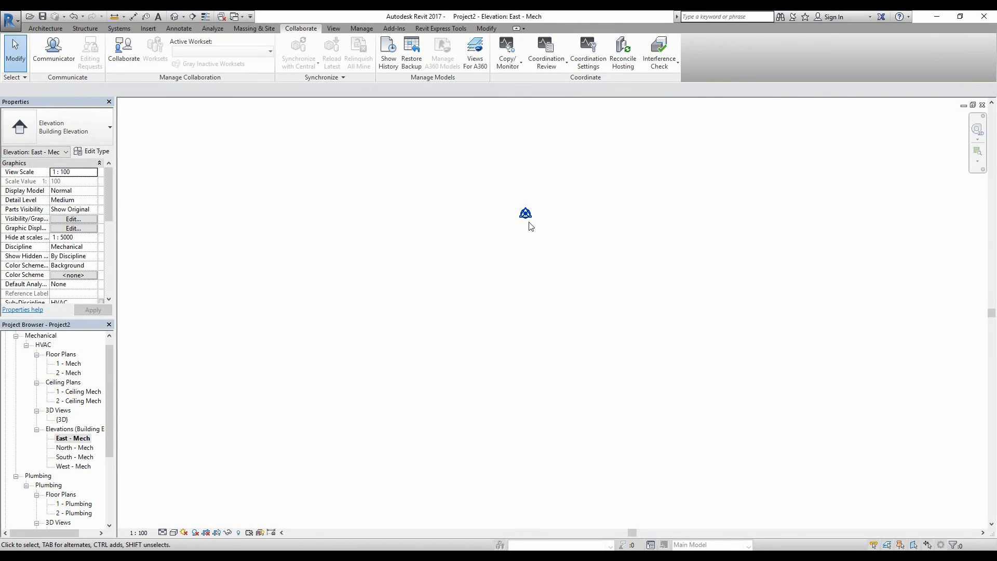
Step: Tile the open view windows to show the elevation, floor plan and 3D view together
key(t)
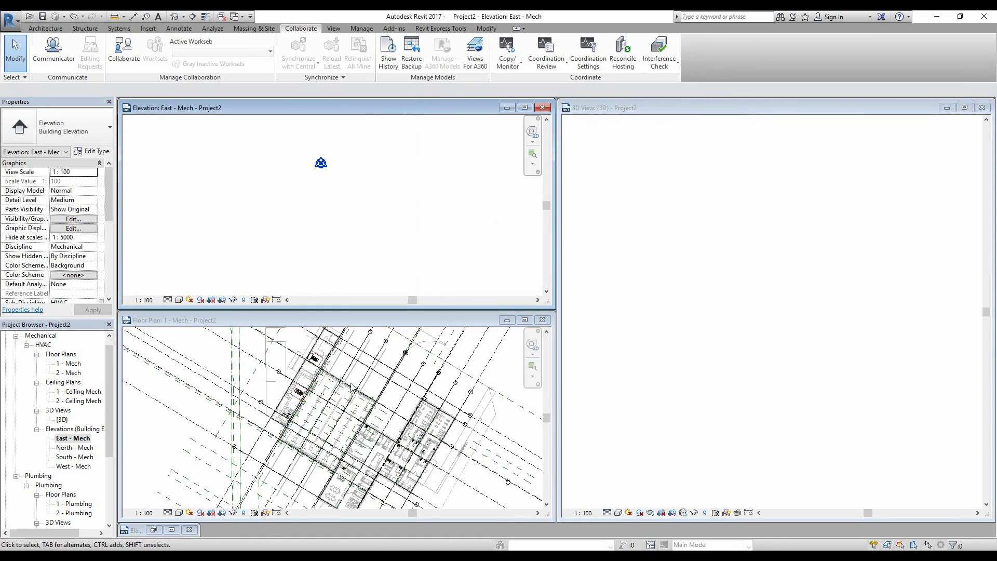
scroll(357, 405, up, 4)
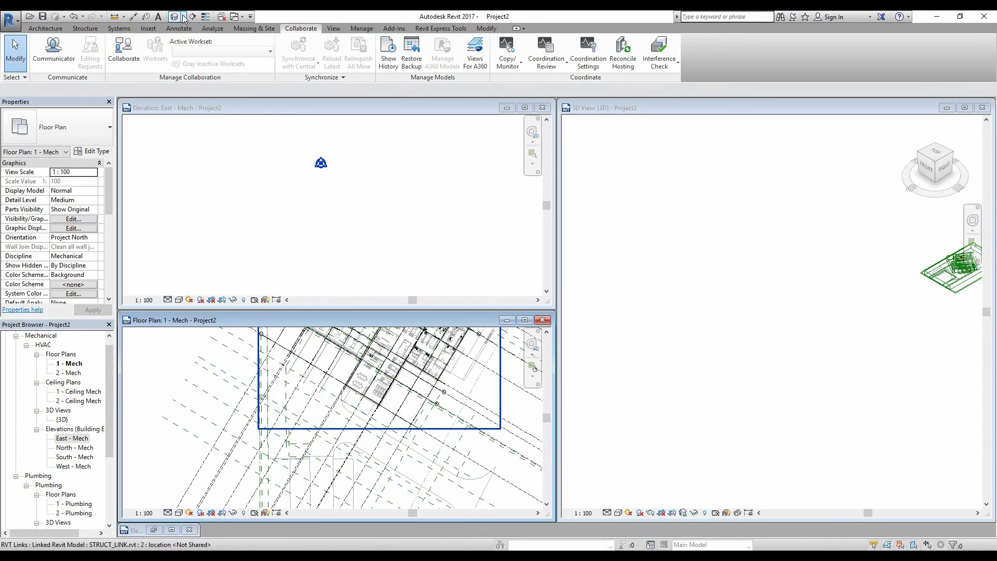
Step: Measure the distance from a point outside the building to its lower corner in the 1 - Mech floor plan
click(120, 17)
click(435, 438)
scroll(436, 401, up, 2)
click(435, 423)
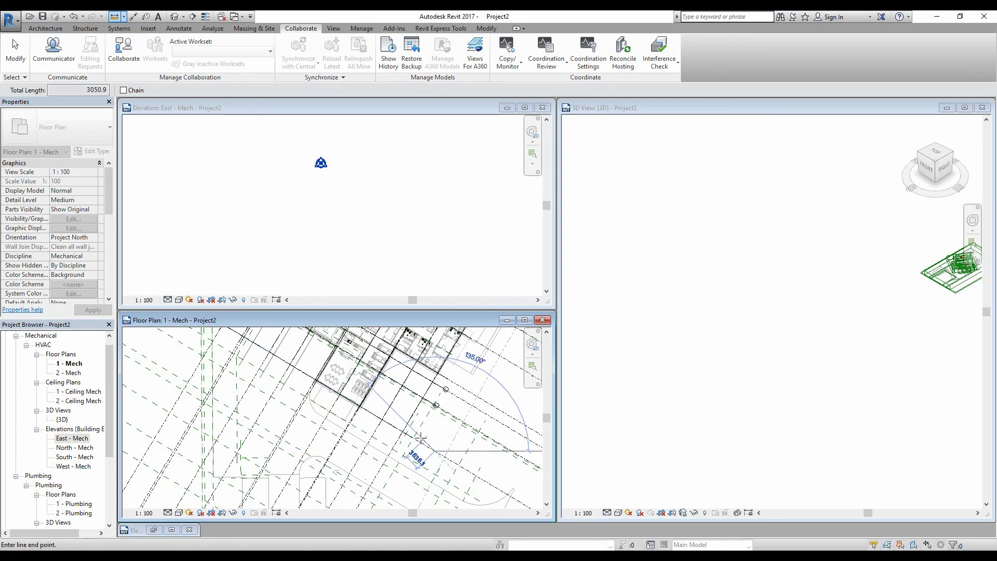
click(365, 410)
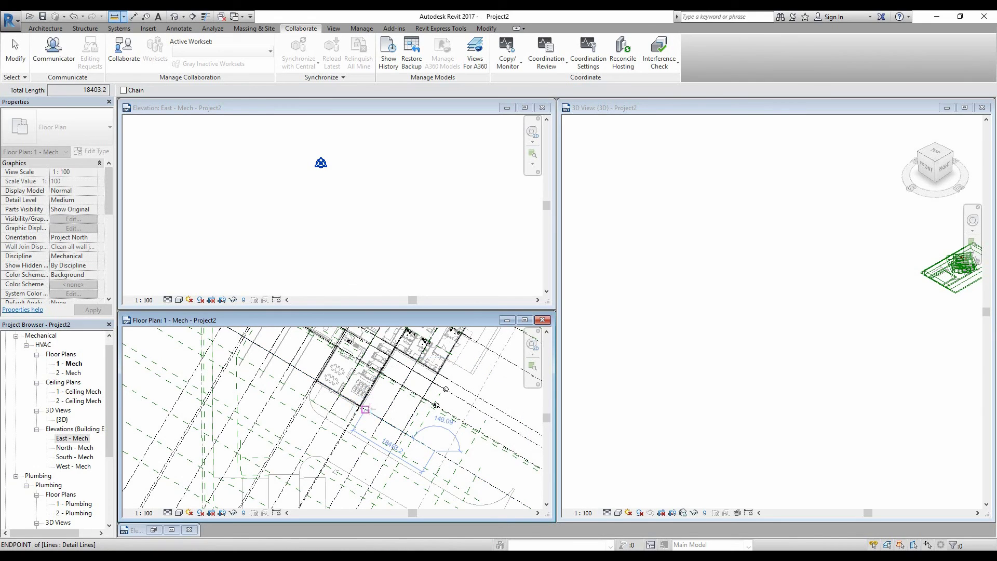
scroll(434, 427, up, 2)
scroll(436, 430, up, 1)
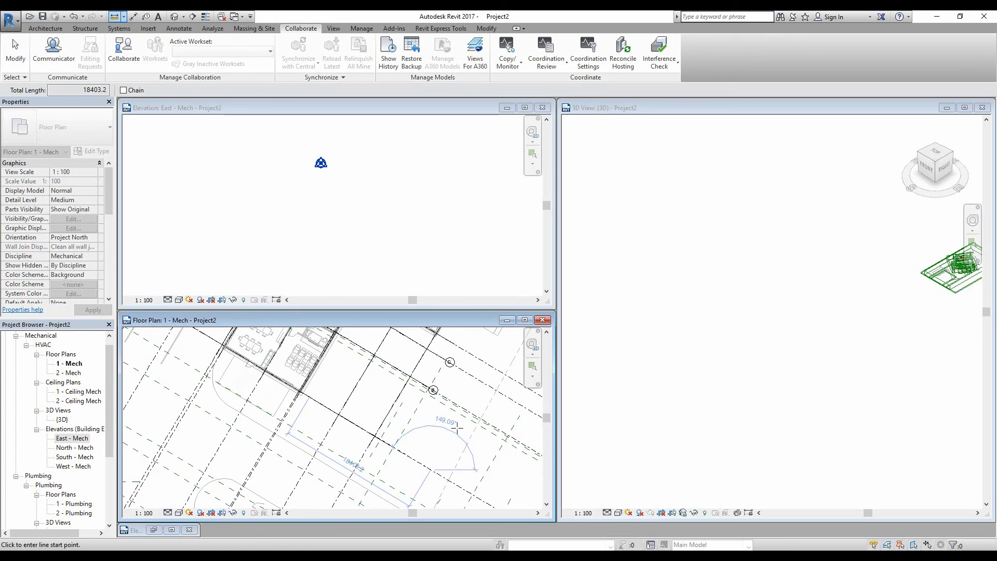
scroll(456, 428, up, 2)
scroll(452, 429, up, 1)
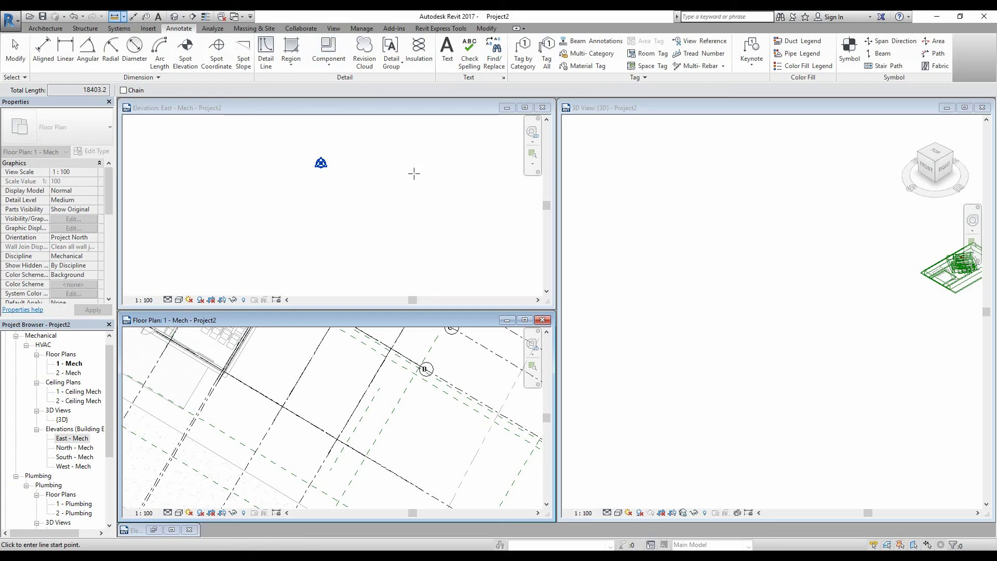
click(334, 29)
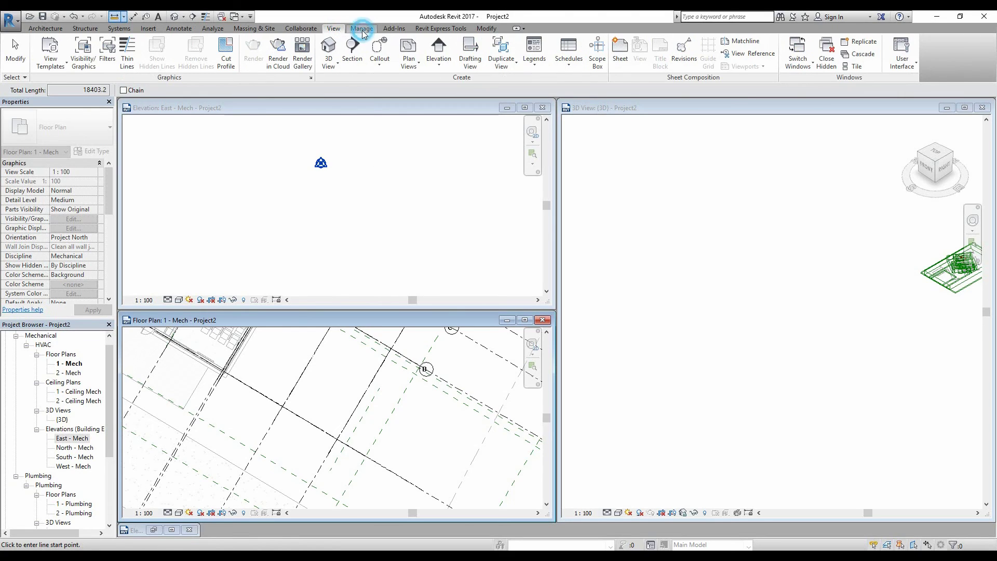
click(362, 29)
click(125, 19)
click(165, 30)
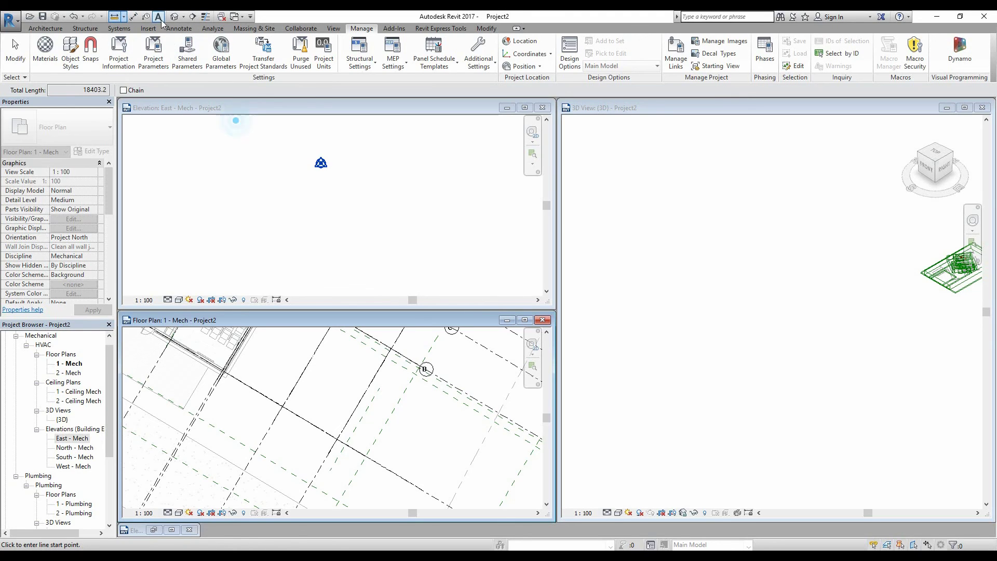
click(179, 30)
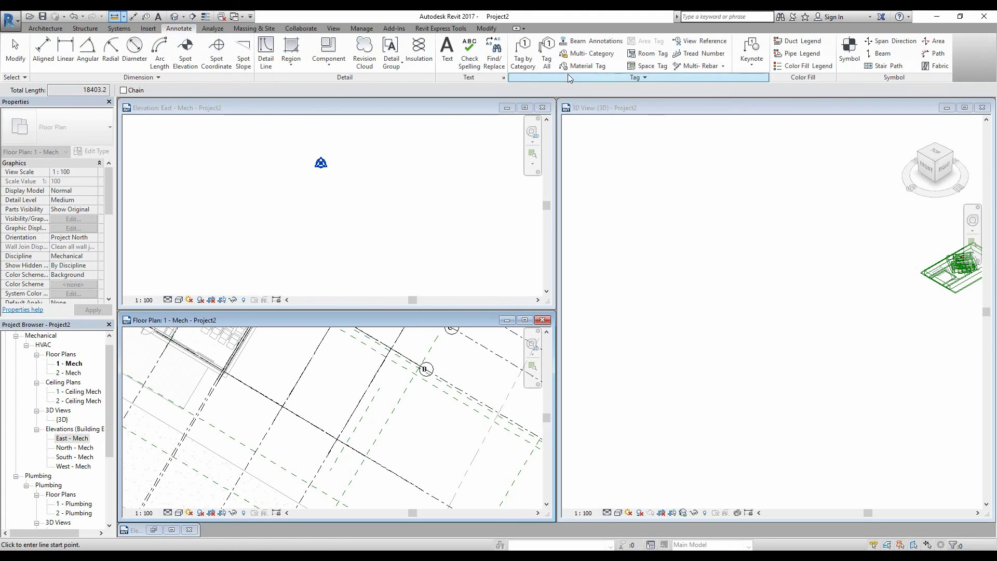
click(83, 62)
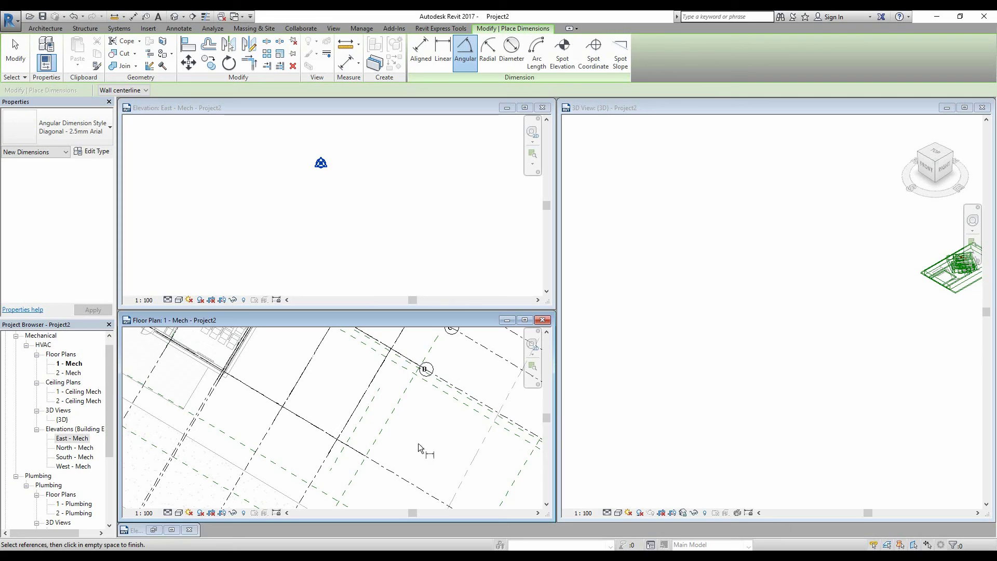
key(Escape)
key(Escape)
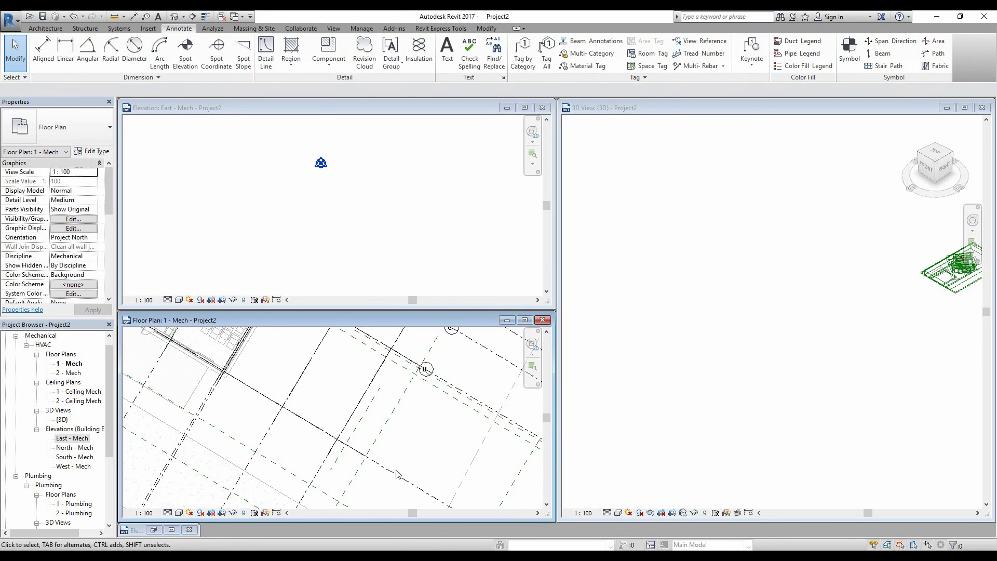
Step: Draw a short horizontal detail line with the Thin Lines style in the open area below grid B in the 1 - Mech floor plan
key(d)
key(l)
click(407, 452)
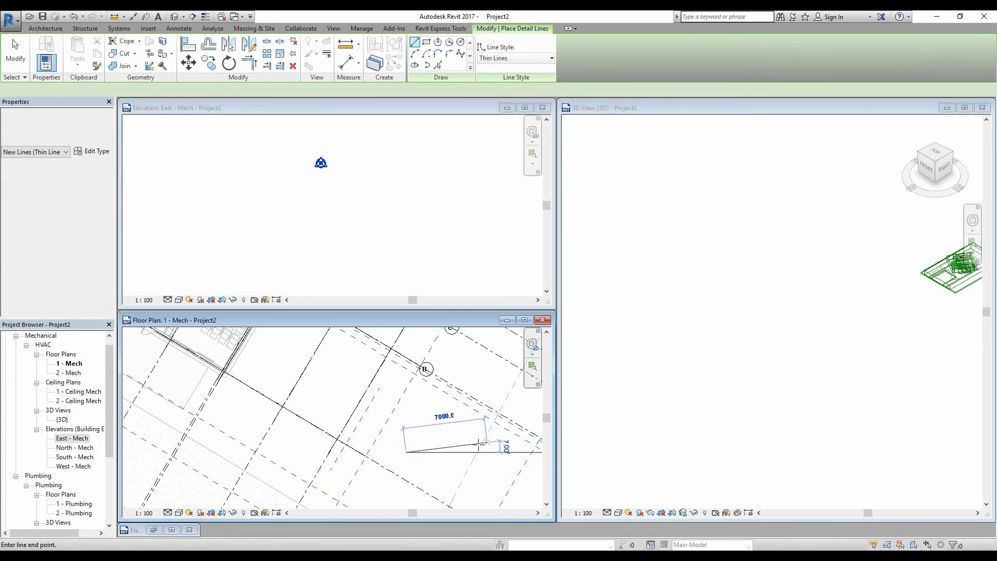
click(464, 451)
key(Escape)
key(Escape)
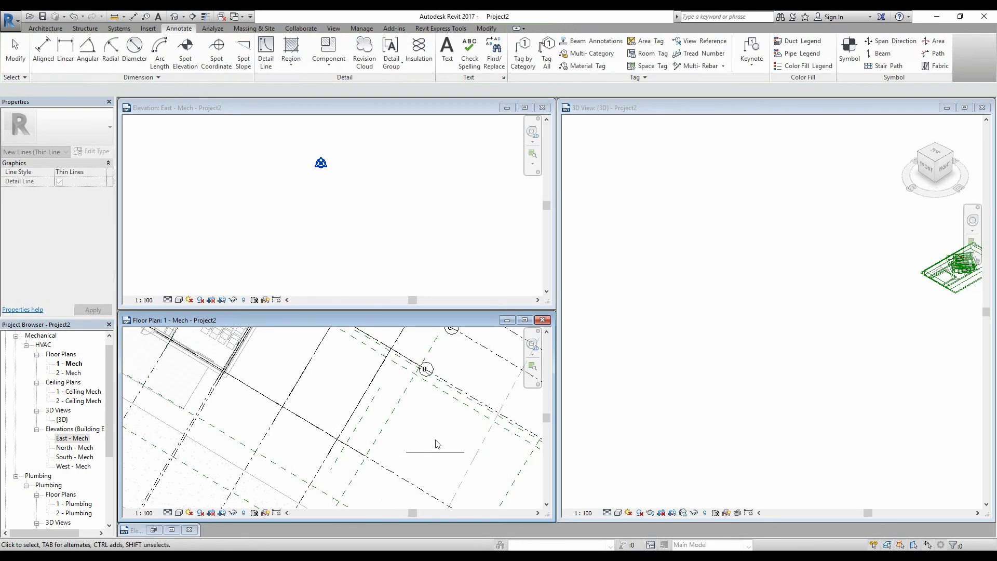
Step: Place an angular dimension between the horizontal detail line and the slanted grid line near grid B
click(88, 51)
click(443, 451)
click(466, 390)
click(425, 417)
scroll(439, 421, up, 3)
scroll(413, 419, down, 2)
scroll(430, 419, up, 1)
scroll(405, 417, up, 2)
key(Escape)
key(Escape)
Step: Inspect the angular dimension's value between the detail line and the slanted grid line
scroll(406, 417, up, 1)
scroll(404, 407, up, 1)
click(404, 401)
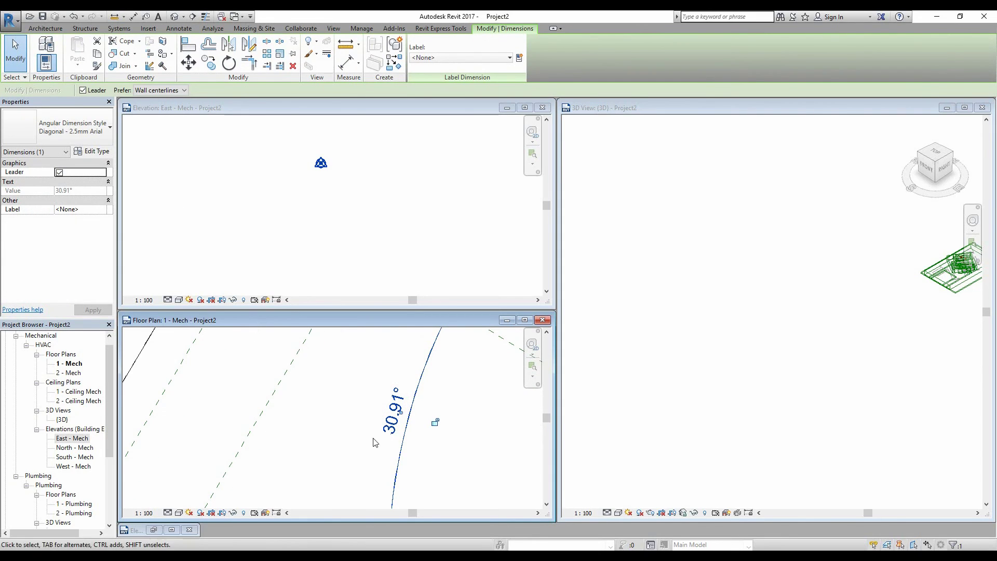
click(463, 425)
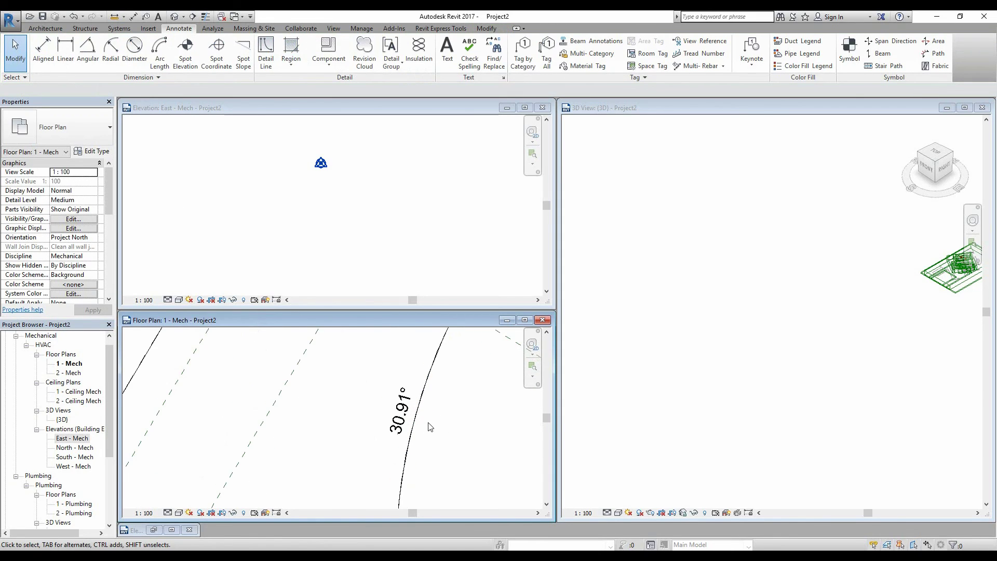
scroll(401, 417, up, 1)
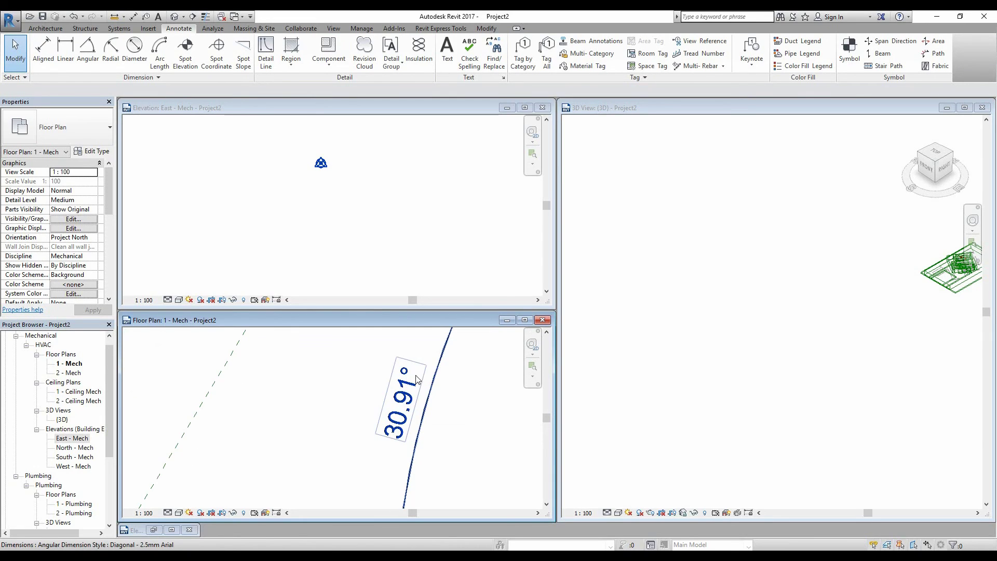
scroll(431, 397, down, 2)
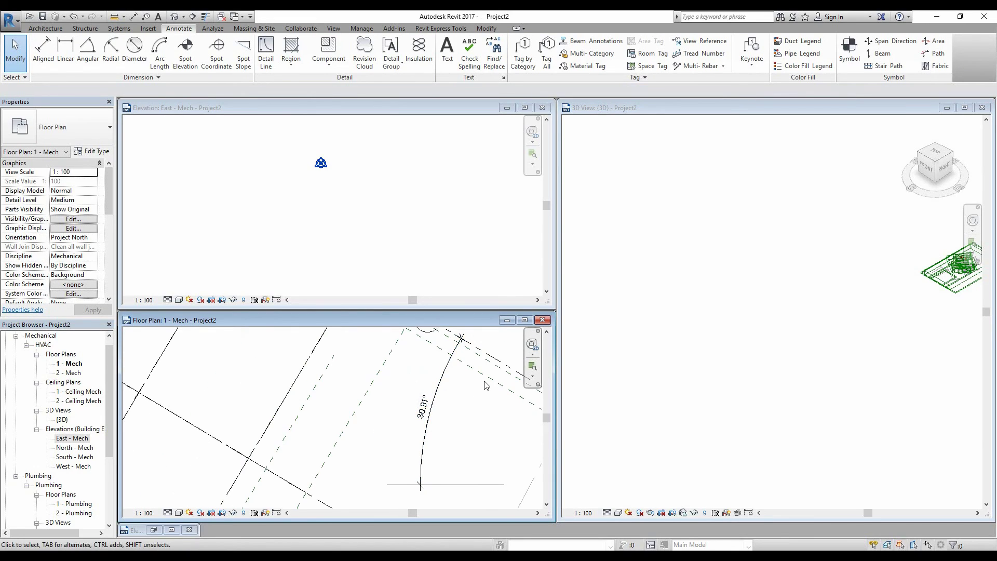
Step: Set the project base point's Angle to True North to 149.09° in the East - Mech elevation
click(410, 213)
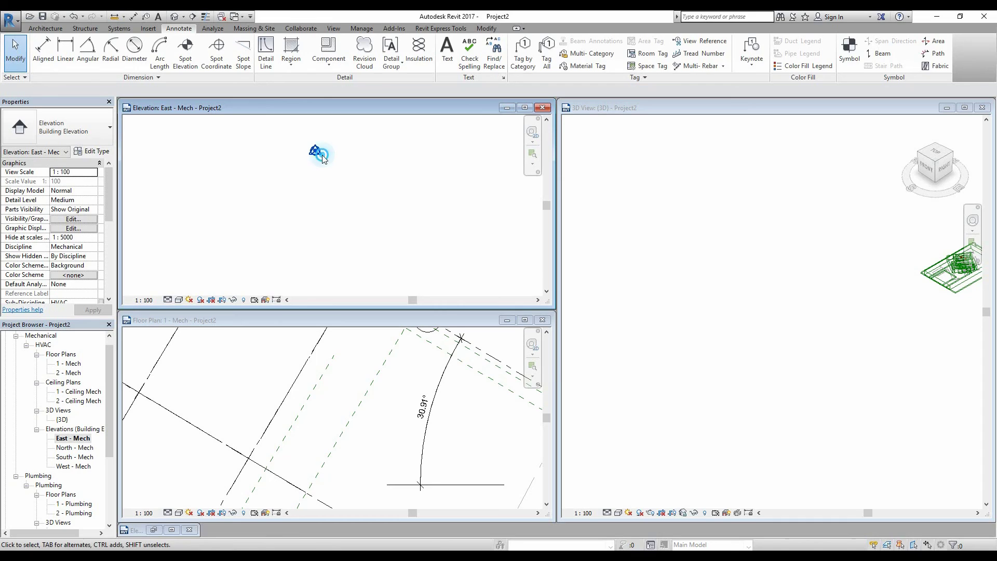
click(315, 151)
middle_drag(360, 214, 368, 331)
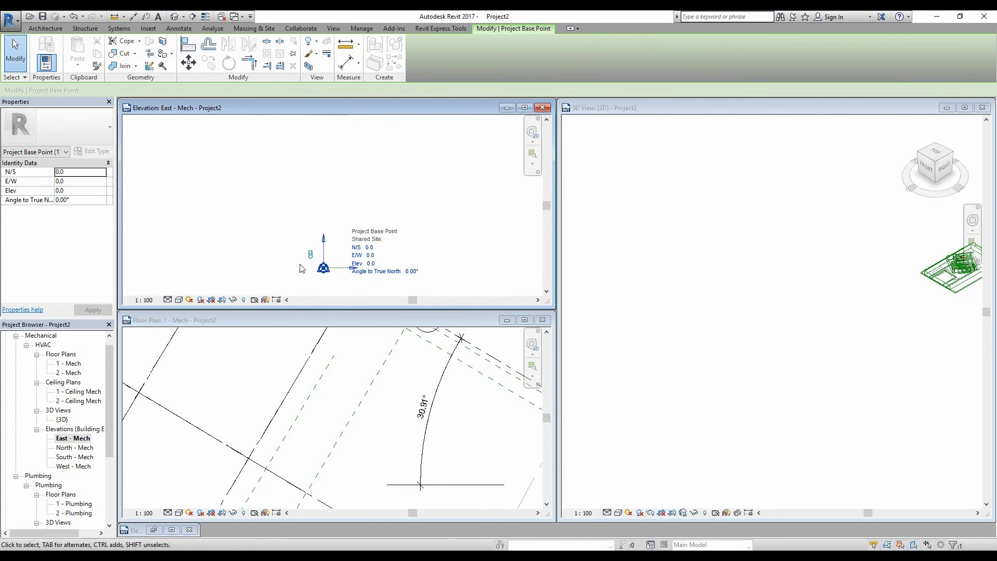
click(414, 272)
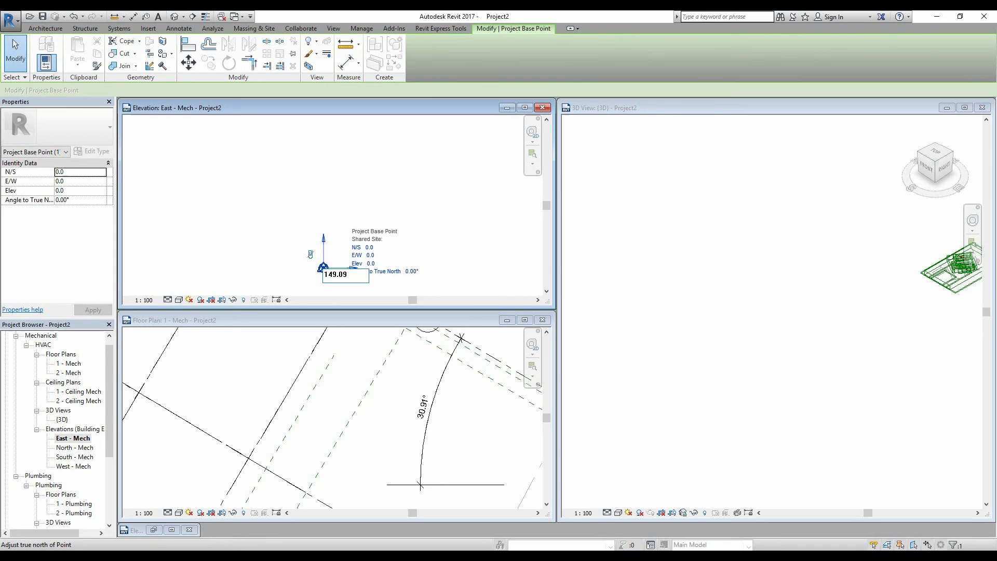
key(Return)
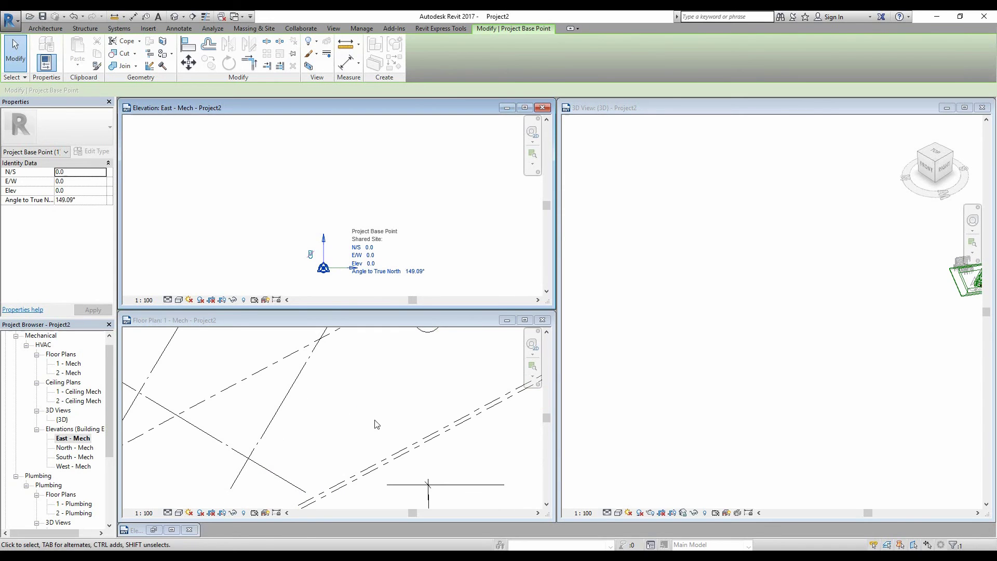
Step: Move the STRUCT_LINK.rvt instance to its Internal shared site in the 1 - Mech floor plan
click(374, 422)
scroll(374, 385, down, 5)
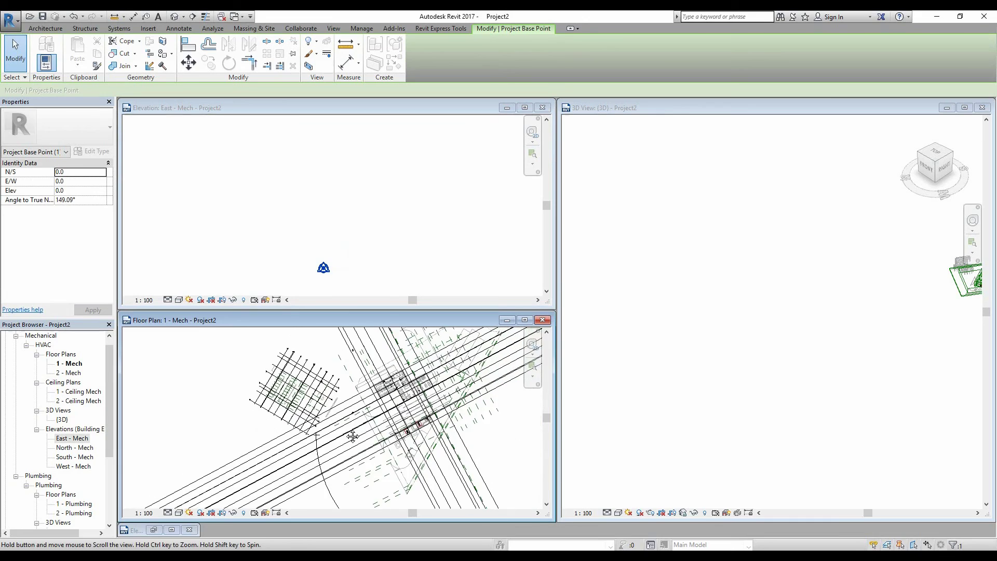
scroll(427, 377, up, 5)
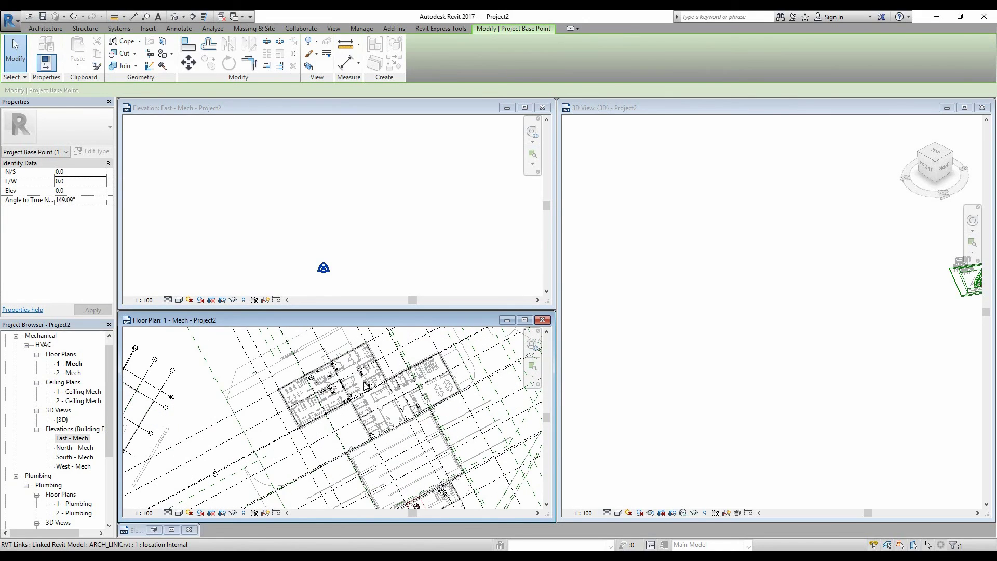
middle_drag(294, 392, 398, 400)
scroll(398, 400, down, 3)
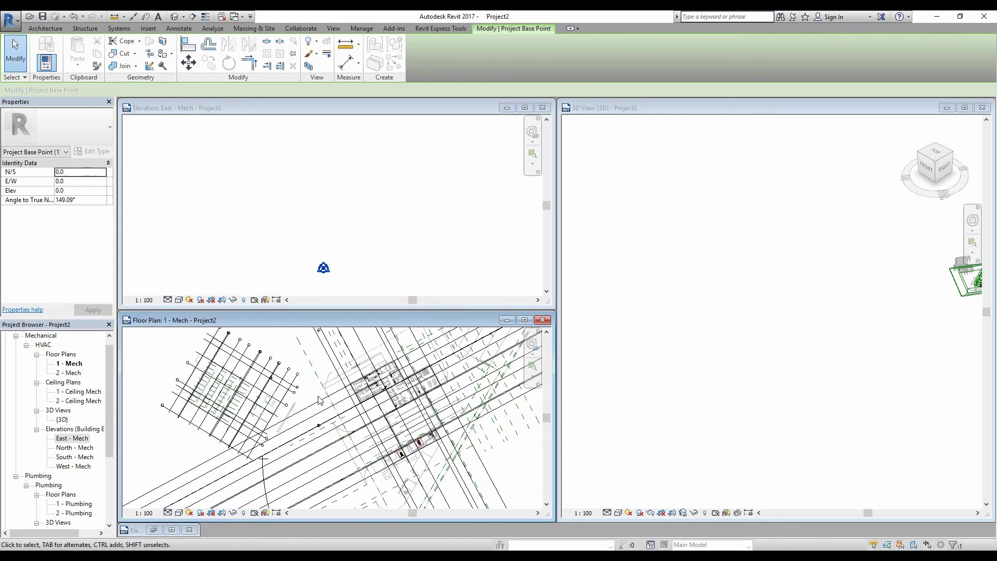
click(279, 379)
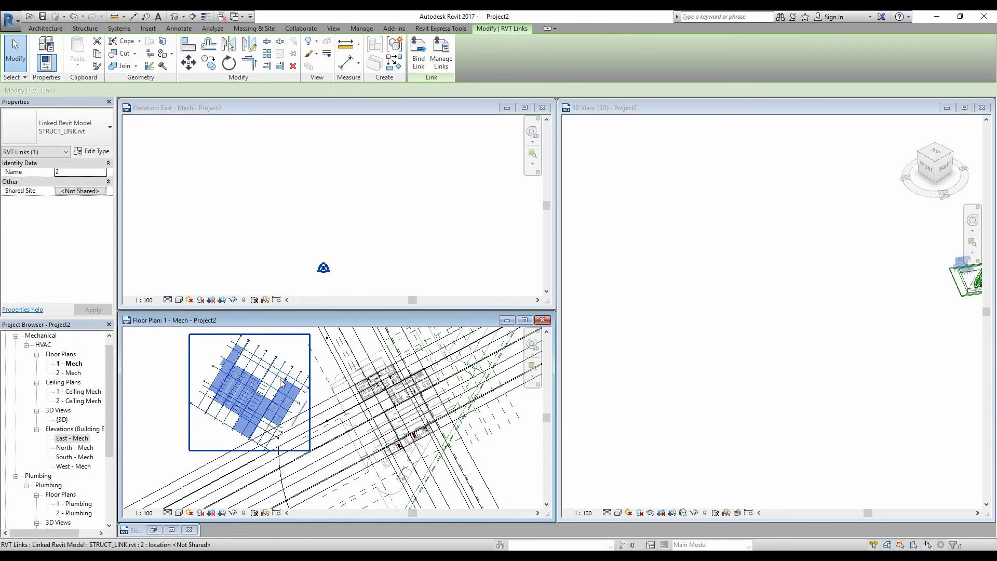
scroll(280, 380, up, 2)
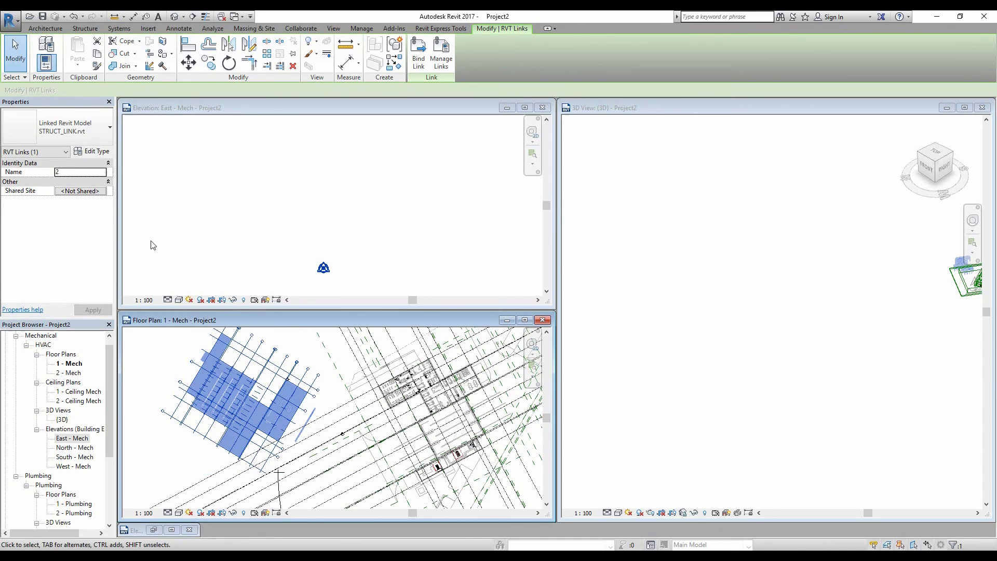
click(77, 192)
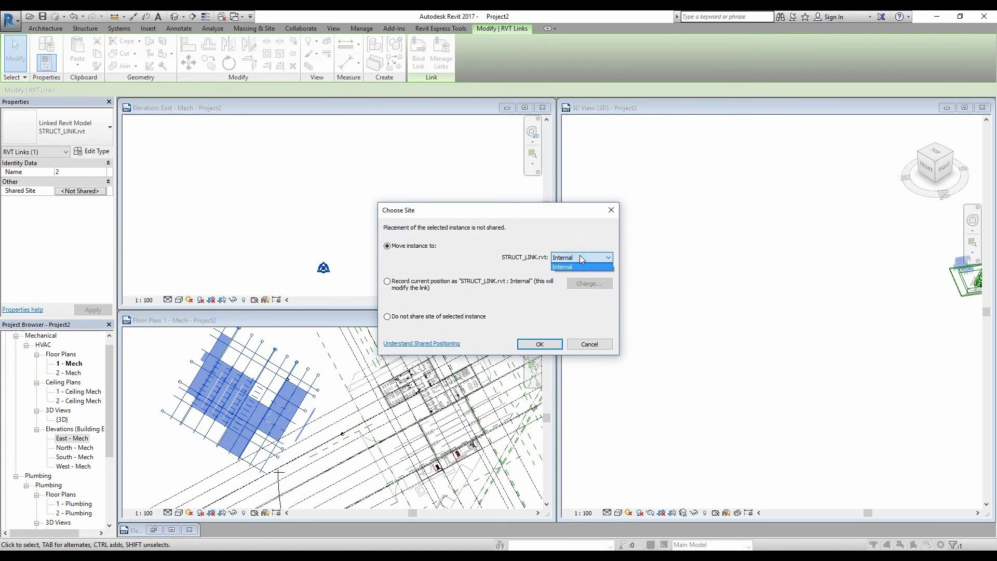
click(540, 344)
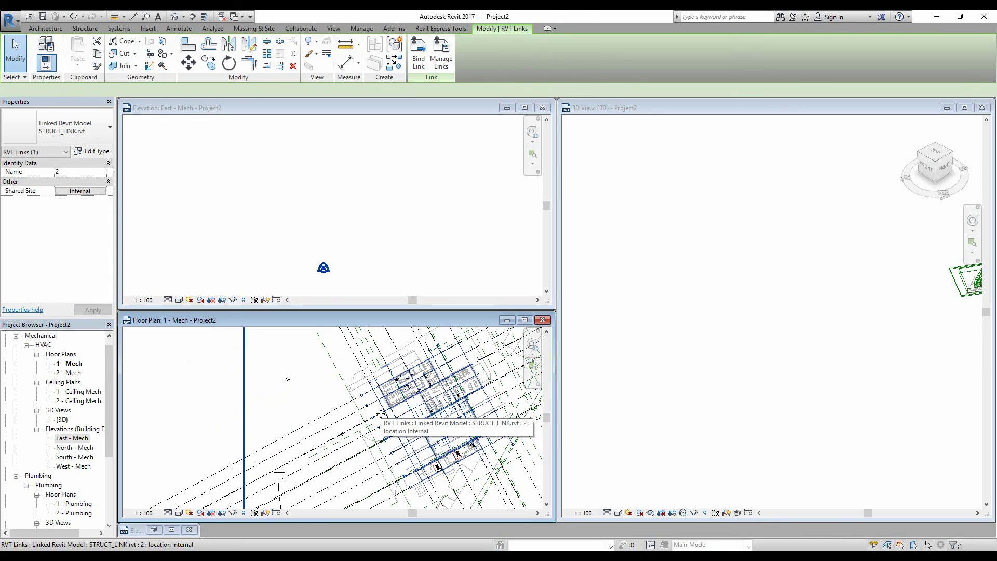
key(Escape)
scroll(397, 383, up, 3)
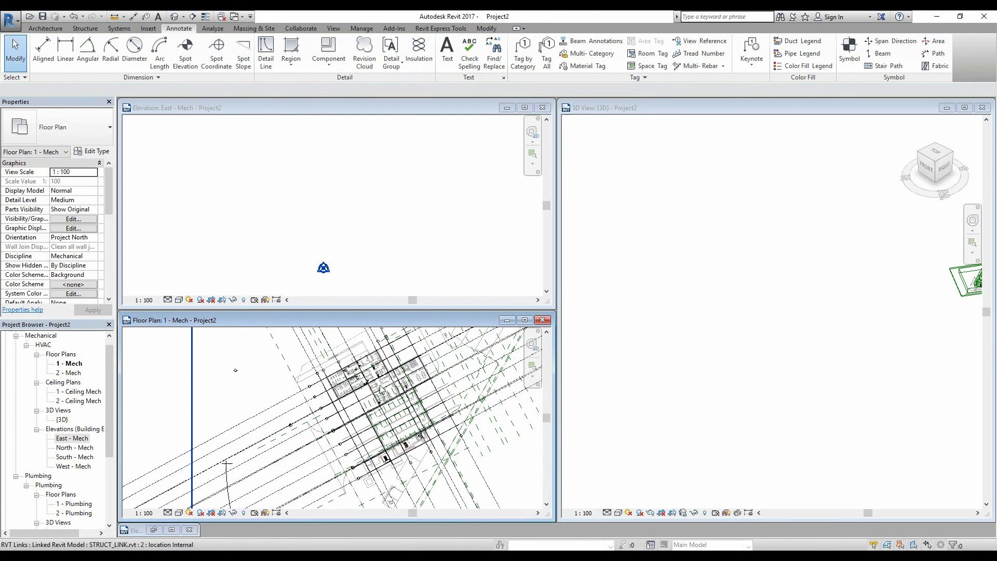
scroll(387, 393, down, 4)
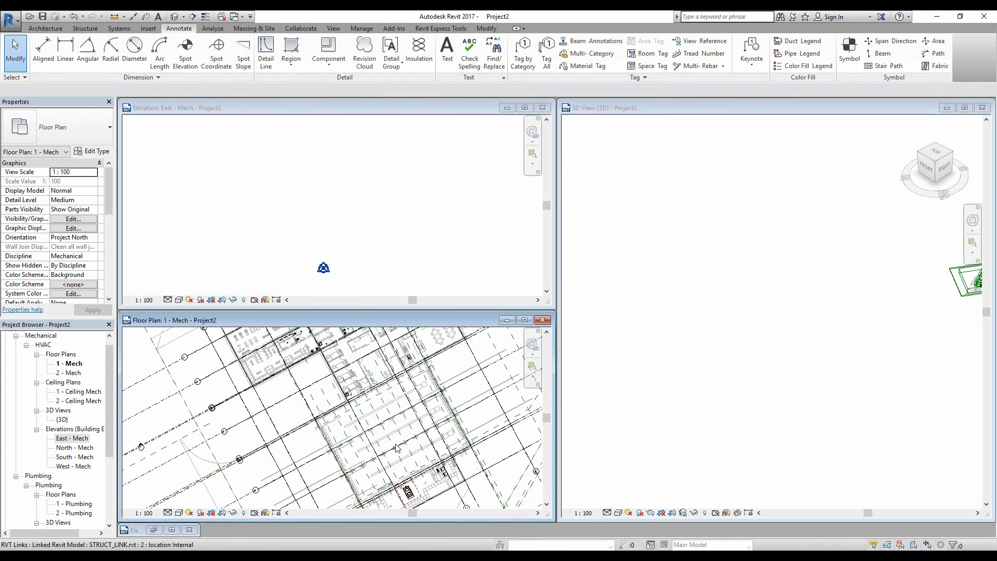
Step: Set the project base point's Angle to True North to 30.91° in the East - Mech elevation, deleting the conflicting angular dimension
click(390, 306)
click(364, 379)
scroll(363, 379, up, 3)
click(347, 280)
scroll(343, 286, up, 1)
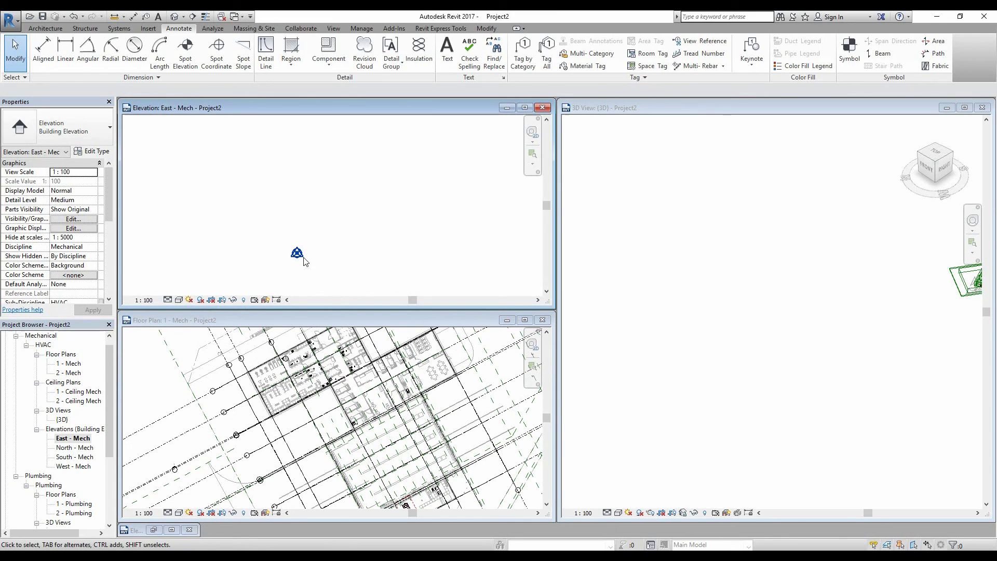
scroll(301, 258, up, 1)
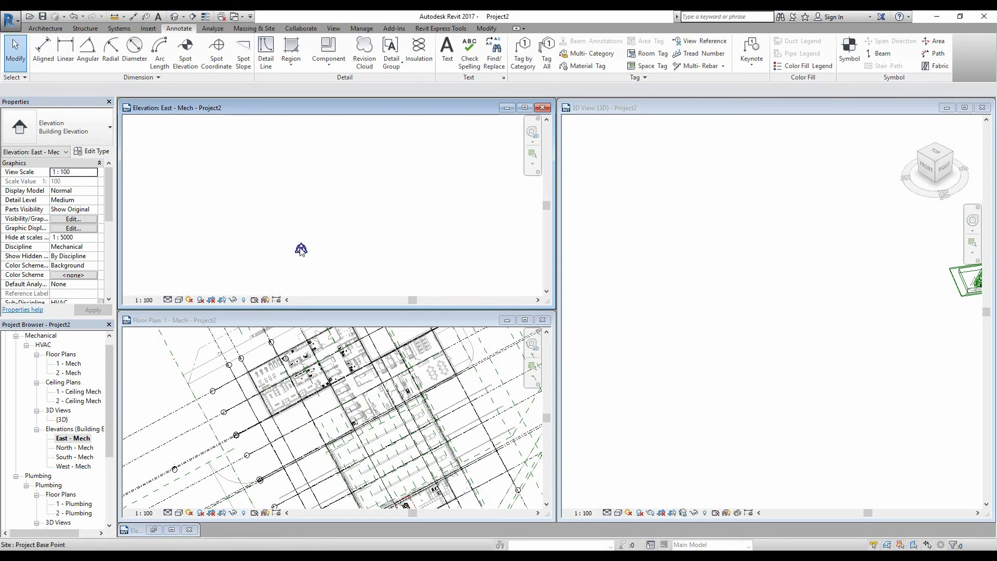
click(301, 249)
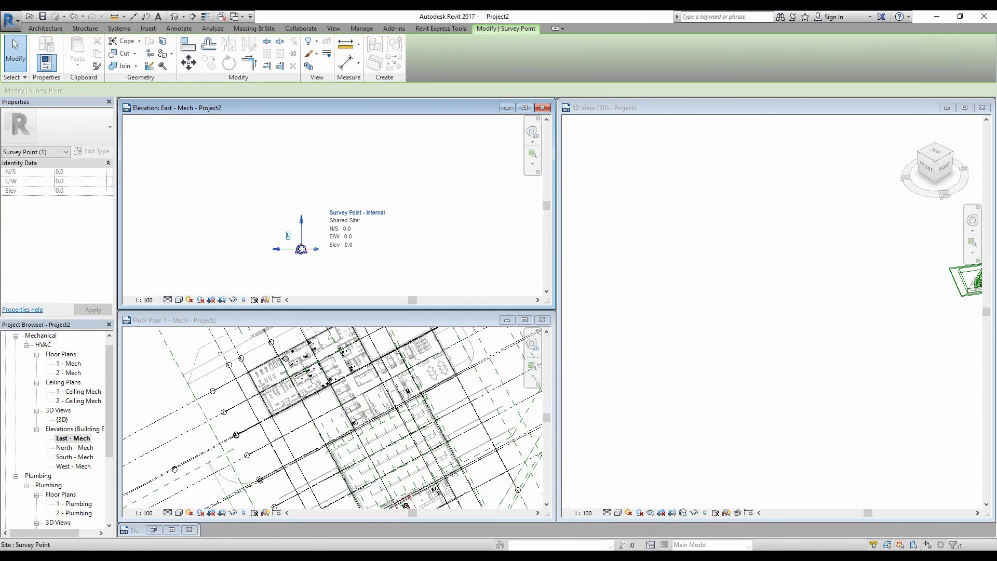
key(Escape)
click(302, 252)
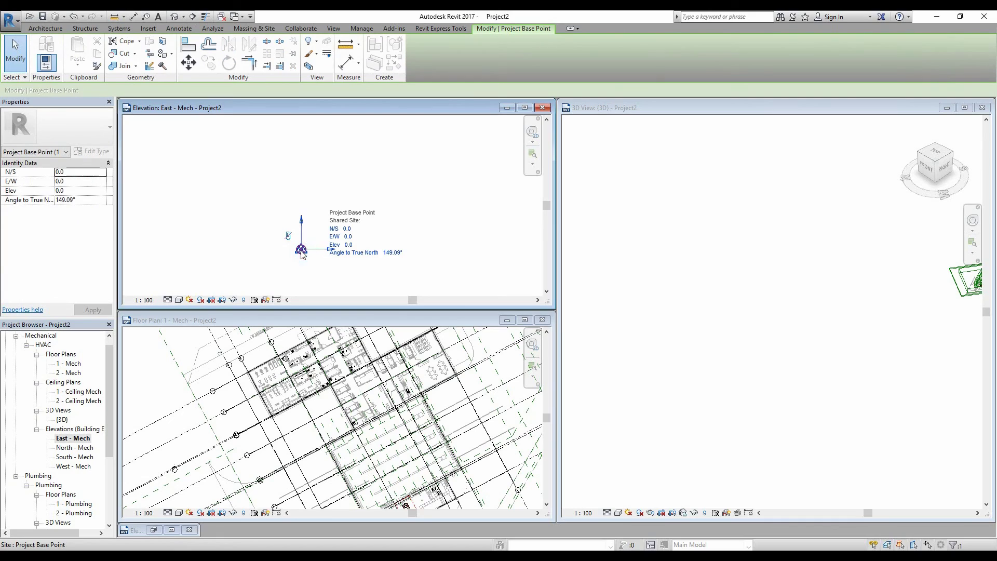
click(395, 253)
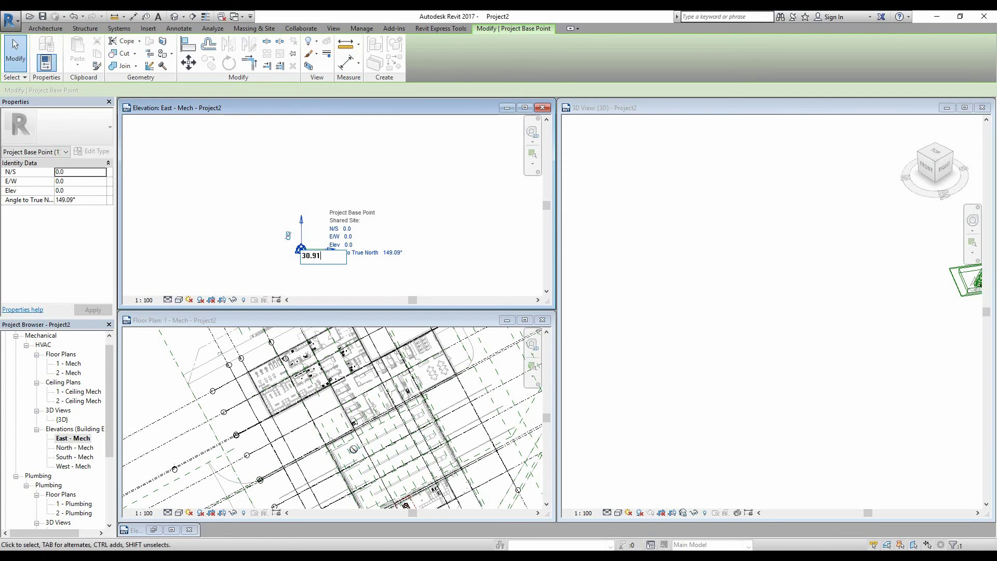
text(30.91)
key(Return)
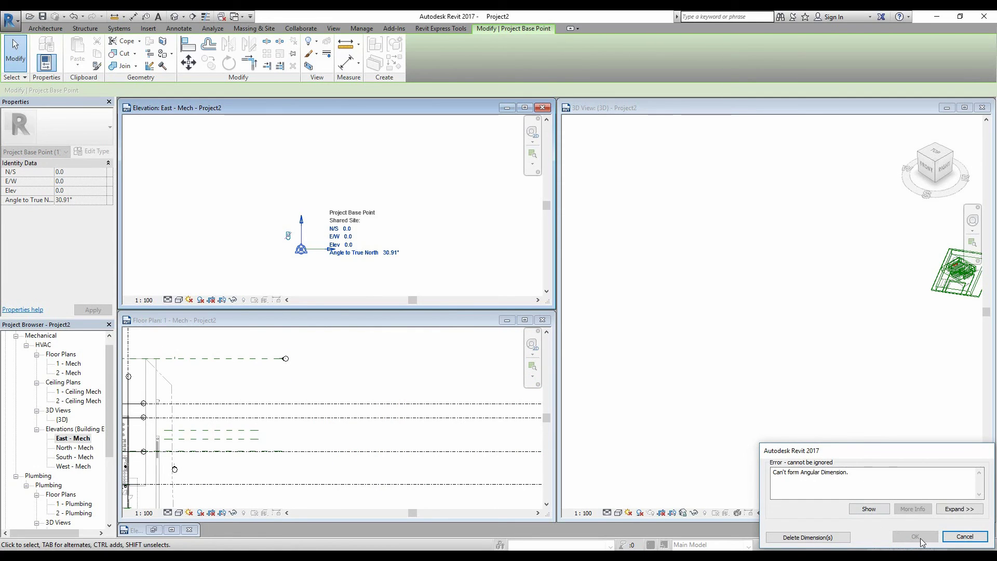
click(807, 537)
Step: Examine the orientation and alignment of the linked building and its grids in the 1 - Mech floor plan
middle_drag(329, 407, 268, 398)
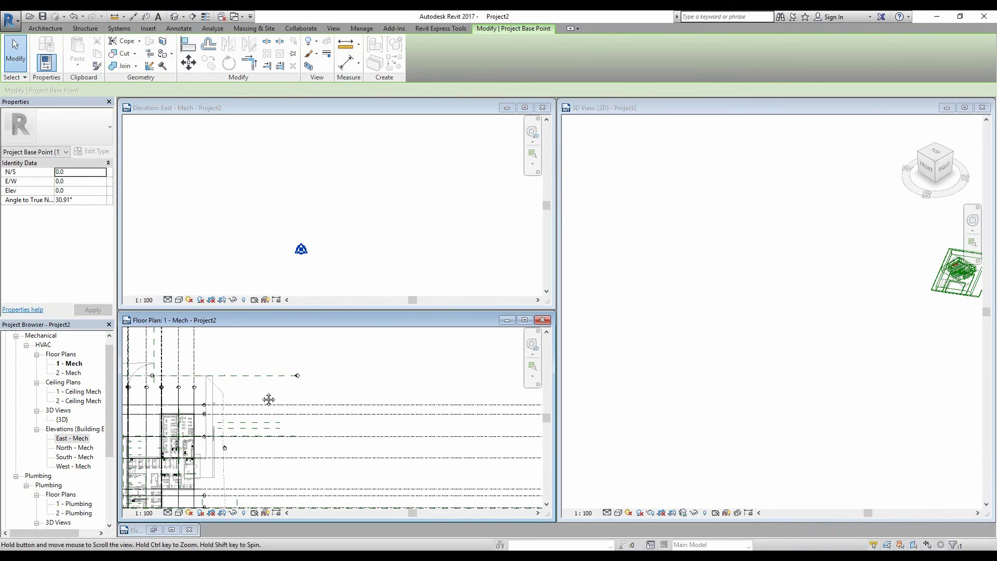
scroll(268, 399, up, 3)
scroll(376, 405, up, 2)
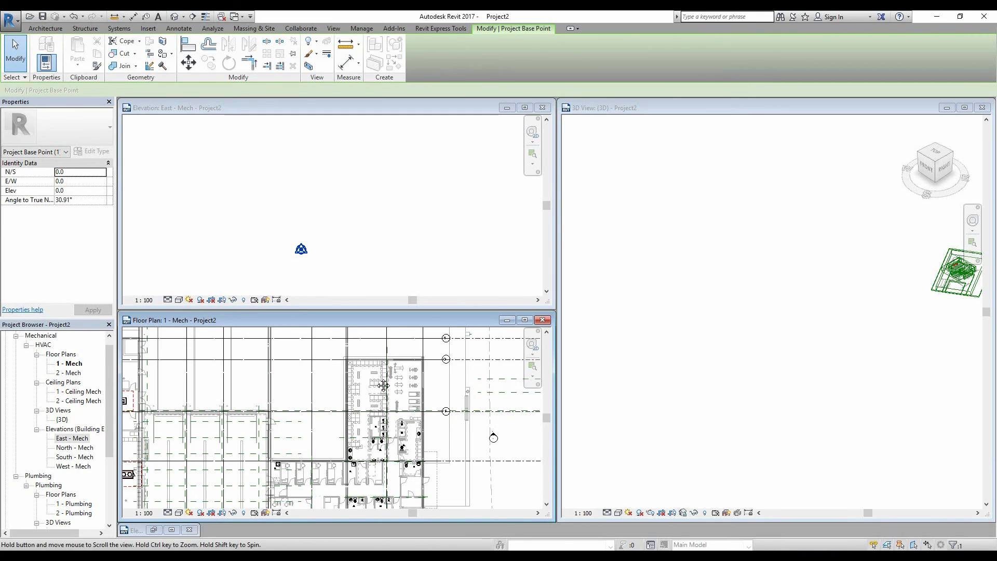
middle_drag(377, 405, 411, 323)
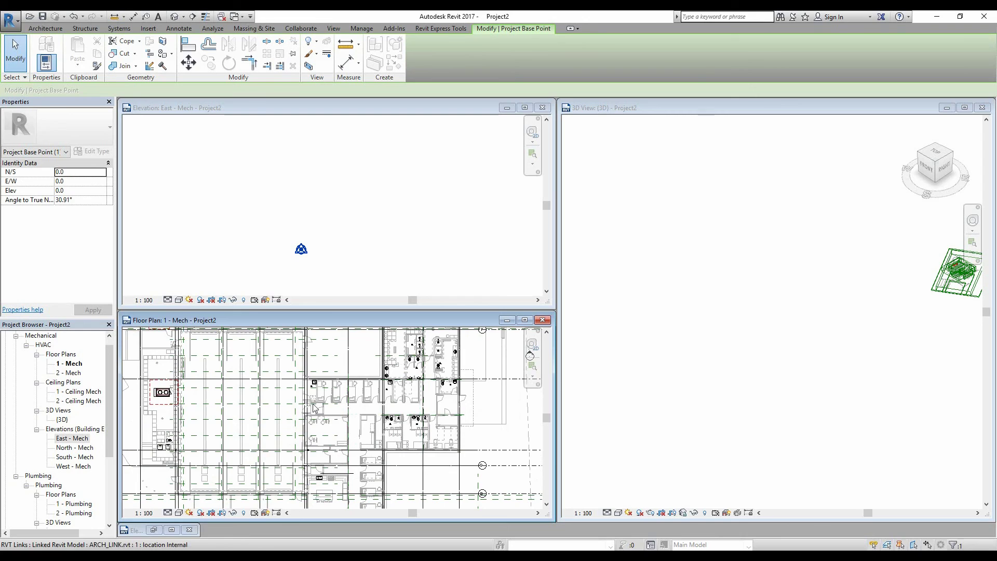
shift+scroll(251, 408, left, 3)
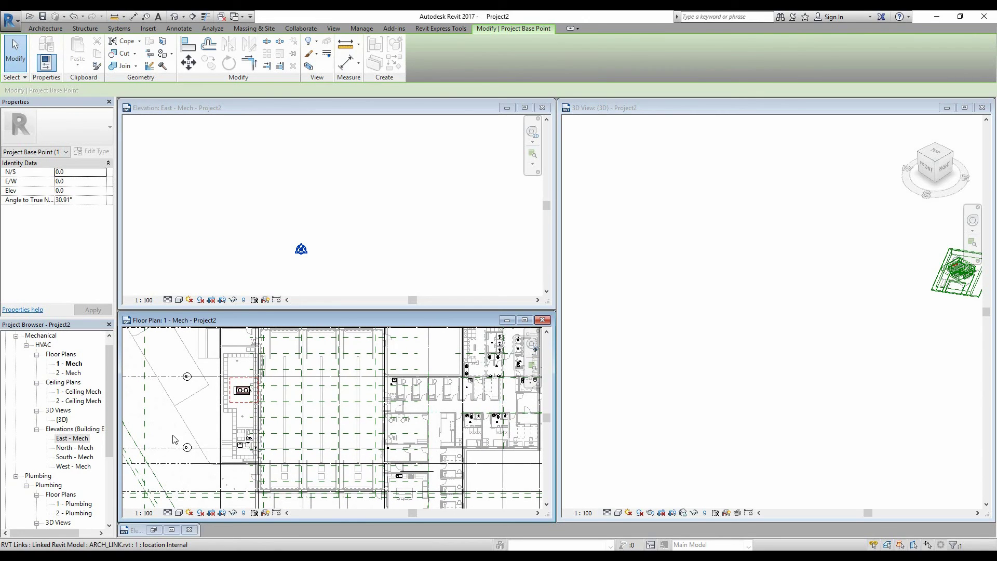
scroll(181, 439, down, 2)
middle_drag(189, 439, 282, 439)
scroll(264, 431, up, 1)
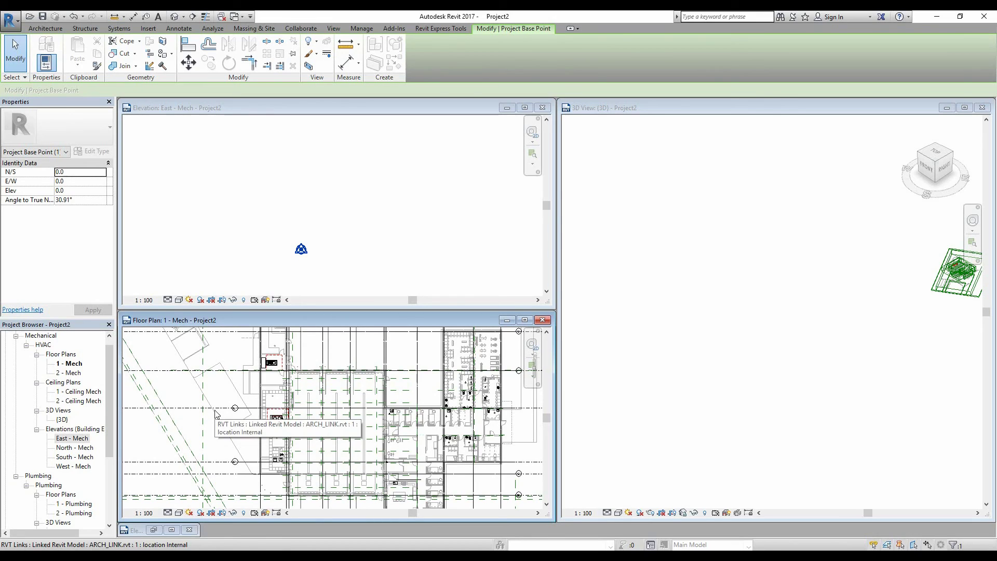
Step: Examine the project base point's settings in the East - Mech elevation and the linked grids' orientation in the 1 - Mech floor plan
middle_drag(216, 411, 219, 412)
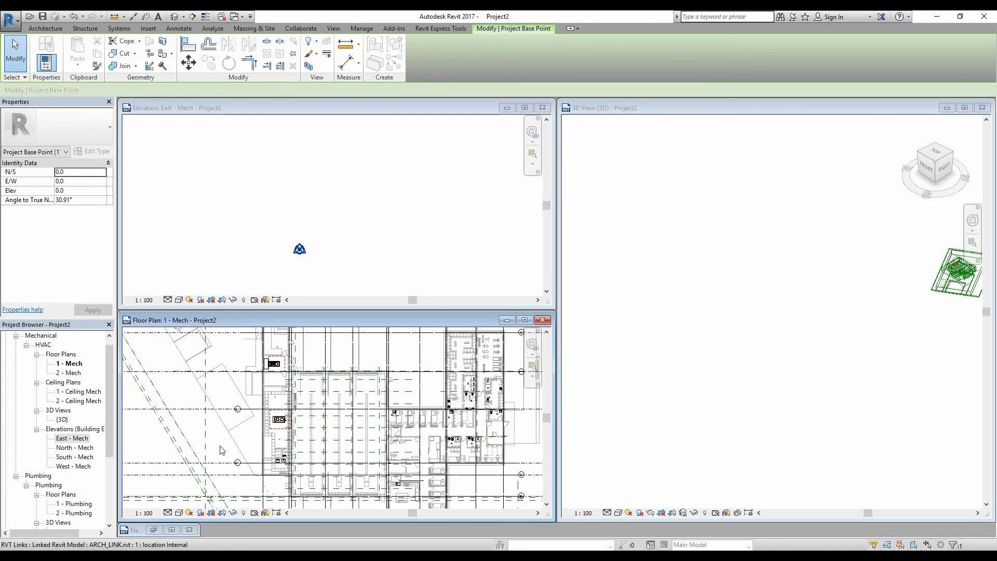
click(299, 250)
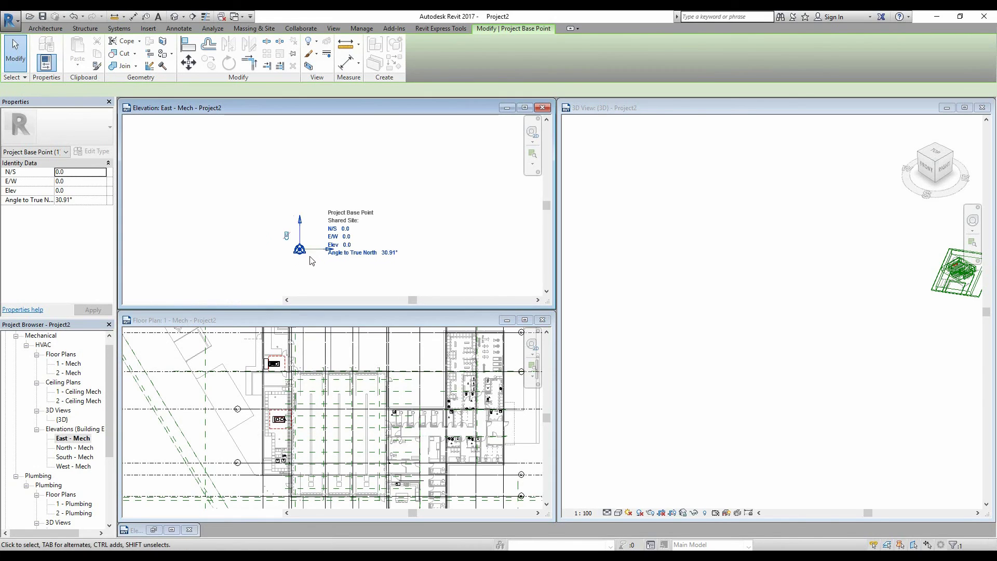
scroll(321, 264, up, 3)
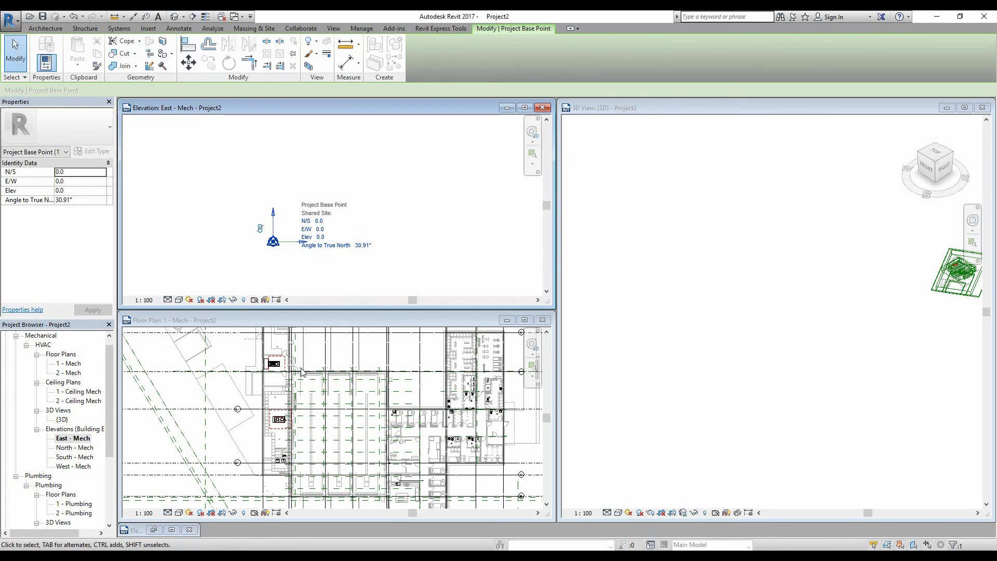
key(Escape)
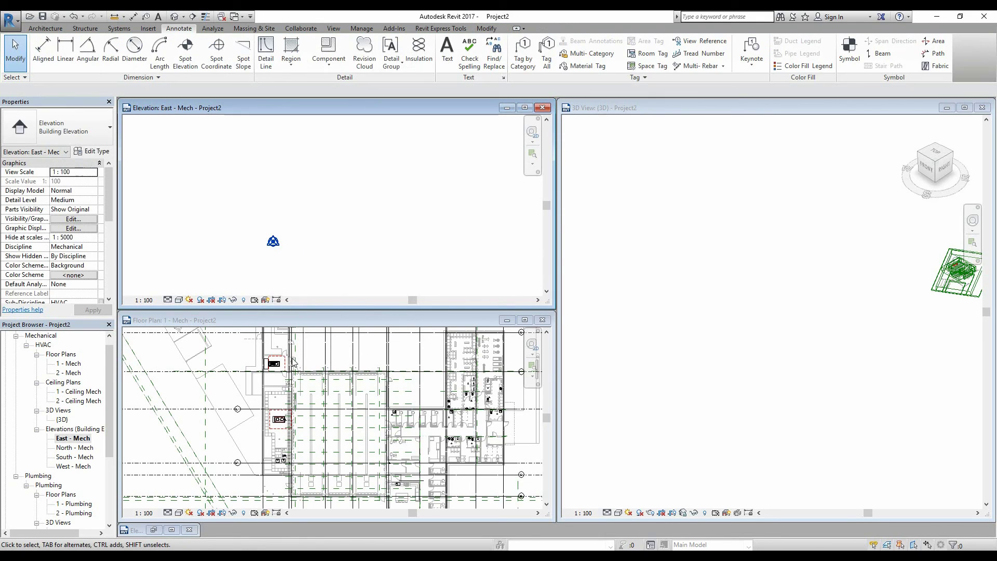
click(333, 392)
scroll(369, 383, down, 3)
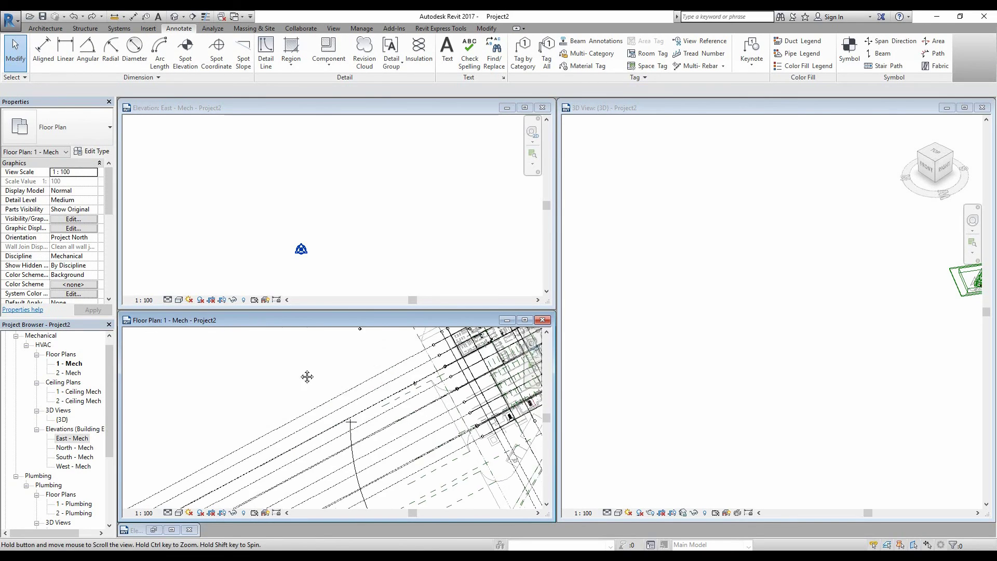
scroll(359, 403, up, 5)
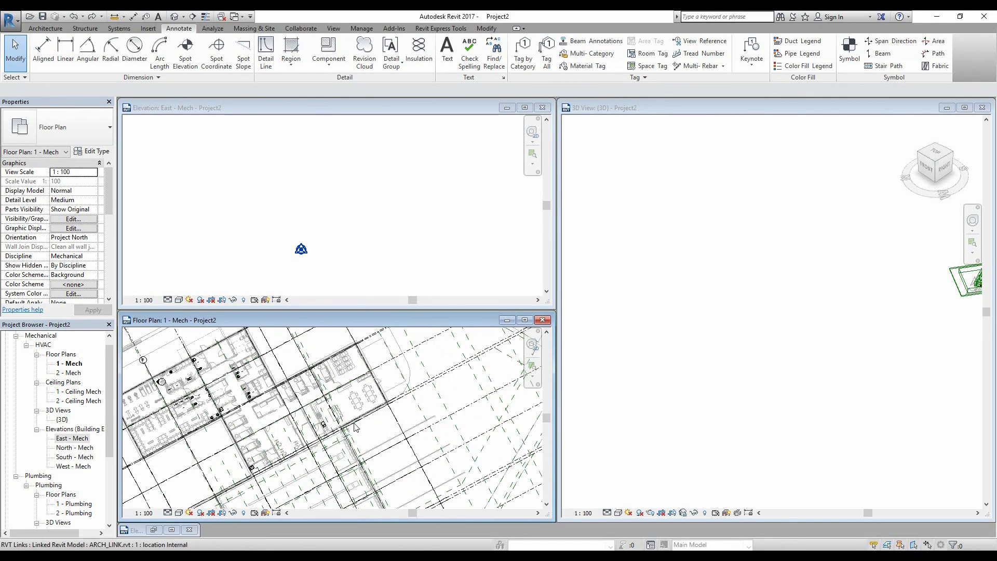
scroll(368, 408, down, 3)
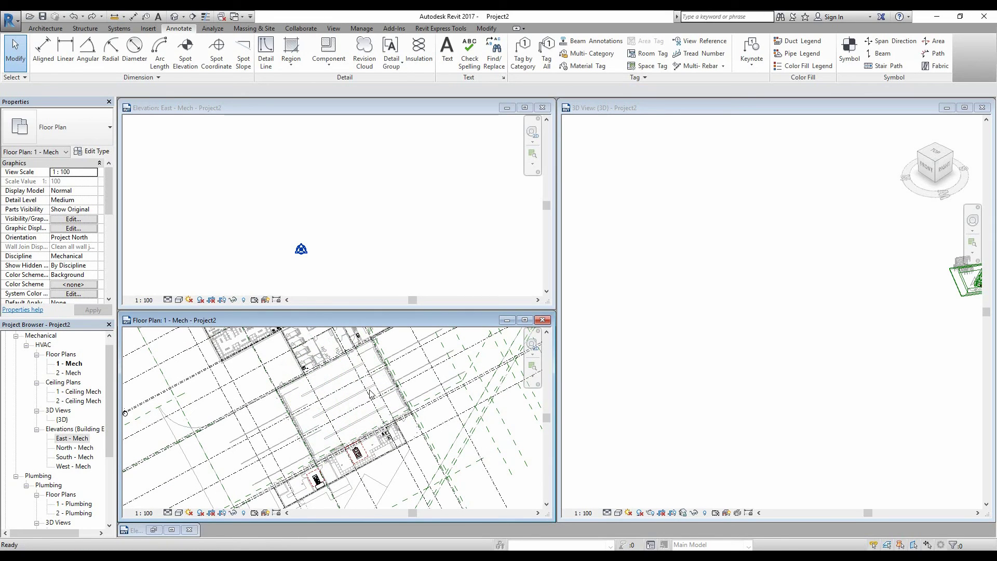
Step: Draw a vertical detail line about 4800 mm long upward from the grid E line in the 1 - Mech floor plan
middle_drag(336, 396, 410, 450)
scroll(248, 412, up, 5)
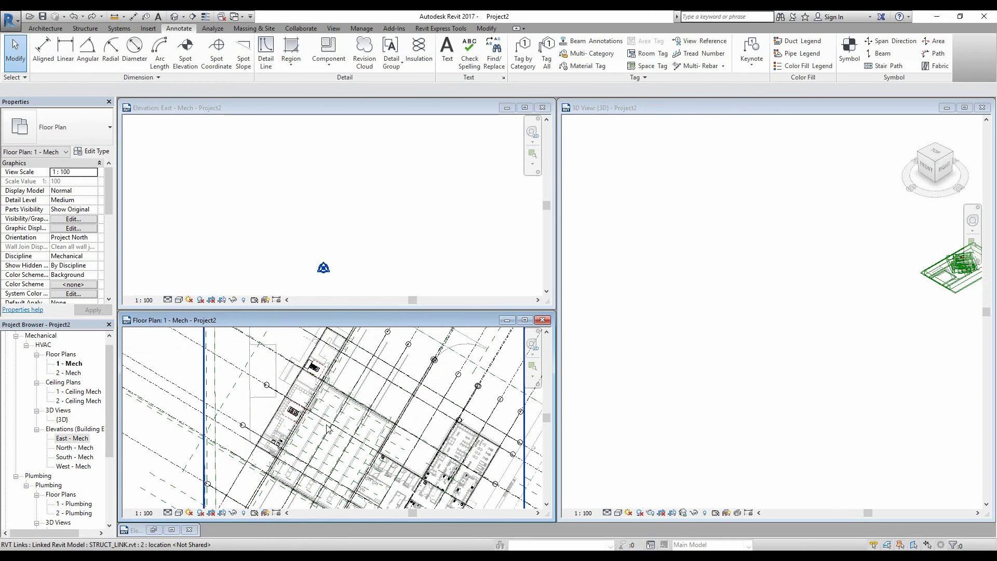
scroll(248, 412, up, 6)
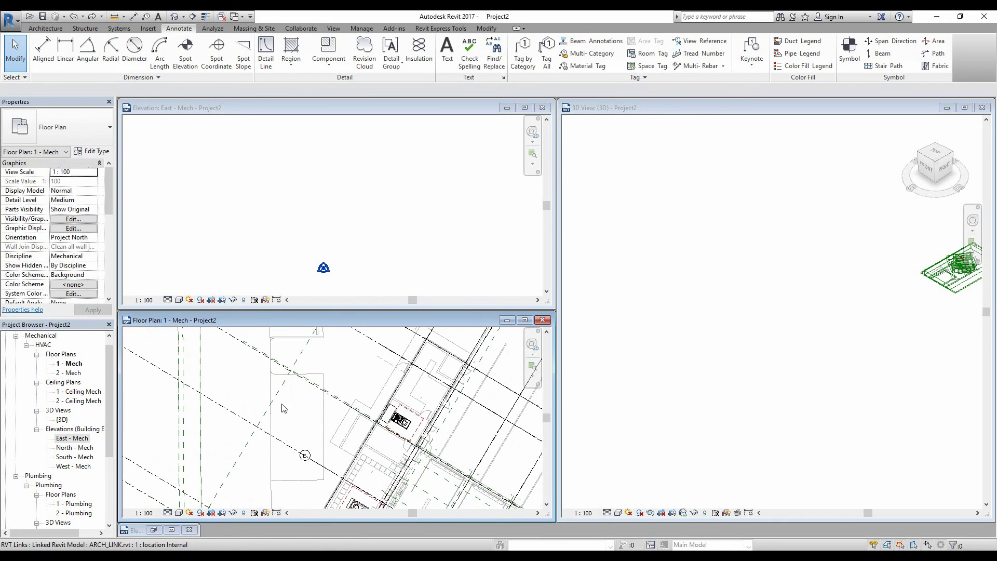
key(d)
key(l)
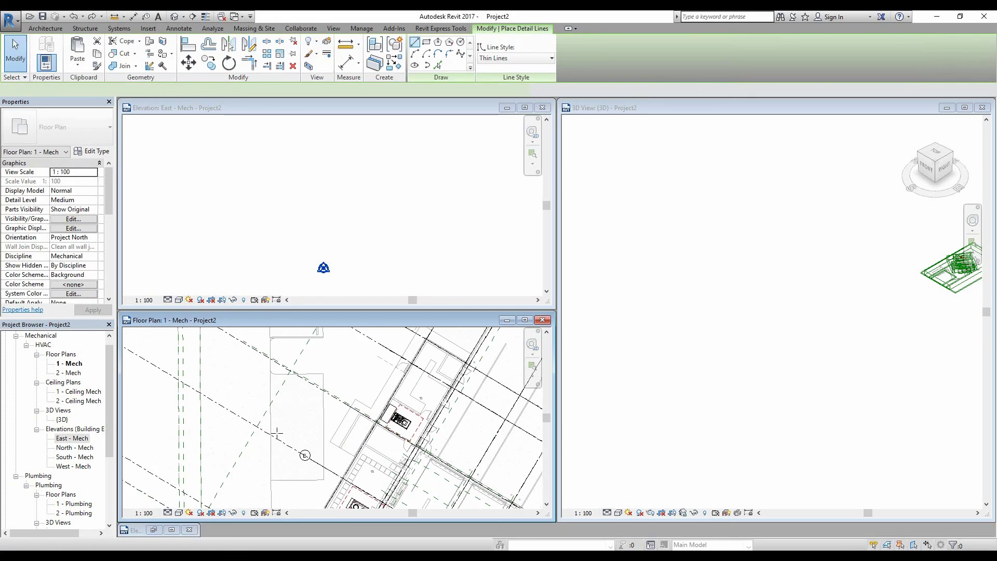
scroll(284, 406, up, 1)
click(282, 441)
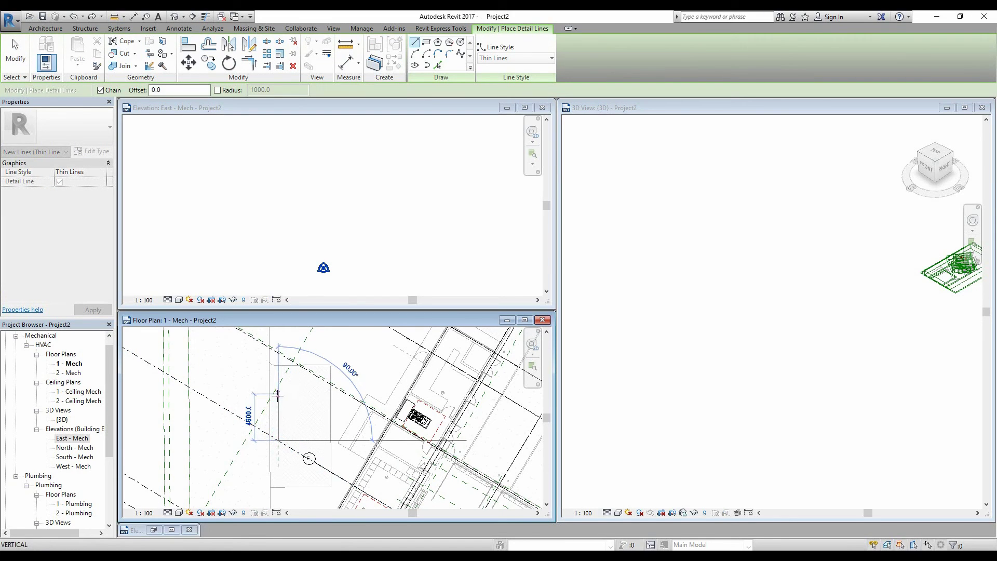
click(278, 396)
key(Escape)
scroll(288, 402, up, 2)
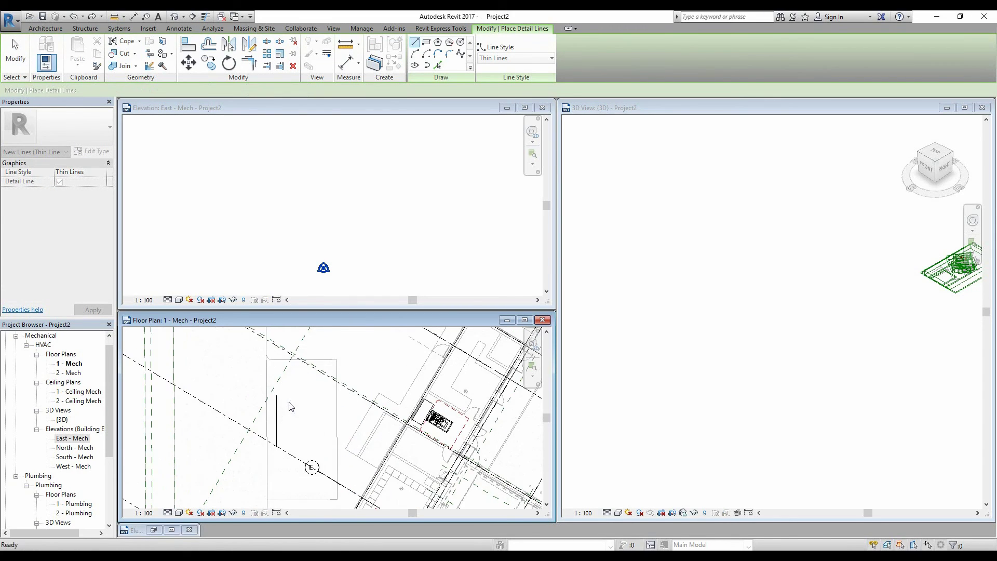
scroll(292, 407, down, 3)
scroll(296, 405, up, 1)
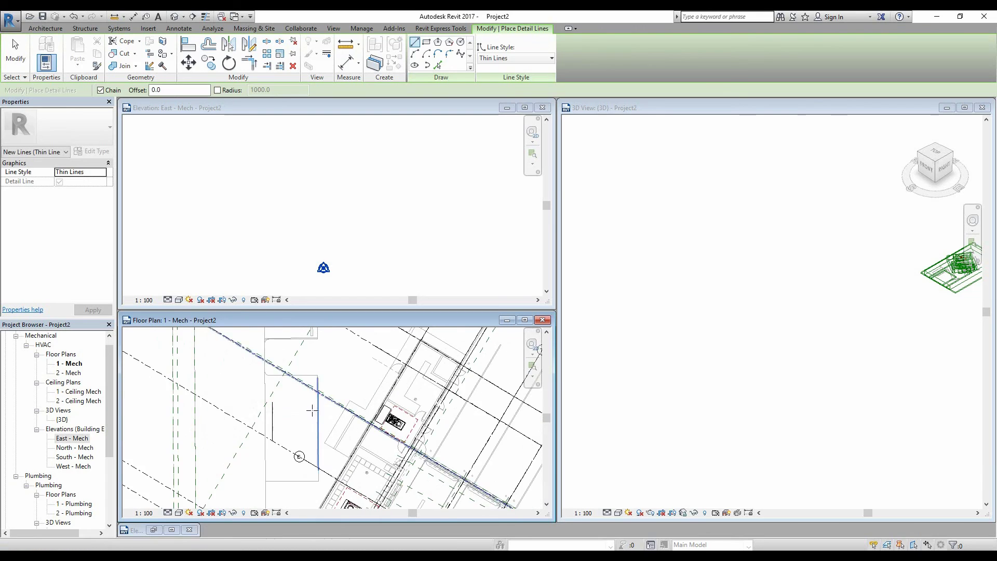
key(Escape)
Step: Place an angular dimension between the vertical detail line and the grid E line in the 1 - Mech floor plan
scroll(300, 403, up, 1)
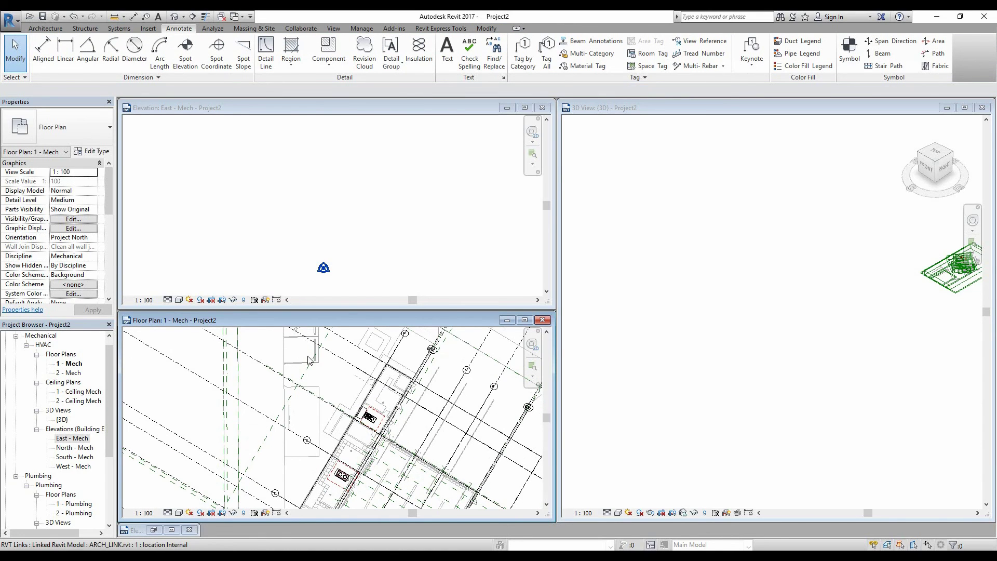
scroll(309, 358, up, 1)
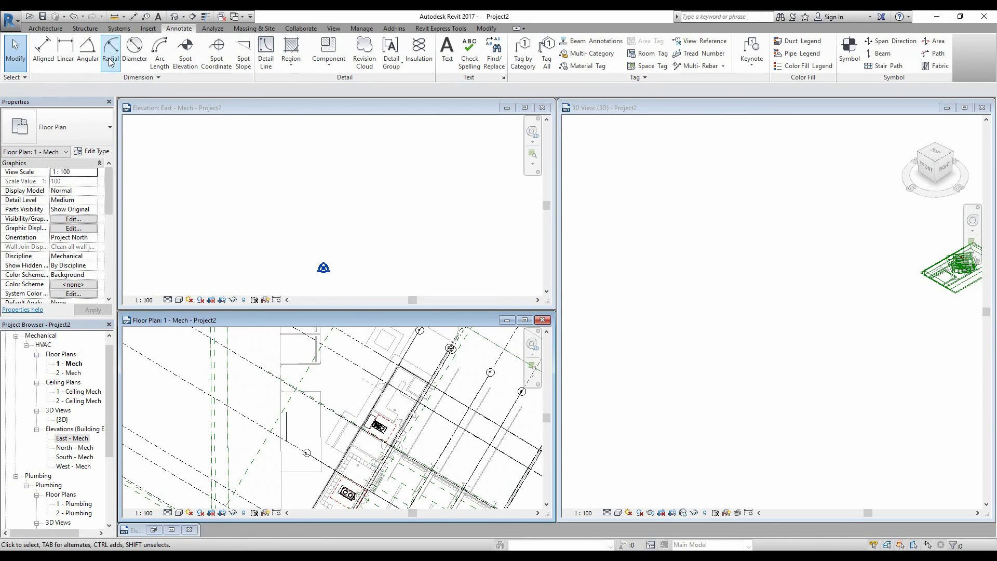
click(87, 51)
scroll(269, 386, up, 1)
click(289, 435)
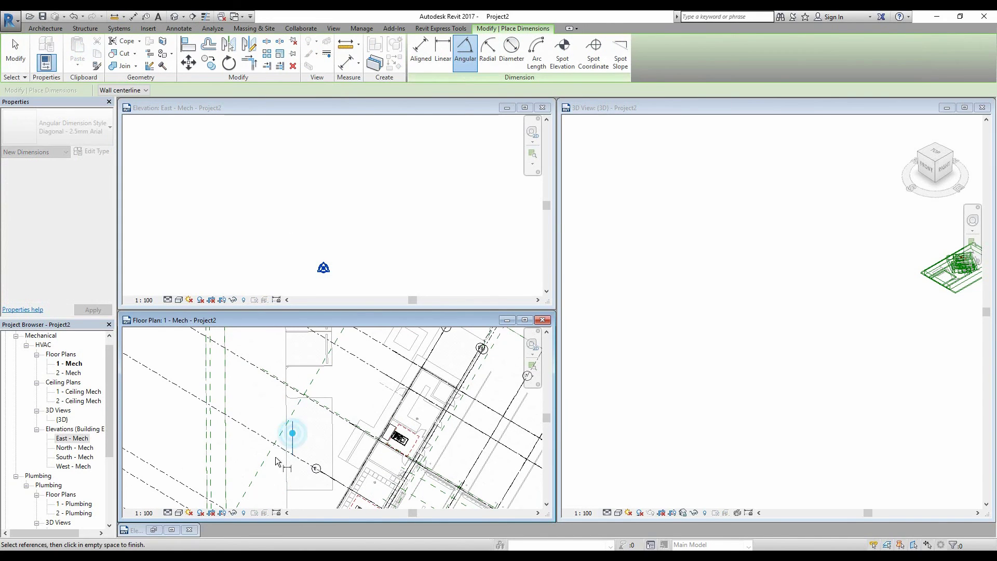
click(278, 445)
scroll(260, 415, up, 4)
click(274, 431)
scroll(308, 431, up, 3)
key(Escape)
key(Escape)
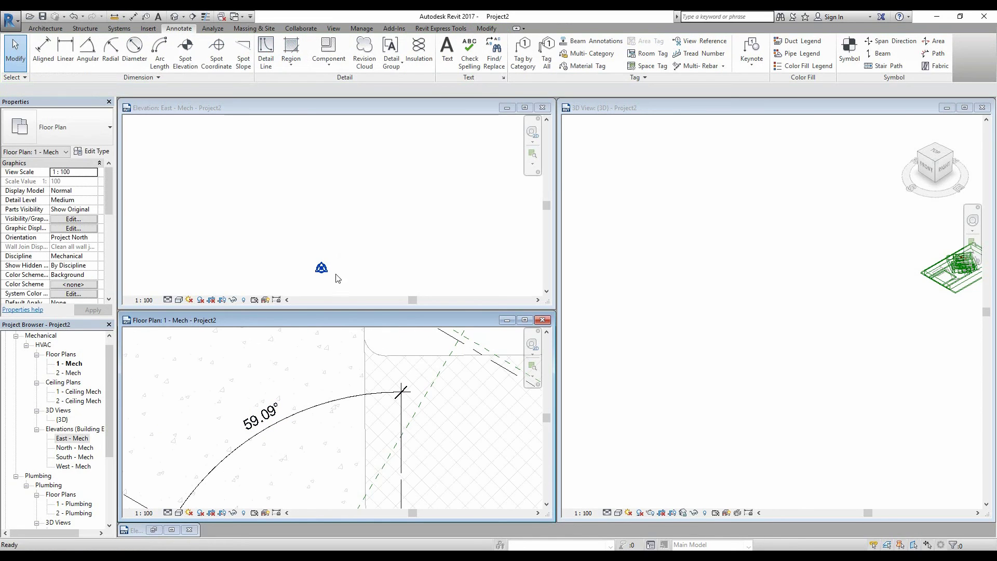
Step: Delete the angular dimension between the detail line and the grid line
click(337, 269)
scroll(336, 269, up, 1)
scroll(401, 418, down, 3)
click(334, 415)
key(Delete)
click(401, 474)
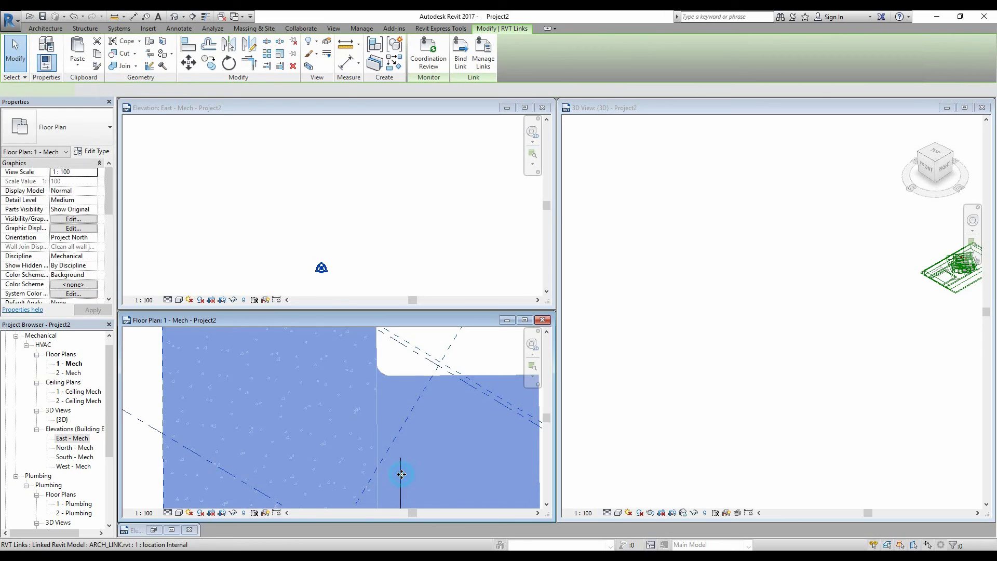
key(Escape)
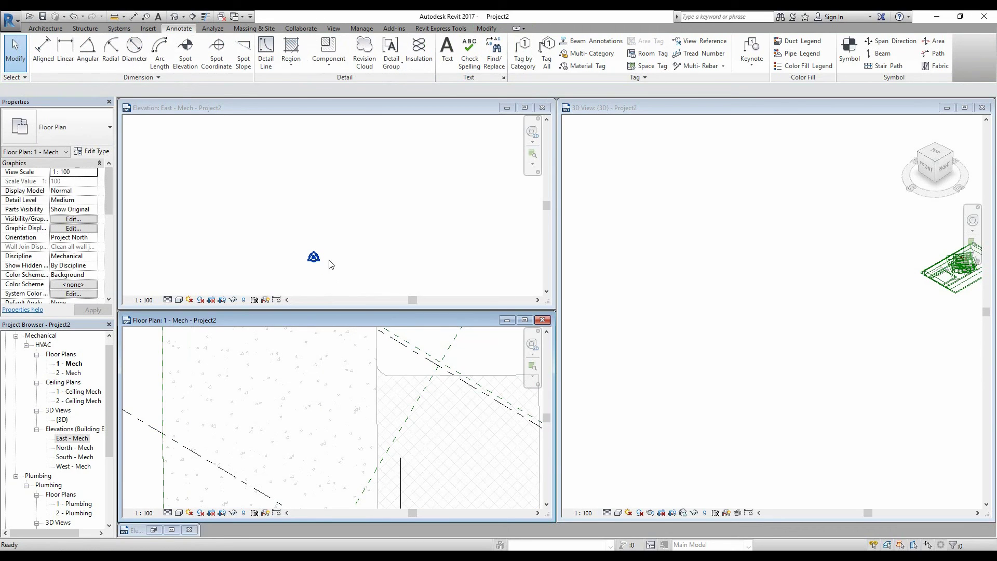
Step: Set the project base point's Angle to True North to 59.09° in the East - Mech elevation
click(321, 264)
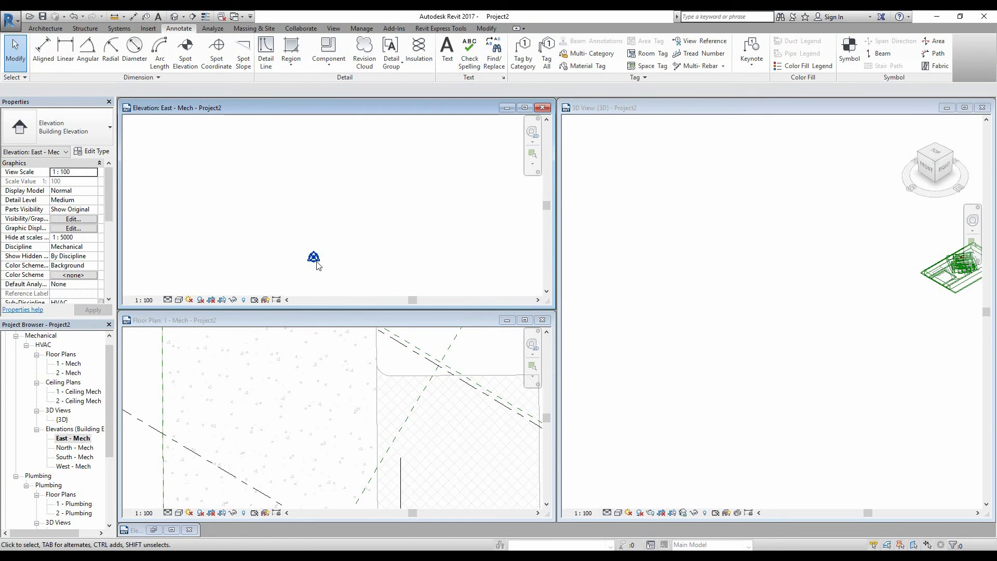
click(314, 258)
click(403, 261)
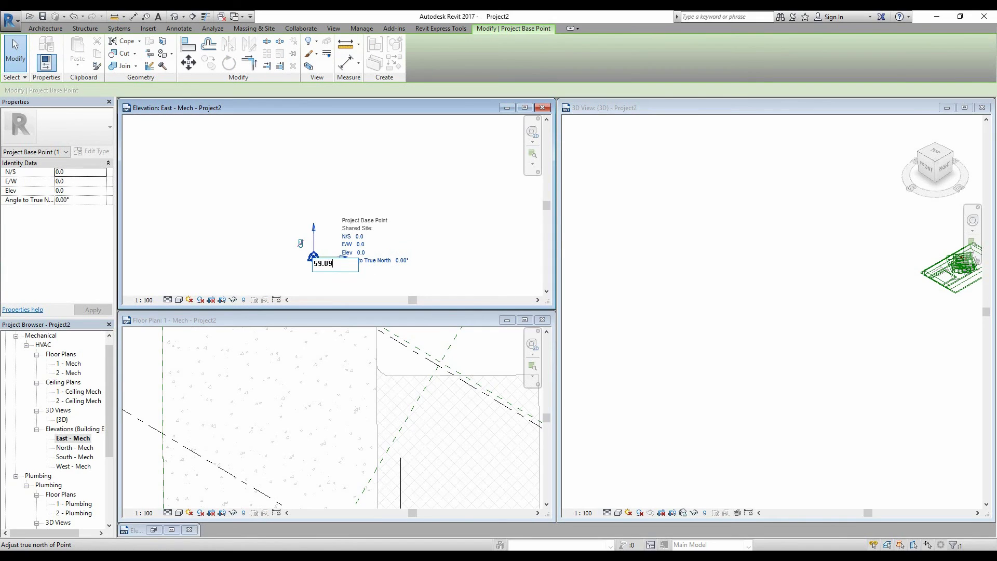
text(59.09)
key(Return)
Step: Move the unshared STRUCT_LINK.rvt instance to its Internal shared site and inspect its alignment with the architectural link in the 1 - Mech floor plan
click(465, 408)
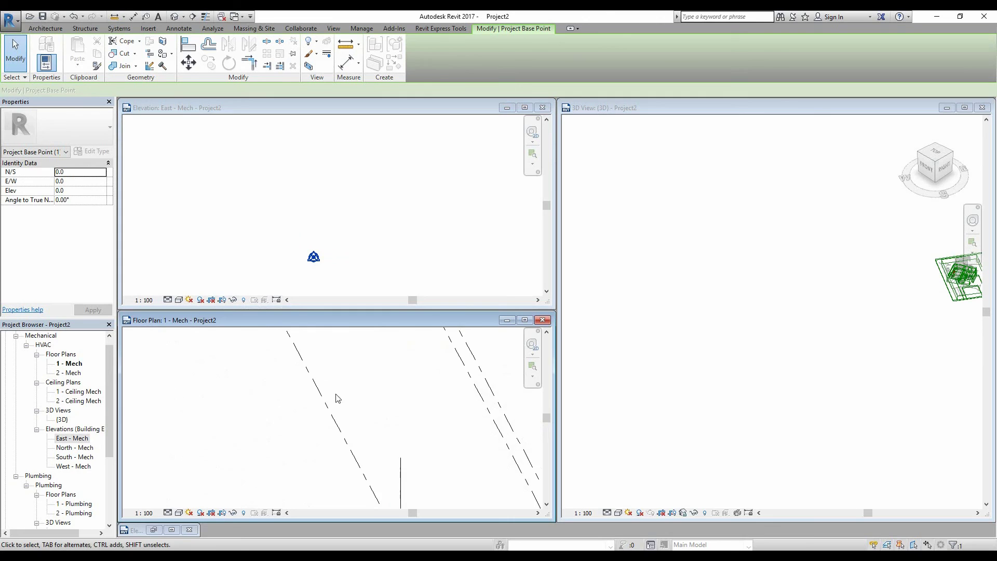
middle_drag(466, 408, 343, 408)
scroll(378, 414, up, 4)
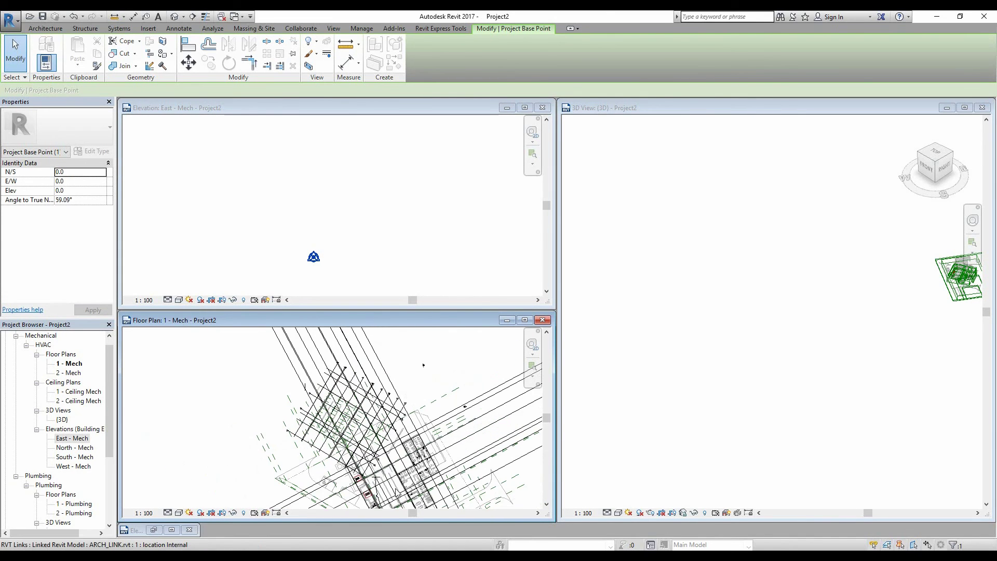
middle_drag(376, 400, 372, 443)
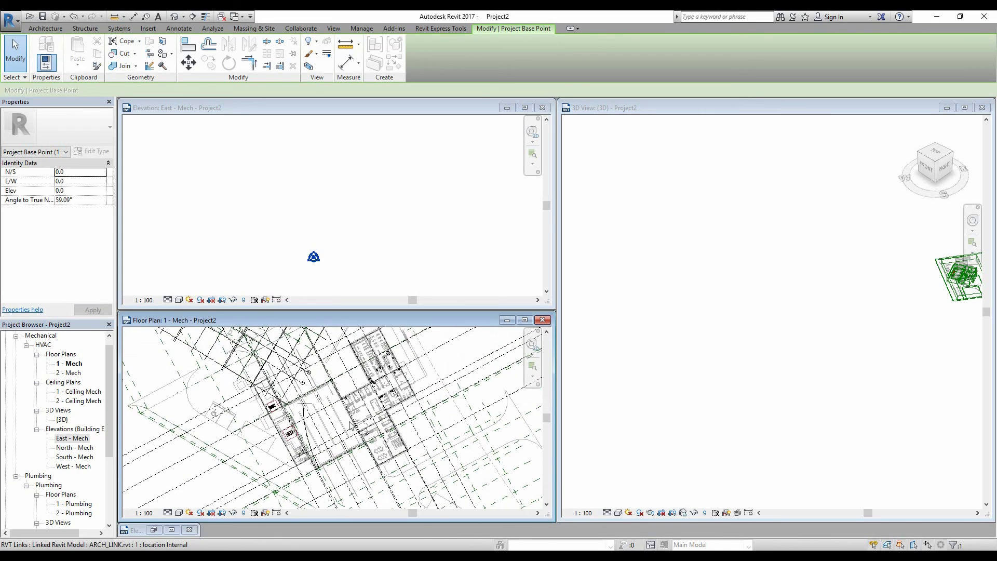
middle_drag(323, 413, 352, 466)
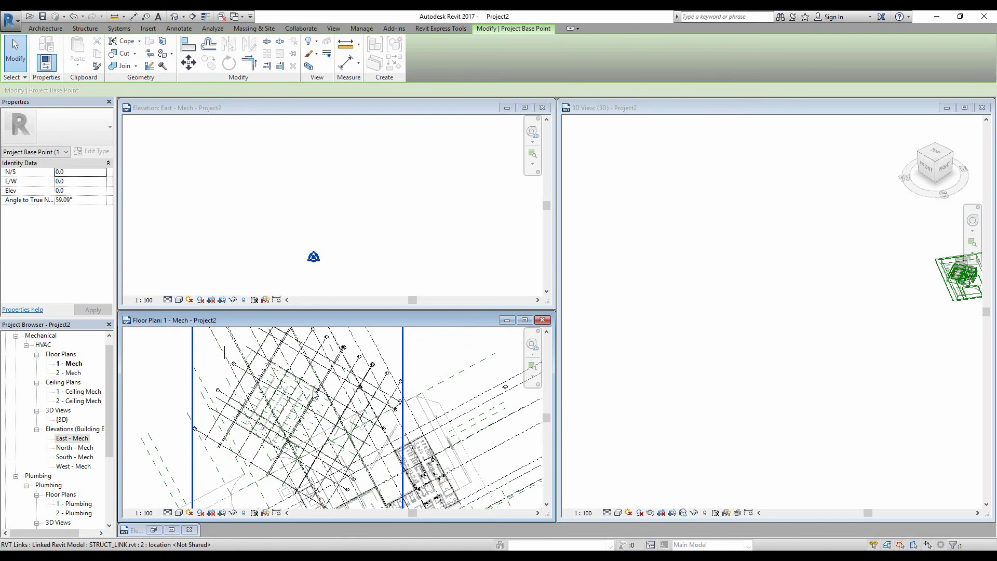
click(311, 398)
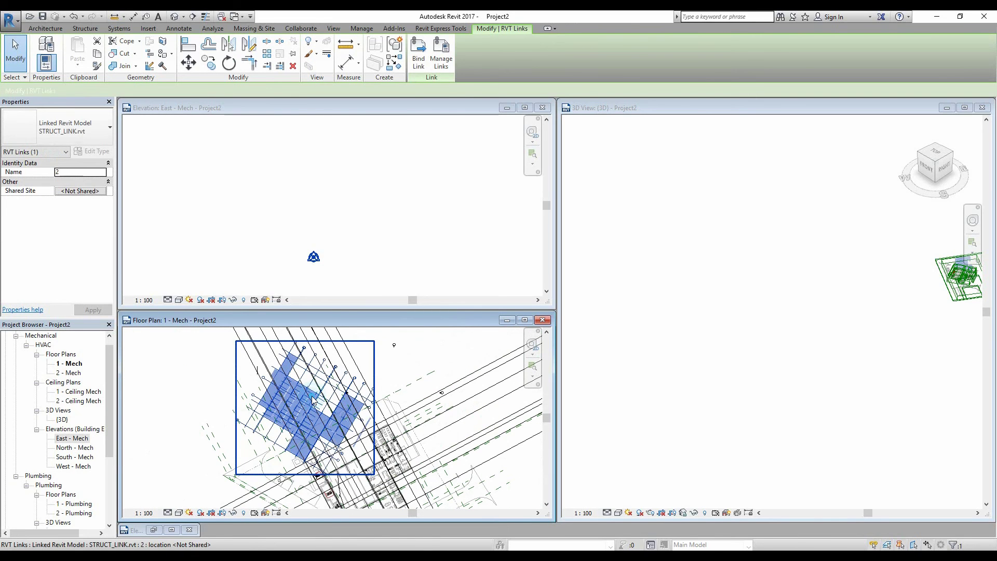
click(92, 191)
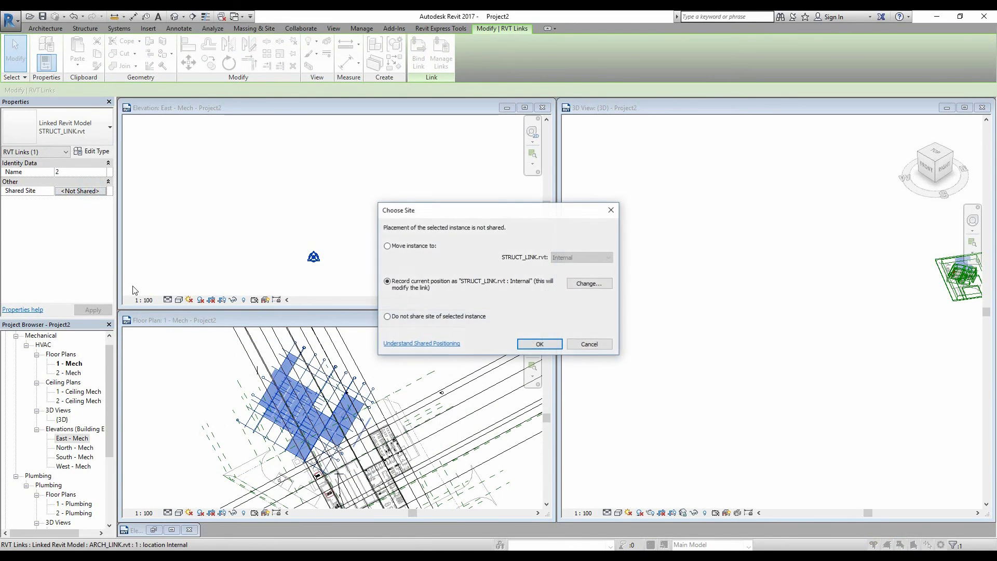
click(418, 246)
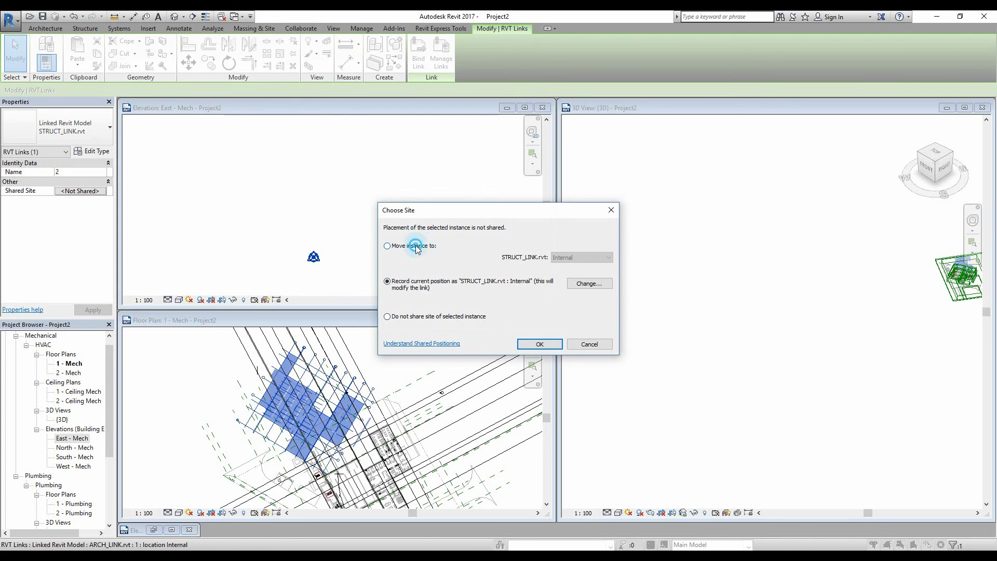
click(538, 344)
scroll(333, 401, up, 5)
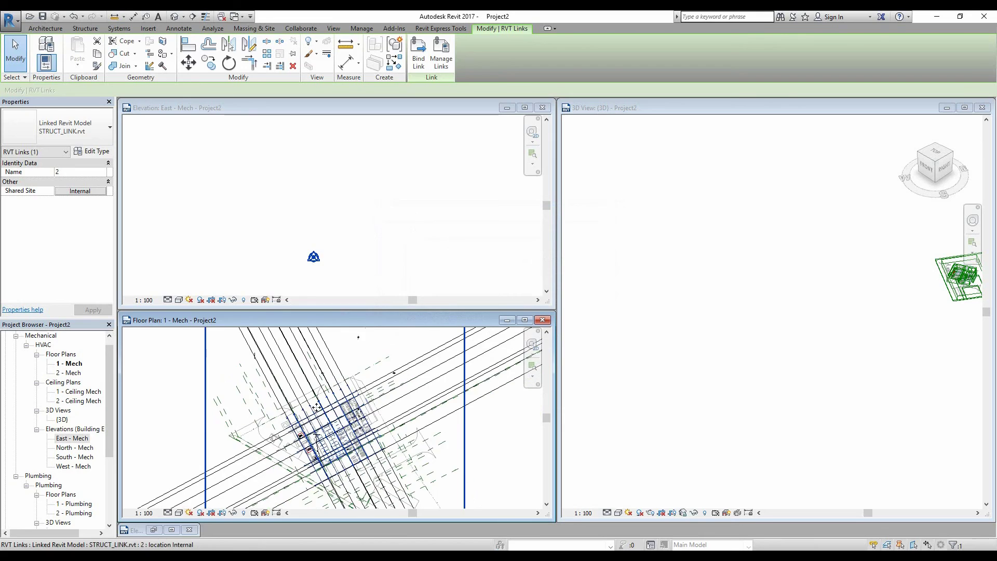
scroll(330, 354, down, 2)
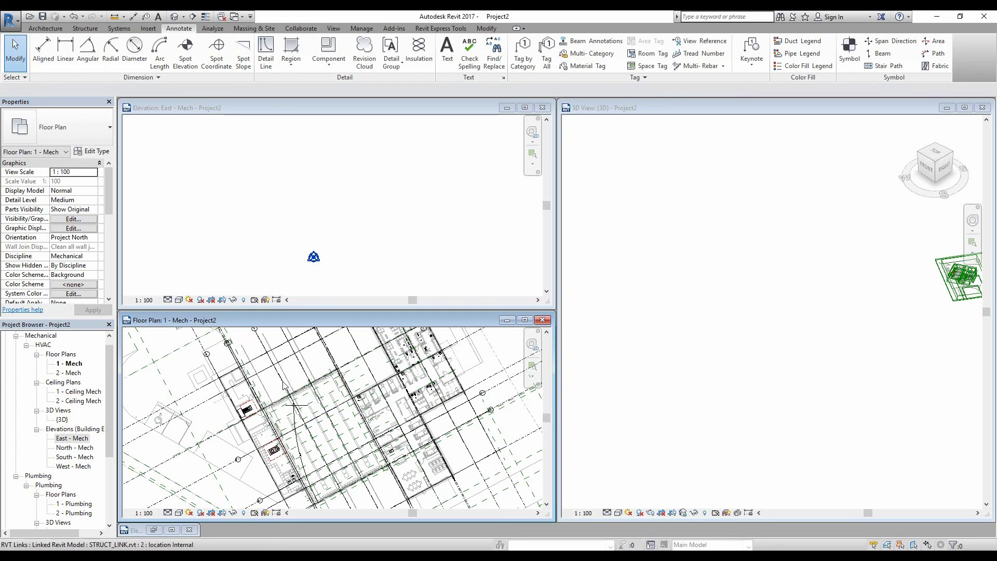
middle_drag(276, 388, 334, 370)
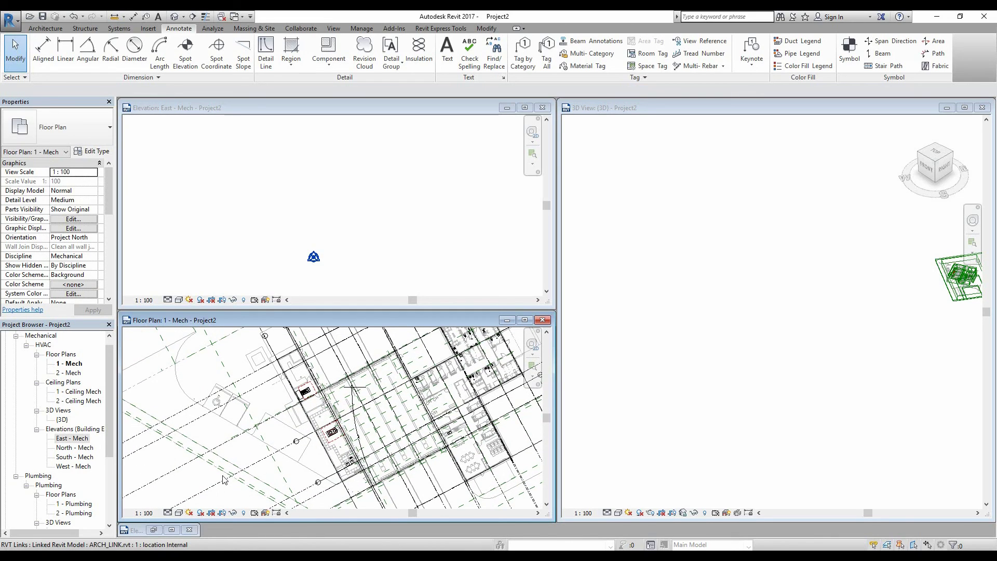
middle_drag(230, 464, 251, 494)
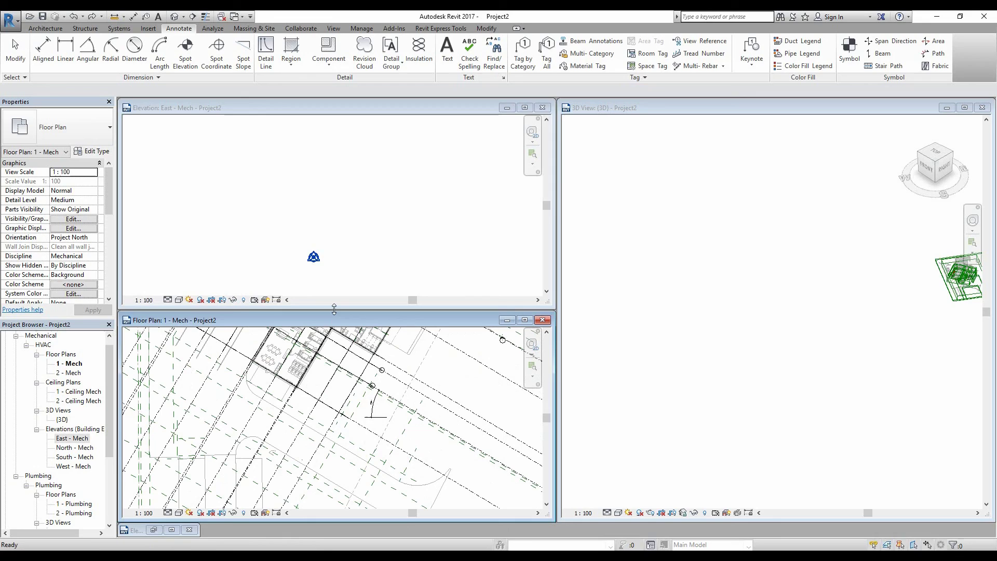
Step: Set the project base point's Angle to True North to -59.09° in the East - Mech elevation
click(321, 270)
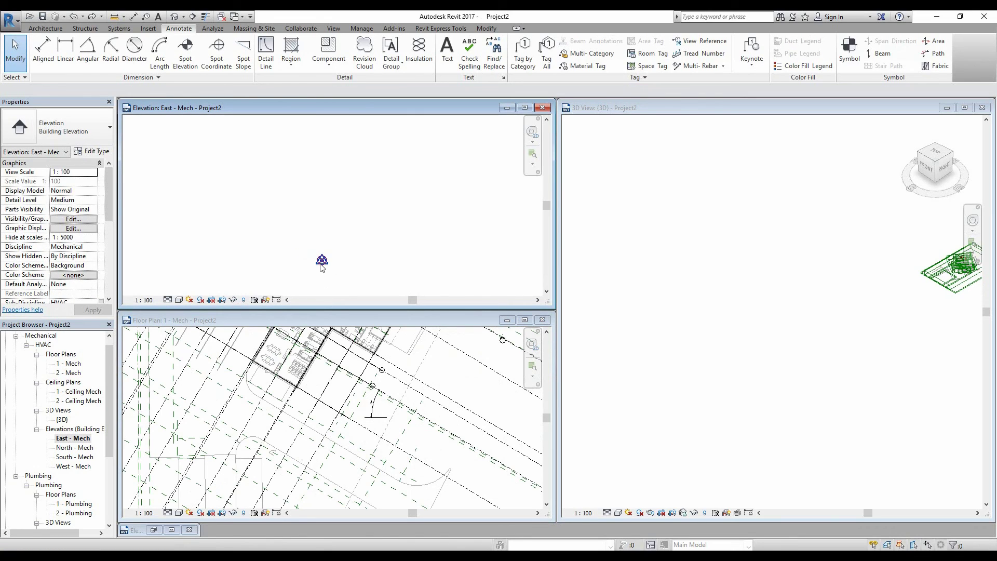
click(322, 260)
click(414, 264)
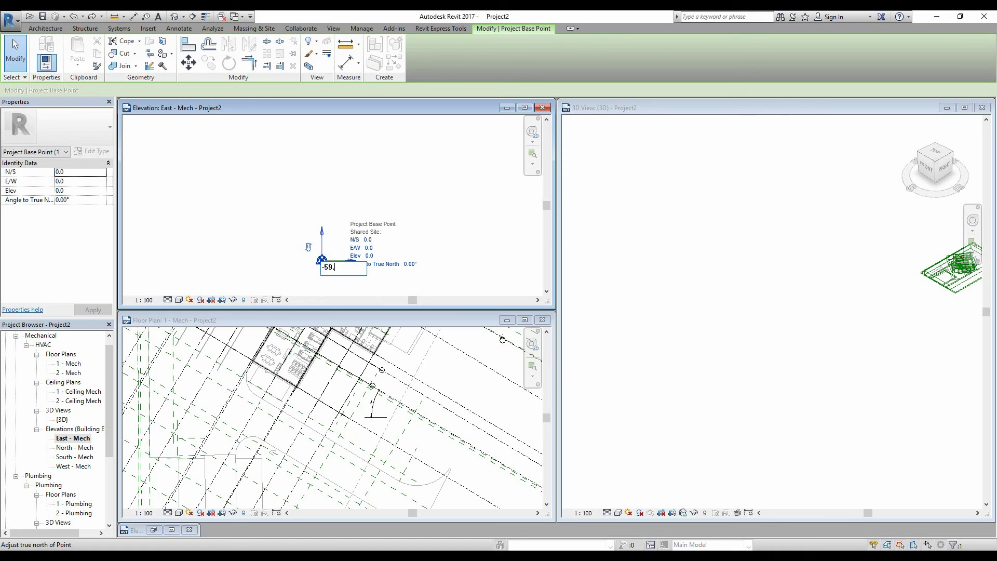
key(Return)
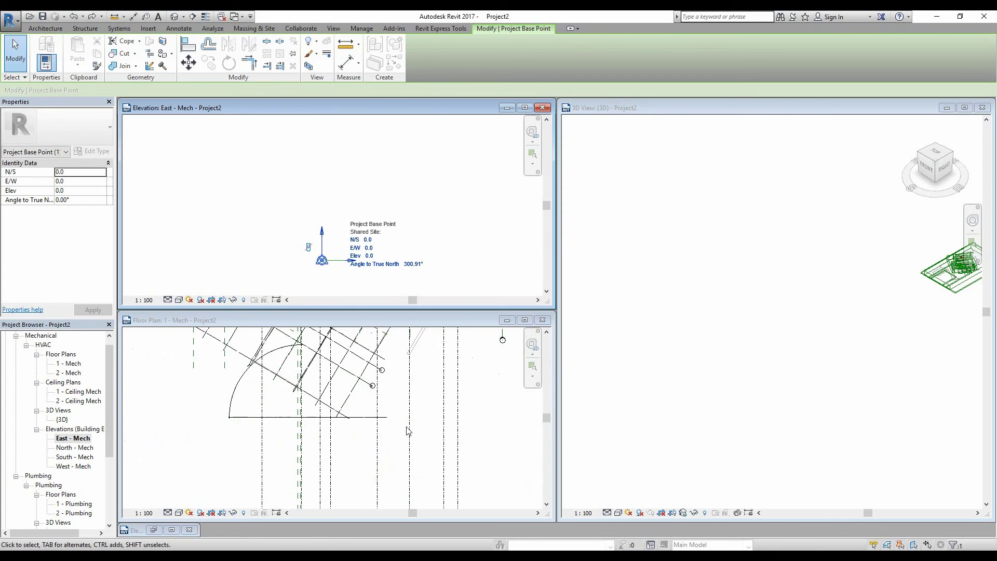
Step: Move the unshared STRUCT_LINK.rvt instance in the 1 - Mech floor plan to its Internal shared site
click(389, 411)
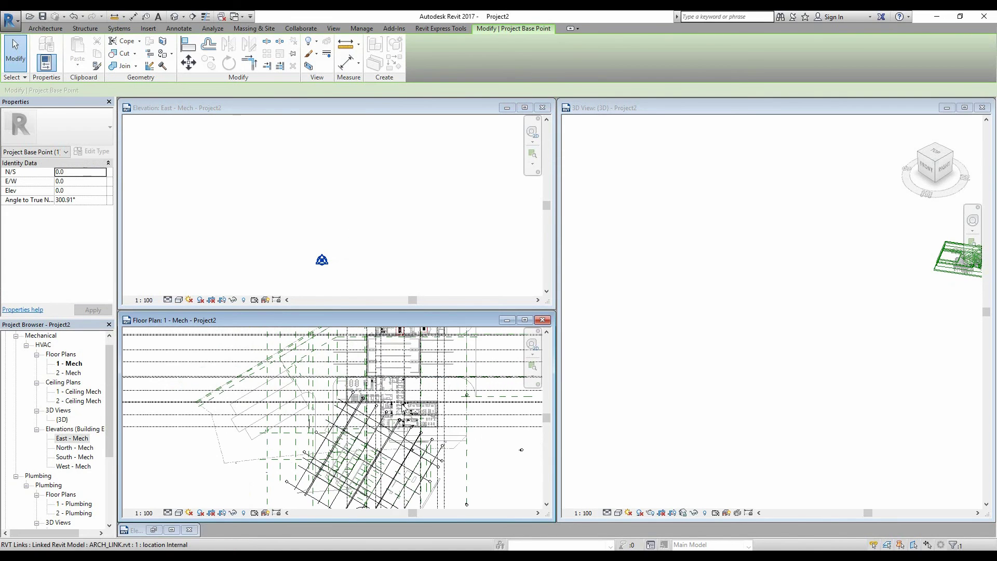
scroll(403, 408, up, 5)
scroll(347, 418, down, 6)
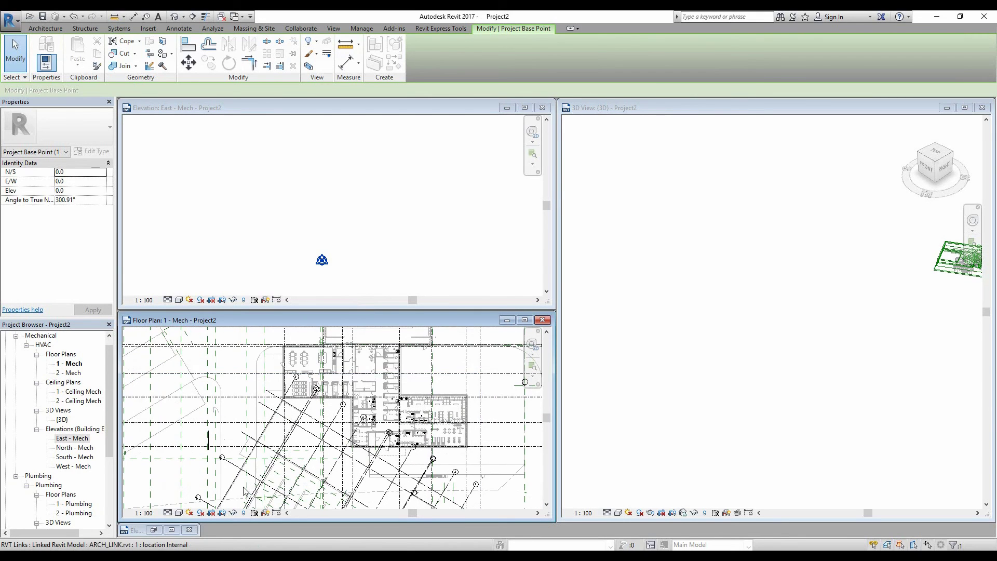
click(243, 491)
middle_drag(297, 432, 305, 359)
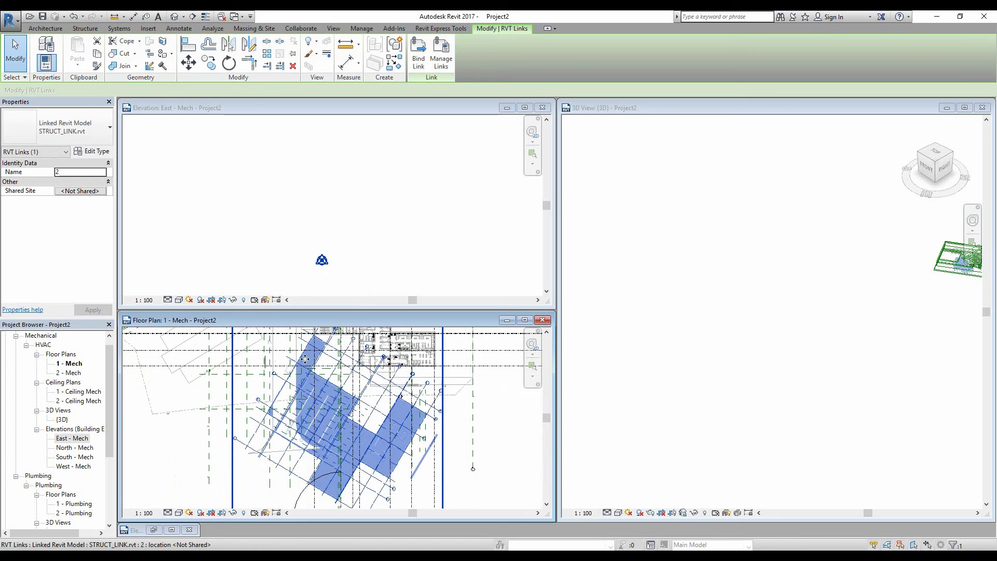
middle_drag(334, 391, 334, 414)
click(79, 191)
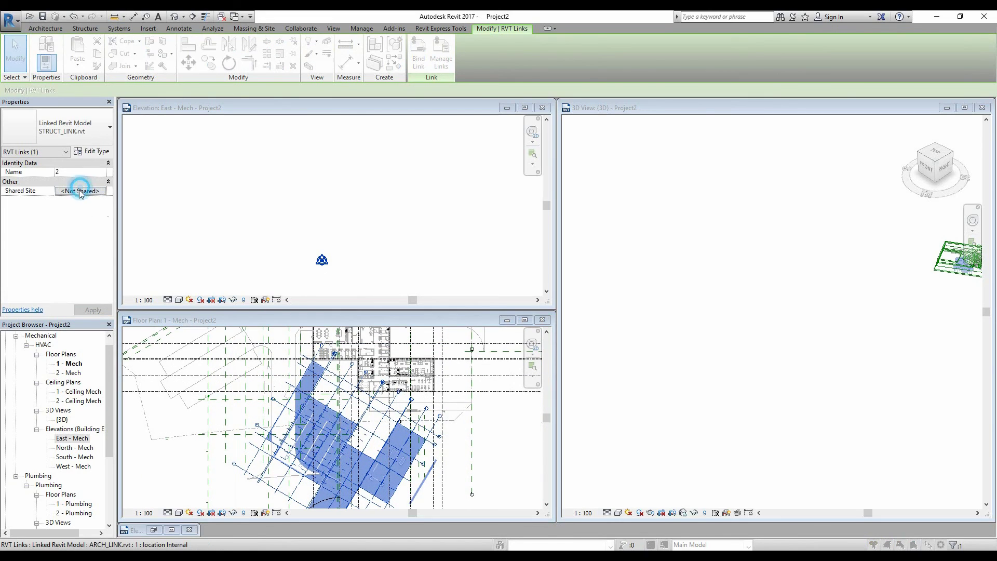
click(388, 245)
click(539, 345)
scroll(364, 446, up, 6)
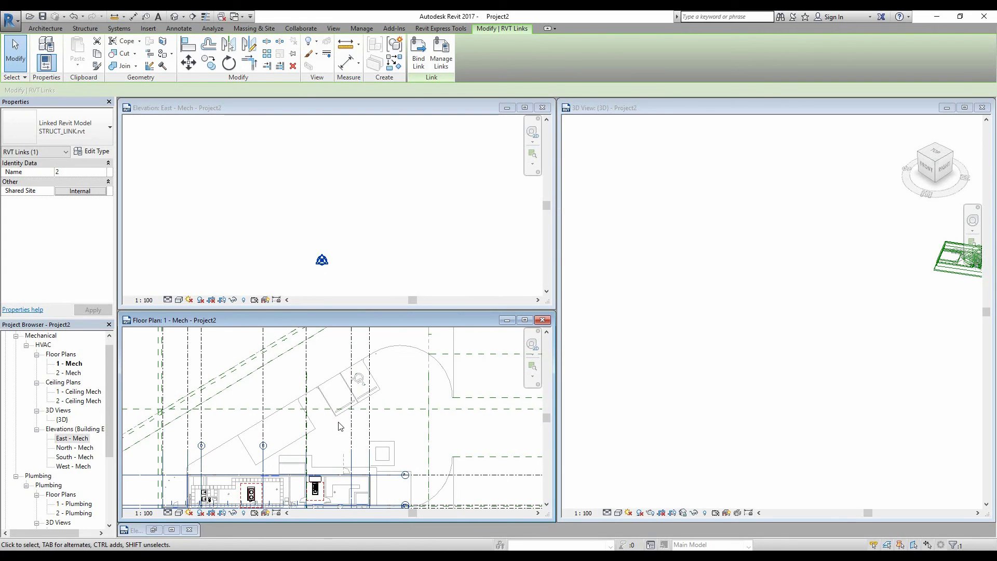
key(Escape)
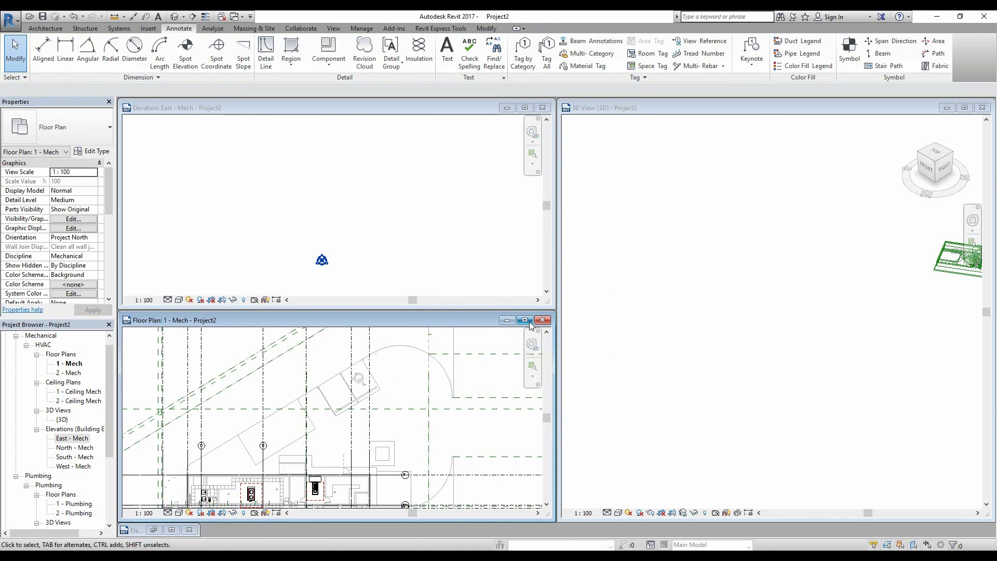
Step: Inspect the linked models' alignment in the 1 - Mech floor plan and check the project base point in the East - Mech elevation
click(525, 319)
middle_drag(319, 506, 519, 293)
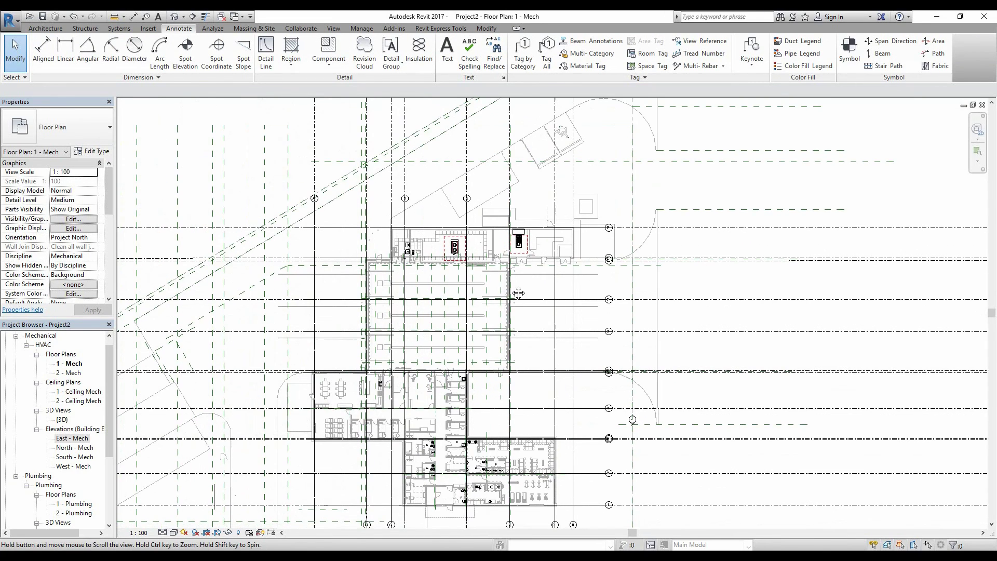
key(w)
key(t)
click(348, 240)
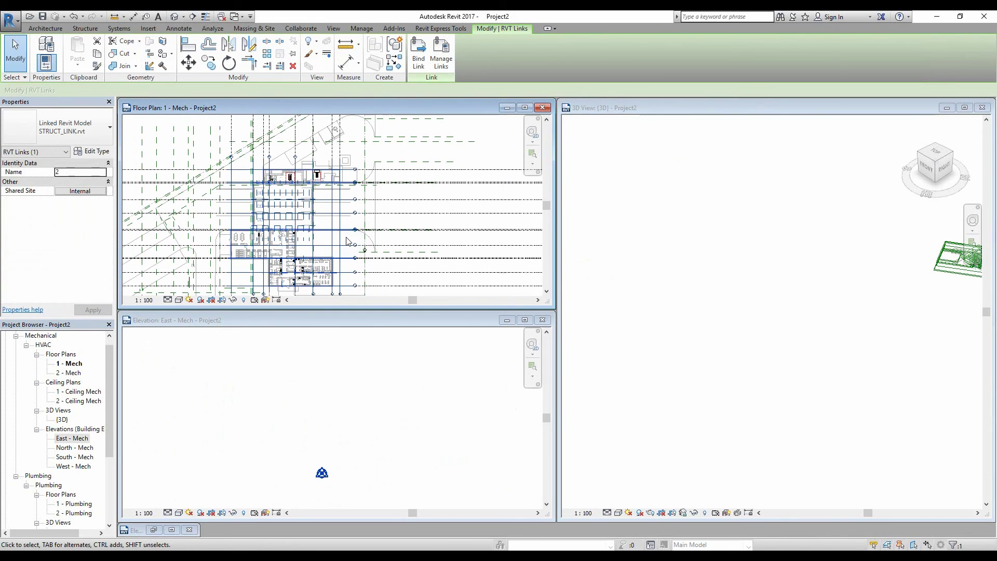
click(329, 451)
click(319, 473)
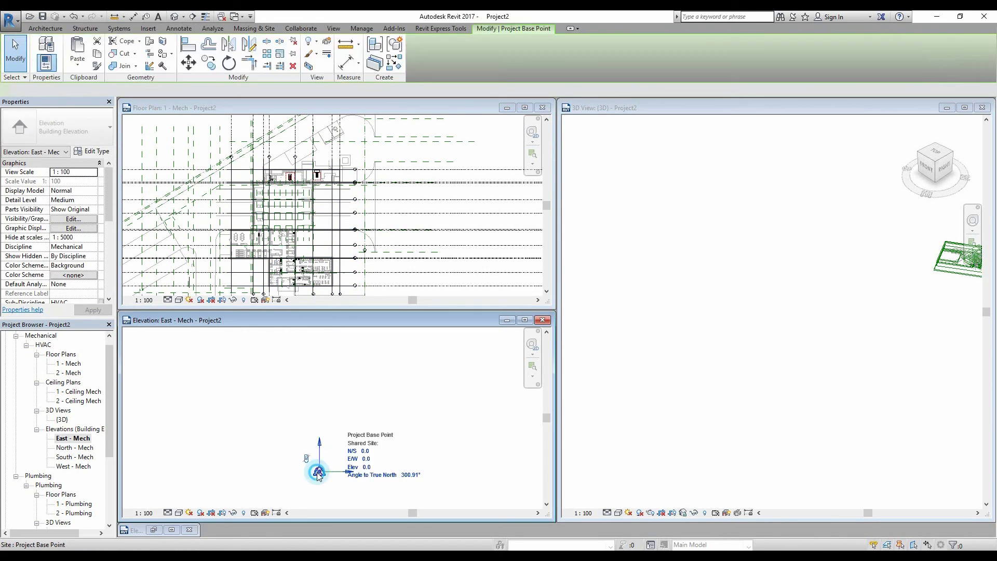
click(234, 431)
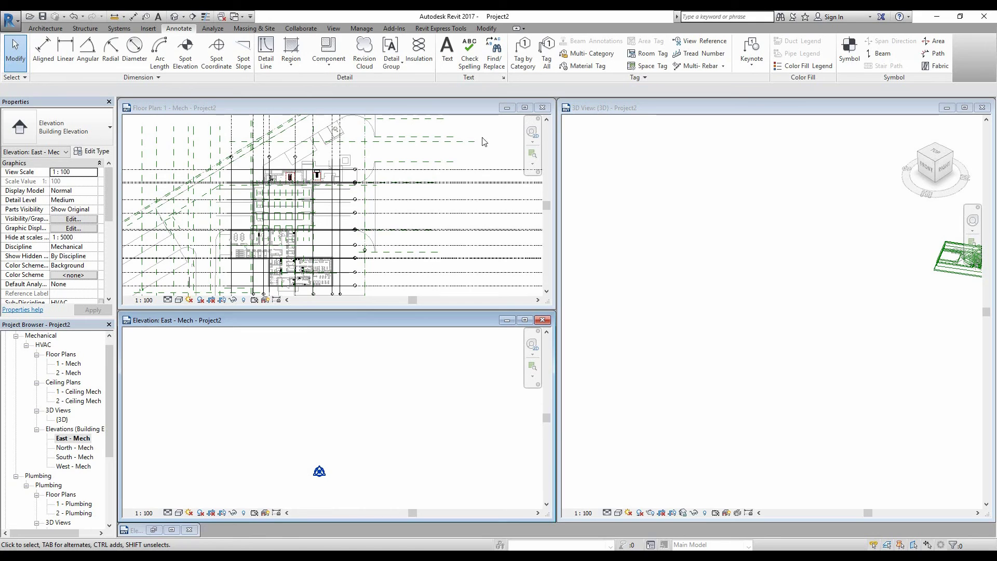
Step: Turn off the Reference Lines annotation category in the maximized 1 - Mech floor plan's visibility overrides
click(525, 107)
middle_drag(390, 226, 525, 350)
scroll(377, 265, up, 4)
scroll(376, 265, up, 1)
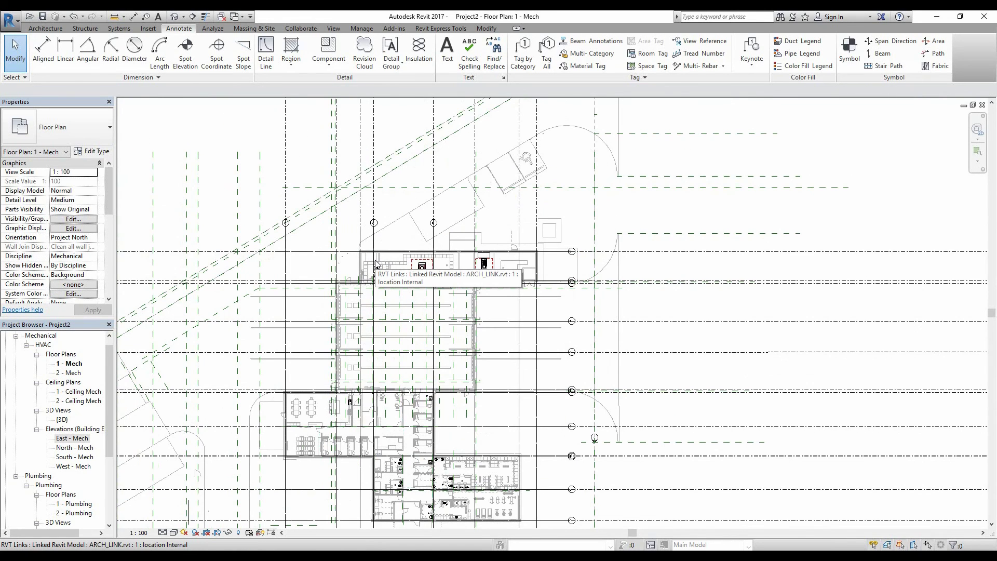
key(v)
key(v)
click(337, 109)
scroll(321, 234, down, 20)
click(301, 294)
scroll(301, 301, down, 1)
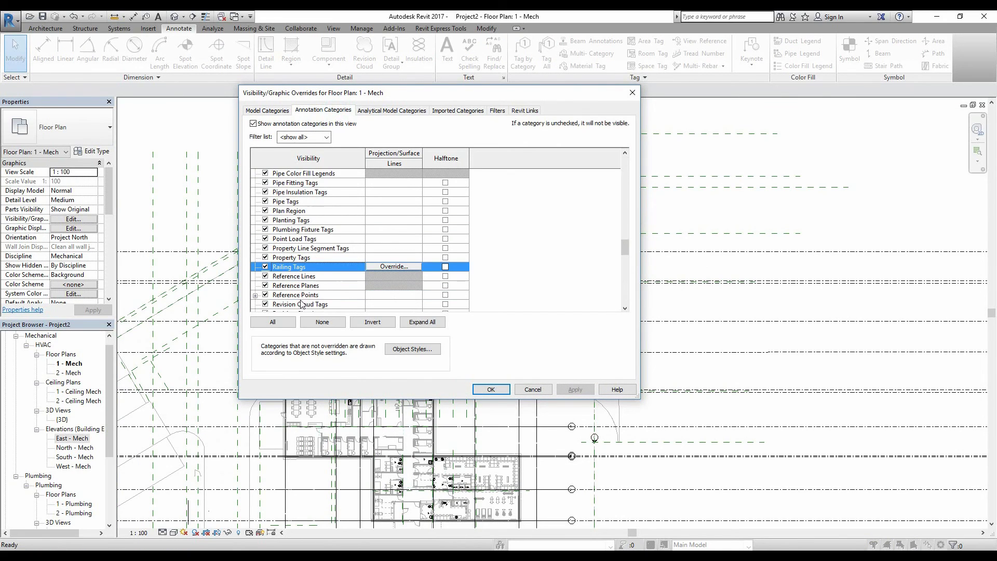
click(265, 276)
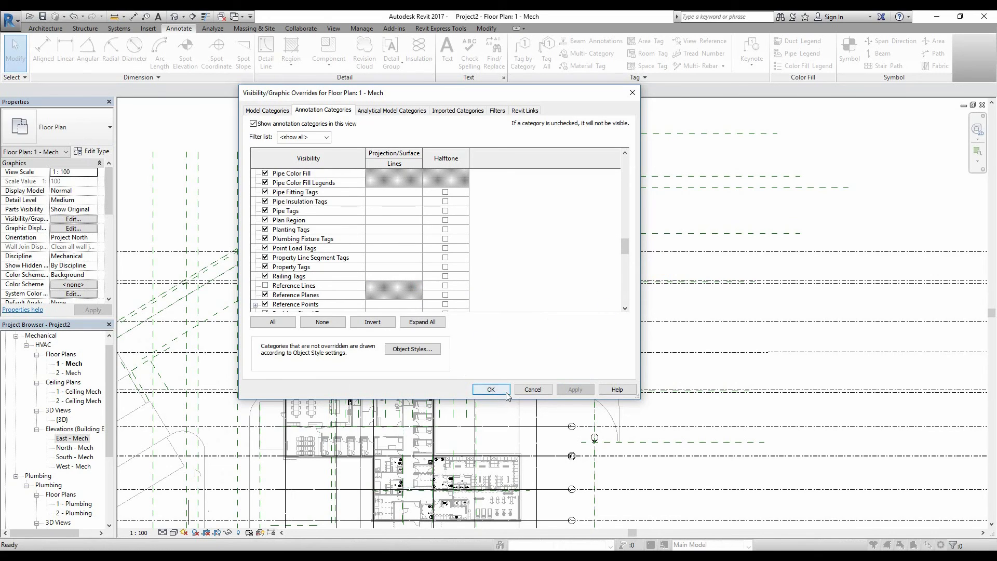
Step: Turn off the Reference Planes annotation category as well and apply the visibility overrides to the floor plan
click(301, 238)
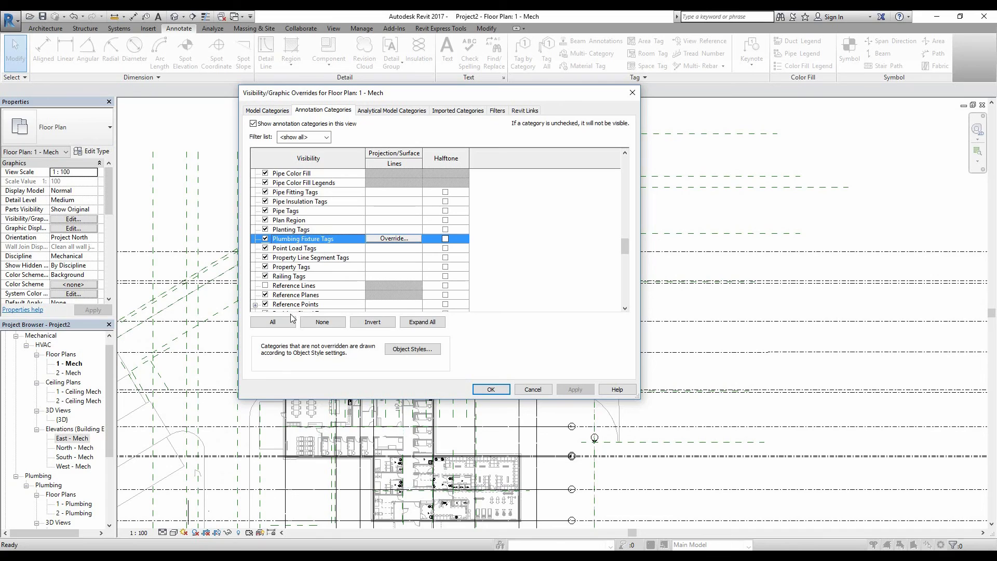
click(283, 294)
click(266, 294)
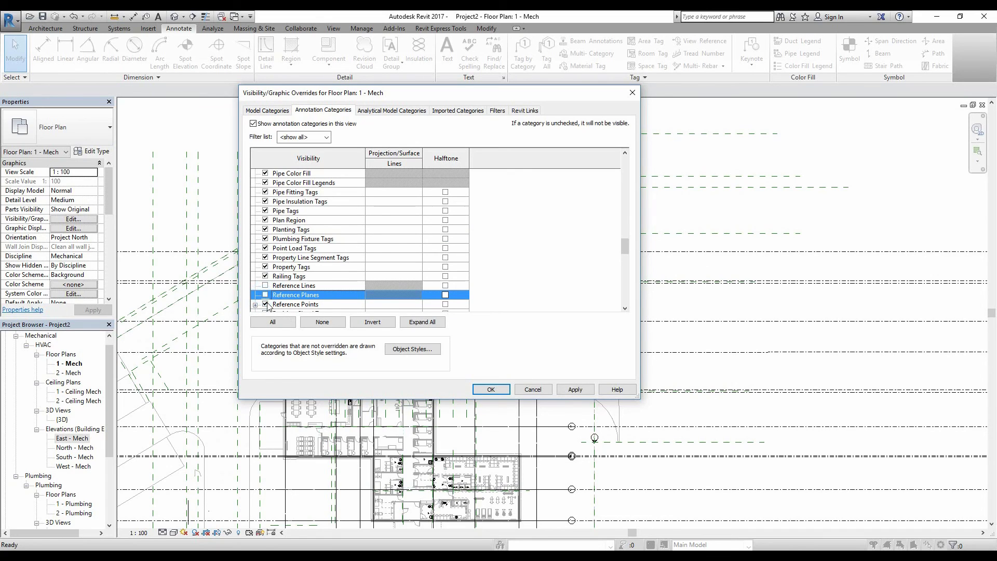
click(575, 389)
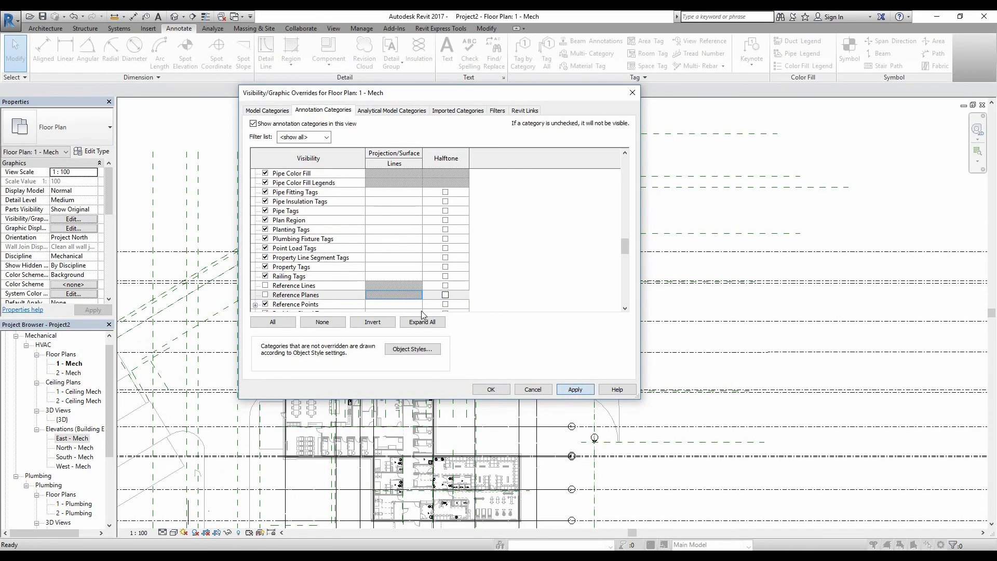
click(490, 389)
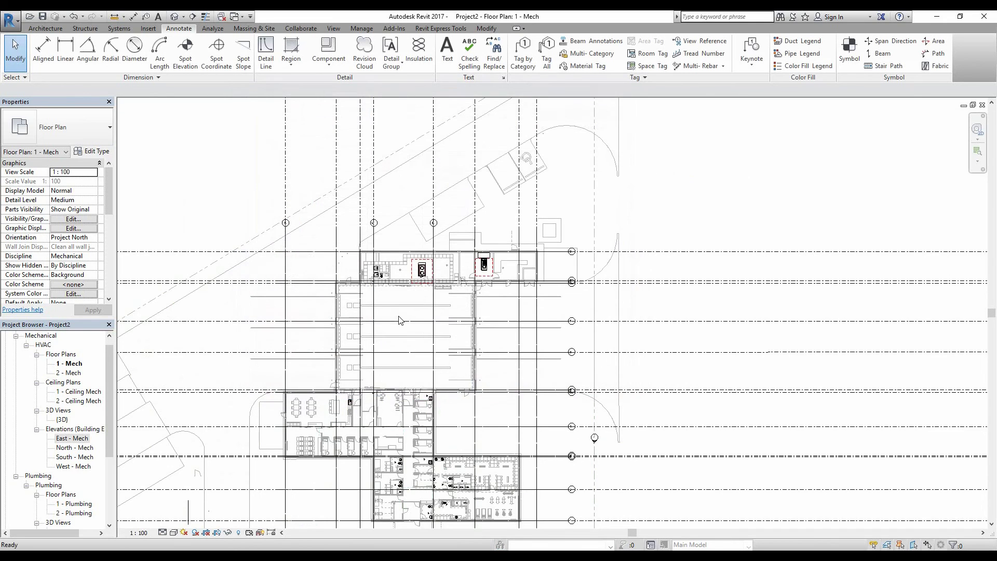
Step: Start a scope box in the 1 - Mech floor plan, named Overall with a height of 100000
scroll(469, 284, down, 2)
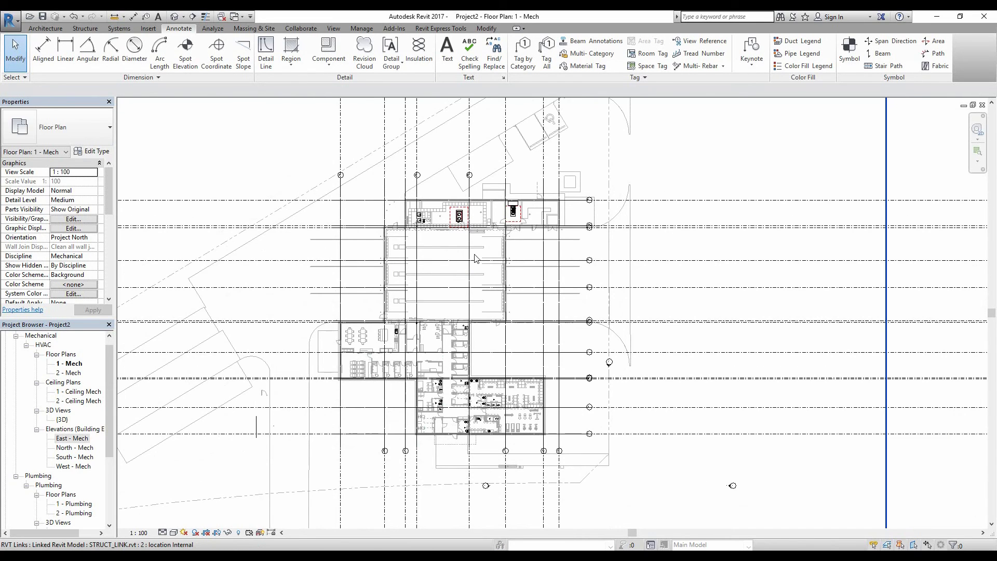
scroll(473, 256, up, 2)
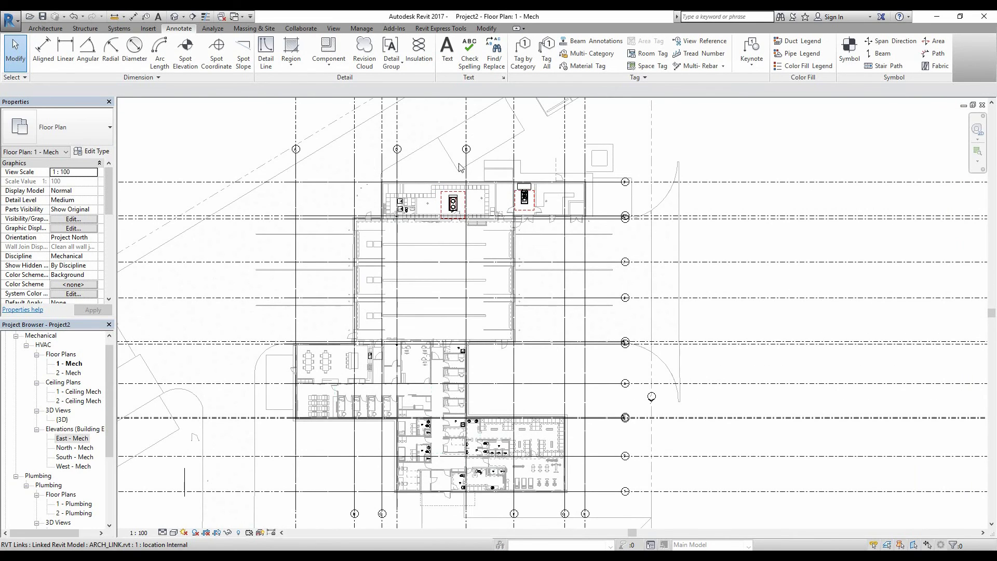
click(326, 29)
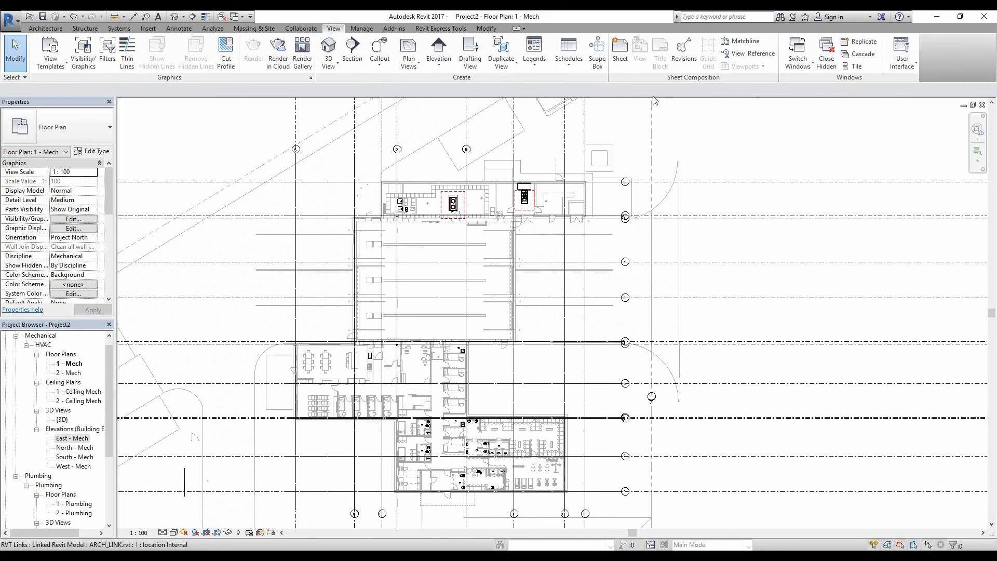
click(597, 52)
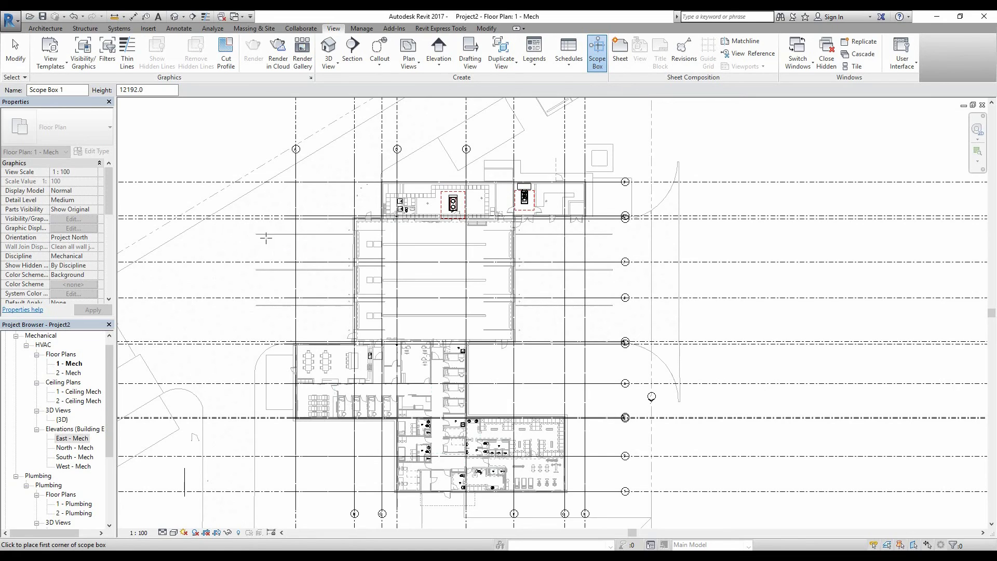
click(62, 89)
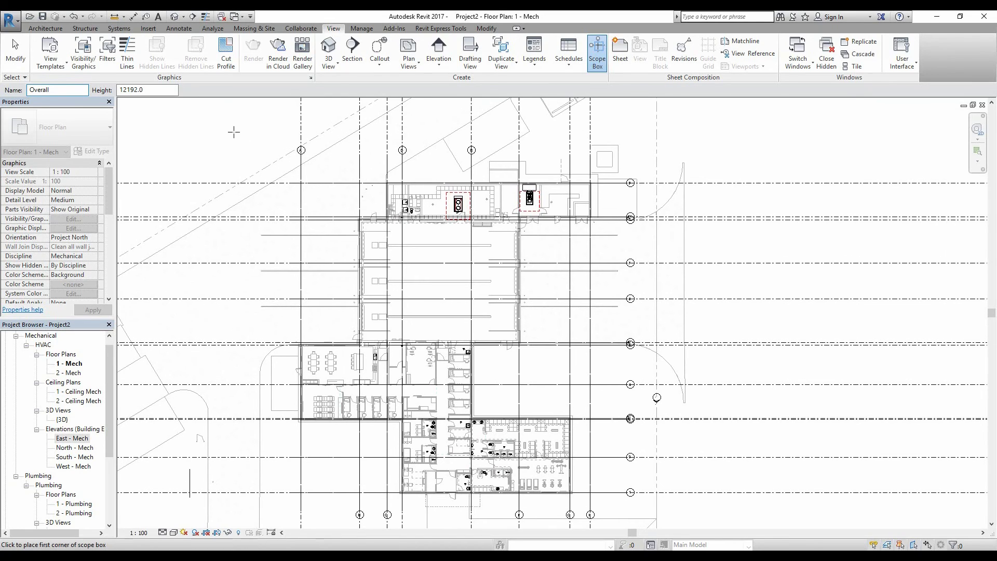
click(151, 90)
double_click(145, 91)
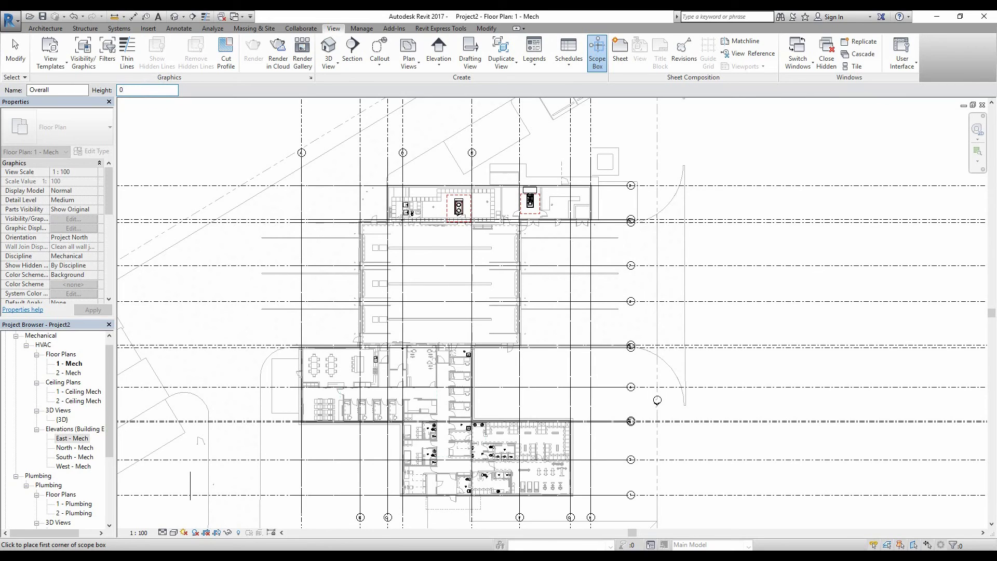
text(0)
key(Return)
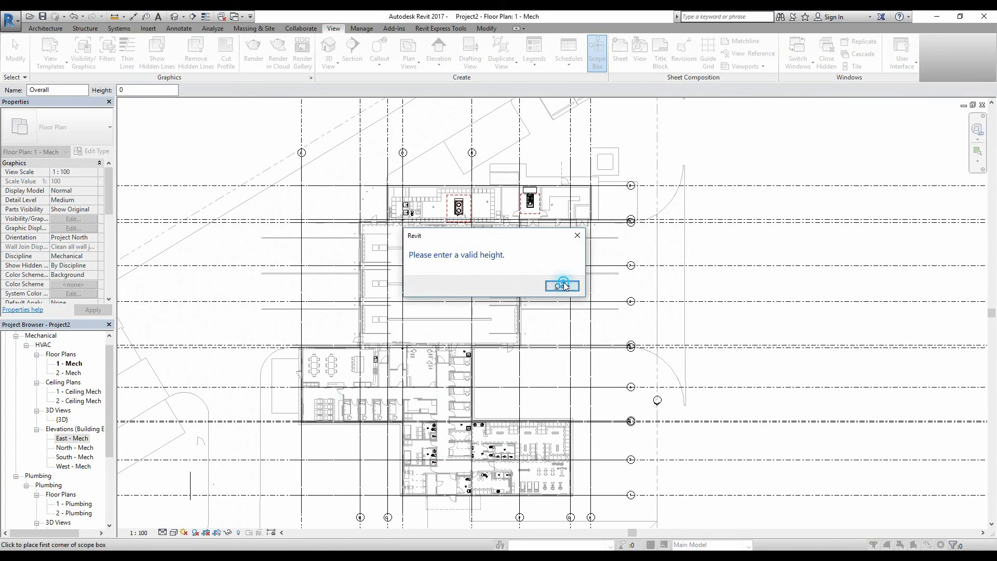
click(563, 286)
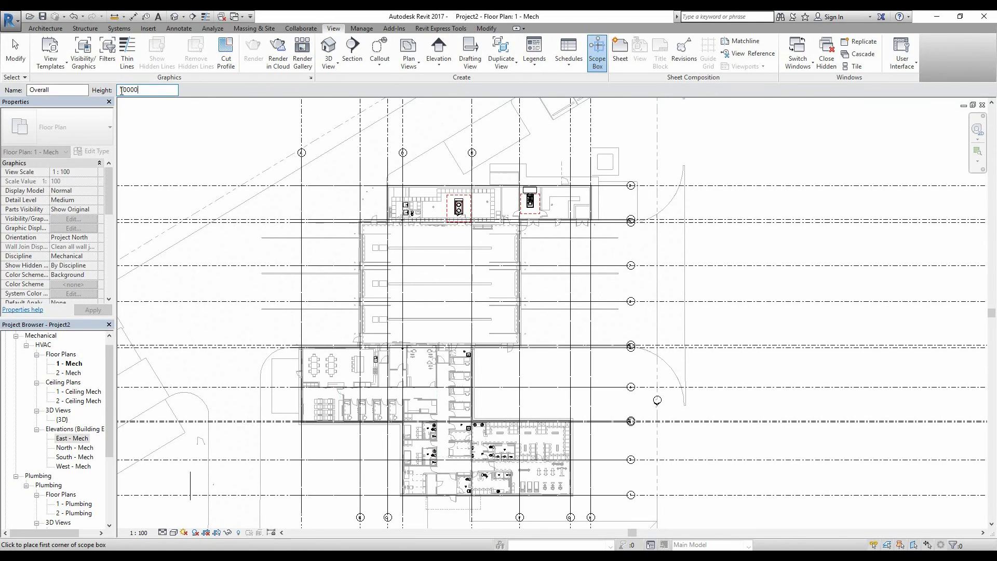
Step: Draw the Overall scope box around the whole building, just outside its outermost walls, and check its extents
scroll(356, 143, down, 2)
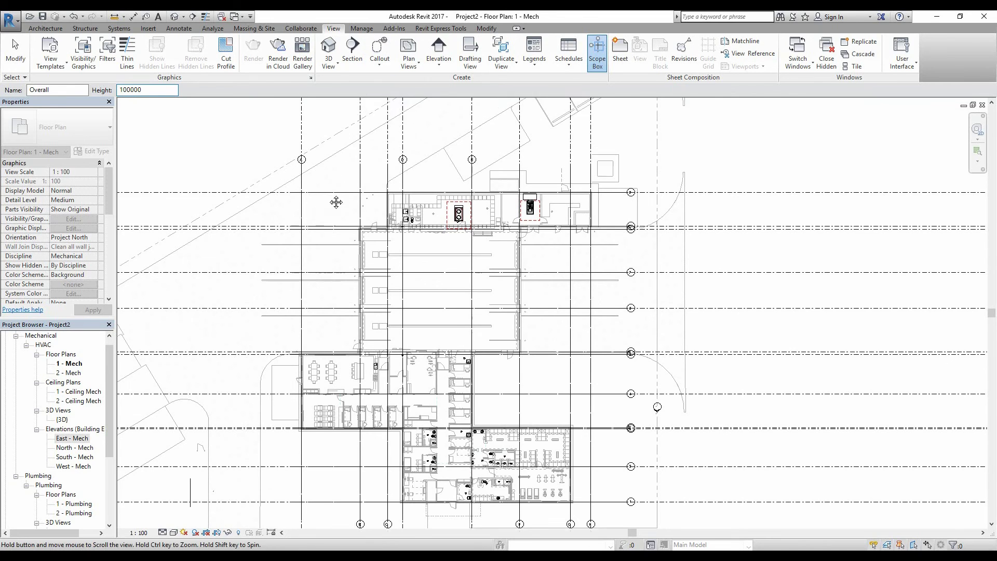
scroll(281, 208, up, 2)
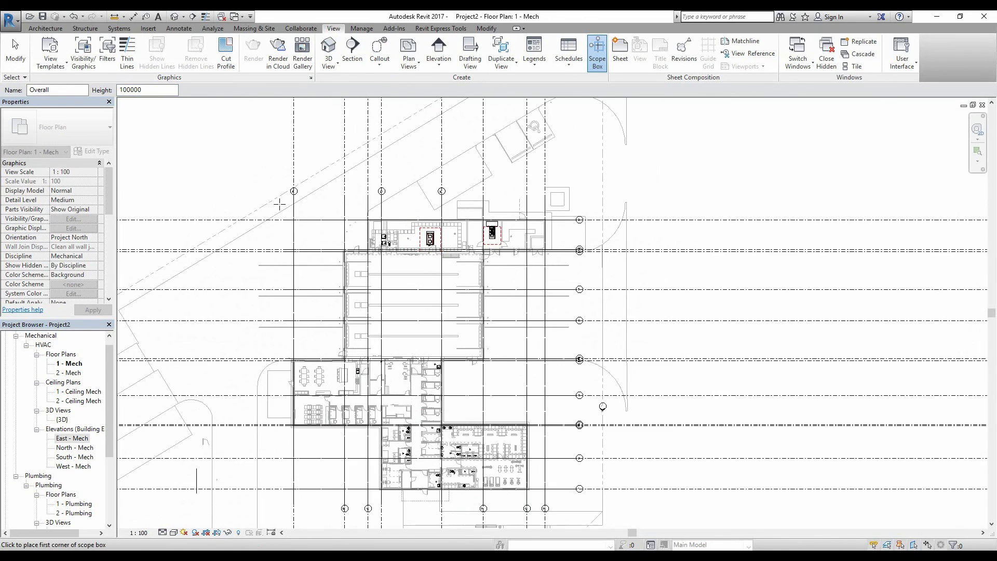
scroll(332, 219, up, 2)
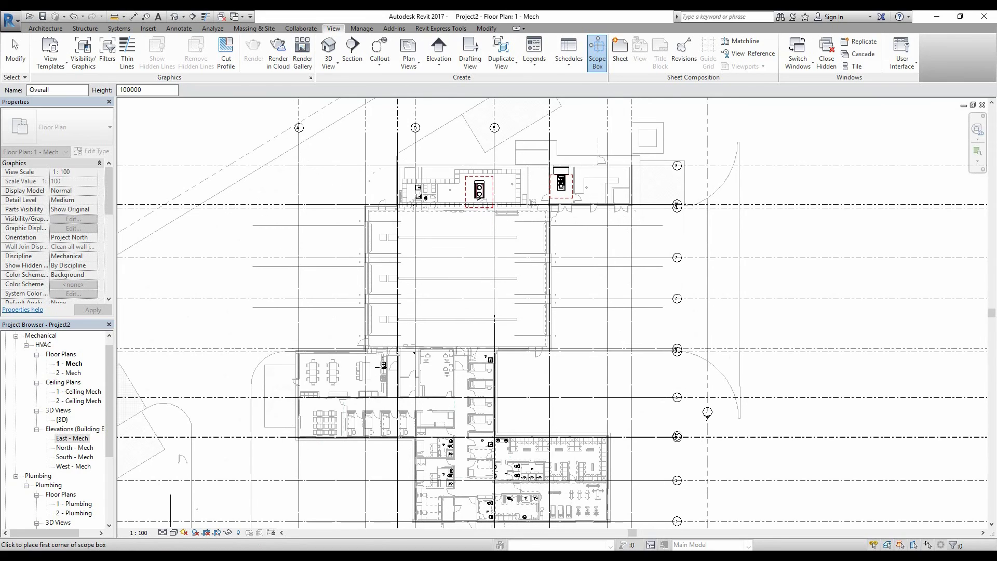
scroll(467, 478, down, 2)
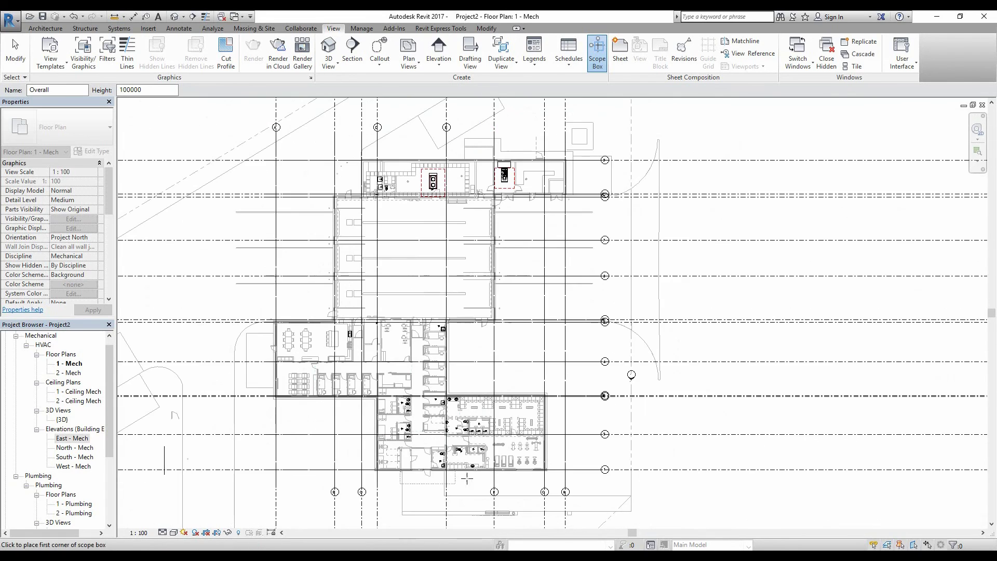
scroll(649, 395, down, 1)
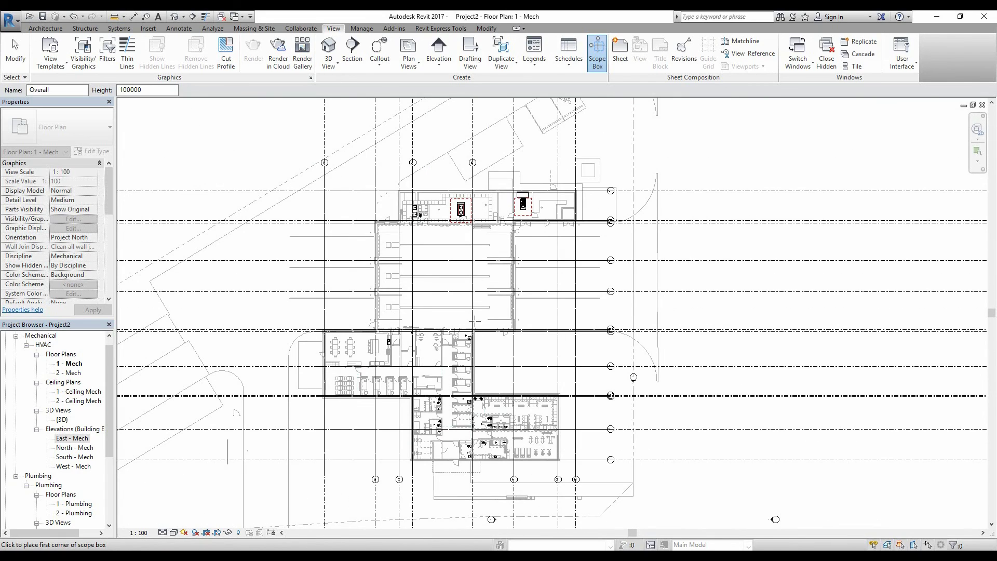
click(310, 175)
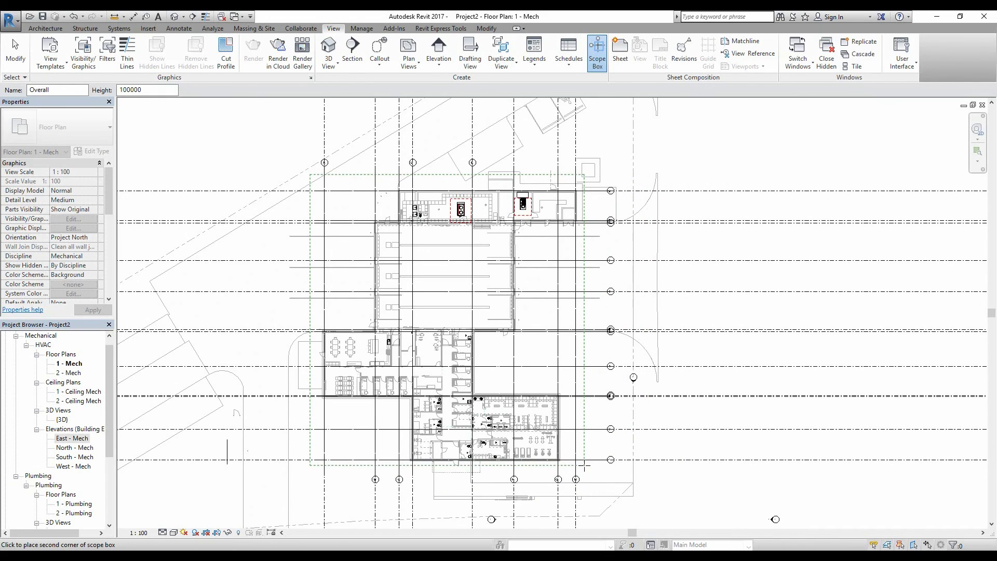
click(584, 465)
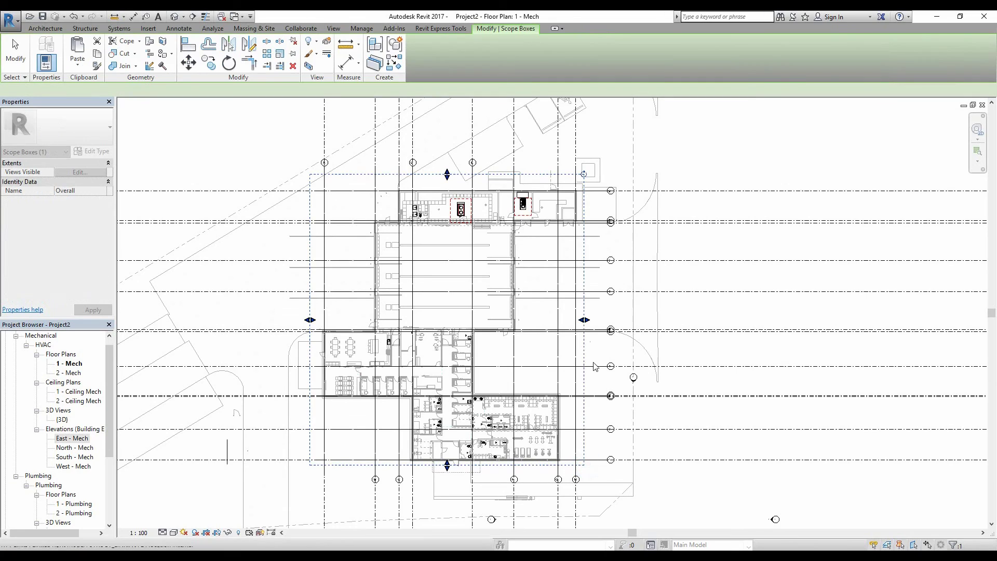
scroll(450, 178, up, 3)
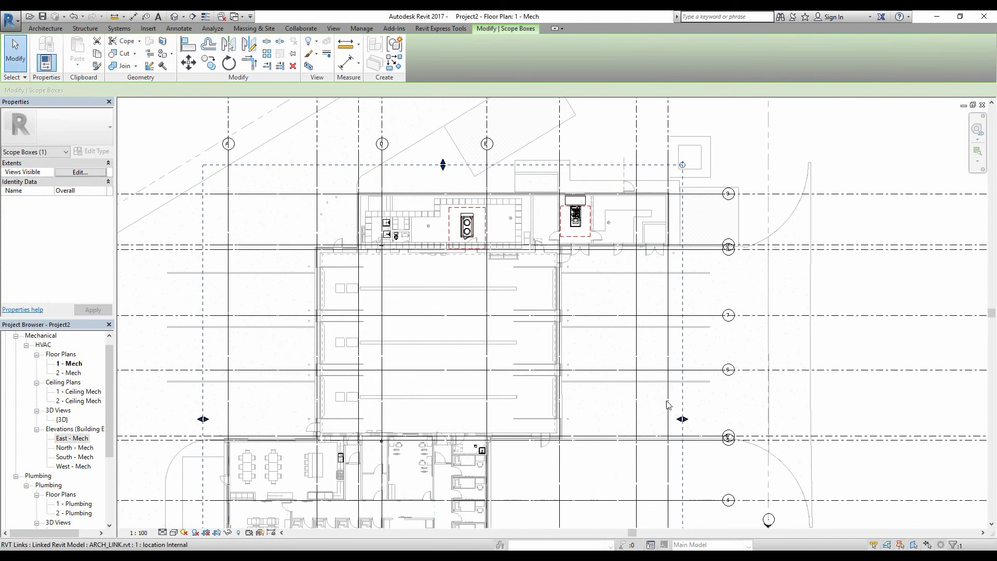
middle_drag(511, 333, 449, 248)
scroll(259, 350, down, 2)
scroll(191, 338, up, 2)
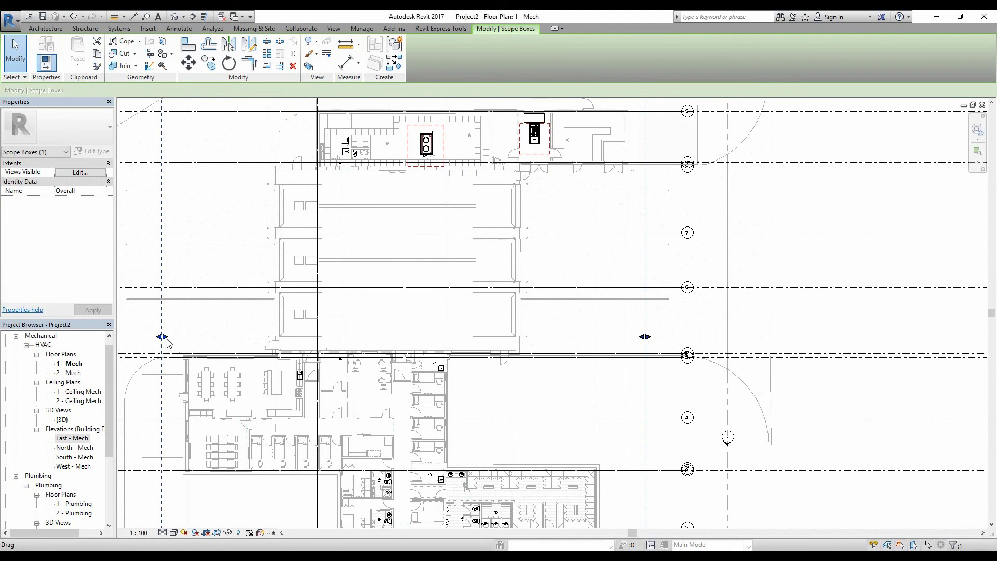
scroll(171, 338, down, 3)
middle_drag(323, 351, 419, 341)
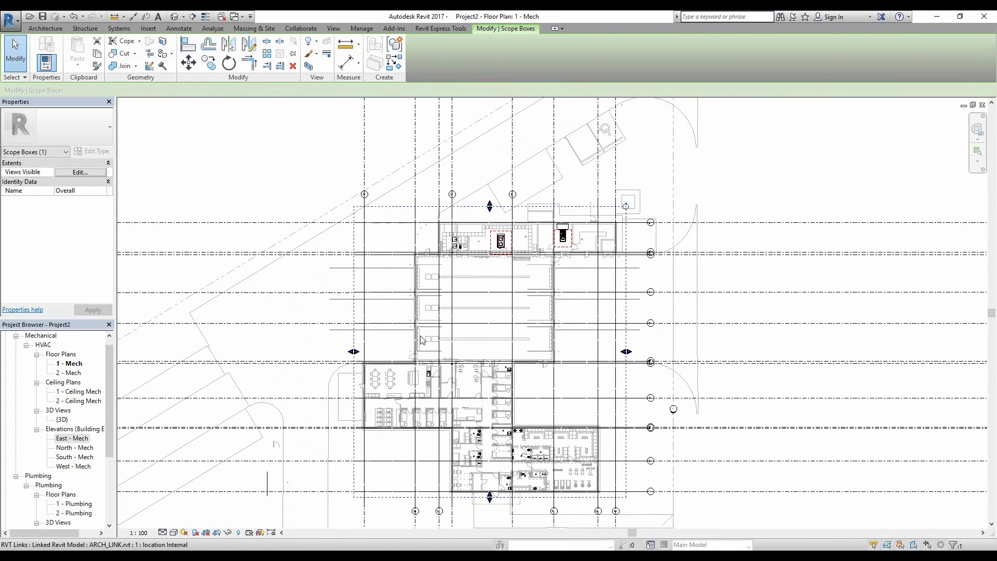
key(Escape)
scroll(428, 297, up, 1)
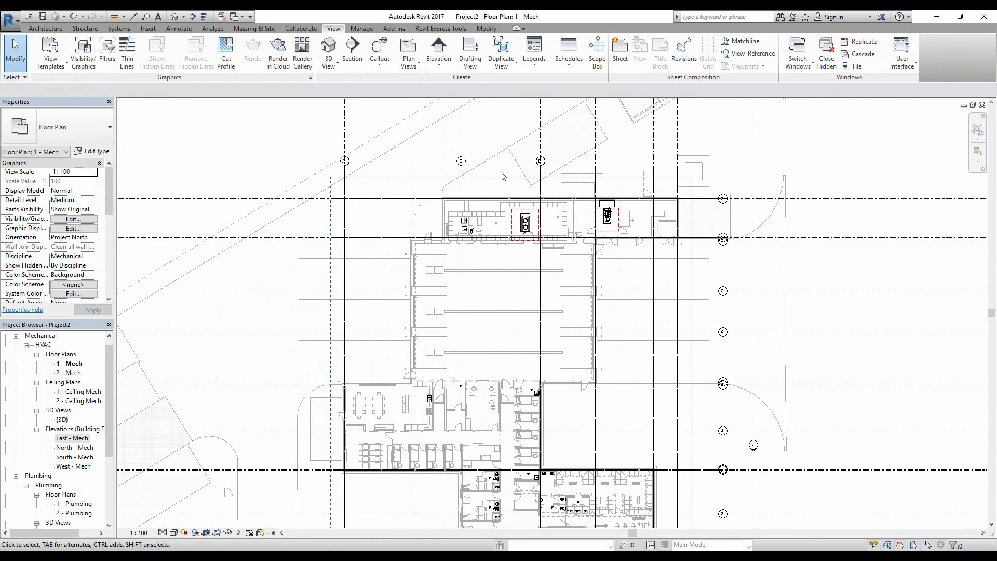
click(494, 176)
key(Escape)
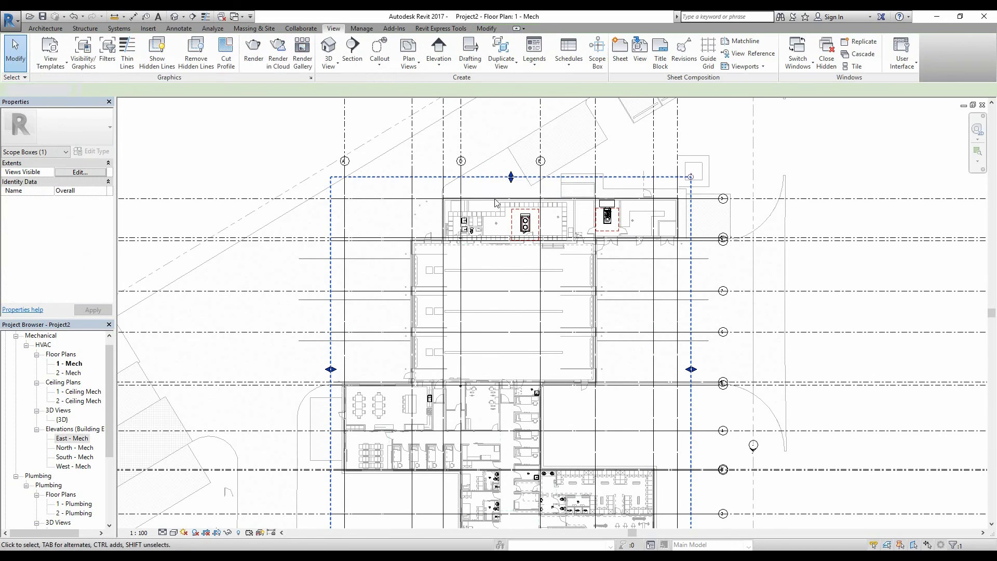
click(497, 332)
key(Escape)
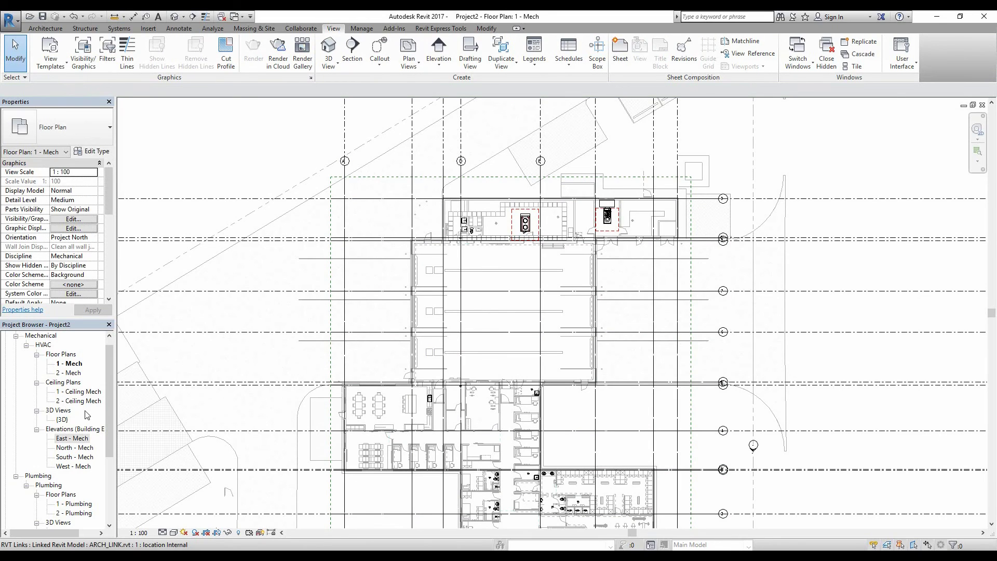
Step: Turn on Crop View, Crop Region Visible and Annotation Crop for the 1 - Mech floor plan
drag(110, 211, 111, 261)
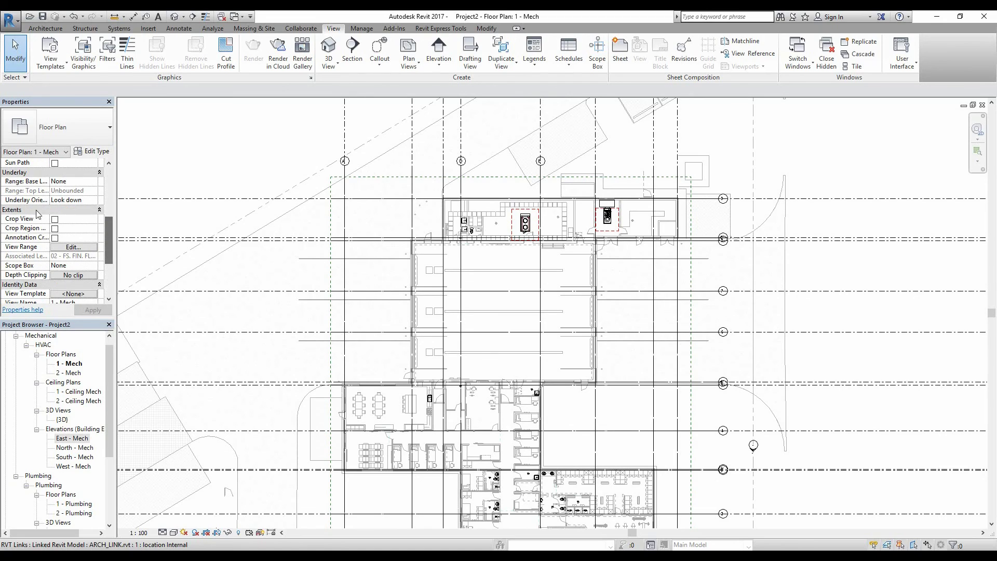
click(83, 266)
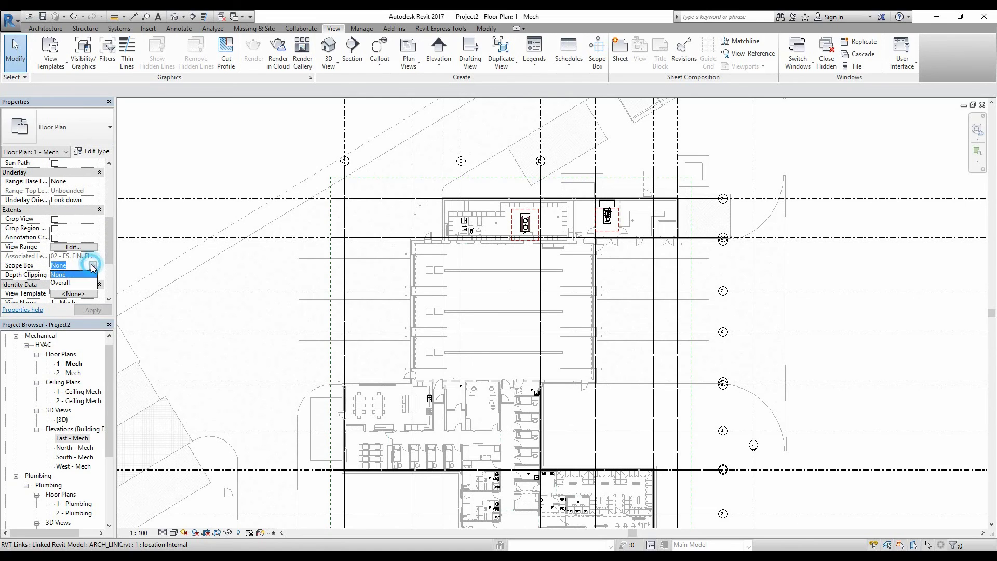
click(93, 310)
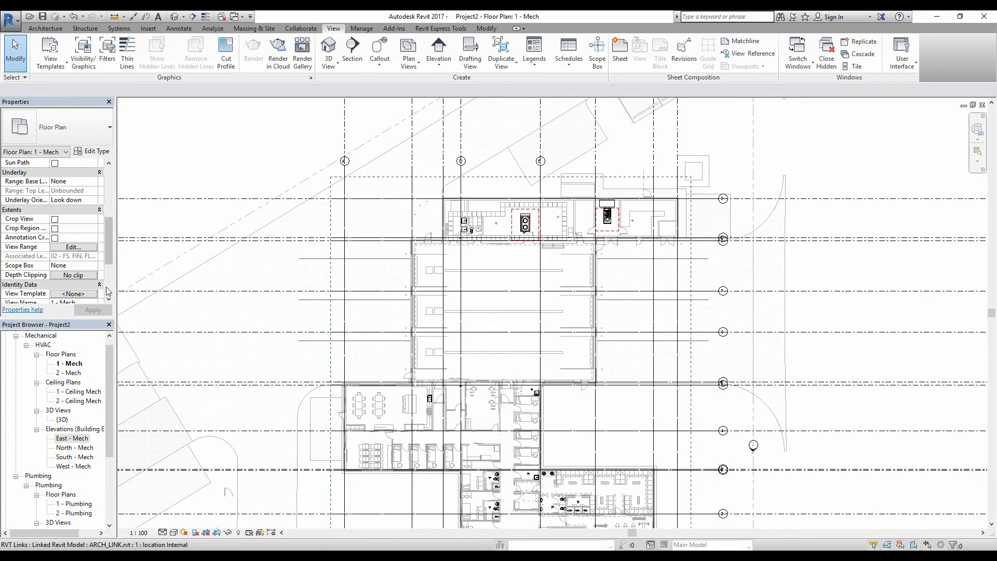
click(54, 219)
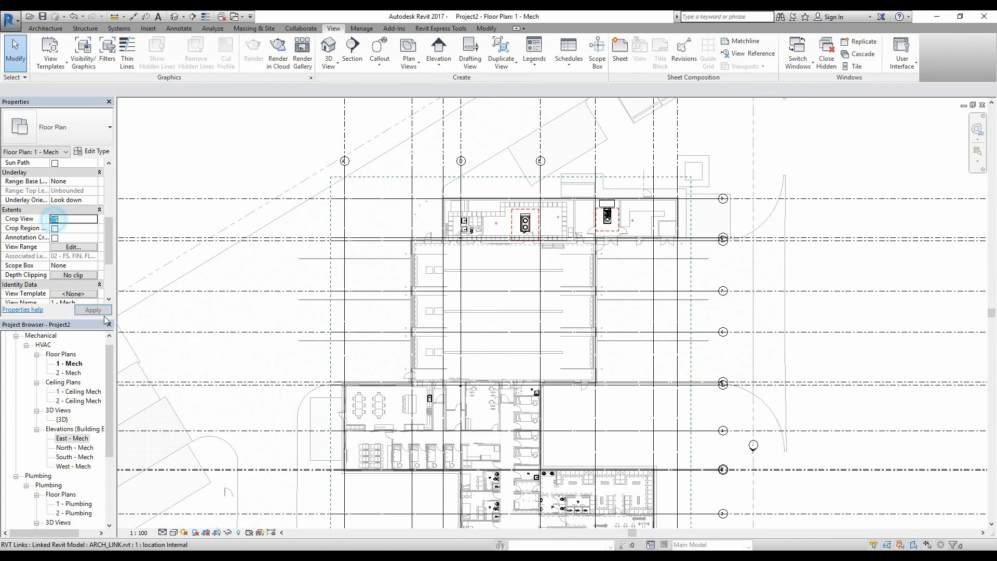
click(92, 310)
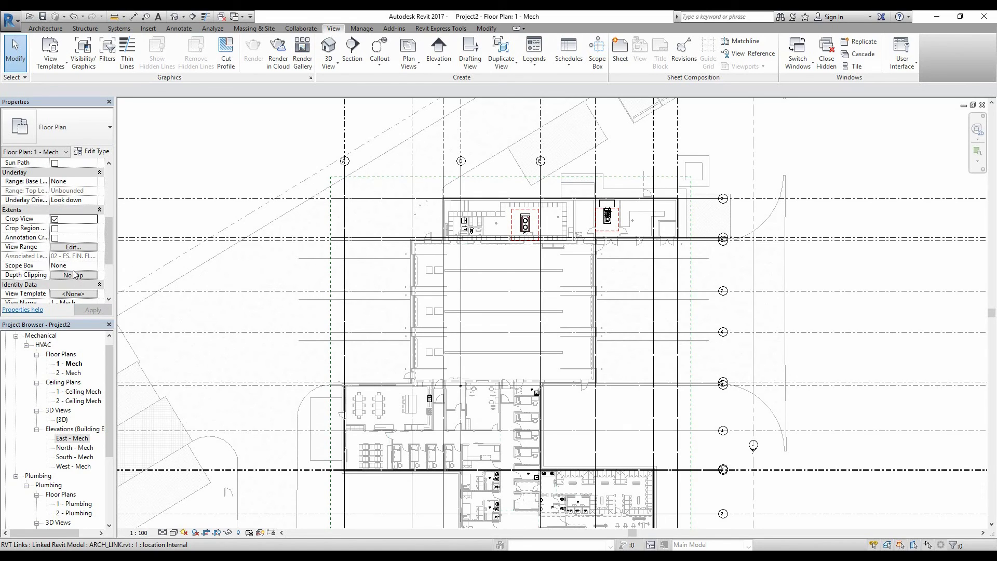
click(55, 228)
click(55, 238)
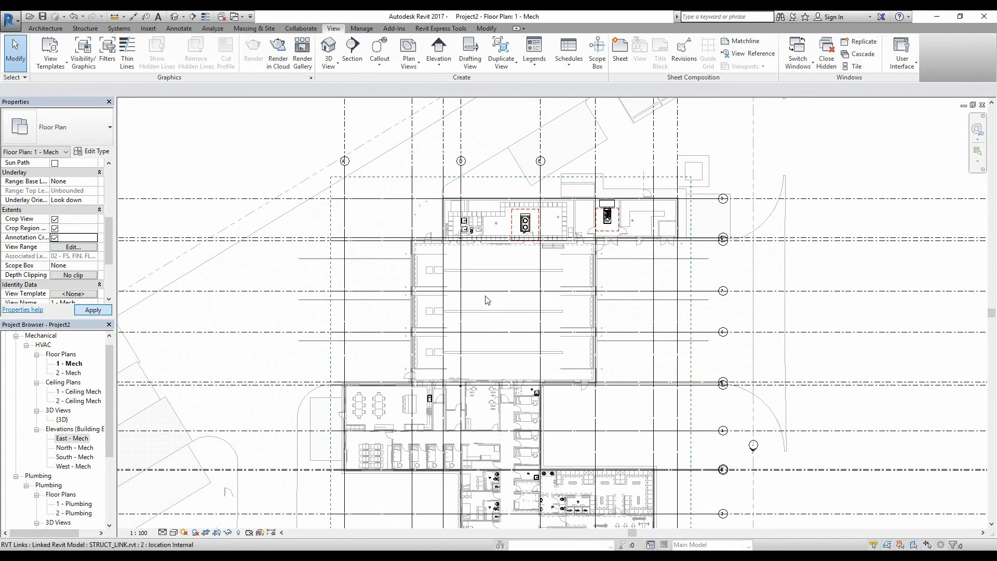
Step: Stretch the Overall scope box slightly outward on the building's east side
scroll(423, 294, down, 3)
scroll(554, 249, up, 2)
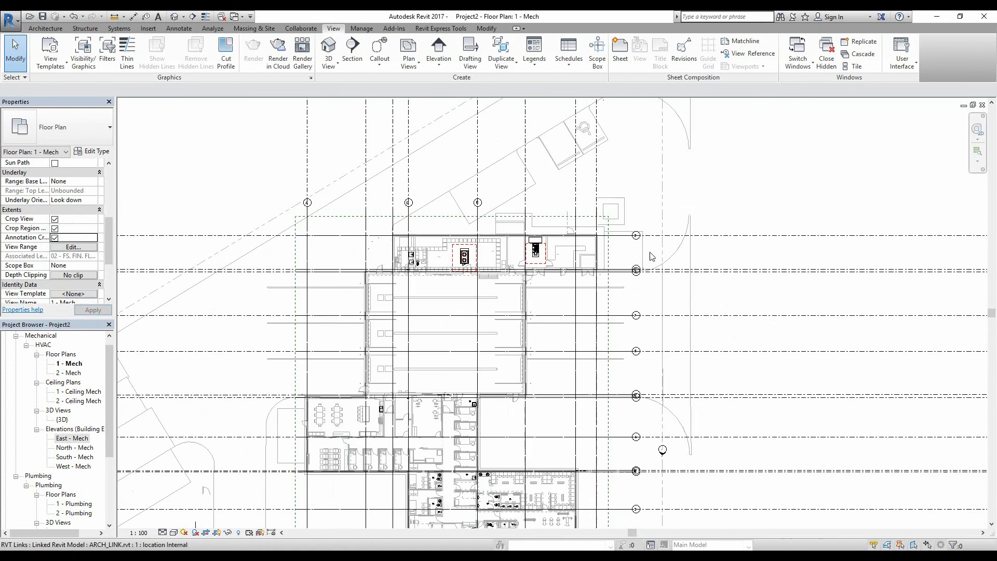
click(609, 228)
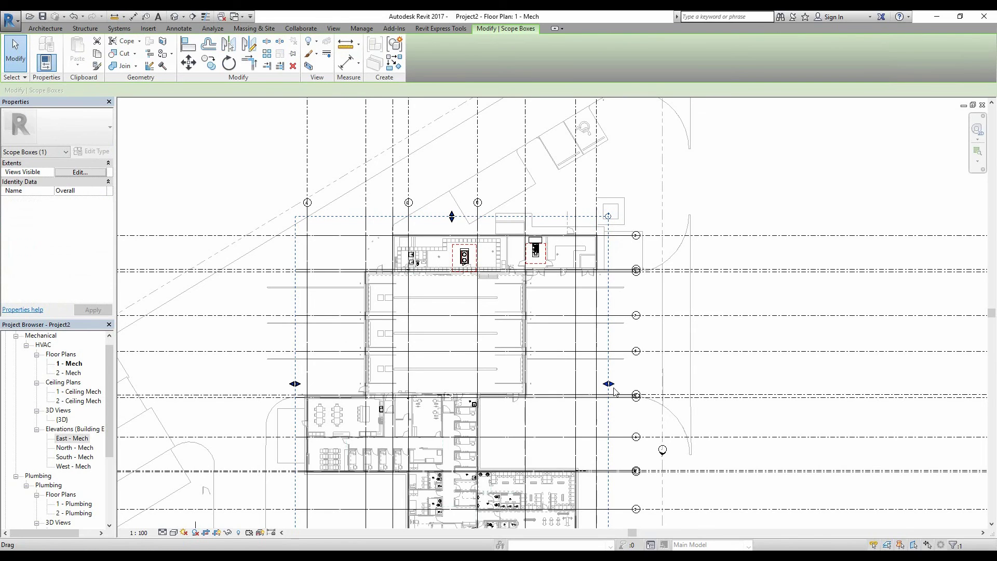
drag(609, 384, 611, 384)
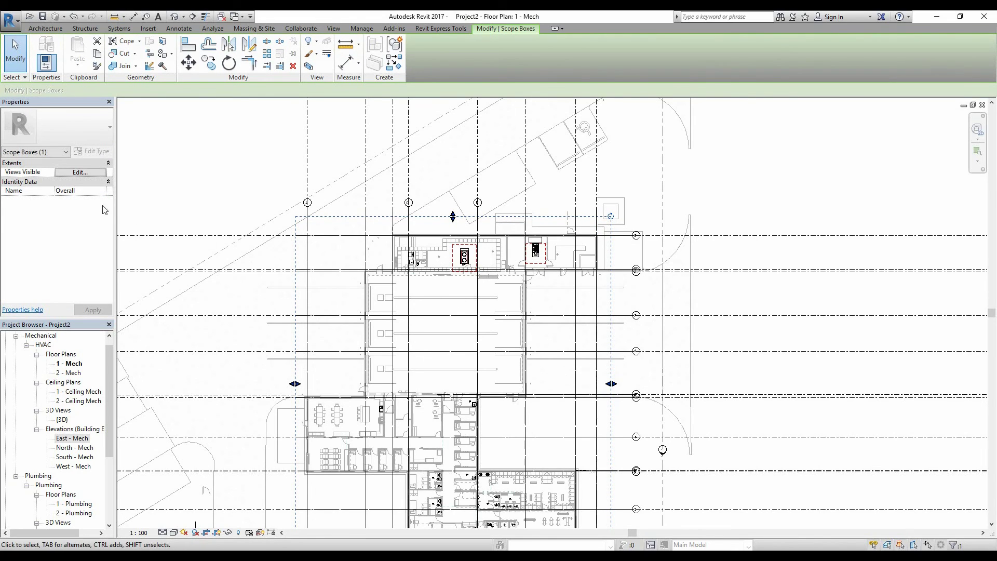
Step: Review the list of views in which the Overall scope box is visible and close it without any override
click(194, 230)
scroll(314, 255, down, 2)
click(387, 229)
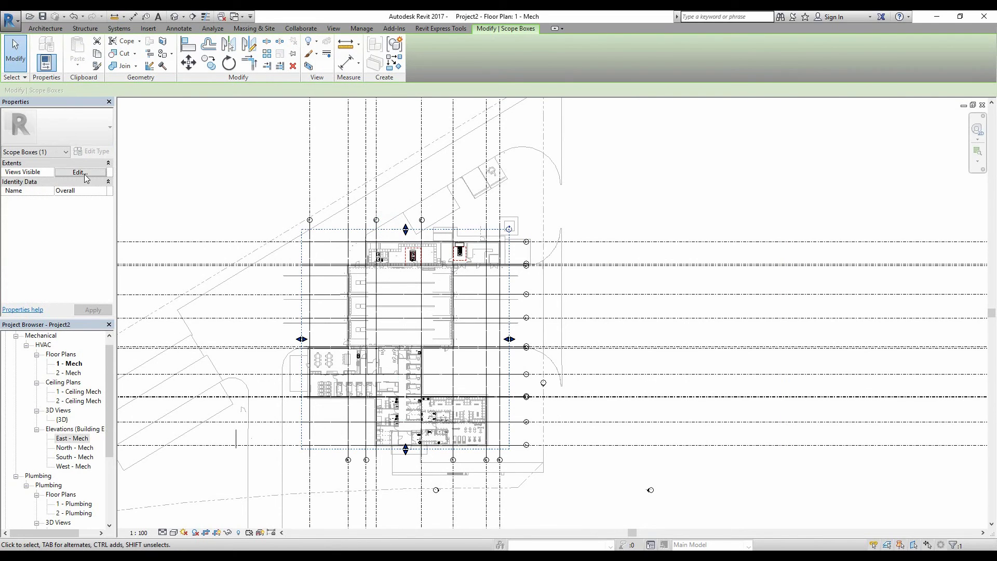
click(84, 172)
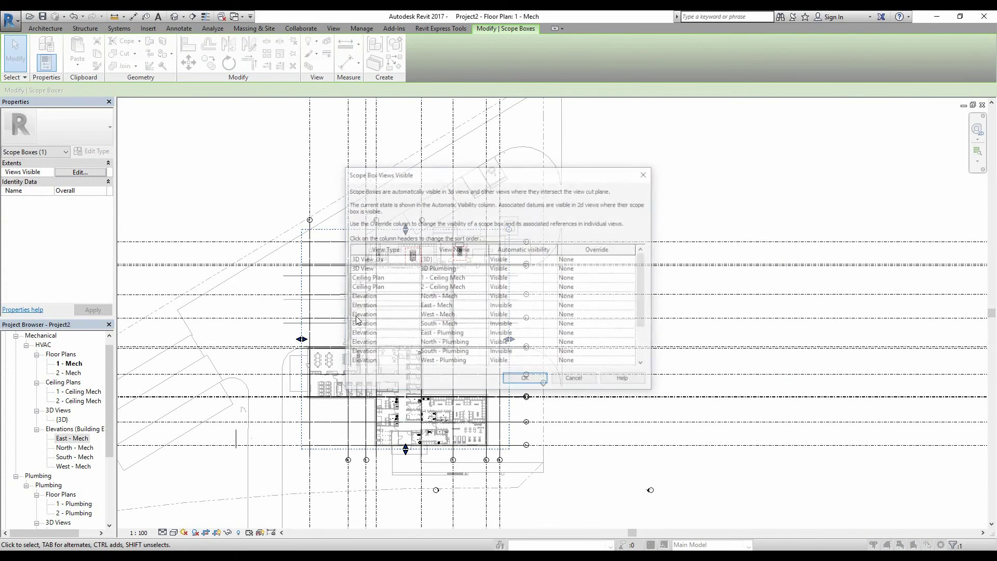
click(525, 379)
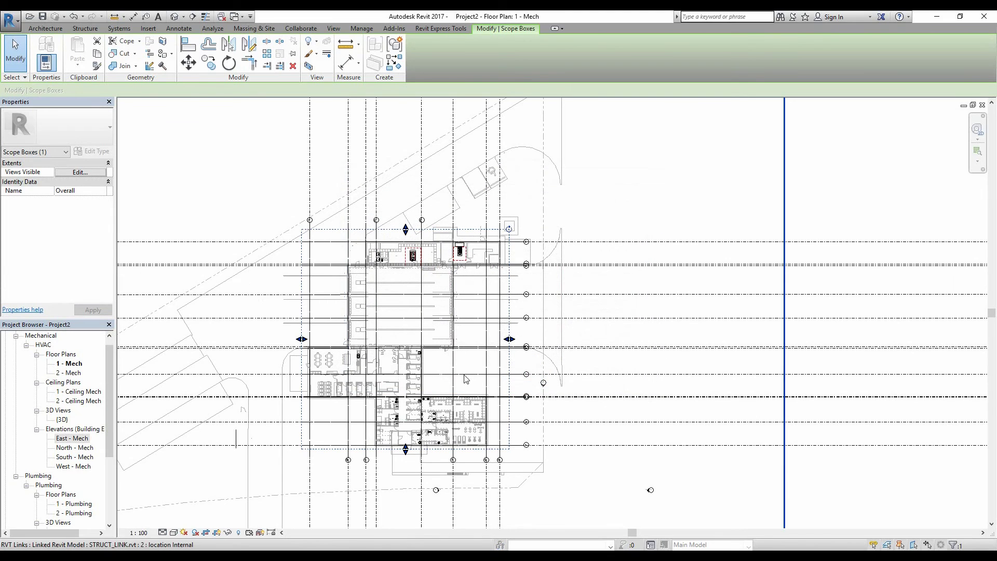
Step: Assign the Overall scope box to the 1 - Mech floor plan as its view extents
key(Escape)
scroll(369, 234, up, 3)
click(400, 227)
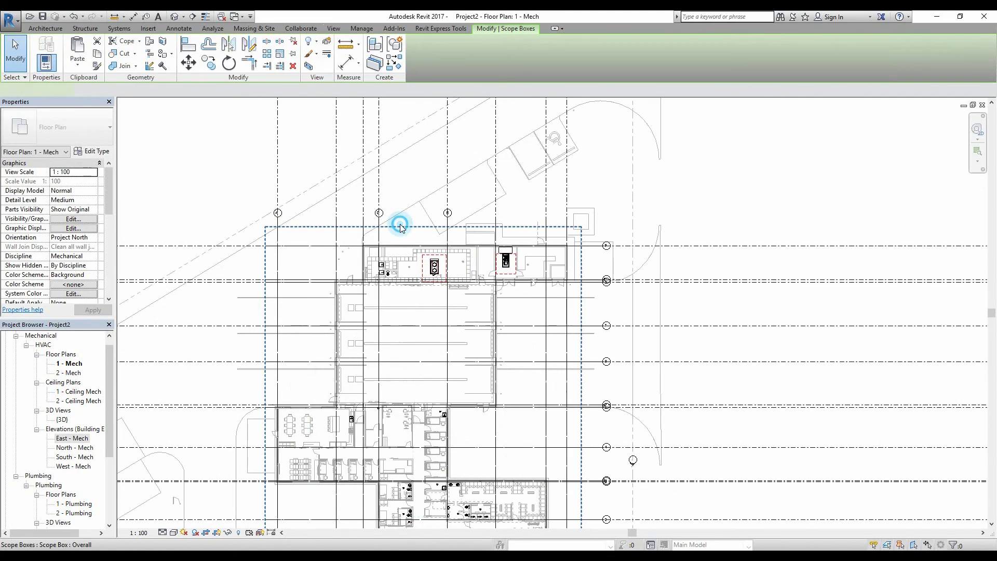
click(323, 272)
click(307, 294)
click(151, 249)
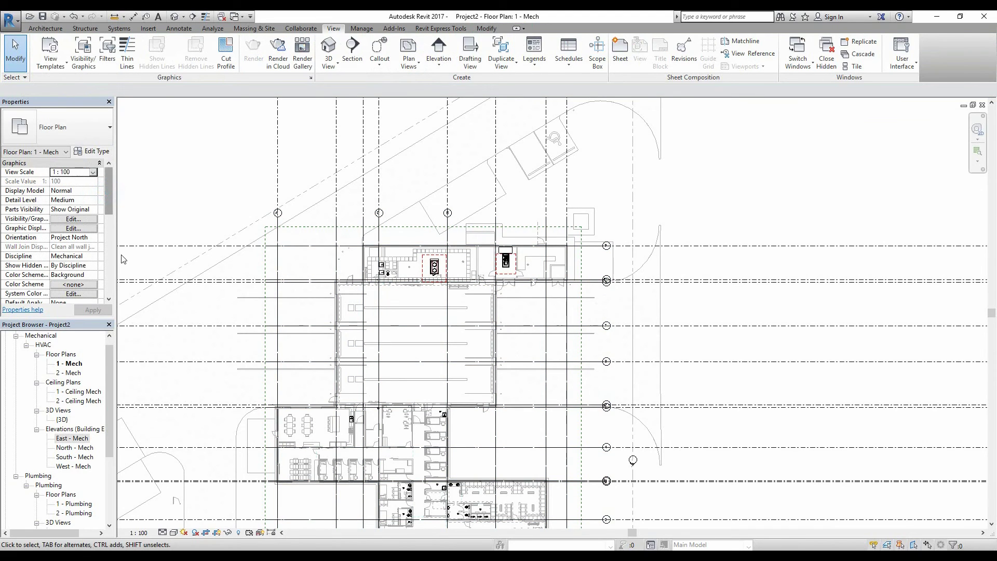
drag(111, 203, 116, 217)
drag(112, 274, 109, 257)
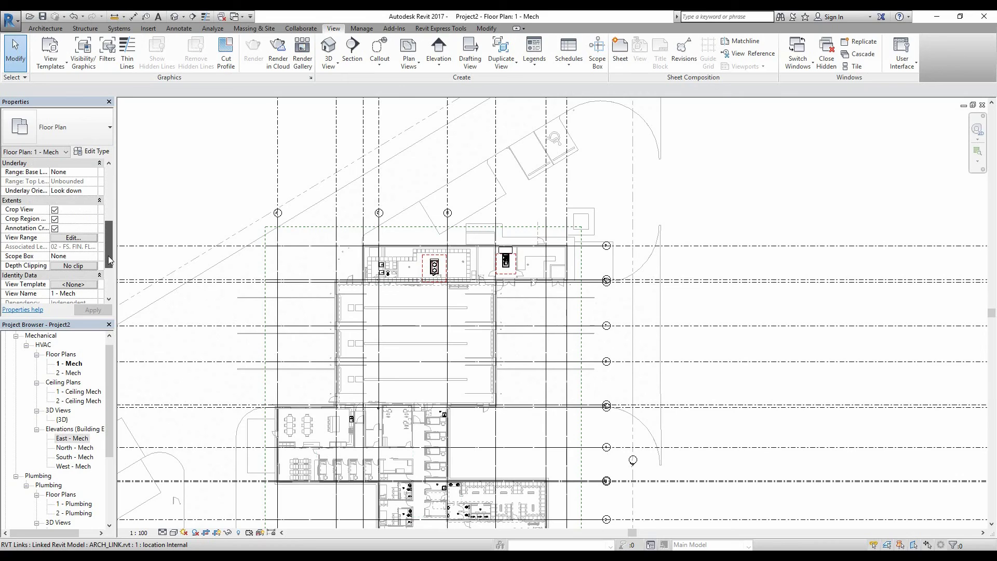
click(80, 256)
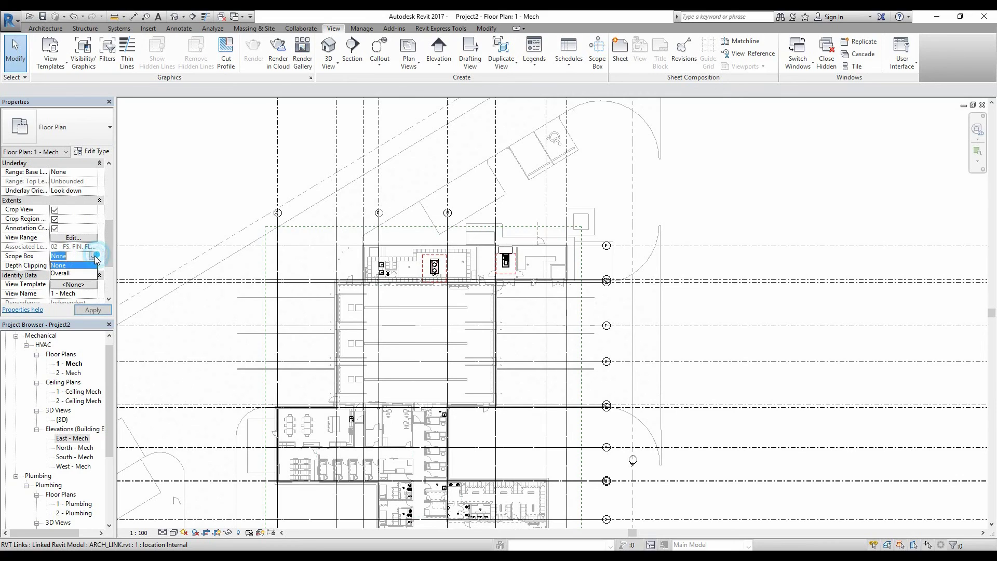
click(72, 275)
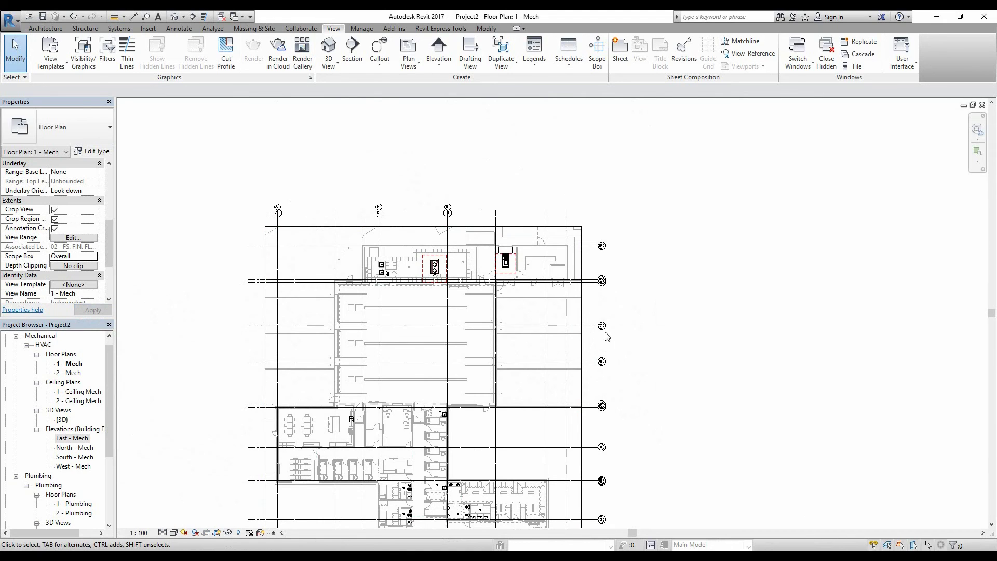
Step: Examine the crop boundary and the grid line ends around the whole building in the 1 - Mech floor plan
scroll(596, 286, up, 4)
scroll(606, 399, down, 5)
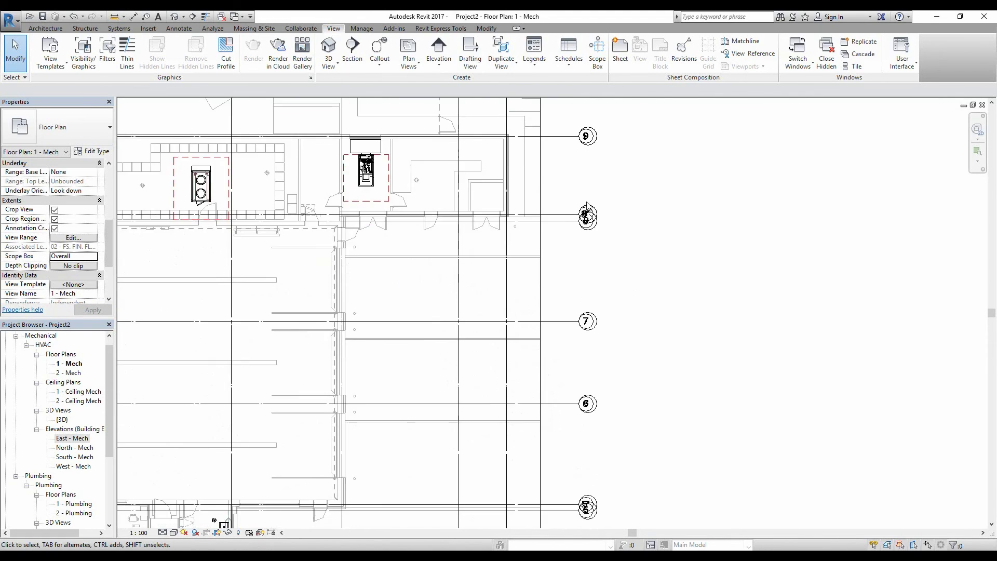
scroll(614, 457, up, 1)
middle_drag(415, 108, 574, 261)
scroll(573, 261, up, 1)
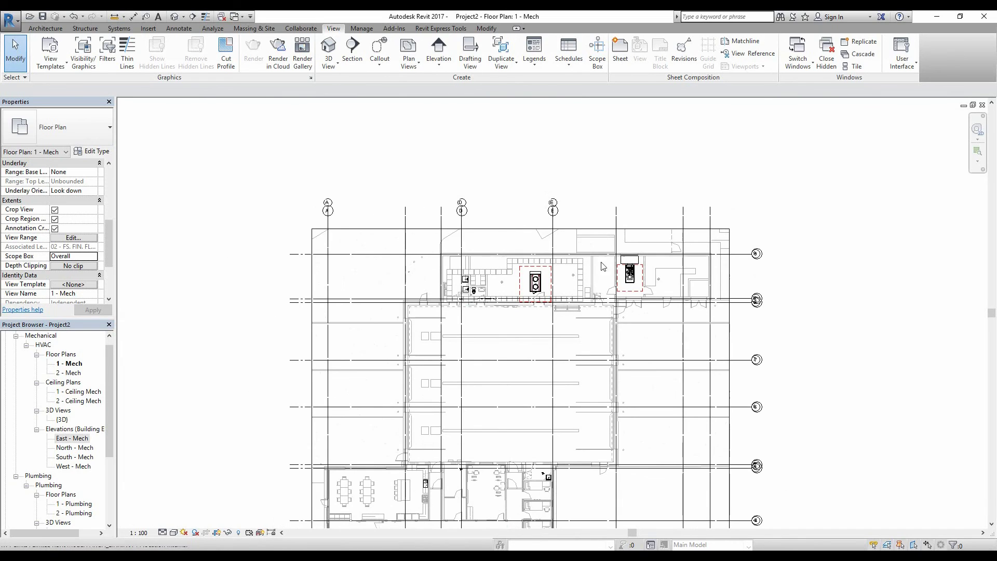
scroll(637, 279, up, 1)
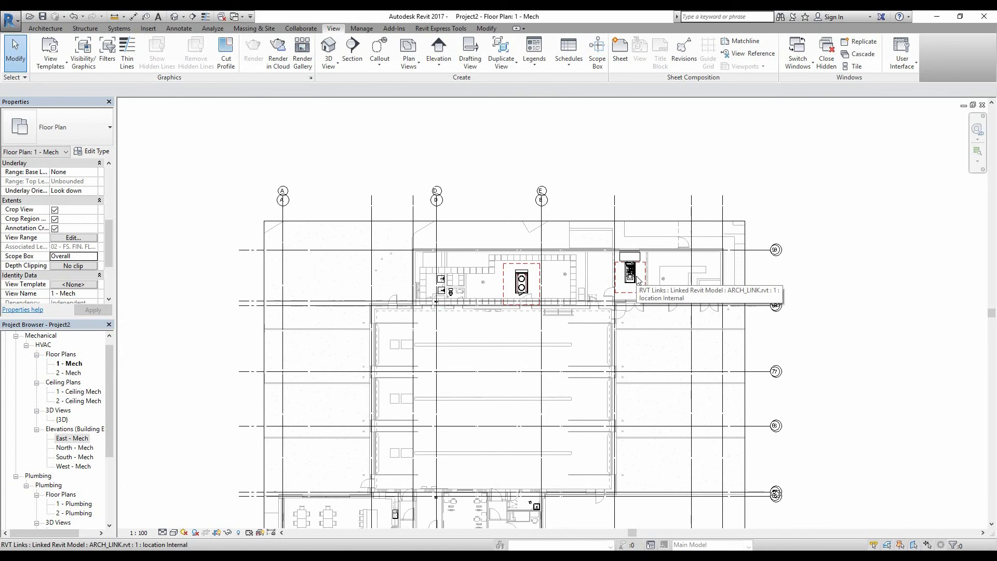
middle_drag(637, 280, 573, 260)
scroll(518, 294, up, 3)
scroll(485, 225, down, 3)
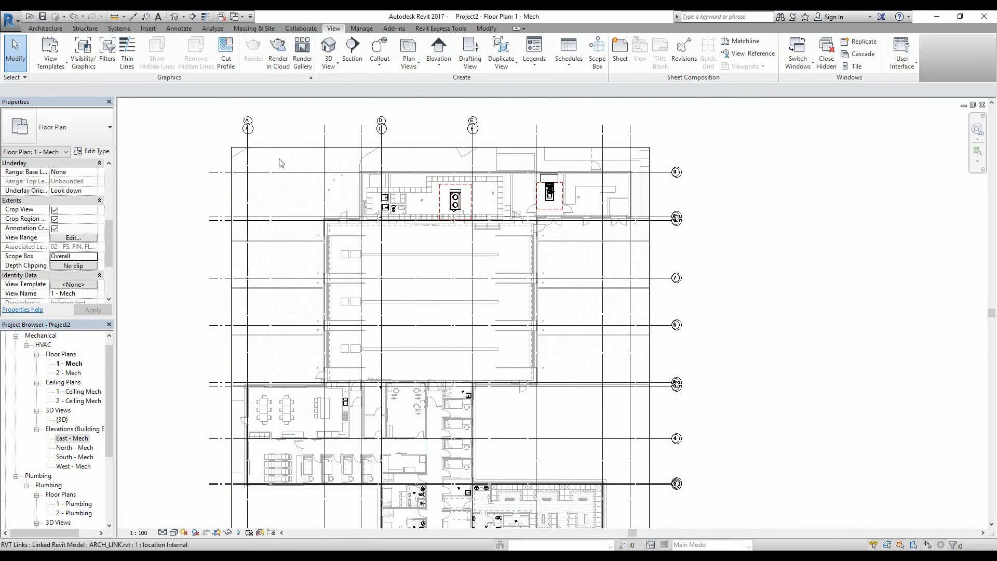
middle_drag(633, 336, 630, 306)
scroll(630, 307, down, 2)
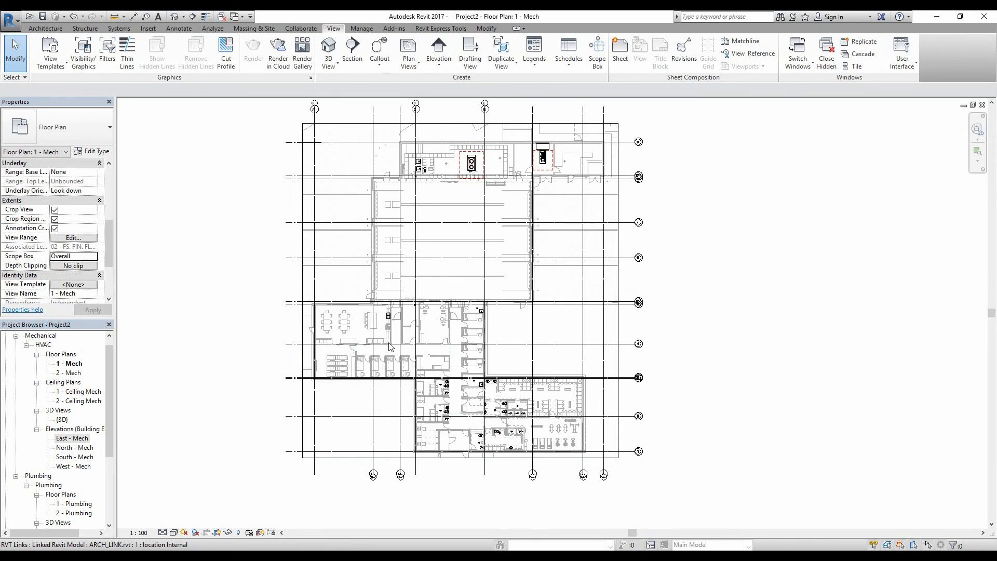
scroll(426, 303, up, 3)
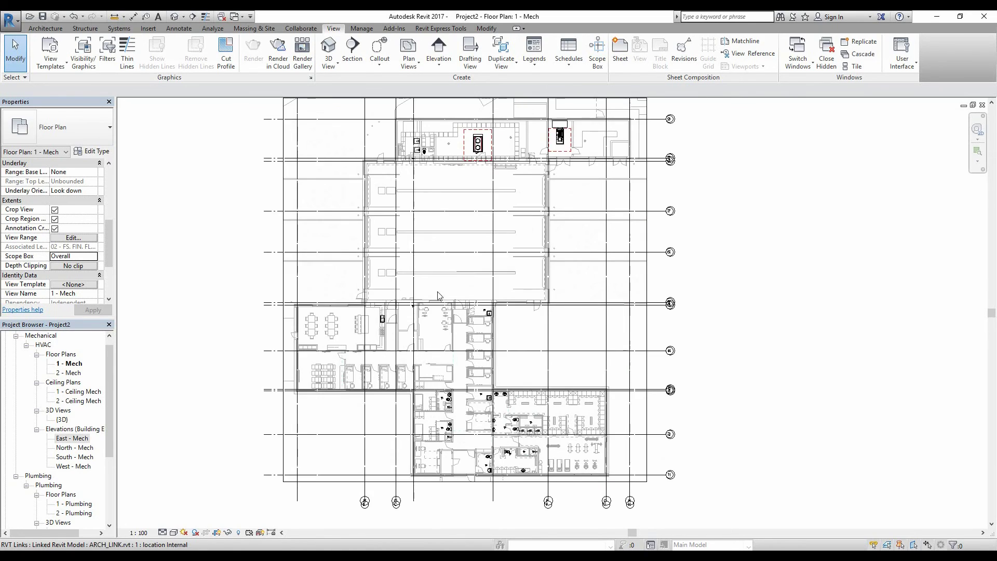
middle_drag(457, 263, 451, 339)
scroll(451, 339, down, 2)
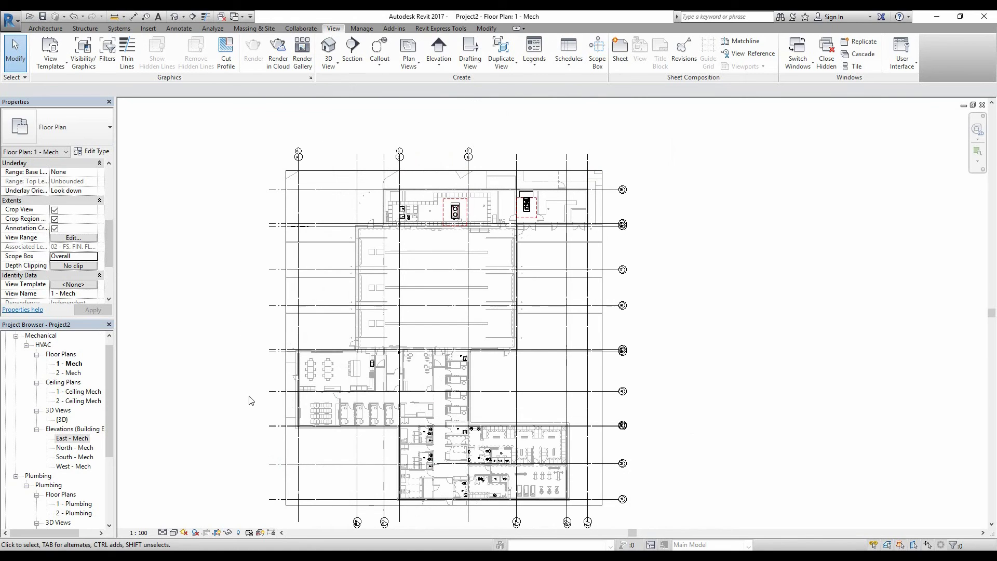
Step: Inspect the grid bubbles of the linked models along the plan's east edge and at its northeast corner
scroll(342, 367, up, 1)
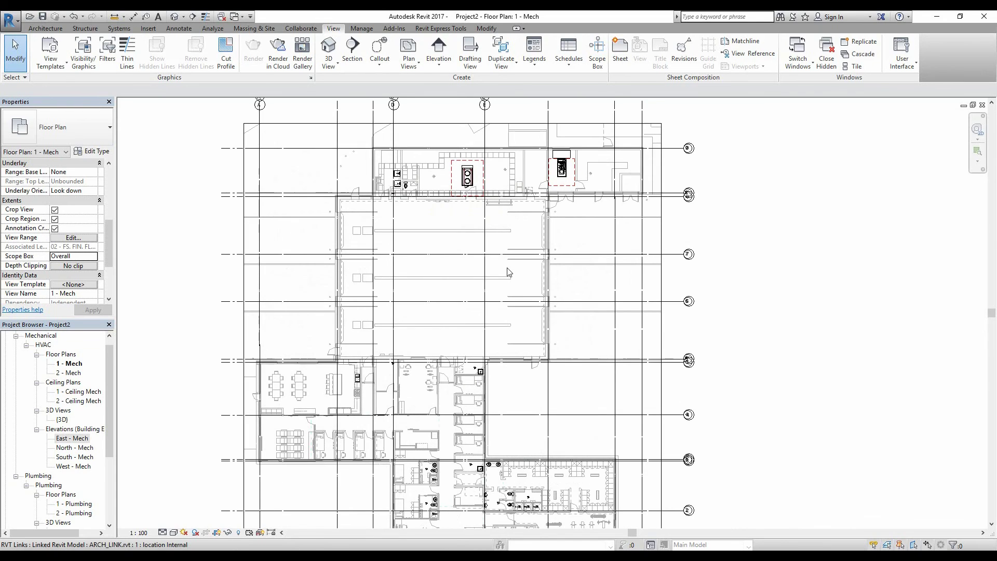
scroll(712, 325, down, 1)
scroll(691, 332, up, 2)
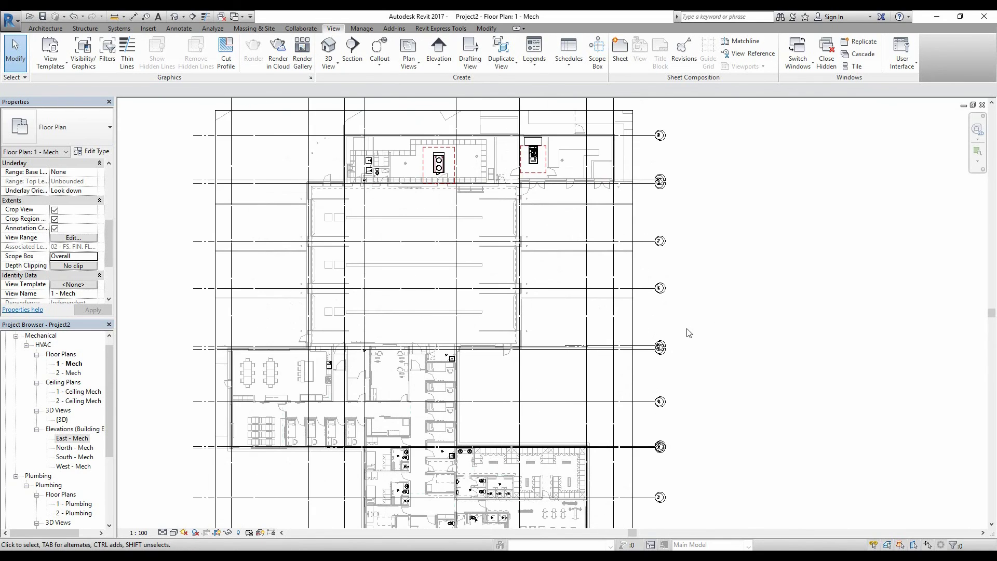
scroll(425, 275, up, 1)
scroll(436, 289, up, 1)
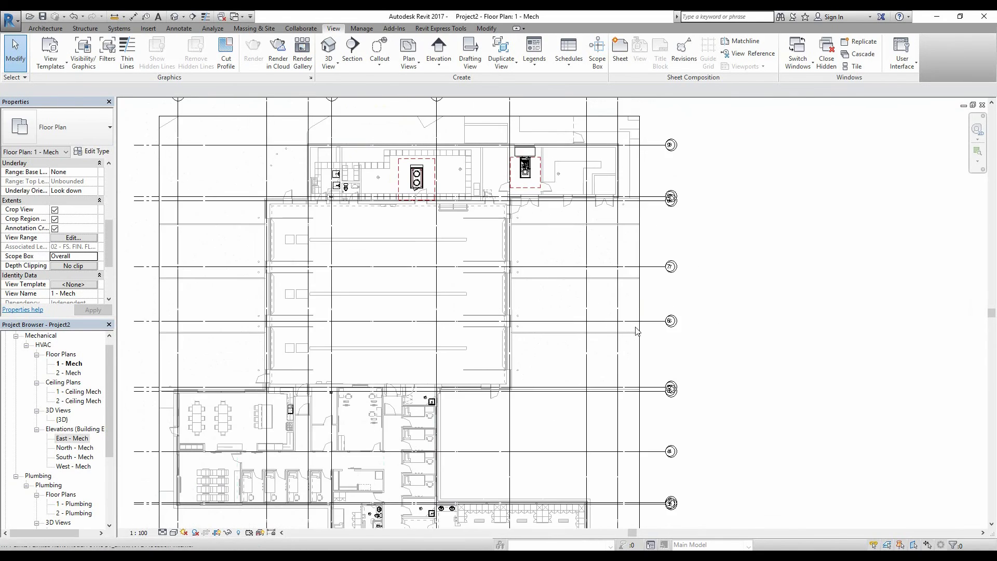
scroll(643, 285, up, 1)
scroll(678, 264, up, 1)
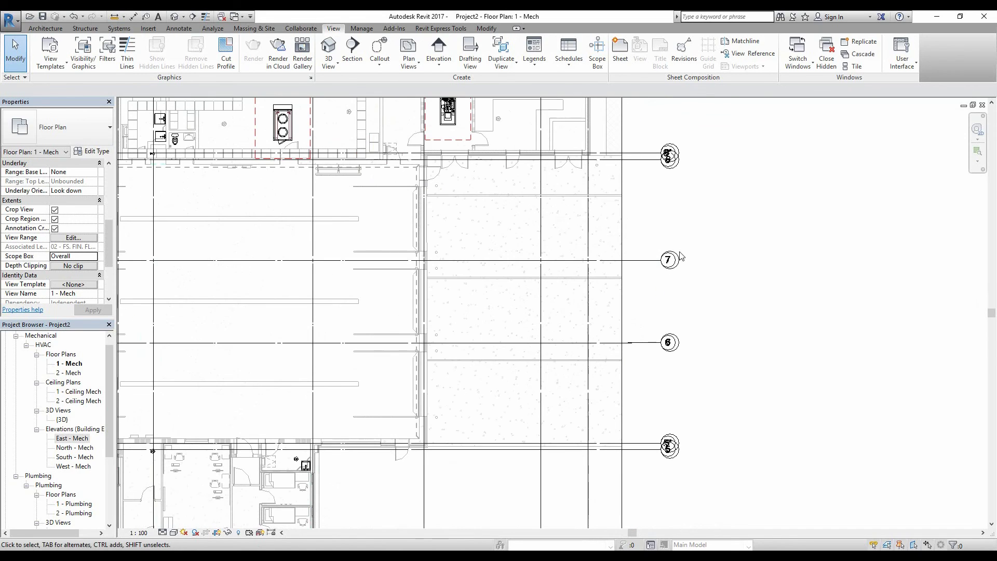
scroll(678, 317, down, 1)
scroll(692, 257, down, 1)
scroll(706, 260, up, 1)
scroll(690, 229, down, 1)
scroll(687, 198, up, 1)
scroll(675, 217, up, 1)
middle_drag(675, 216, 757, 309)
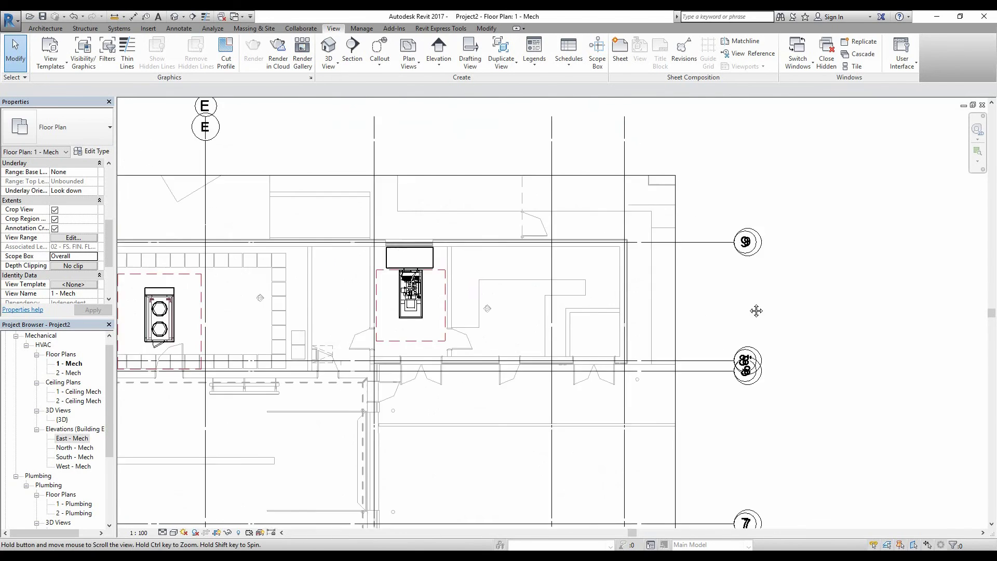
scroll(757, 310, down, 1)
middle_drag(422, 238, 473, 181)
scroll(378, 314, down, 1)
middle_drag(379, 314, 422, 252)
scroll(382, 312, down, 1)
scroll(425, 352, down, 1)
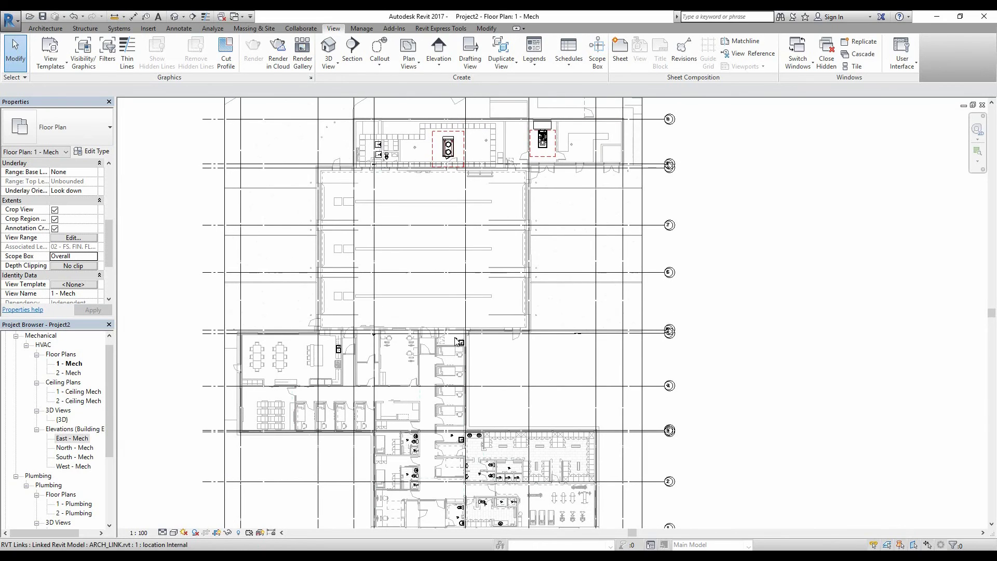
scroll(451, 432, down, 1)
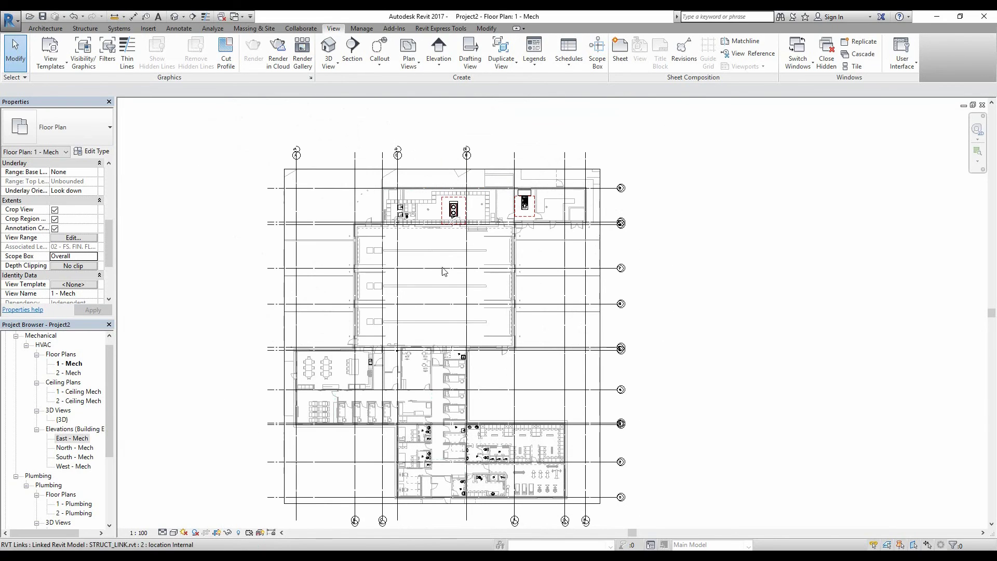
scroll(443, 271, up, 1)
scroll(485, 296, up, 1)
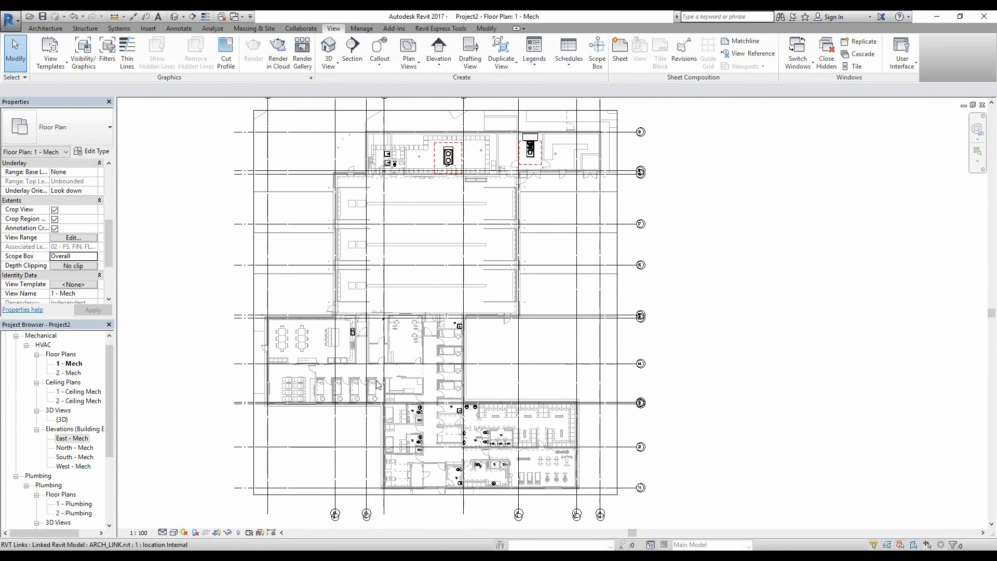